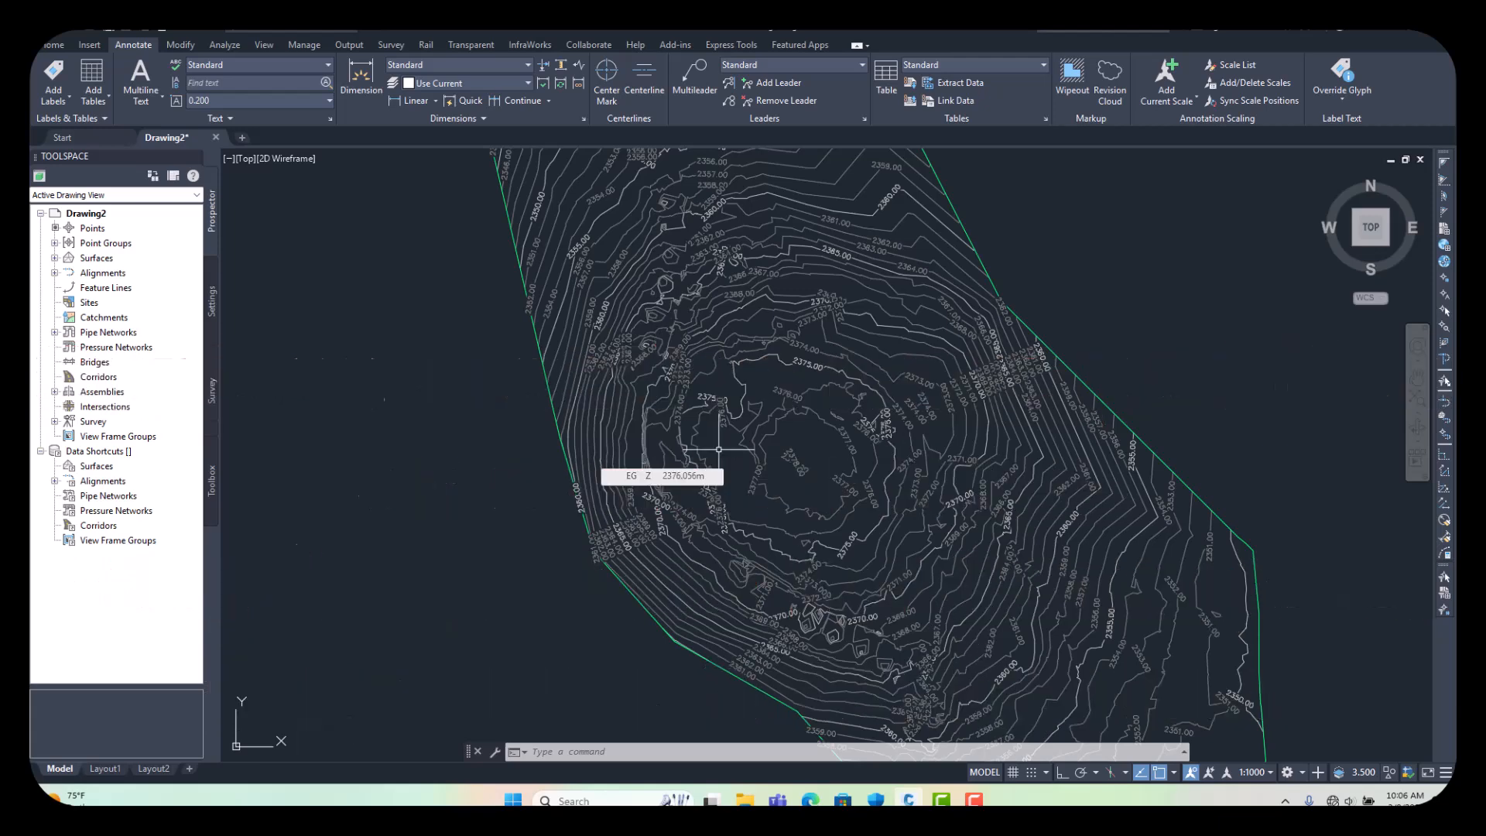
- Select the EG surface in the drawing and expand its Definition in the Toolspace tree to examine what it contains
scroll(719, 449, "down", 4)
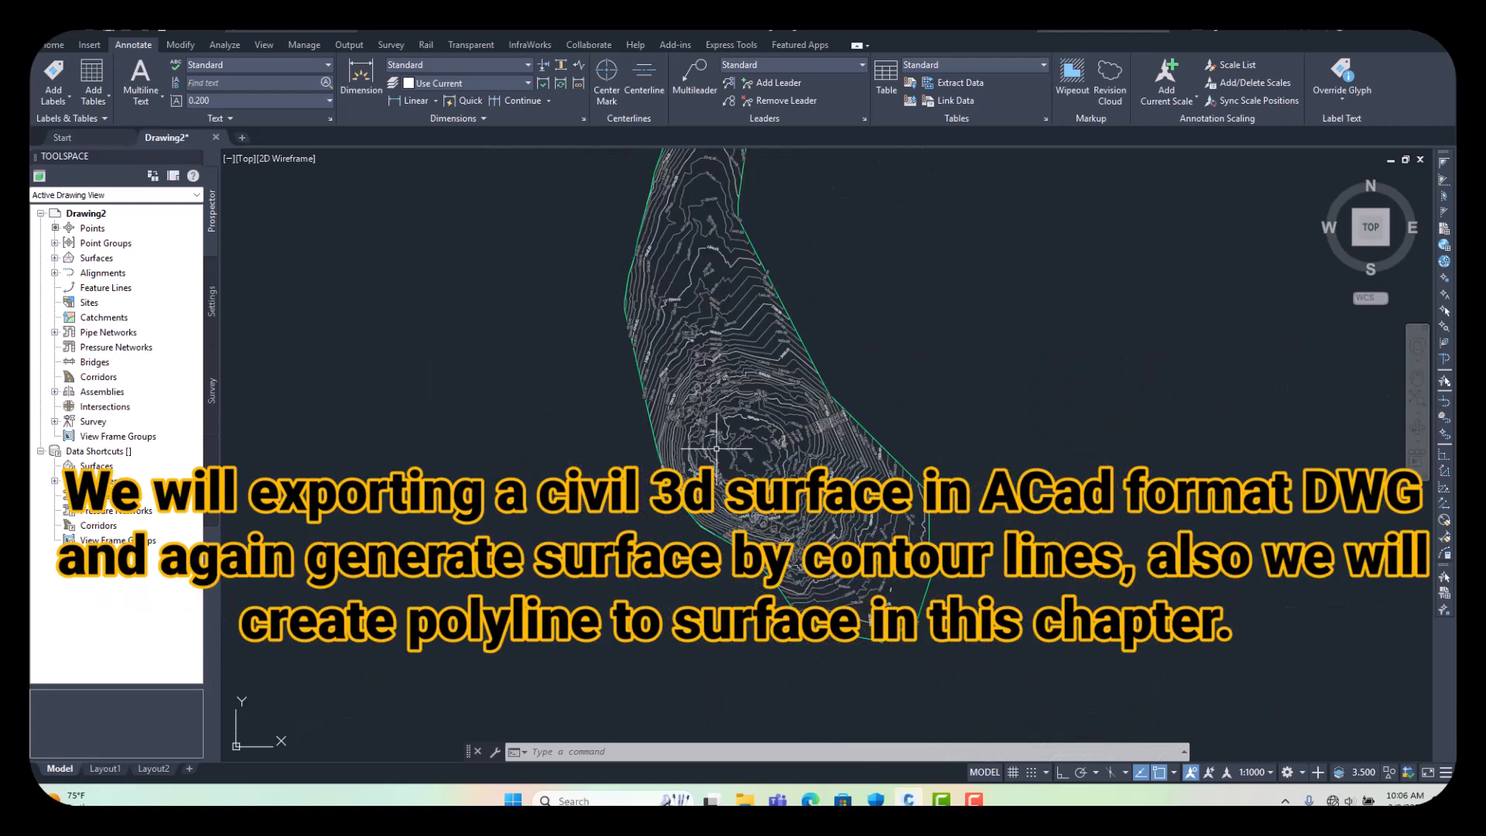
scroll(739, 290, "up", 8)
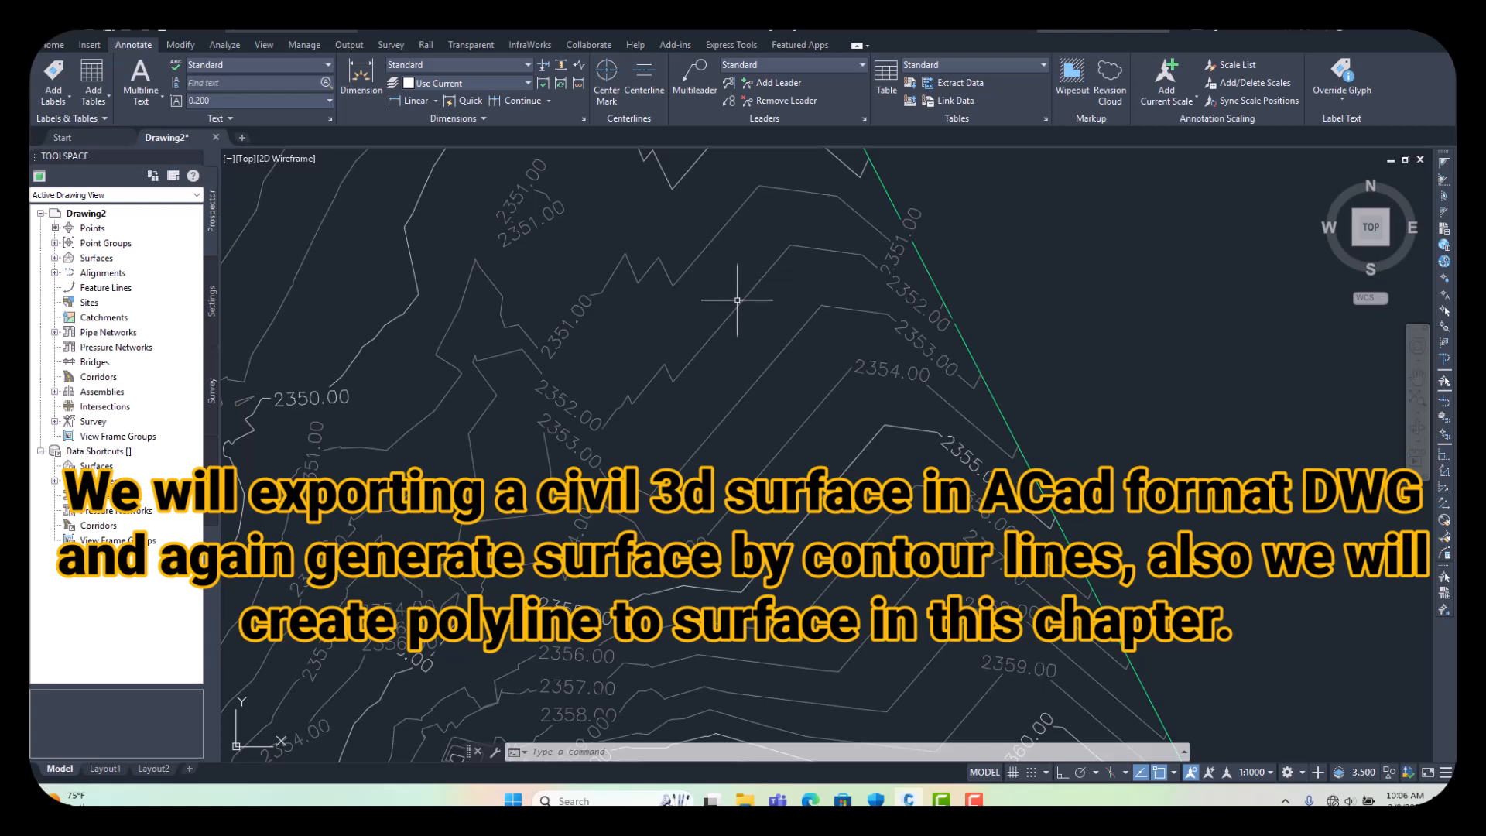
left_click(737, 302)
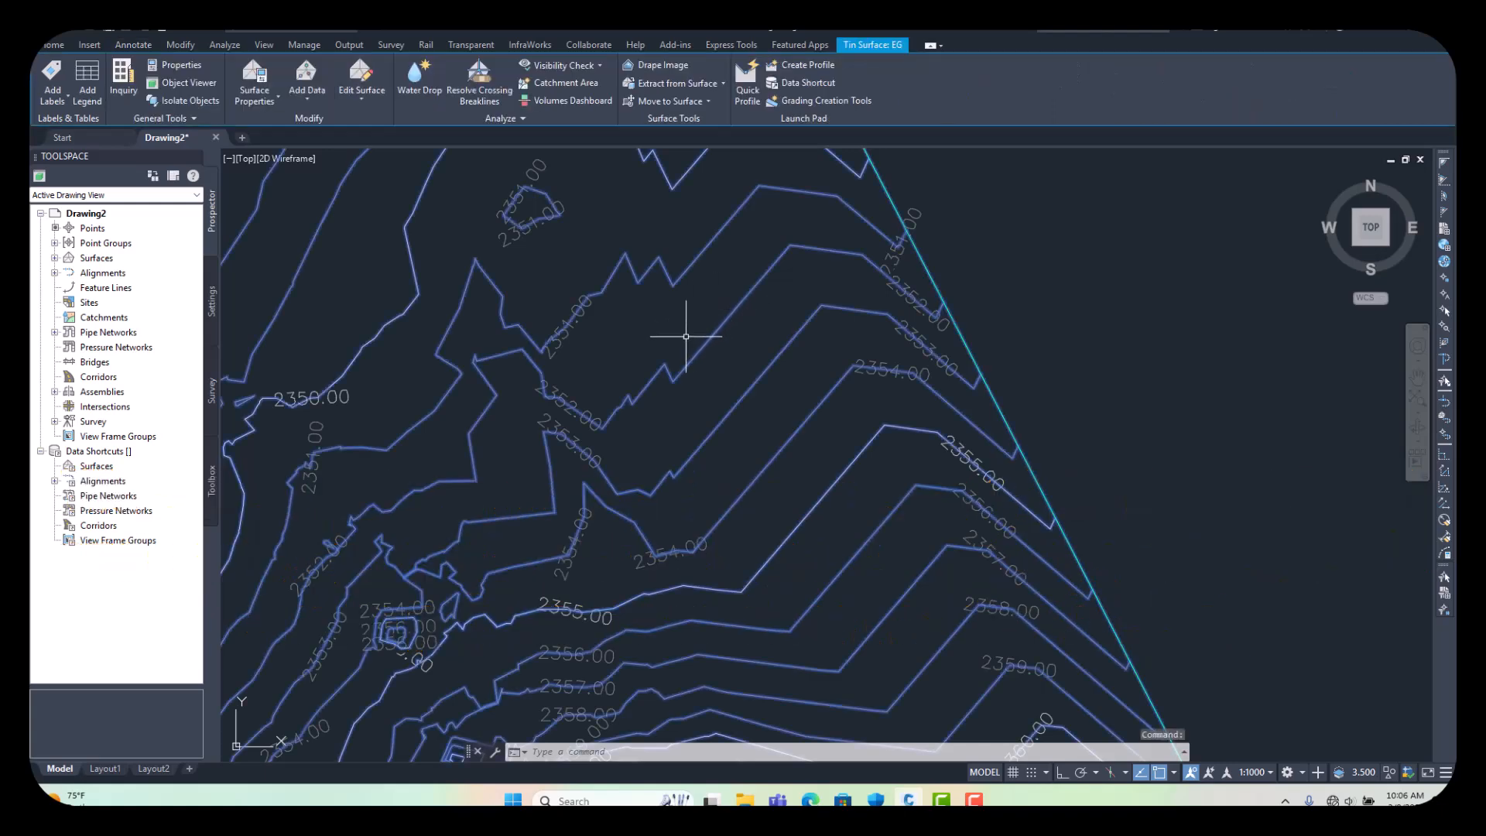
scroll(745, 338, "down", 3)
scroll(738, 435, "up", 3)
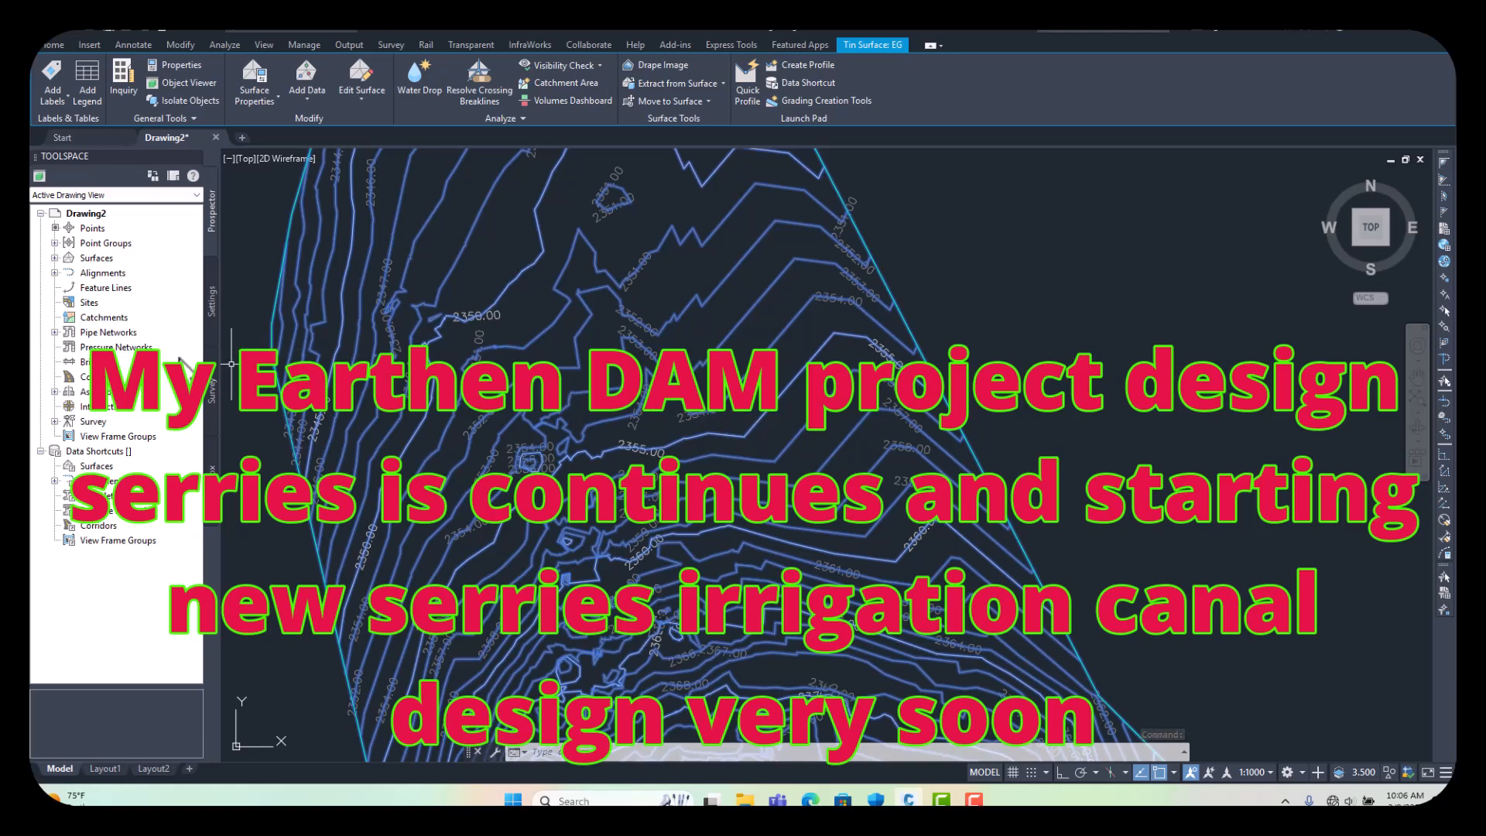
left_click(55, 258)
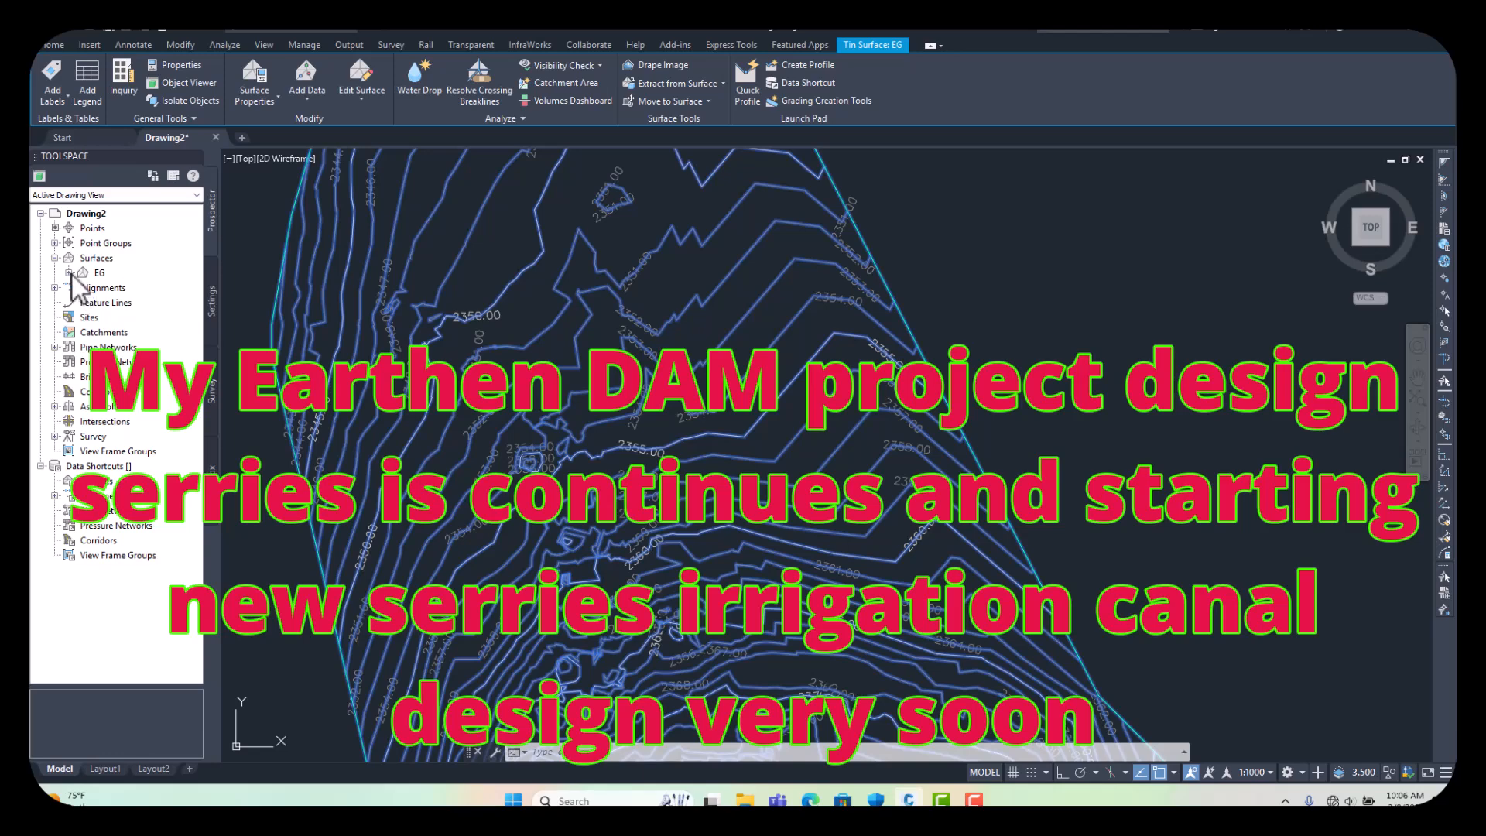
left_click(69, 273)
left_click(83, 317)
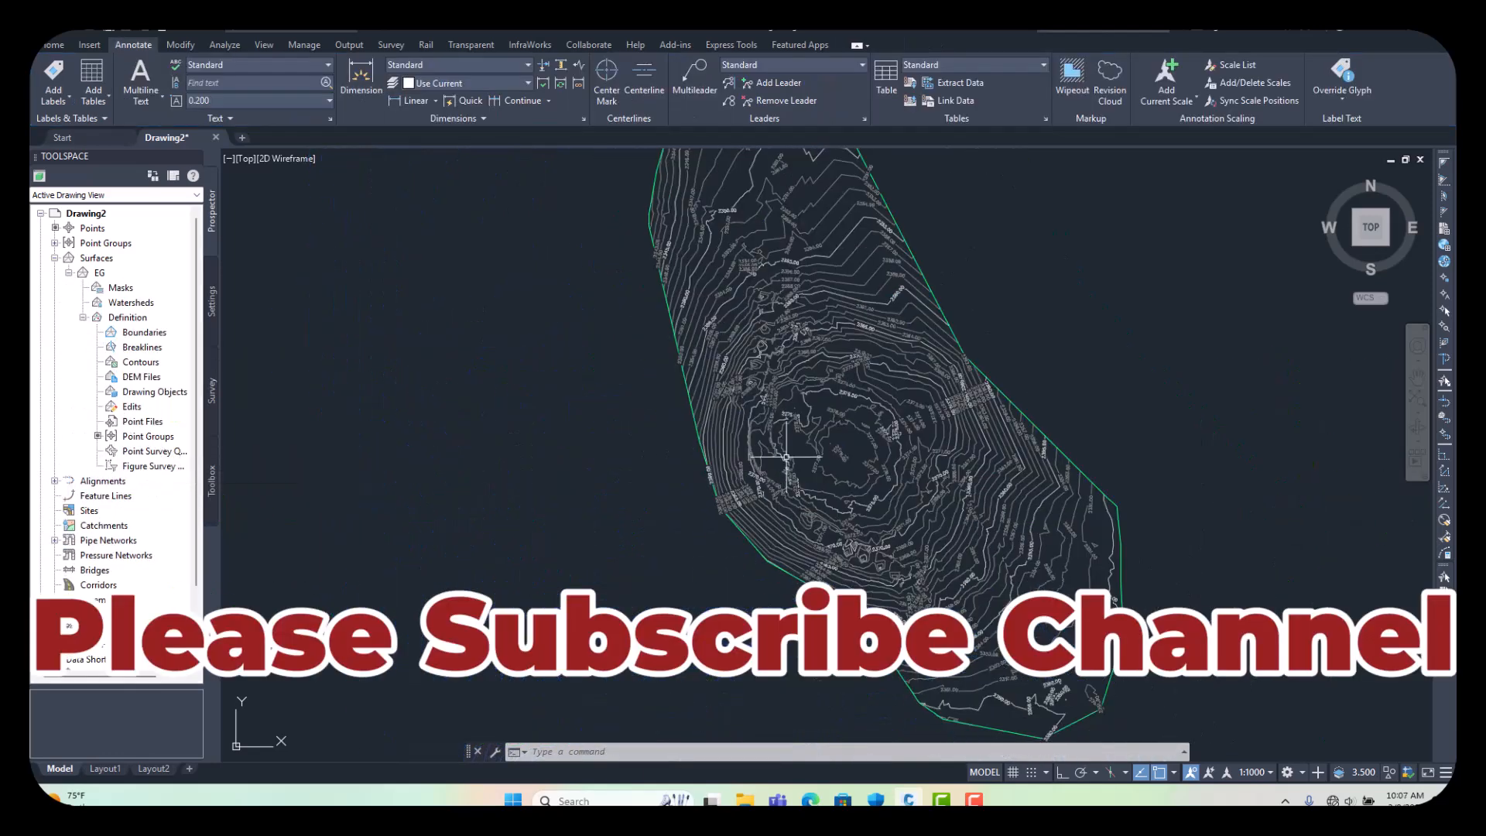
- Examine the EG surface's contours and labels, and expand the point groups of Drawing2
scroll(877, 228, "up", 5)
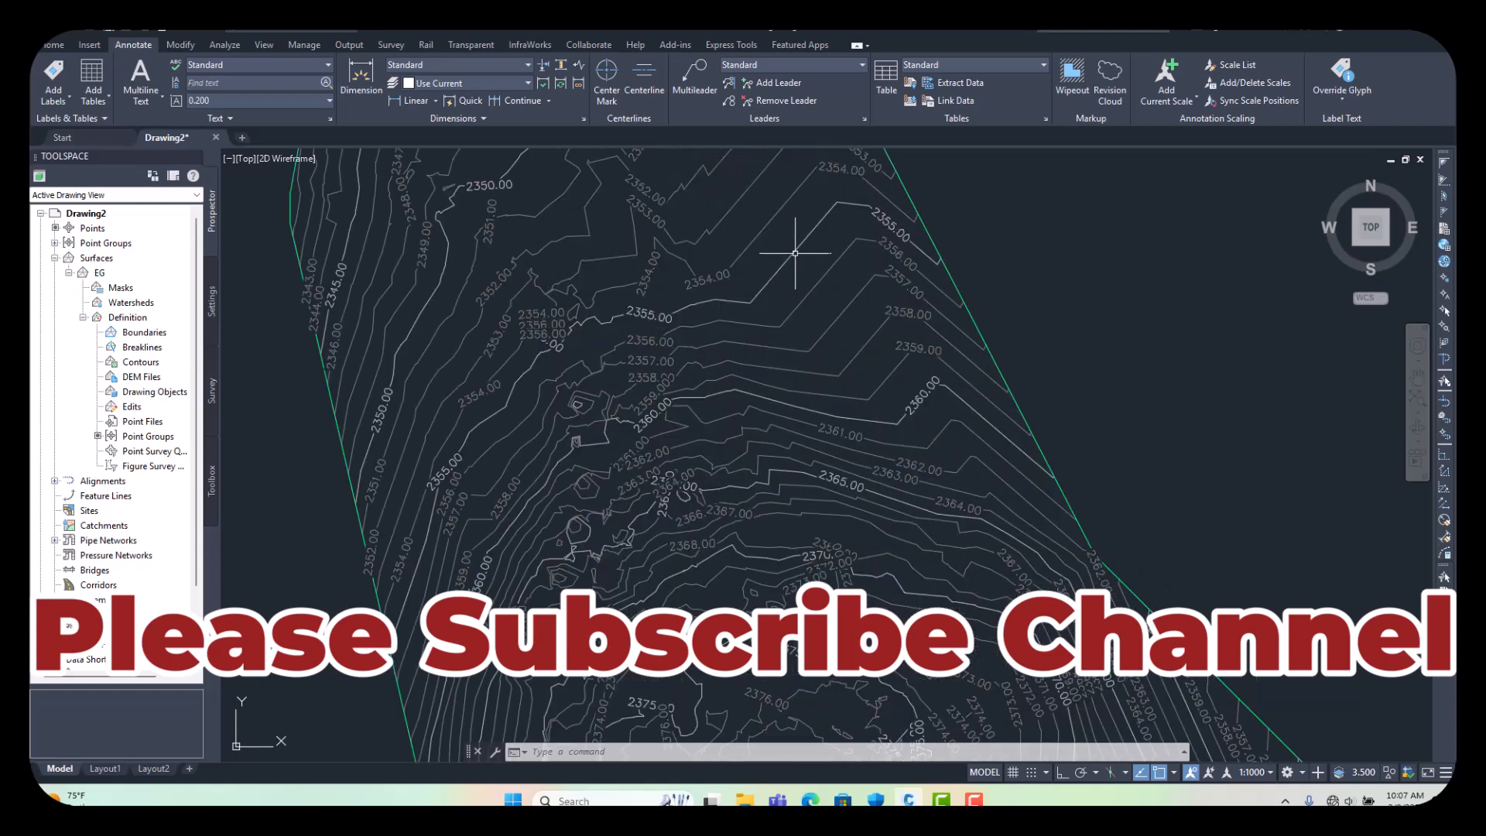
scroll(781, 262, "down", 4)
scroll(783, 294, "up", 4)
scroll(784, 302, "down", 5)
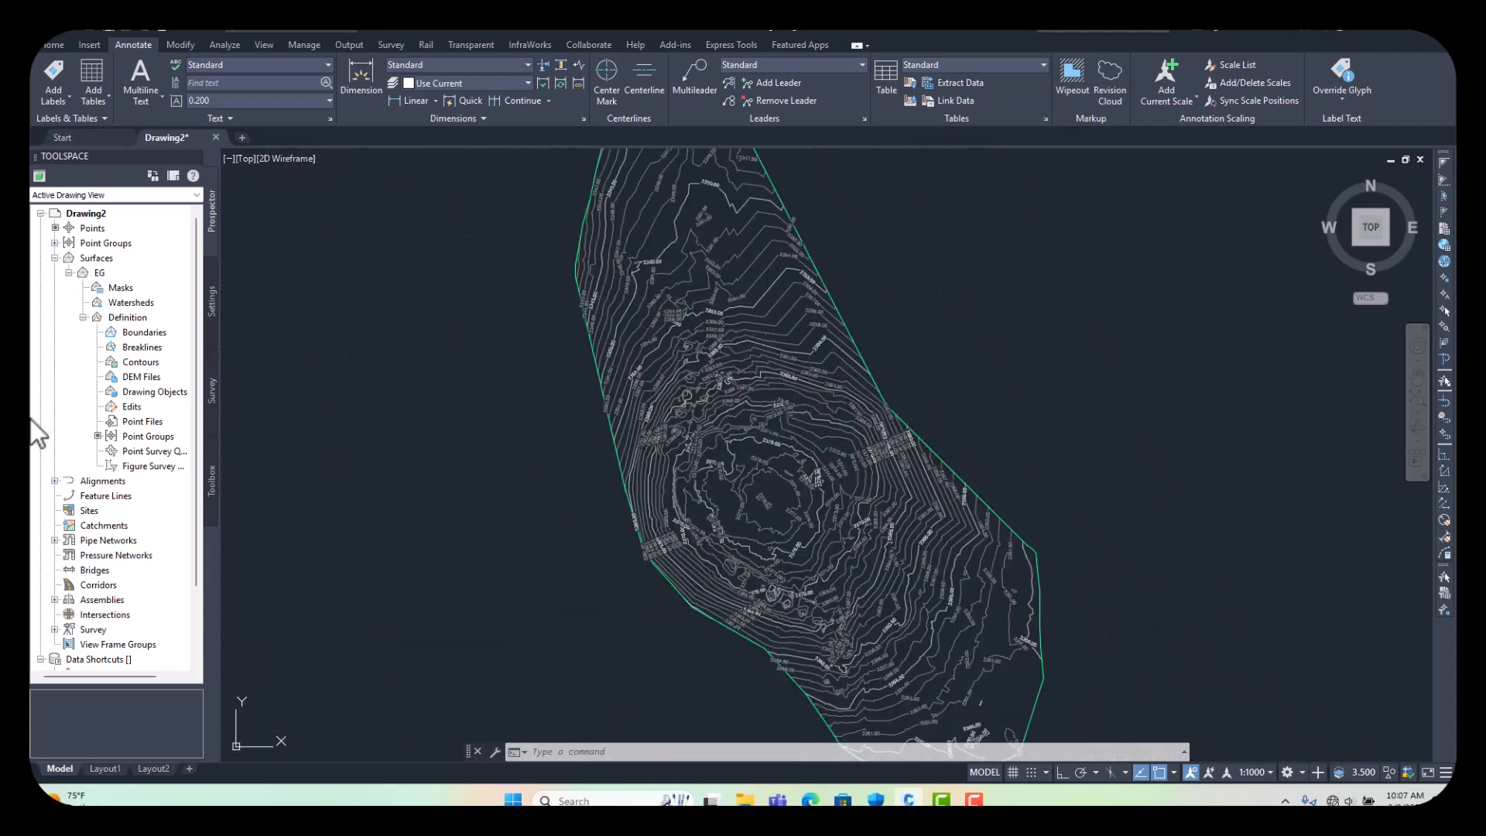
left_click(55, 245)
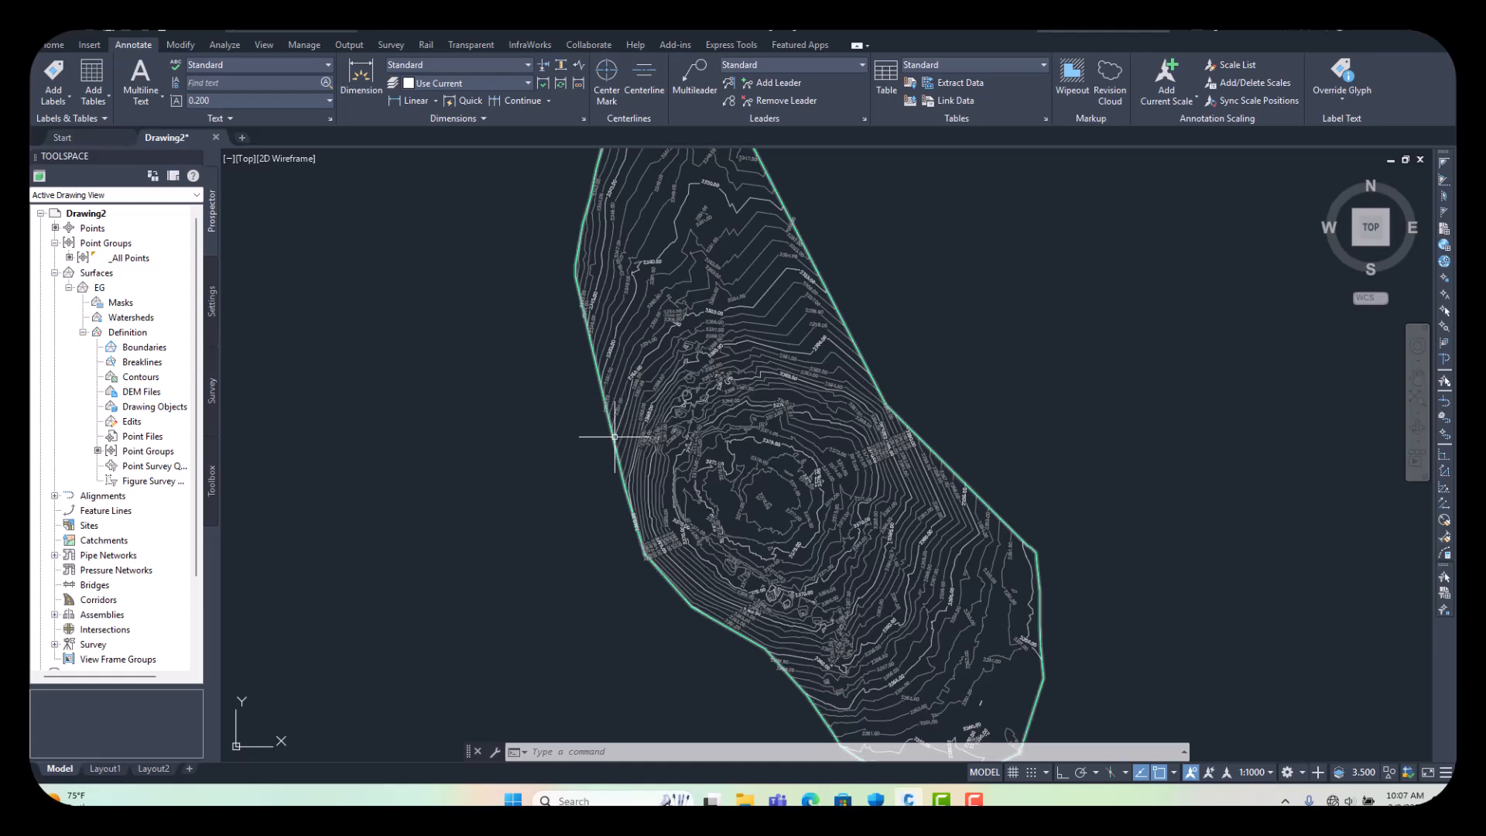
scroll(611, 440, "up", 1)
scroll(611, 448, "down", 3)
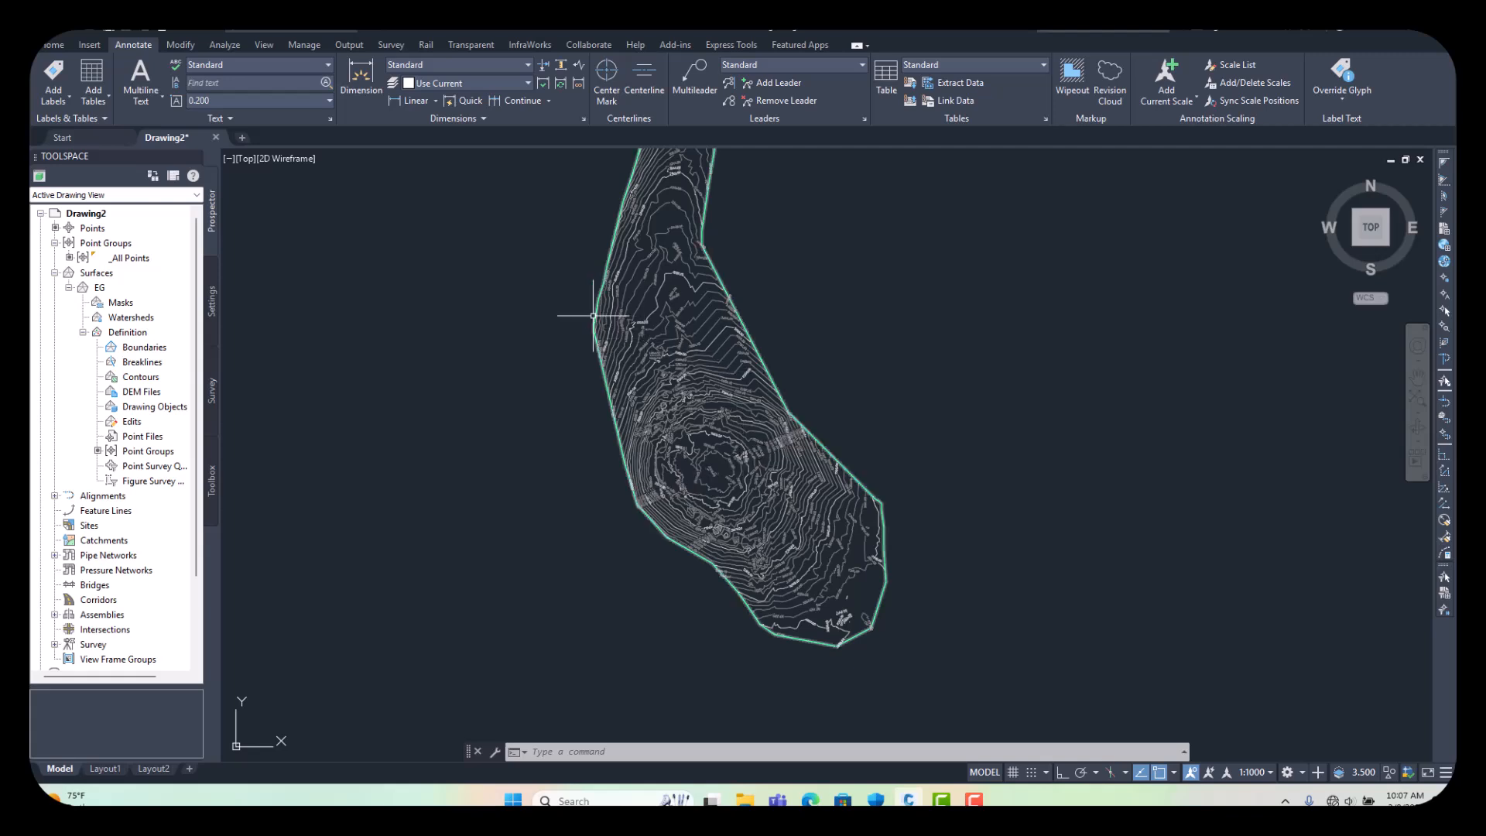
- Set up a Civil 3D drawing export to AutoCAD DWG with the destination file name prefix ACAD-surface
left_click(50, 35)
mouse_move(105, 290)
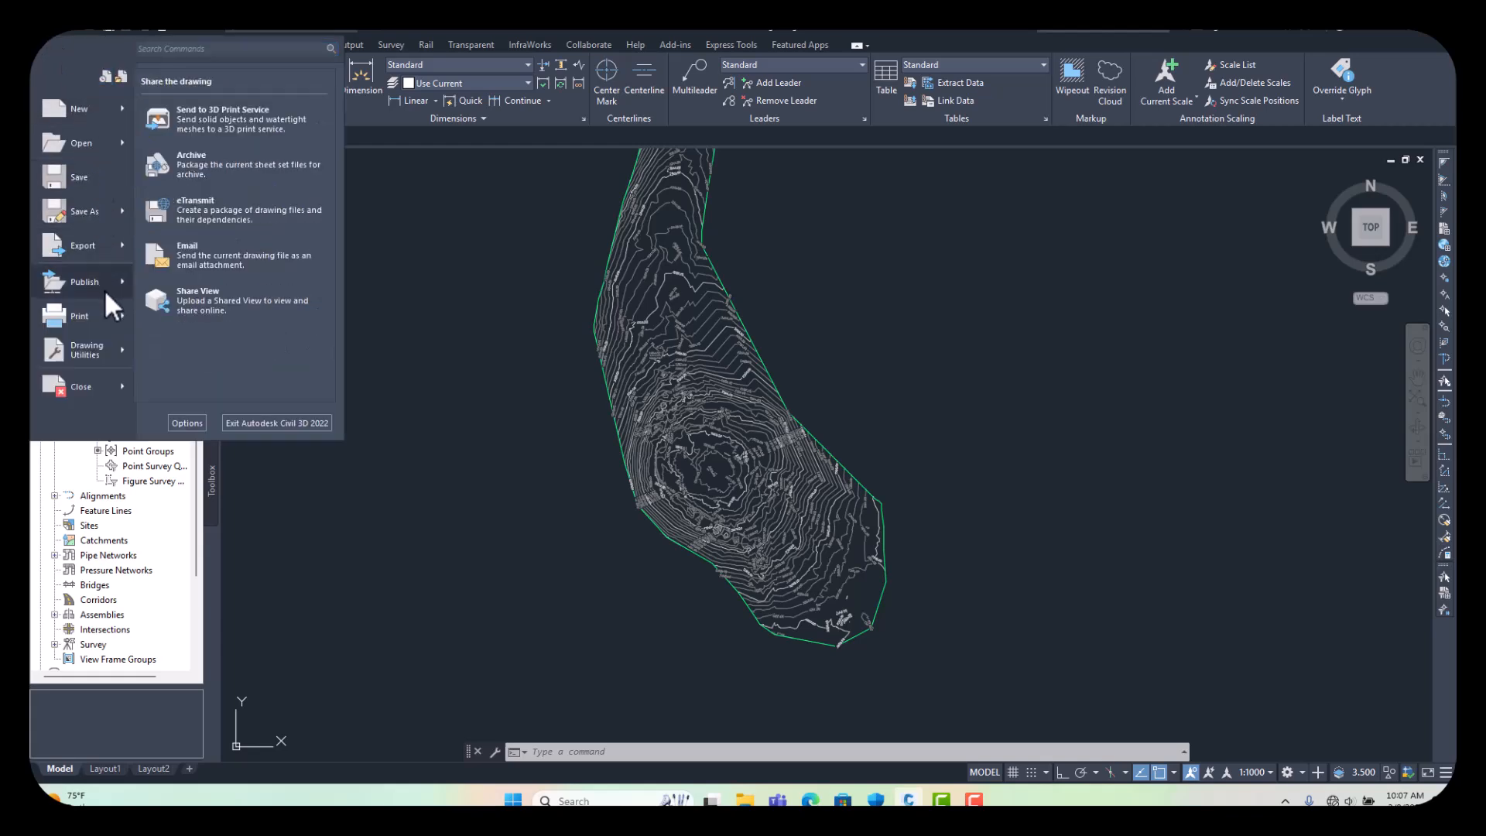
mouse_move(87, 239)
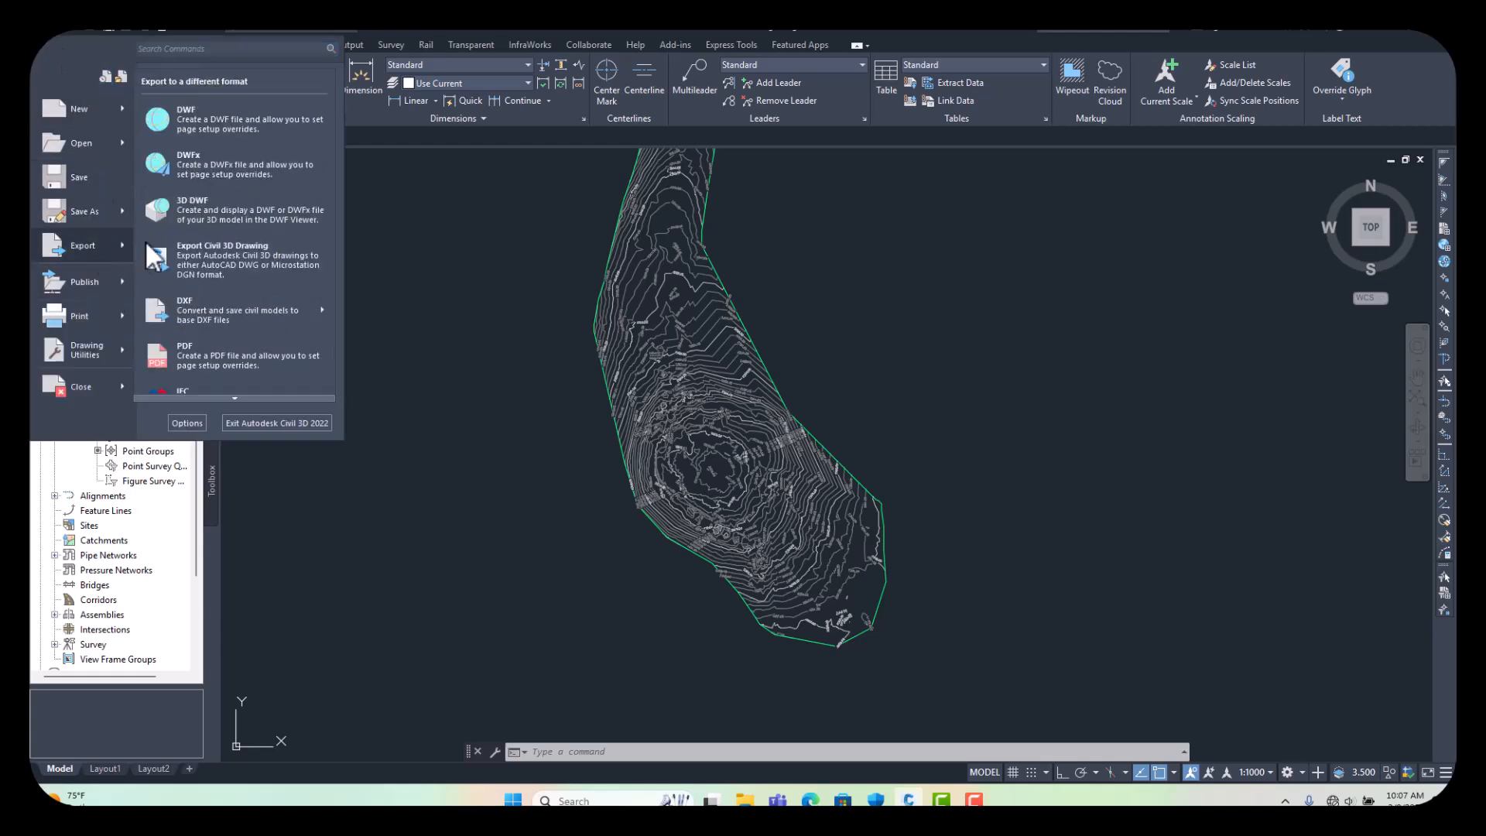
left_click(223, 249)
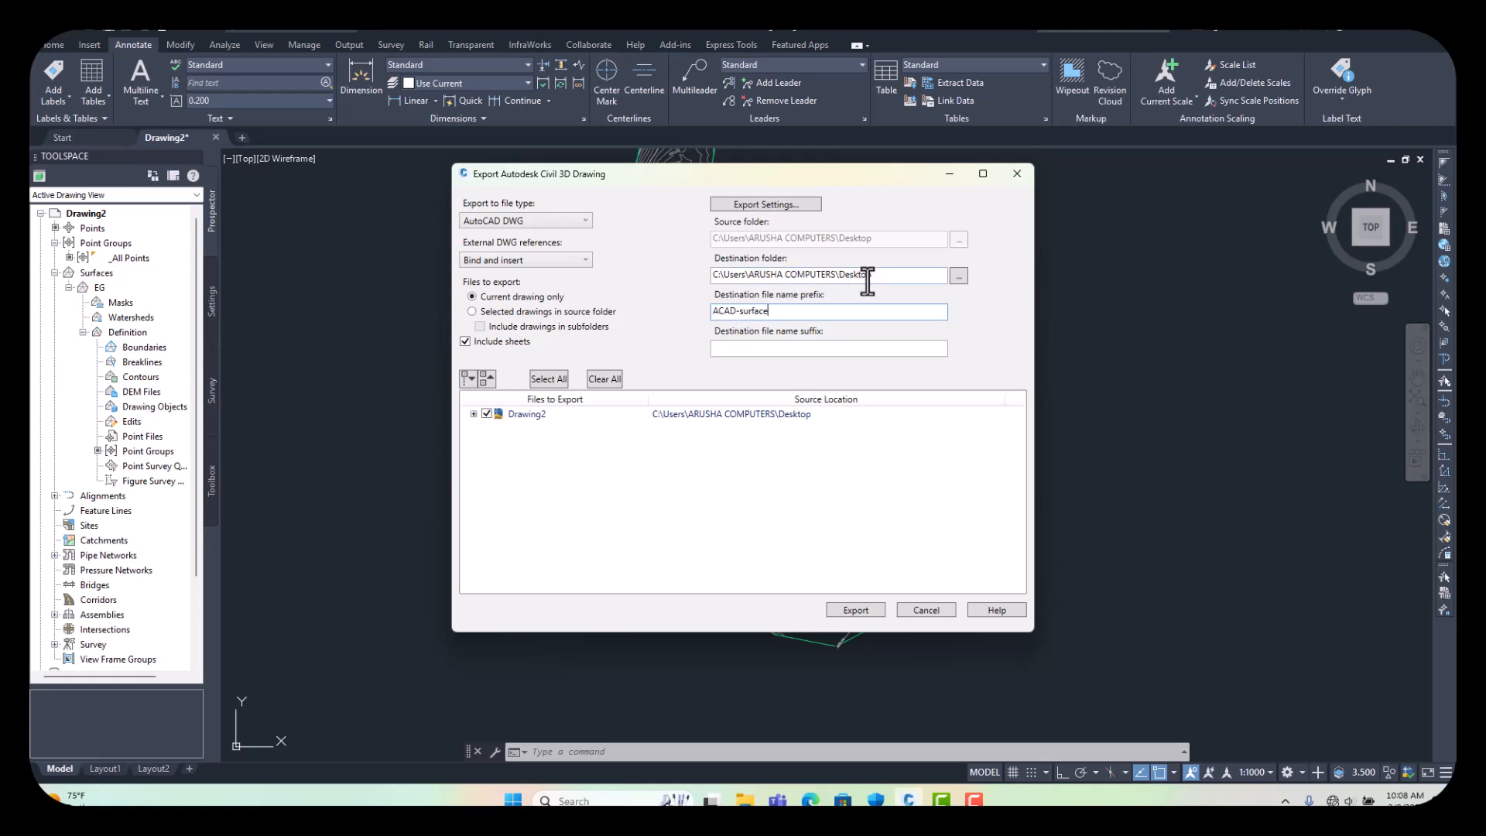
- Exclude Layout1 and Layout2 from the files to export, export only the Model, and close the export dialog
left_click(473, 414)
left_click(501, 461)
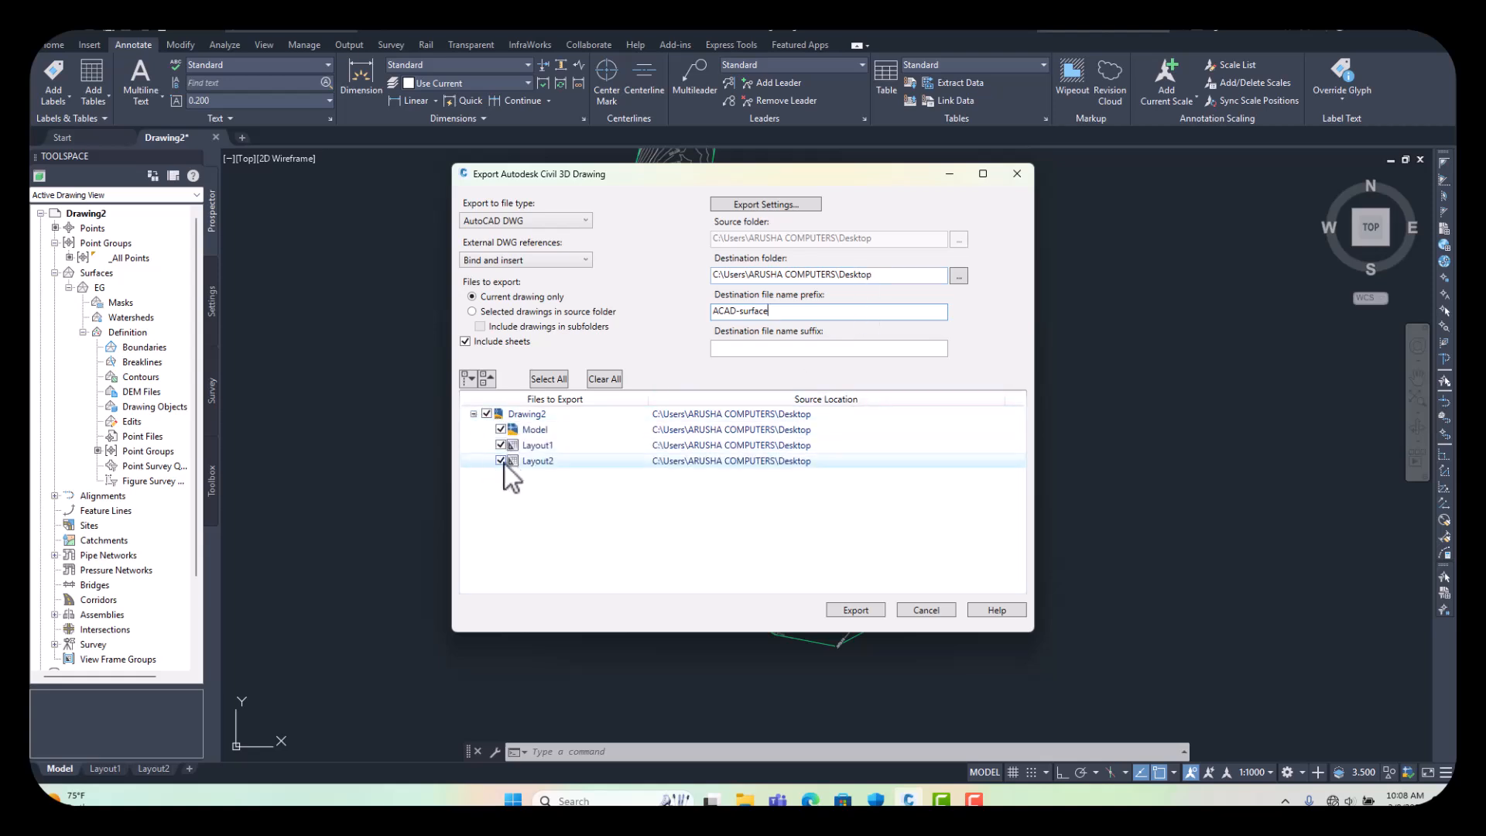
left_click(500, 445)
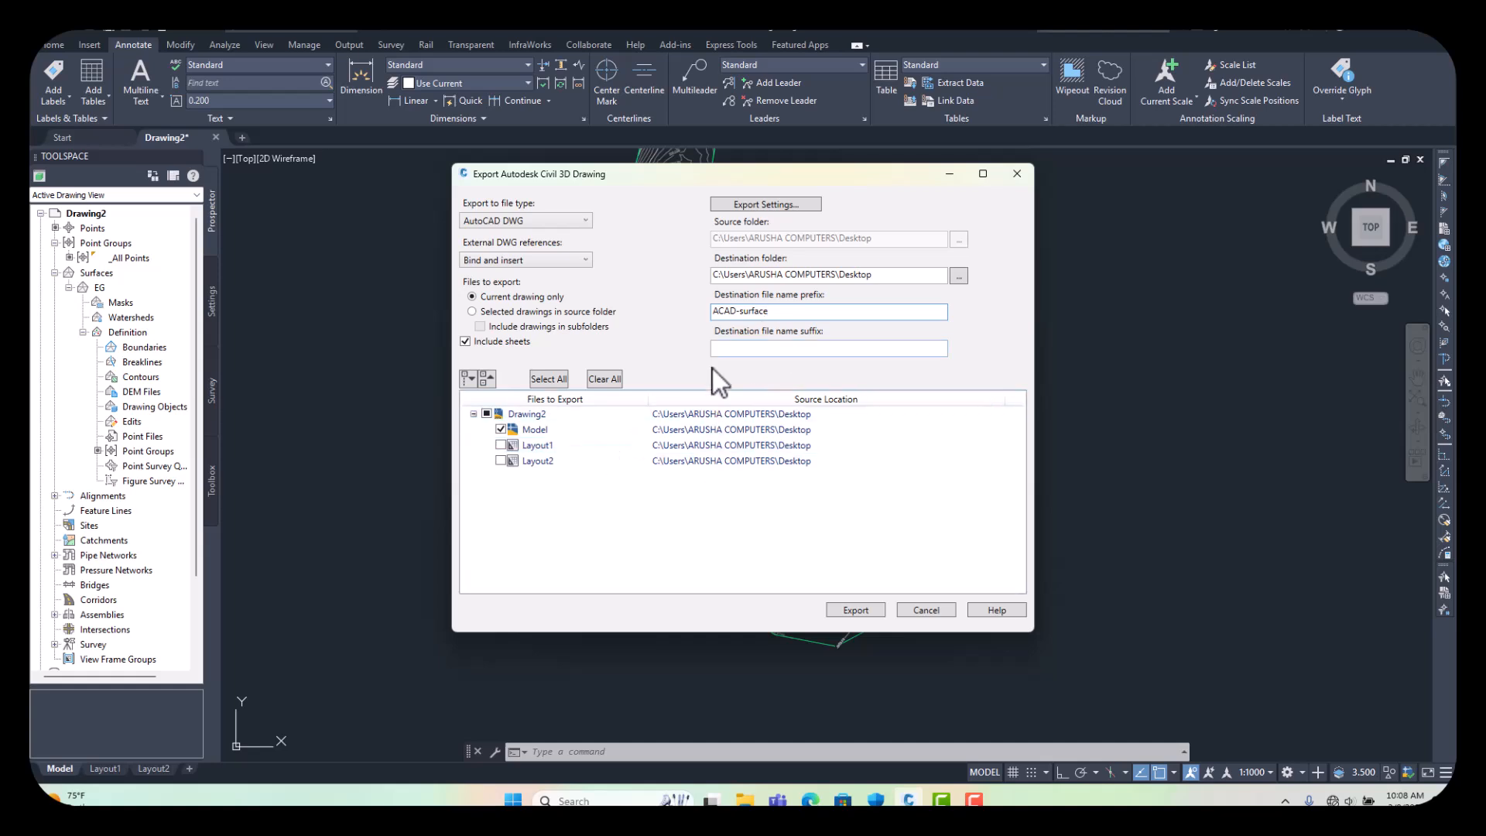
left_click(859, 613)
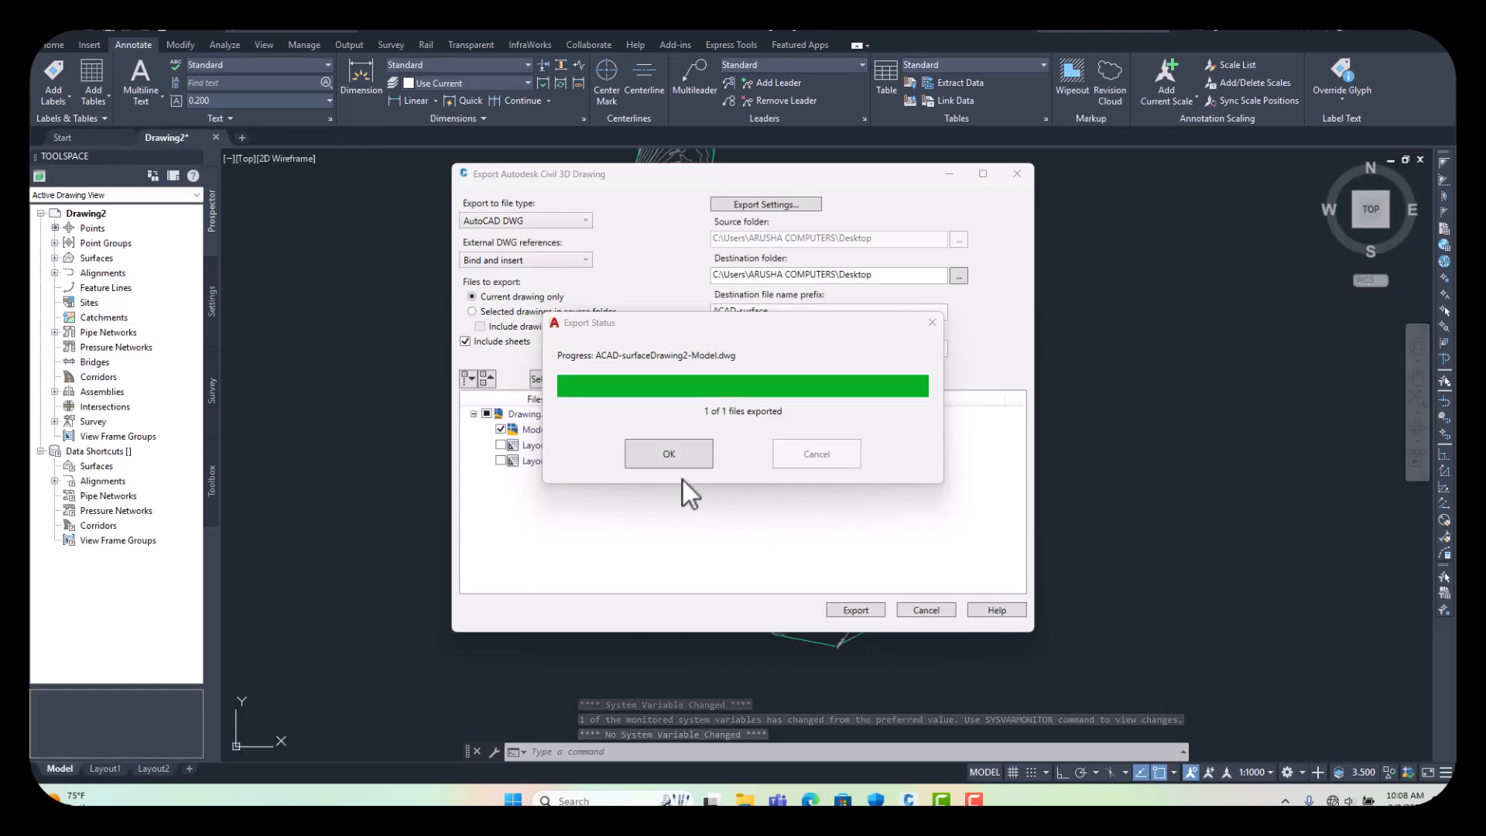
left_click(669, 454)
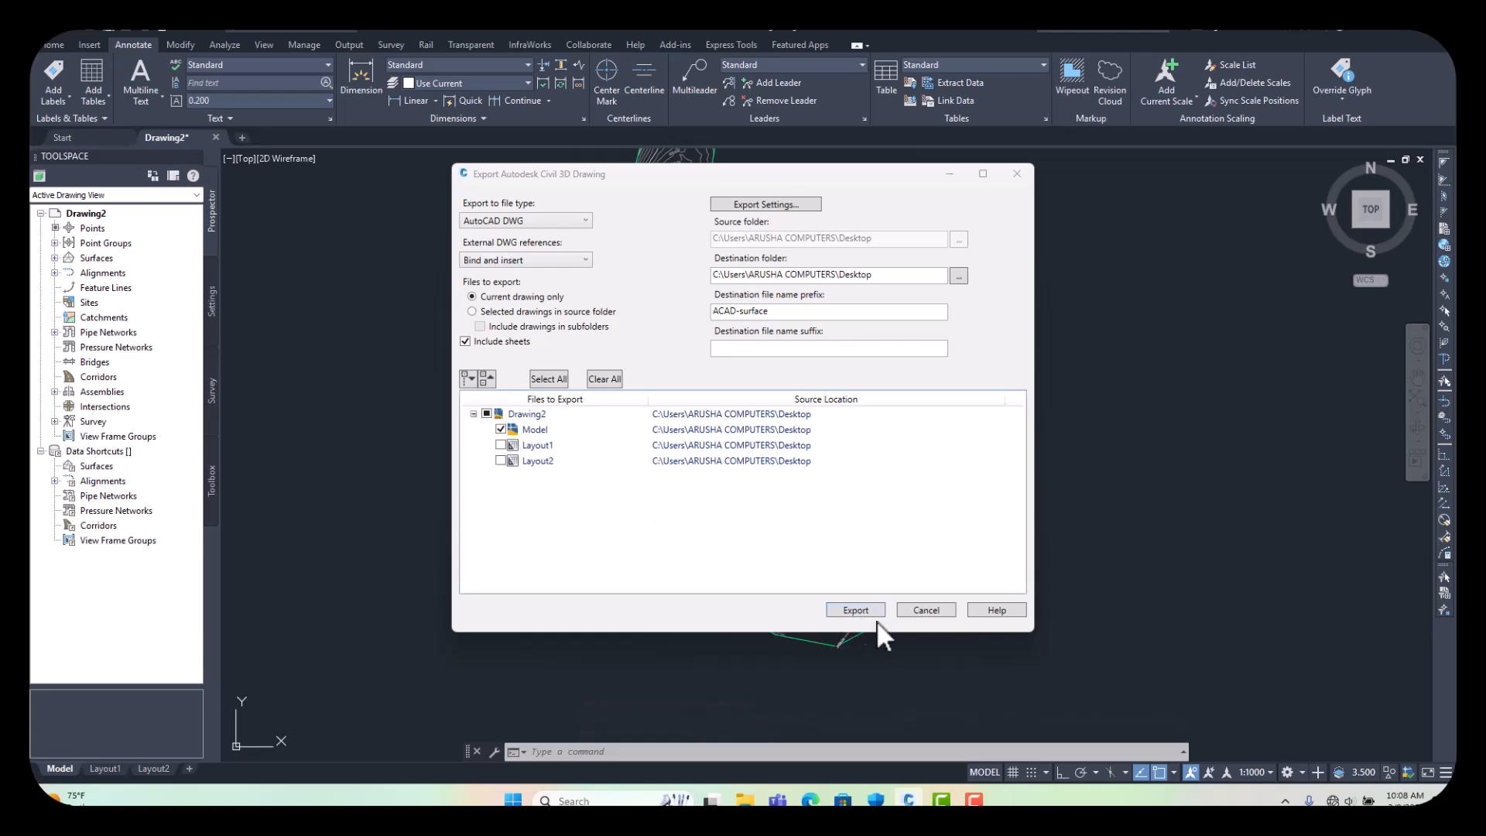
left_click(925, 609)
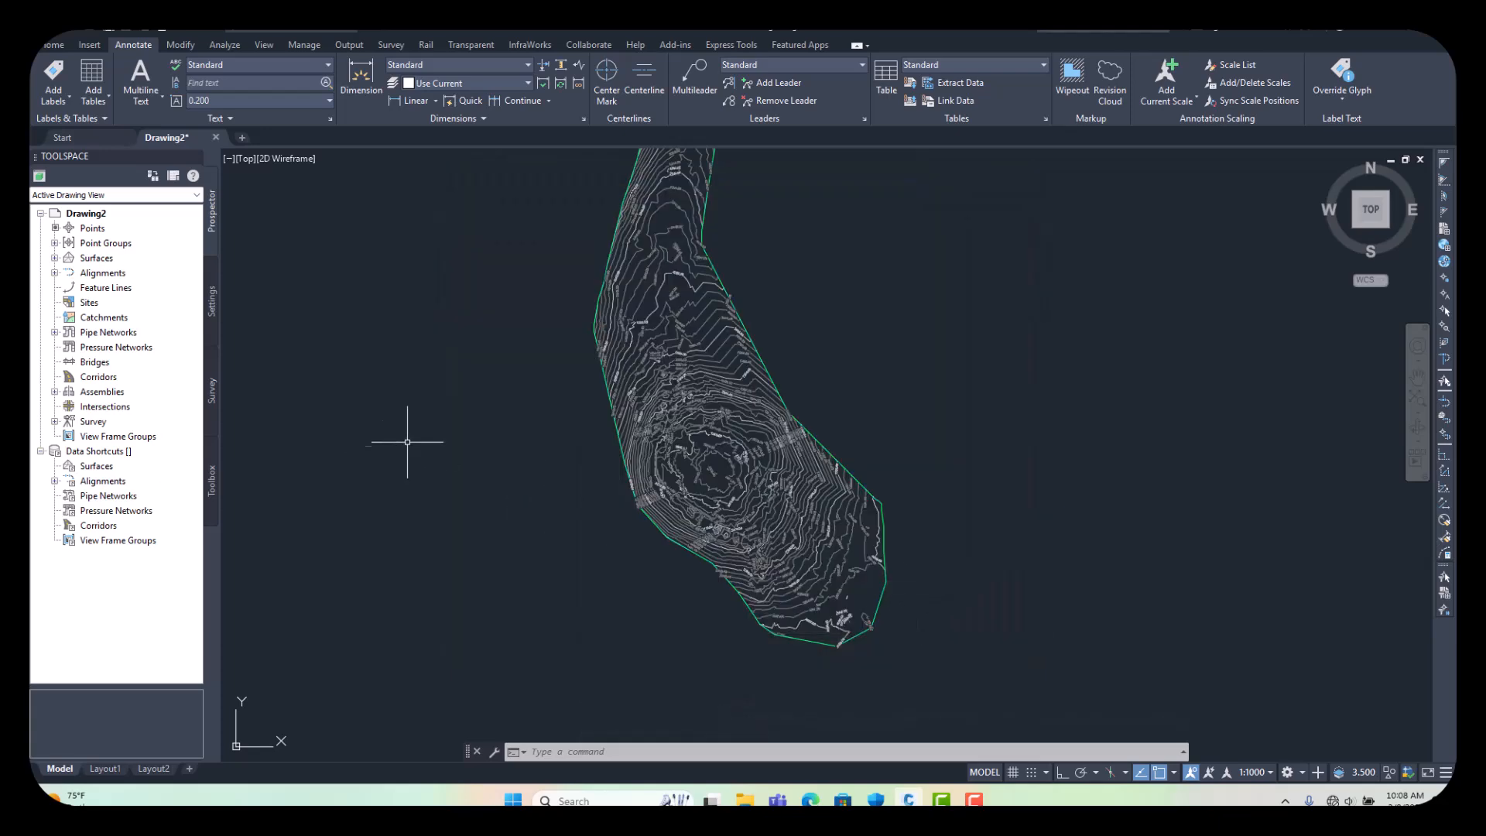
scroll(679, 305, "up", 5)
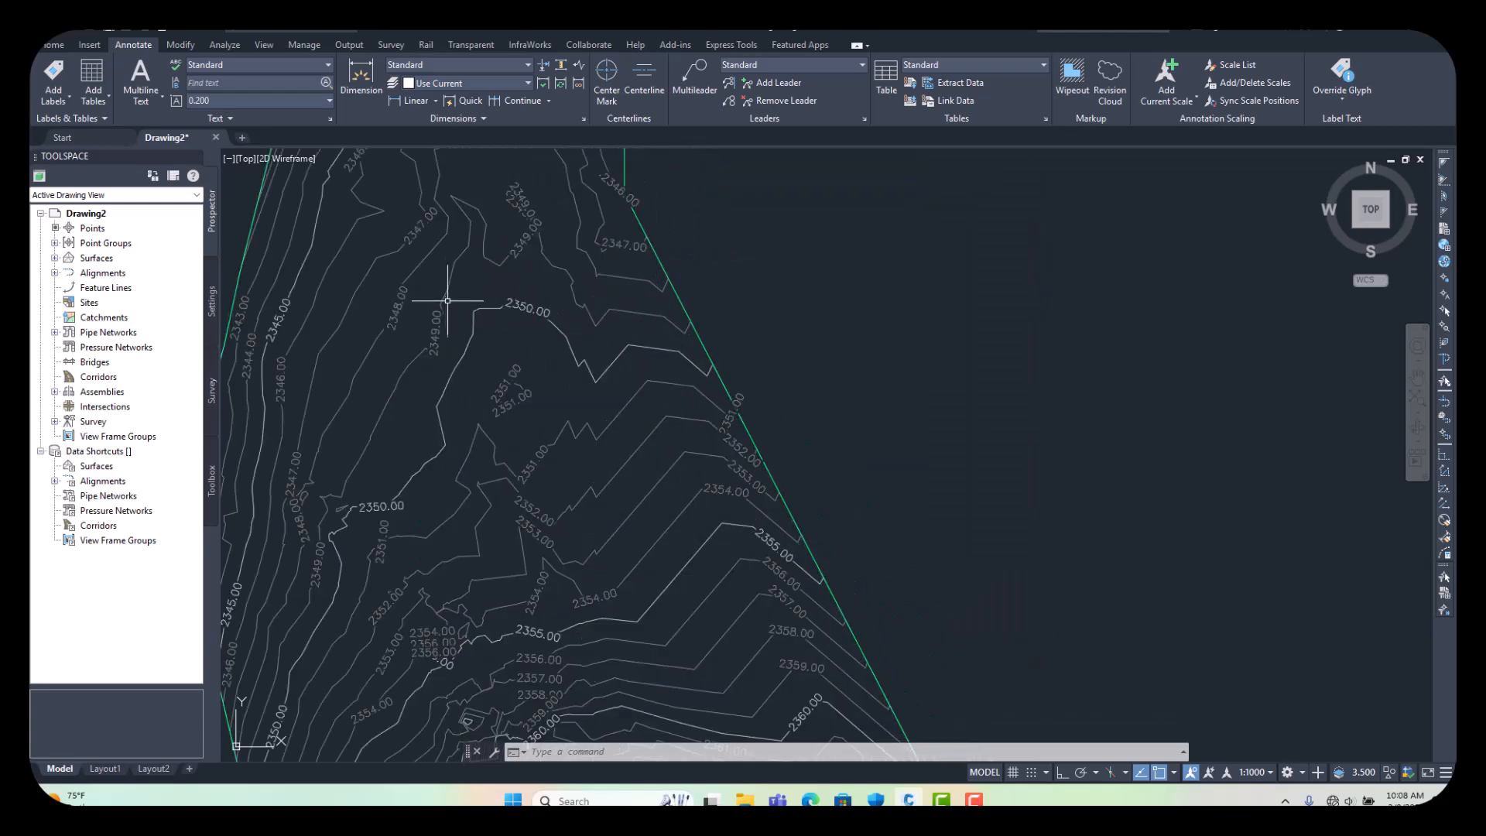
left_click(464, 324)
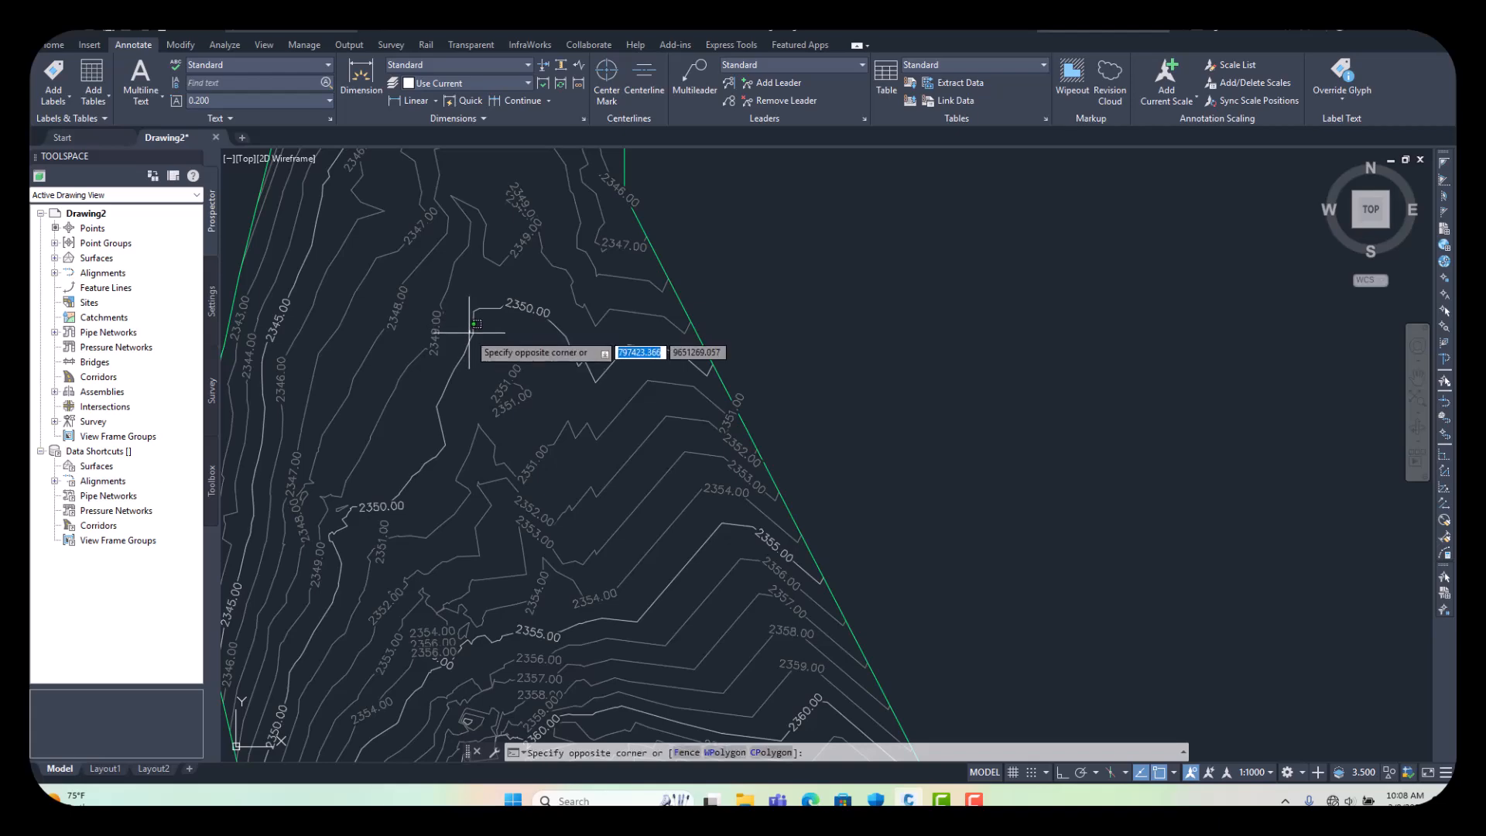
left_click(469, 349)
scroll(604, 364, "down", 4)
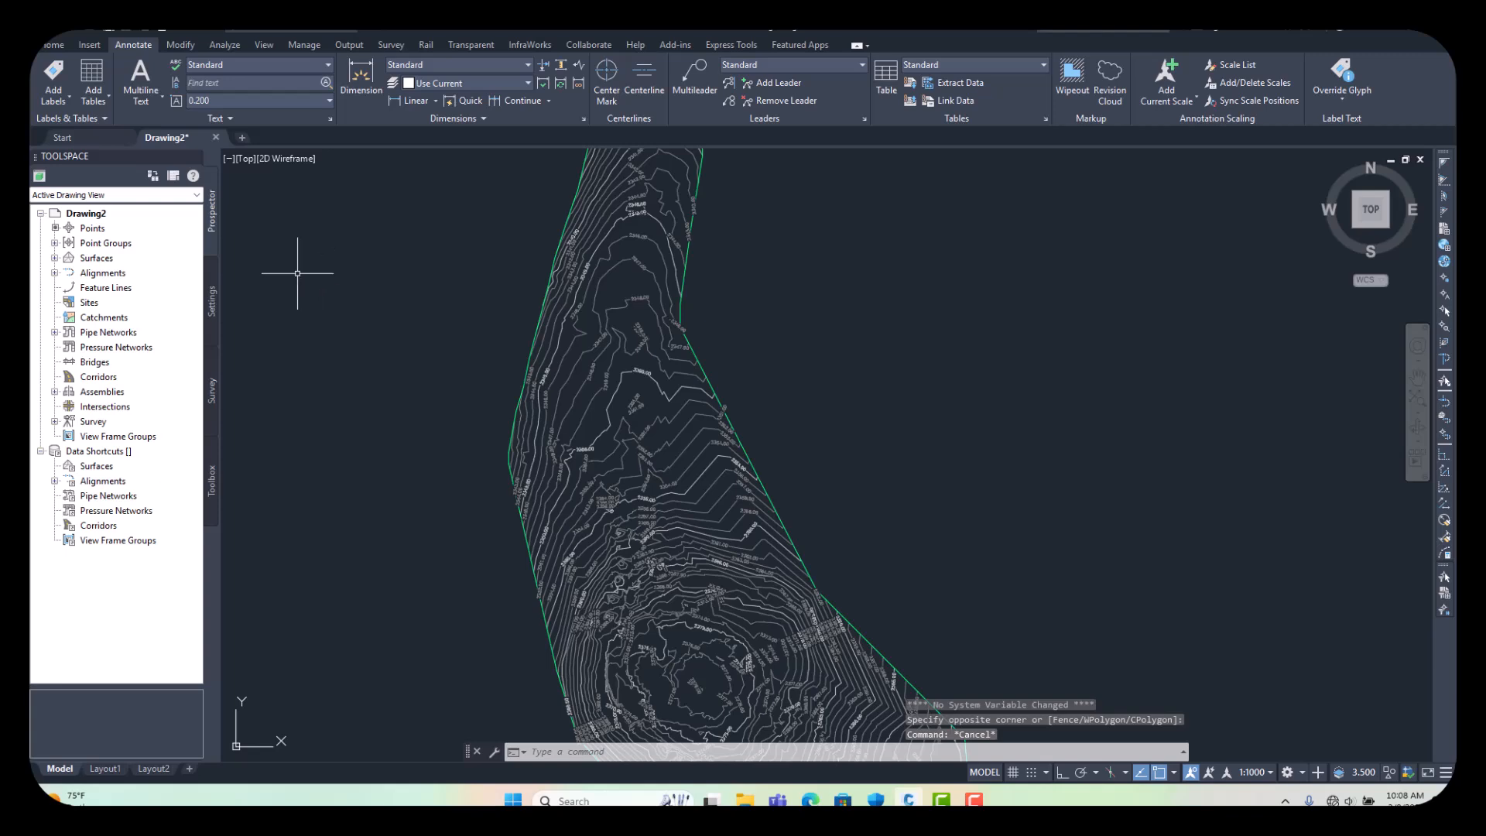
- Open the exported drawing ACAD-surfaceDrawing2-Model from the Desktop
left_click(87, 30)
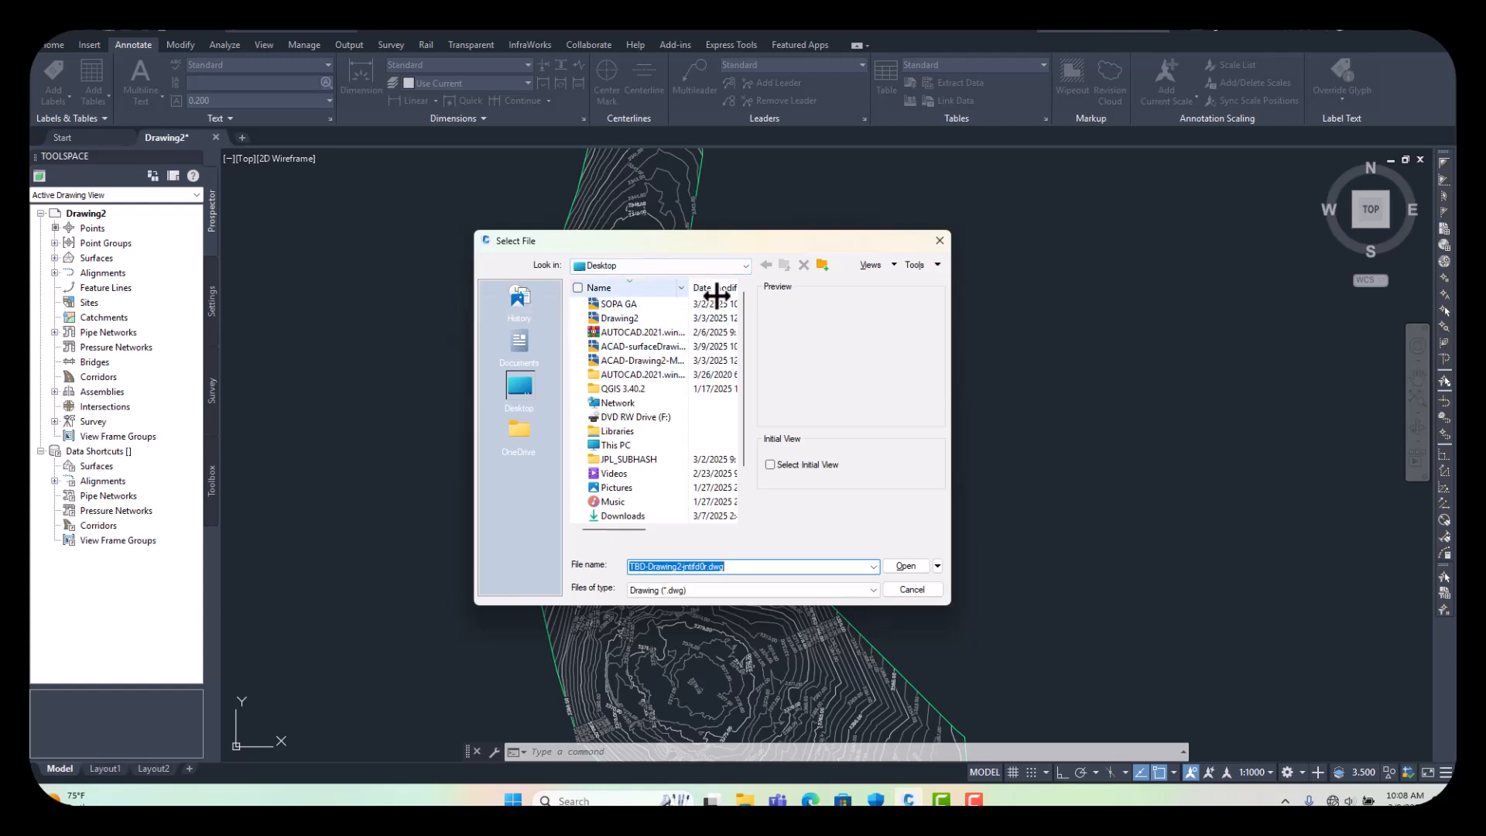
left_click_drag(717, 295, 718, 298)
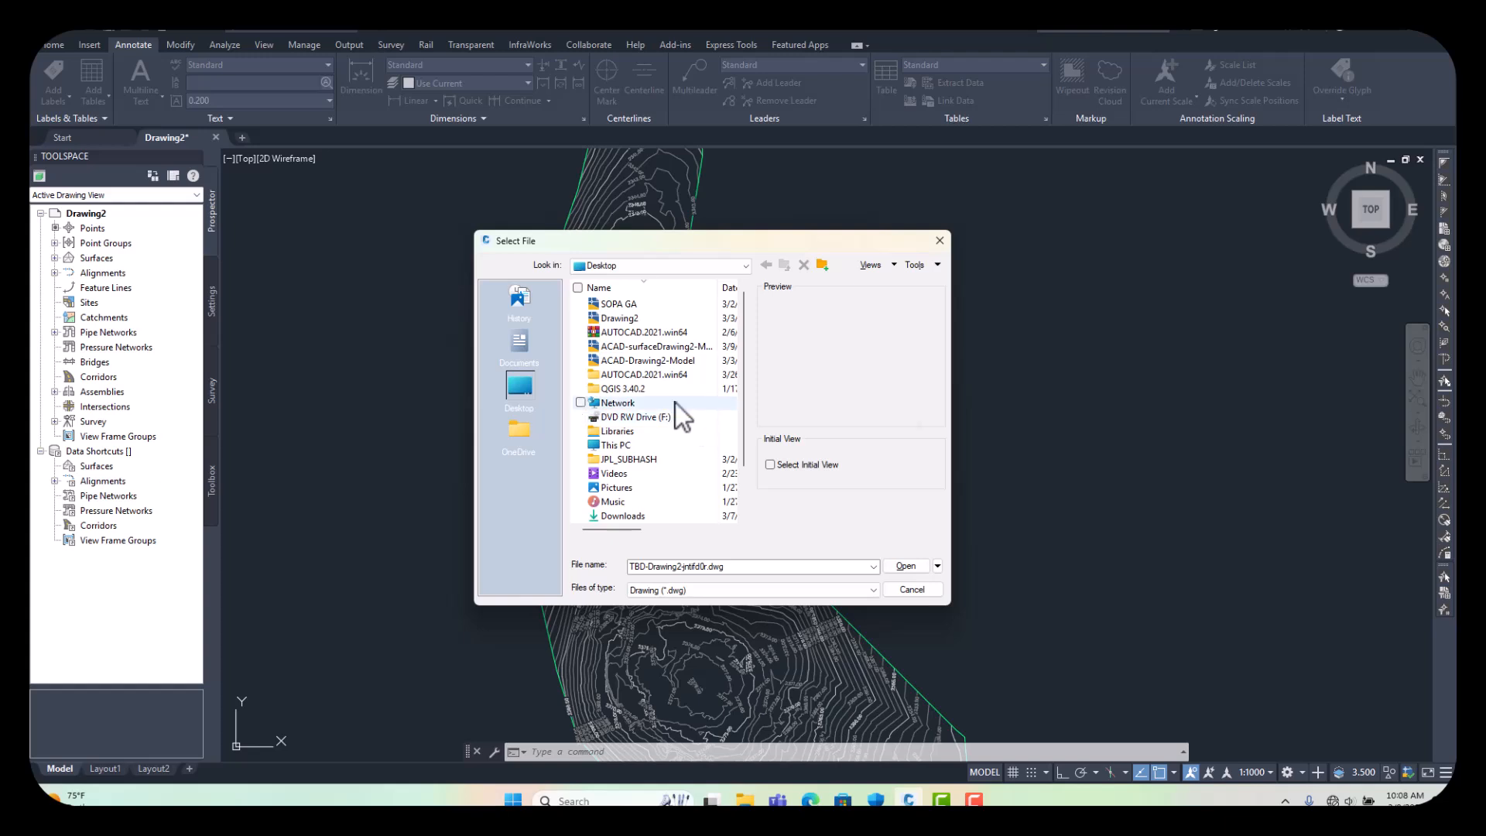
left_click(648, 361)
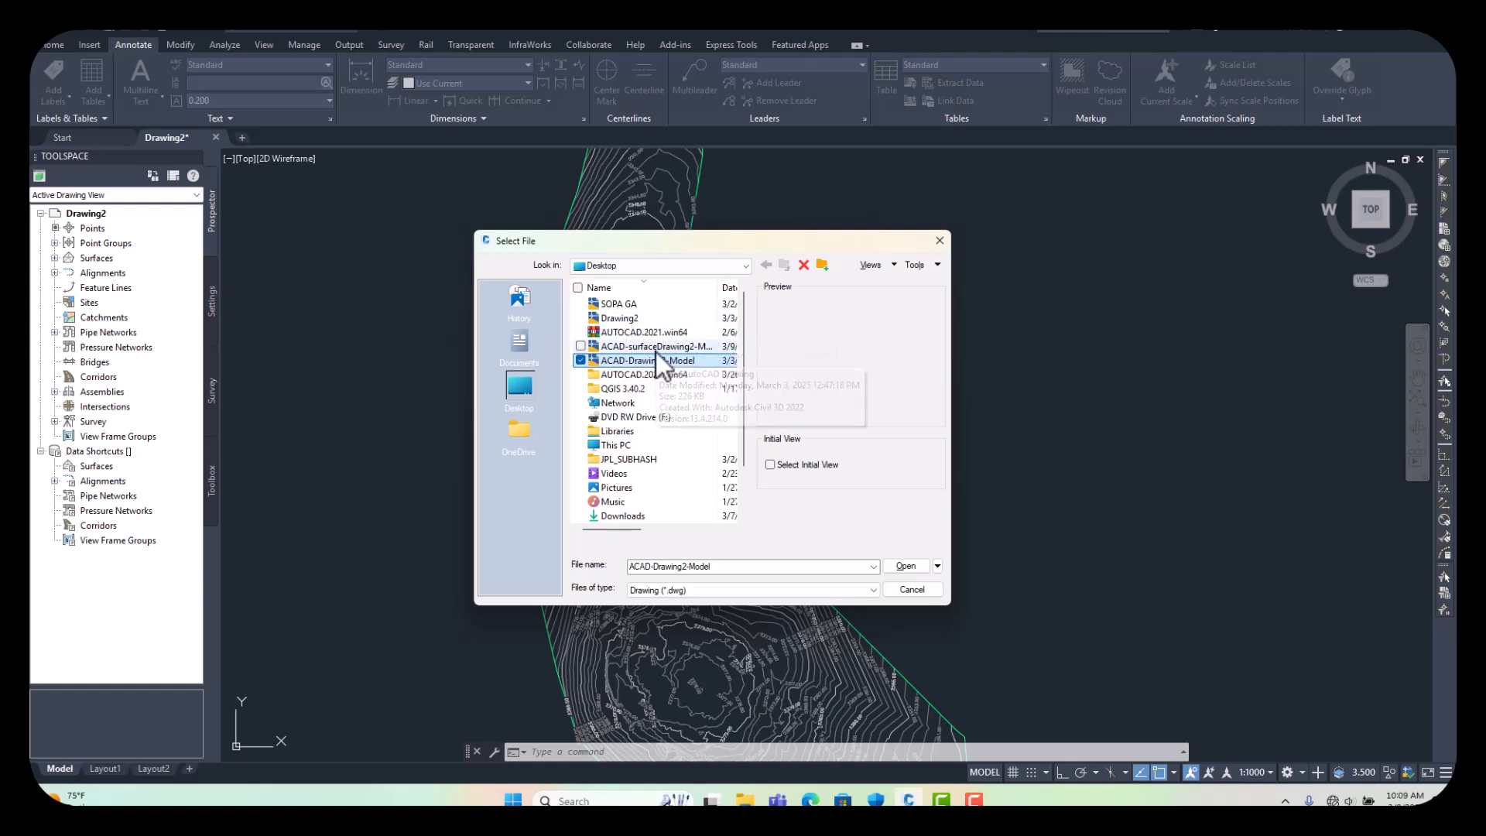
left_click(656, 350)
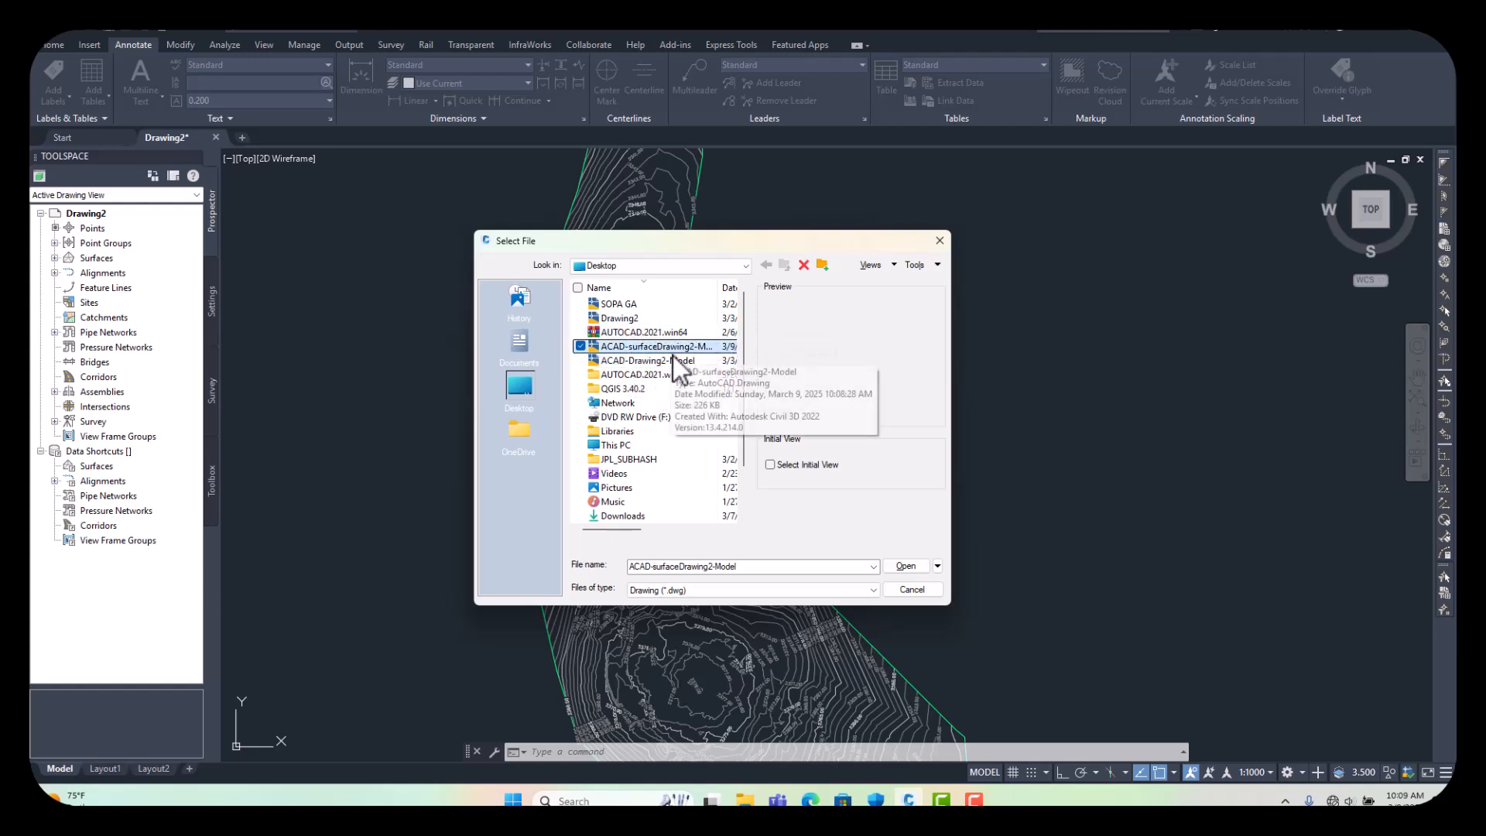
left_click(897, 566)
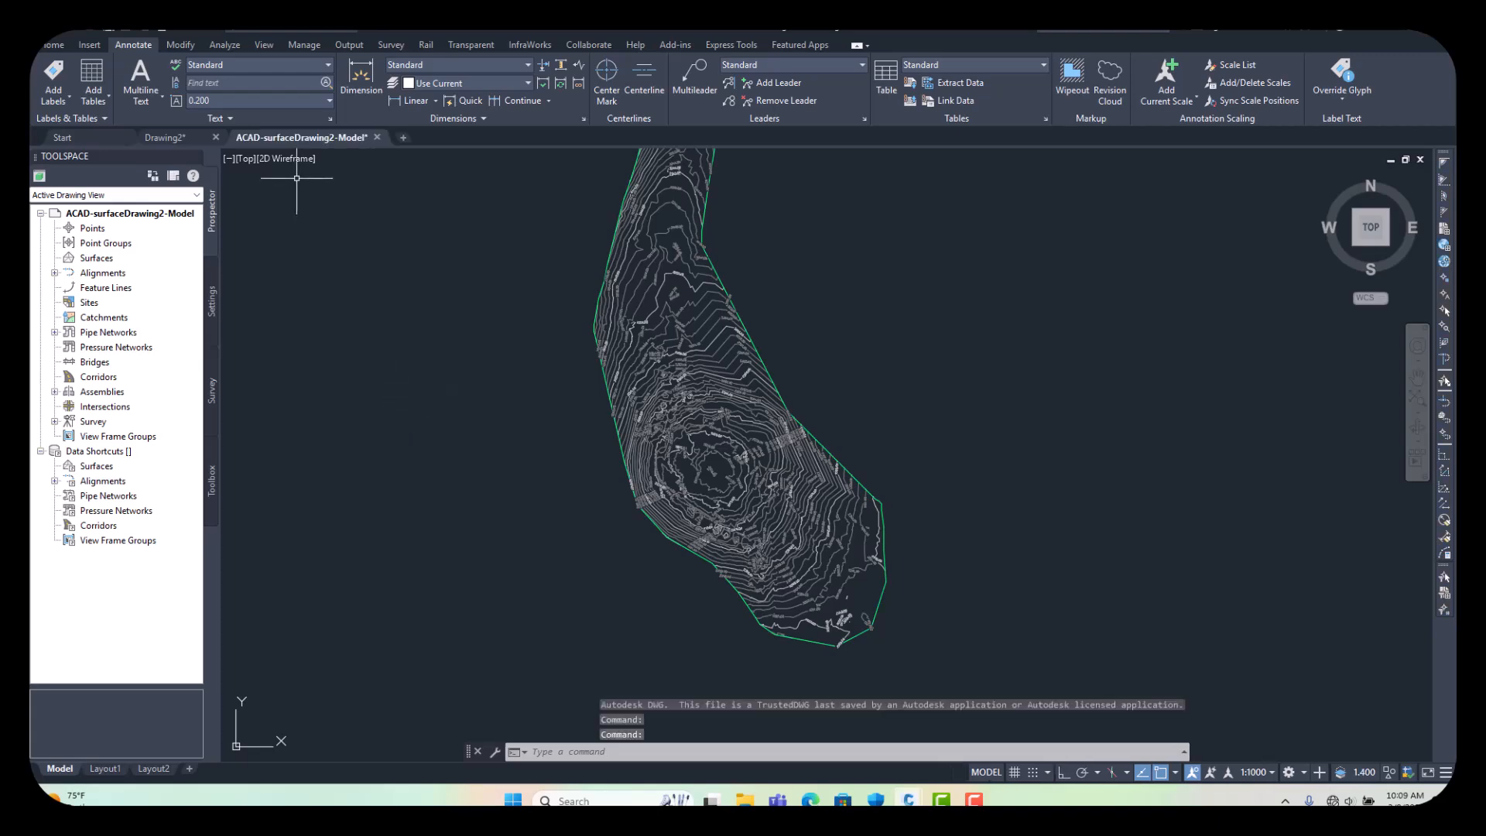
- Compare the exported drawing with Drawing2, and inspect the properties of the exported 2346 contour polyline, including its elevation
scroll(517, 292, "up", 5)
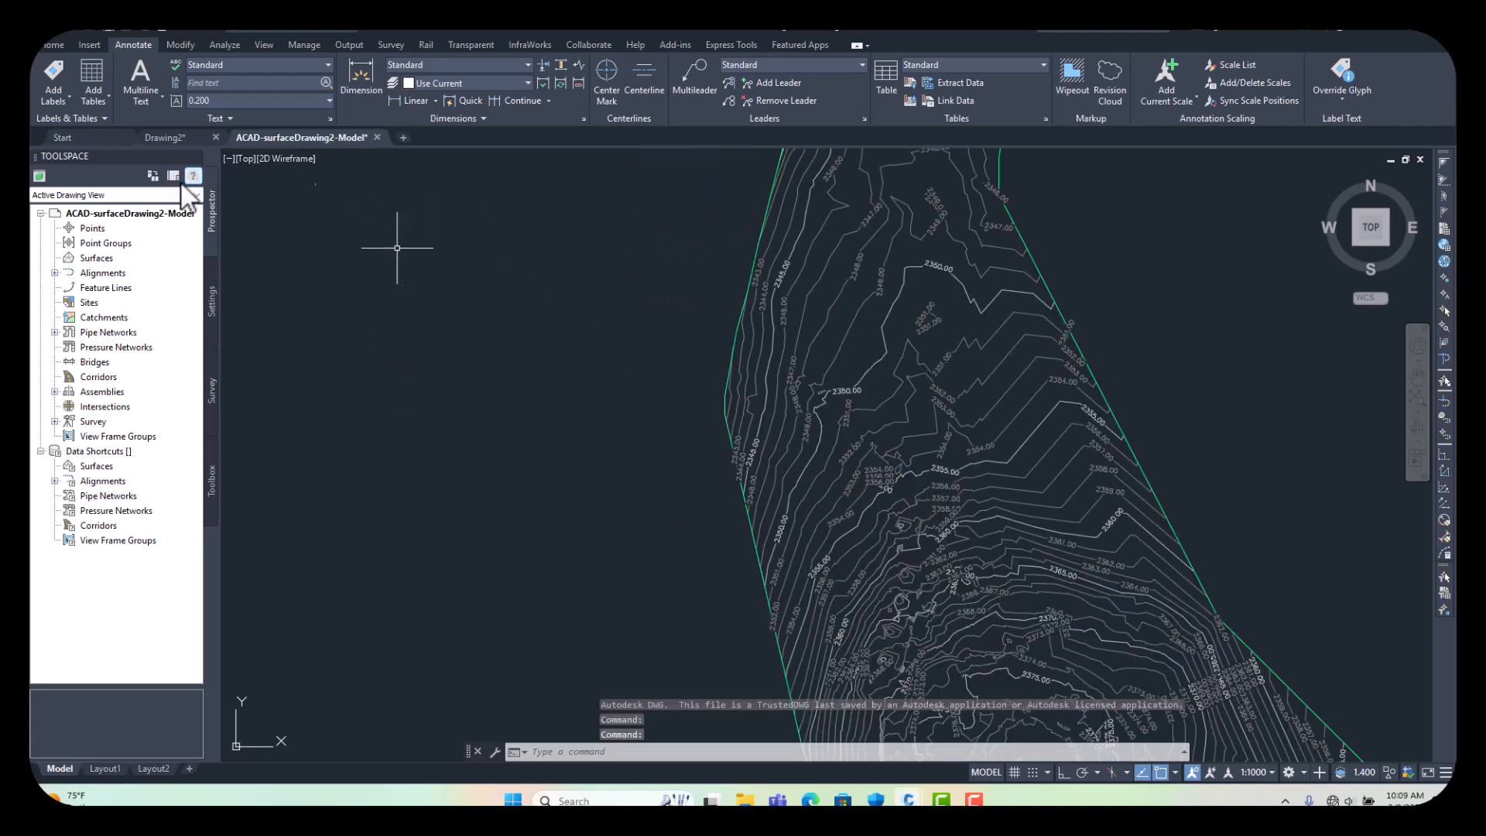
left_click(156, 141)
left_click(271, 138)
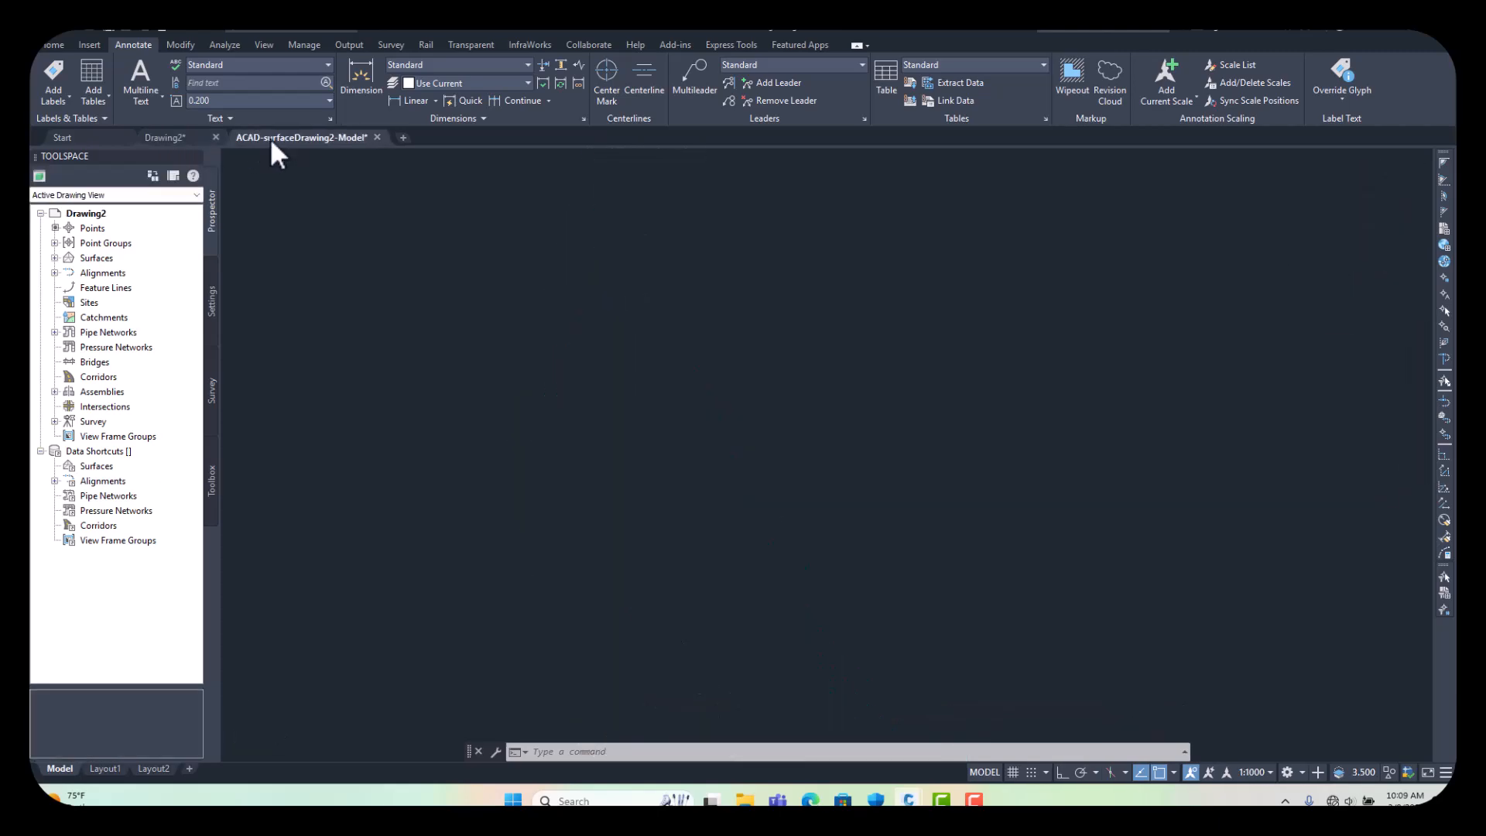
scroll(755, 381, "up", 5)
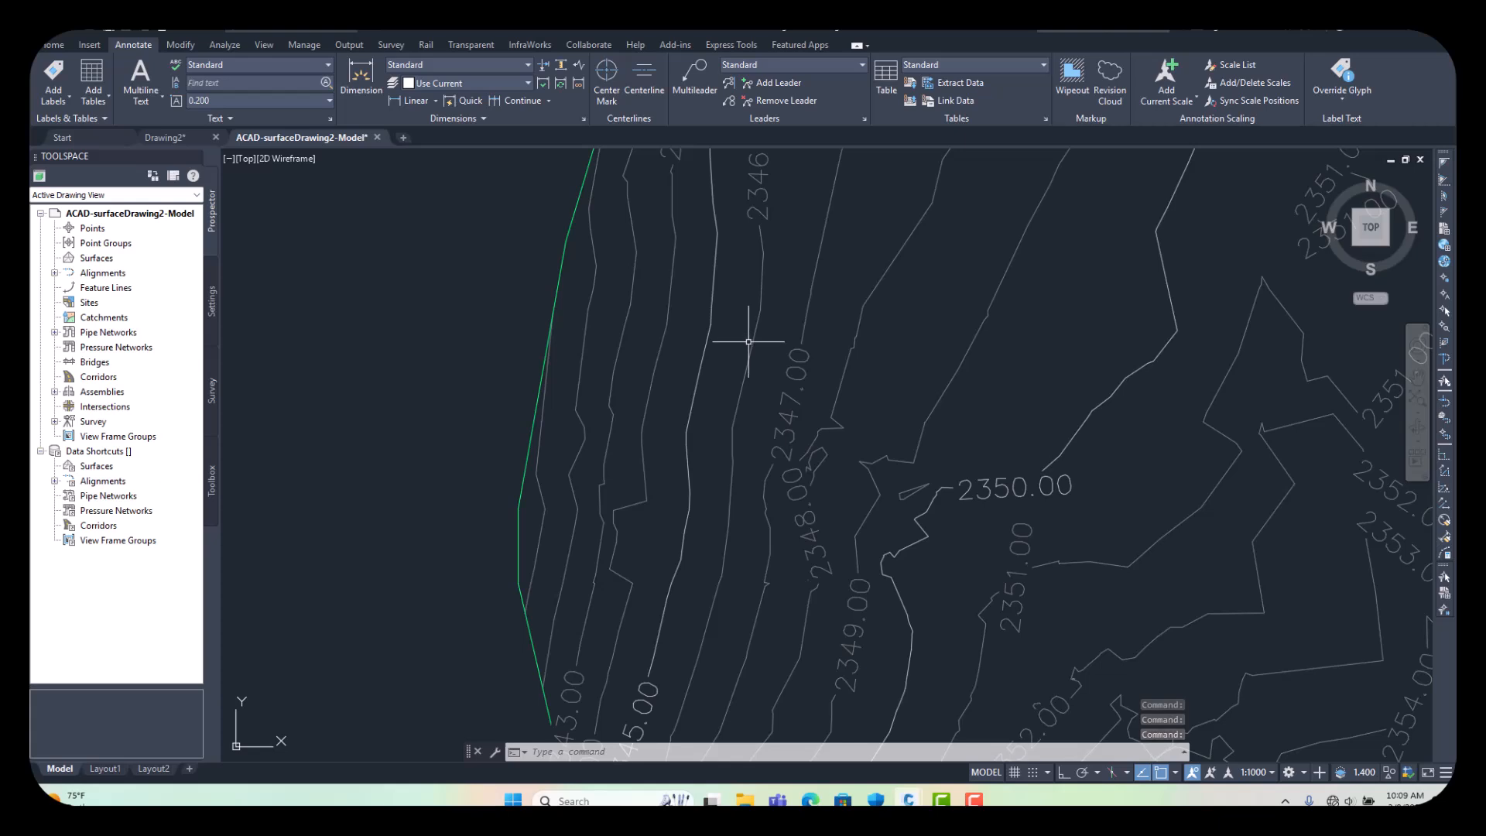
left_click(755, 347)
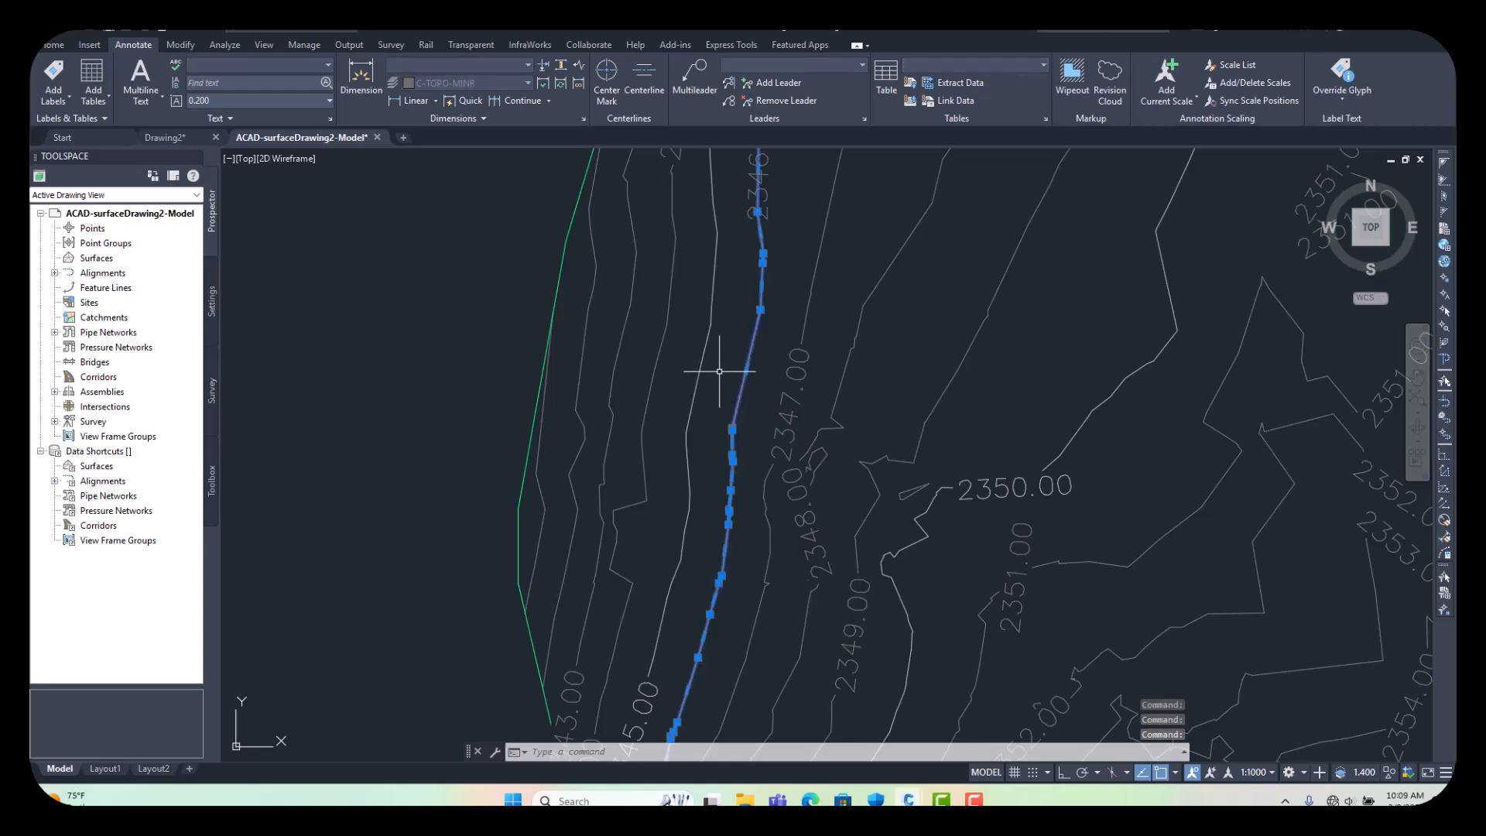
right_click(719, 372)
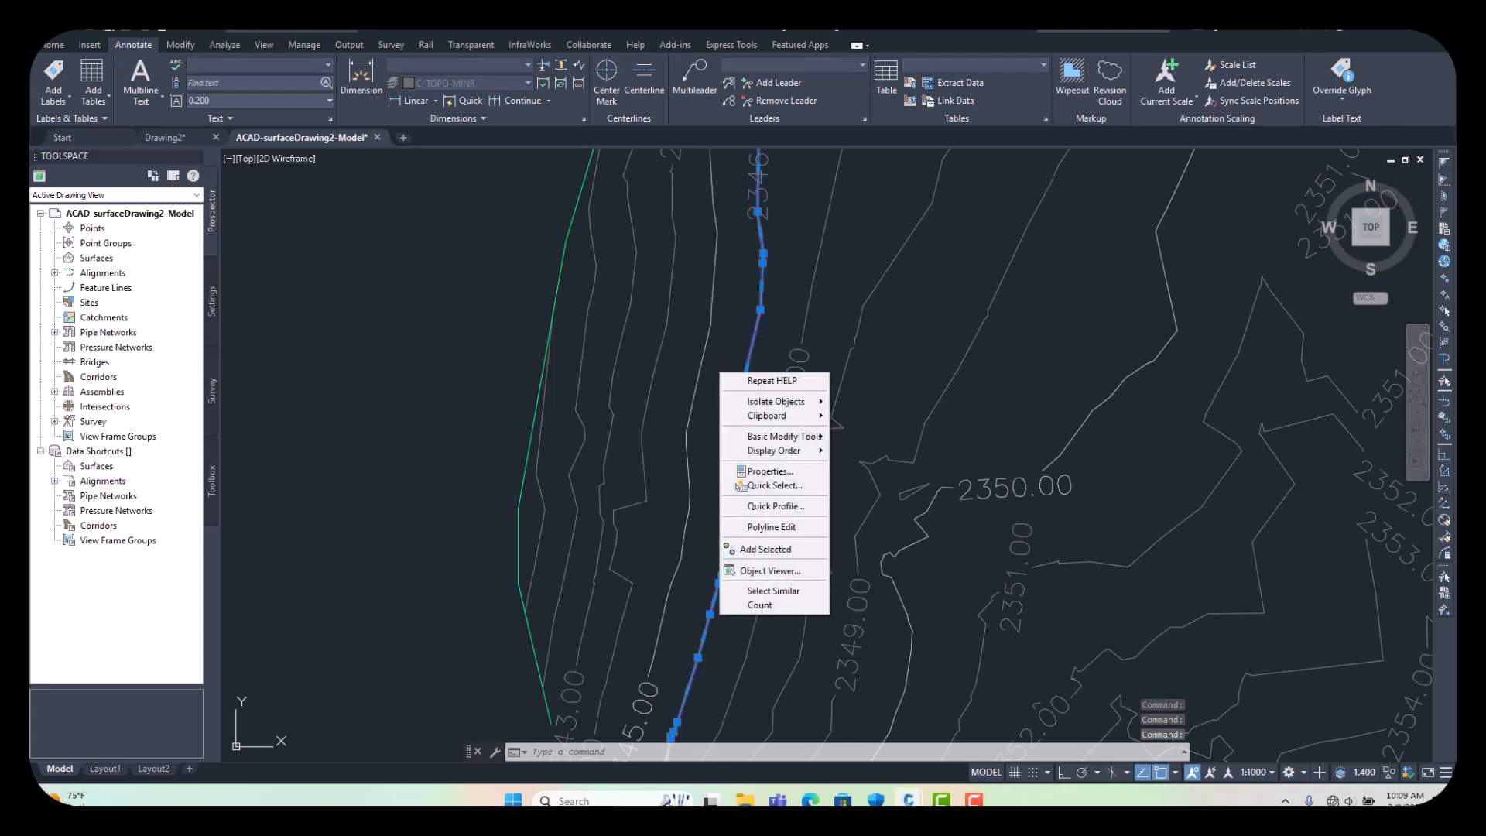
left_click(770, 471)
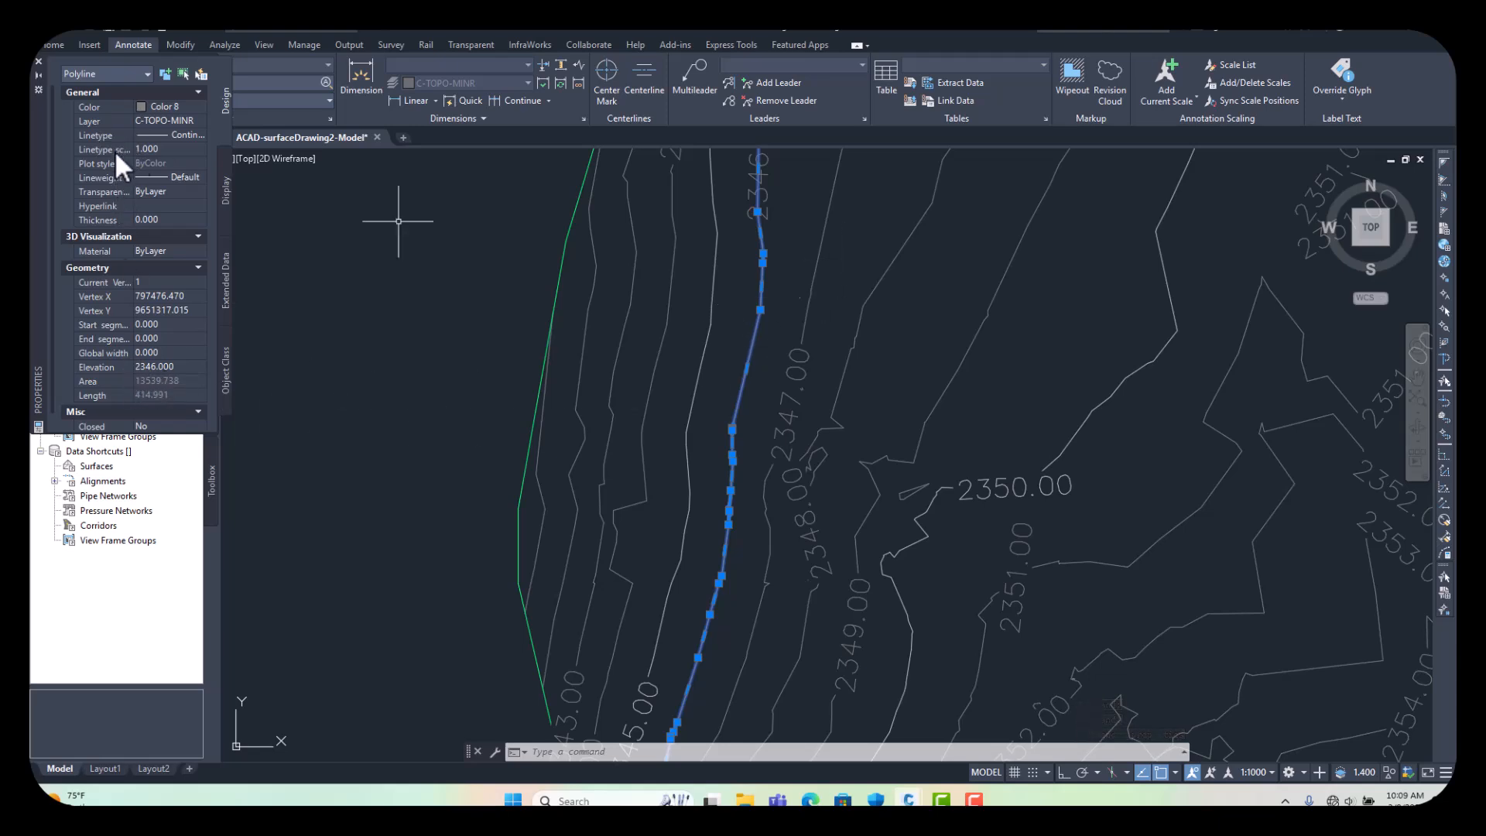
left_click(38, 61)
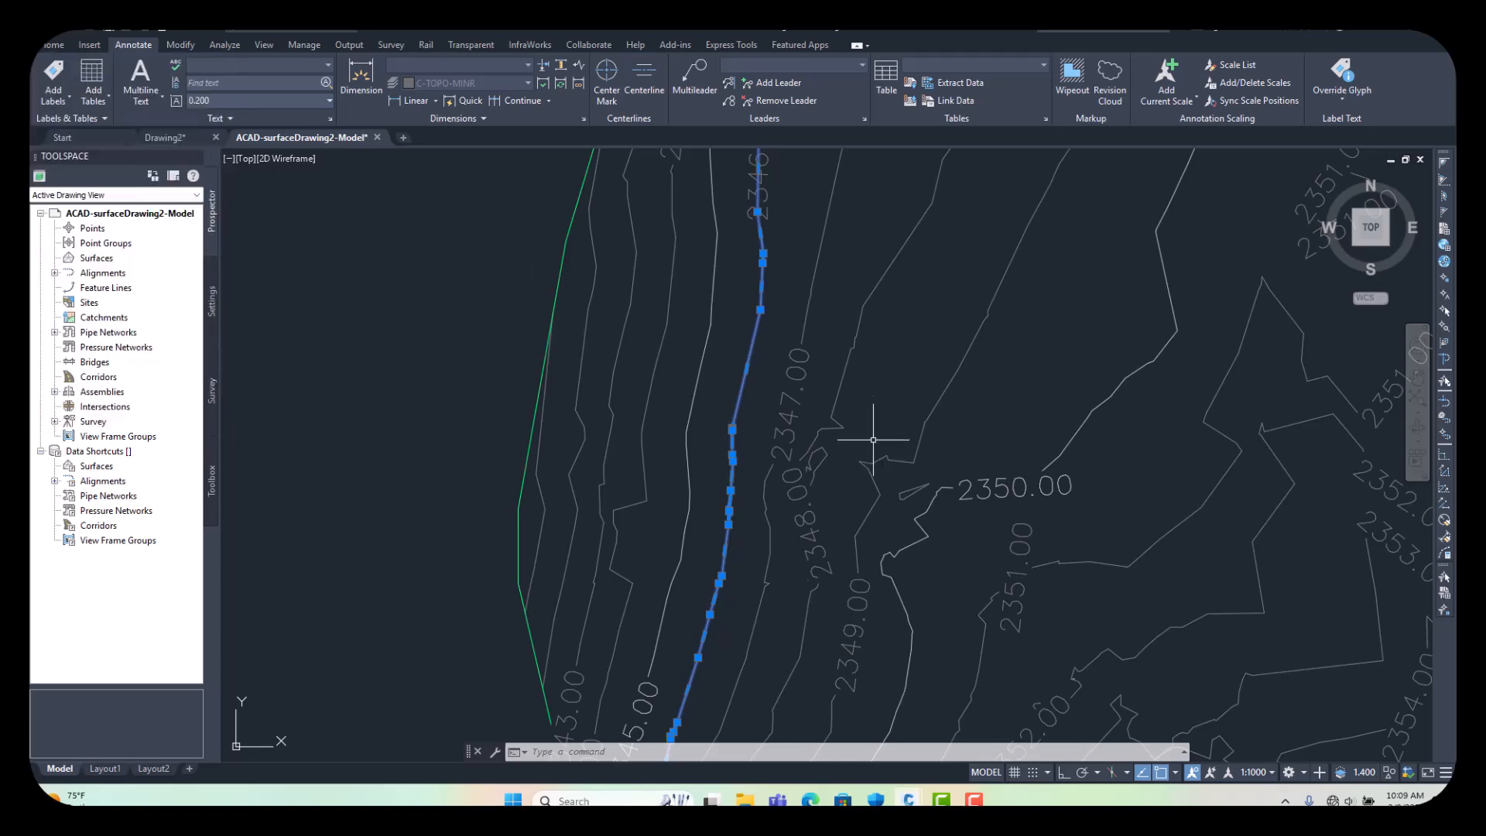
scroll(828, 534, "down", 5)
key("Escape")
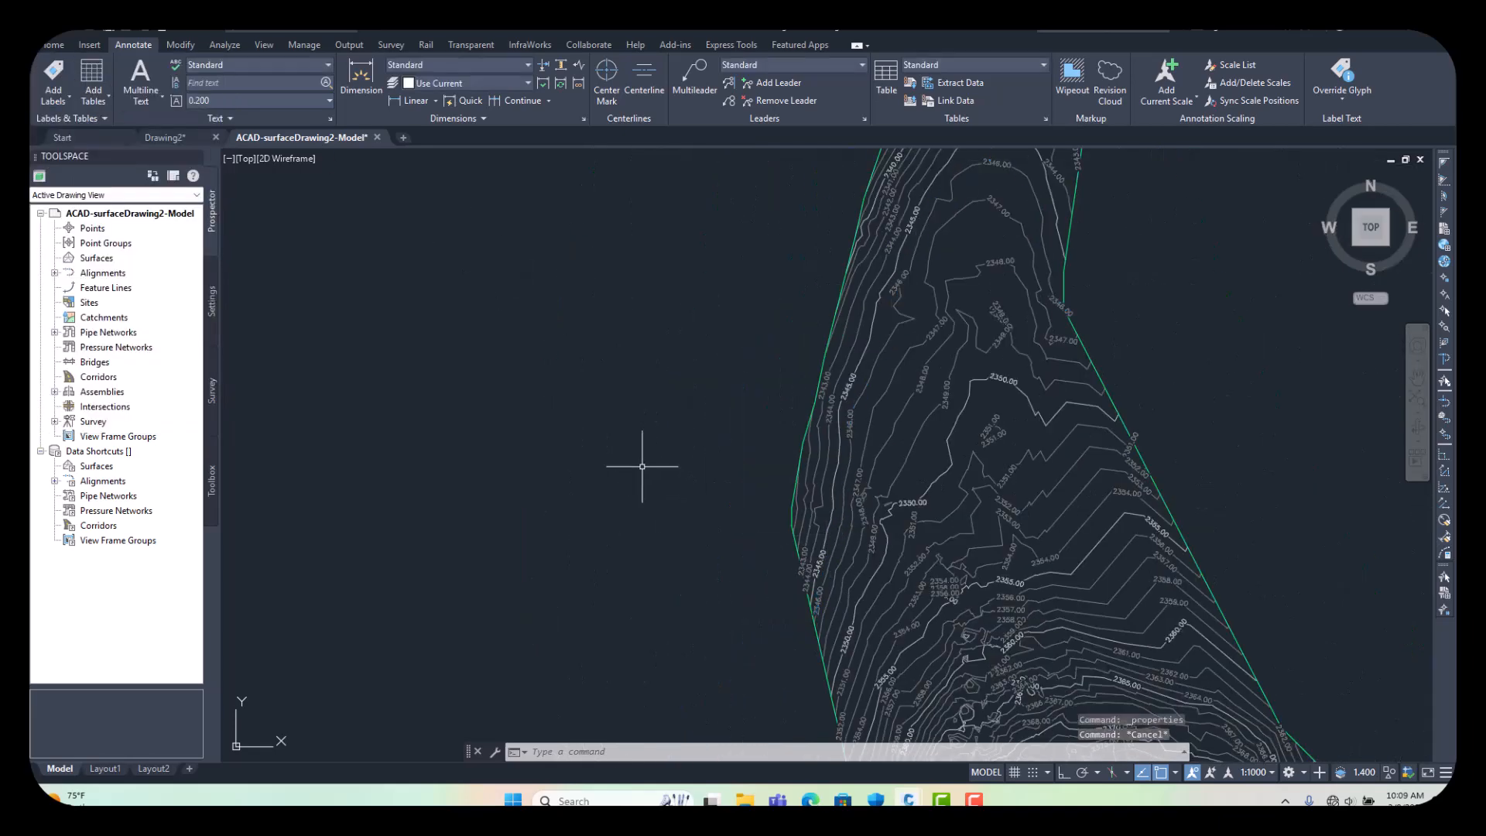
scroll(642, 468, "down", 2)
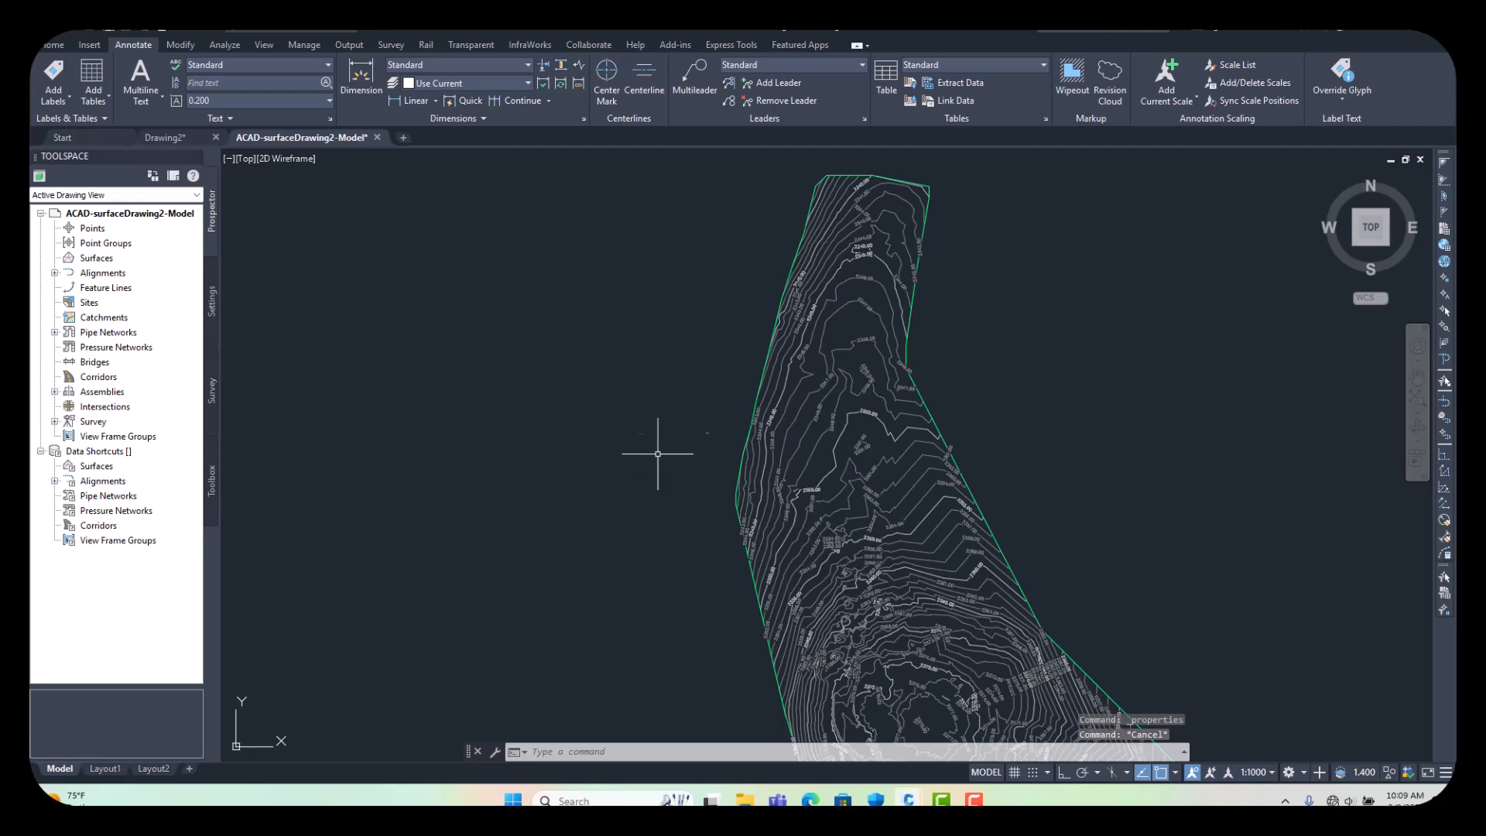
- Examine the exported contours and their elevation labels around the hilltop and across the whole site
scroll(688, 376, "down", 2)
scroll(798, 542, "up", 5)
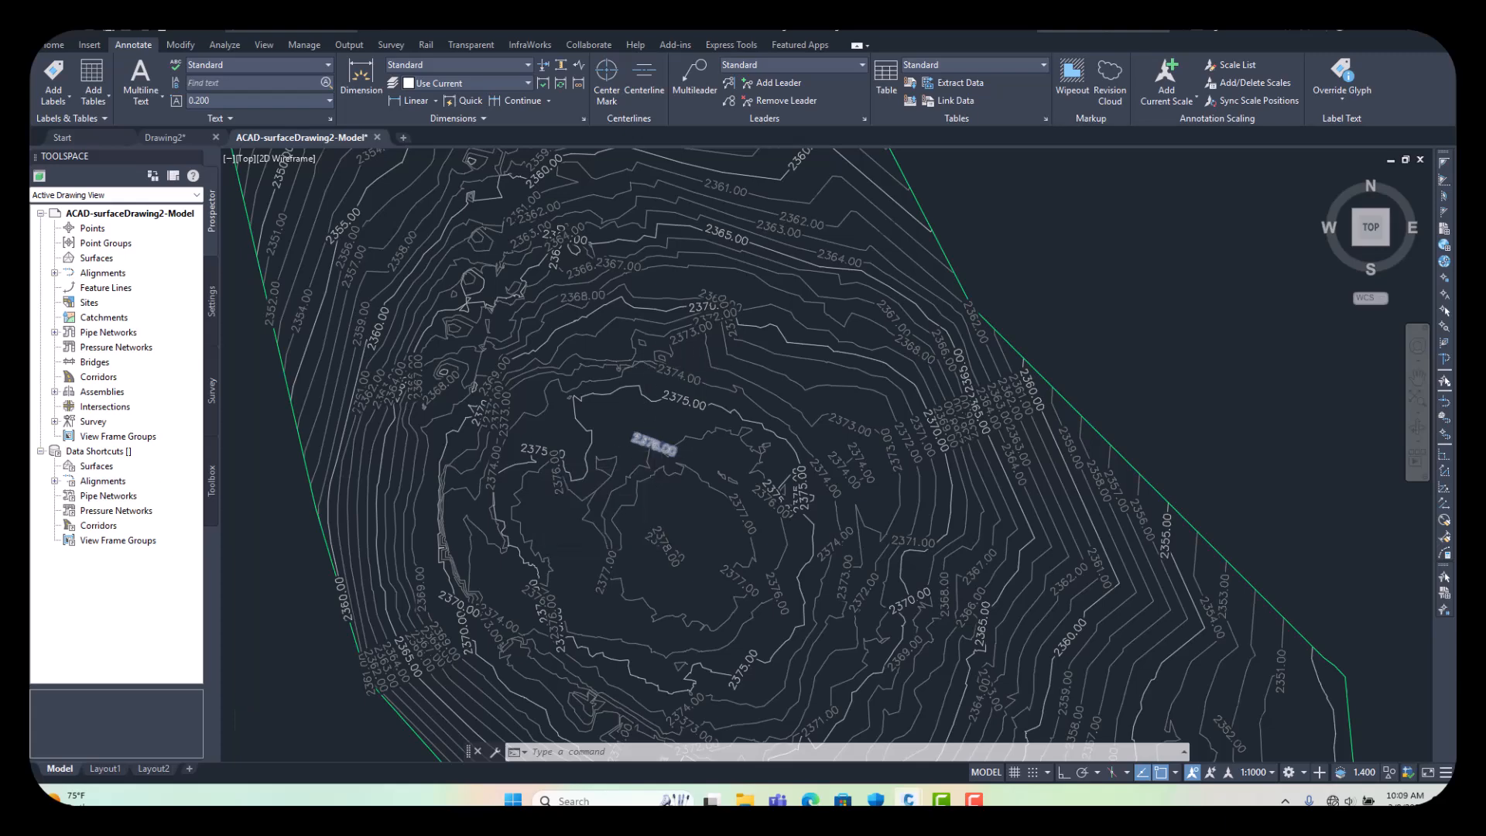
scroll(709, 373, "down", 5)
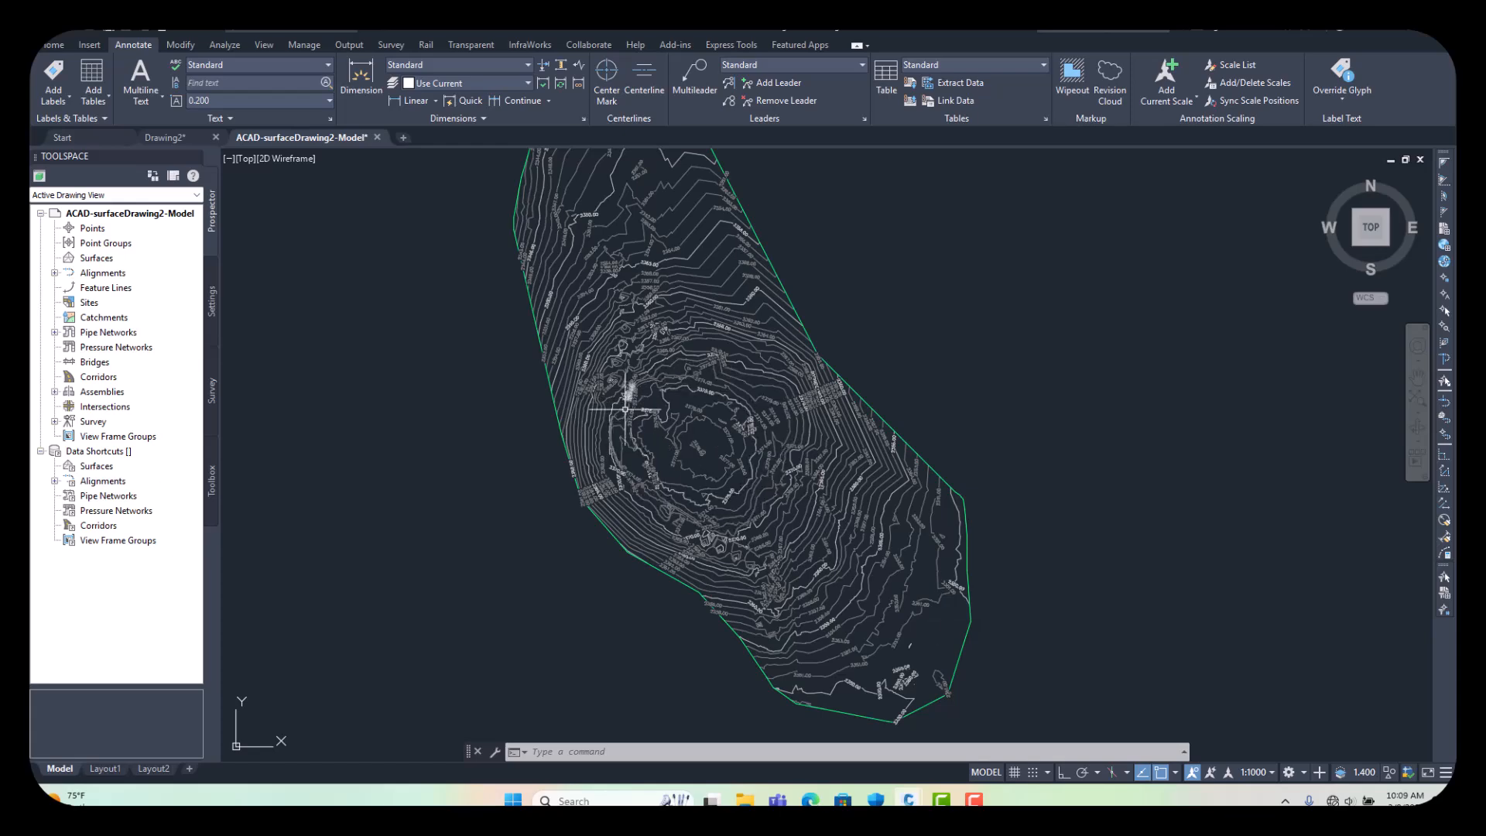
scroll(630, 410, "up", 4)
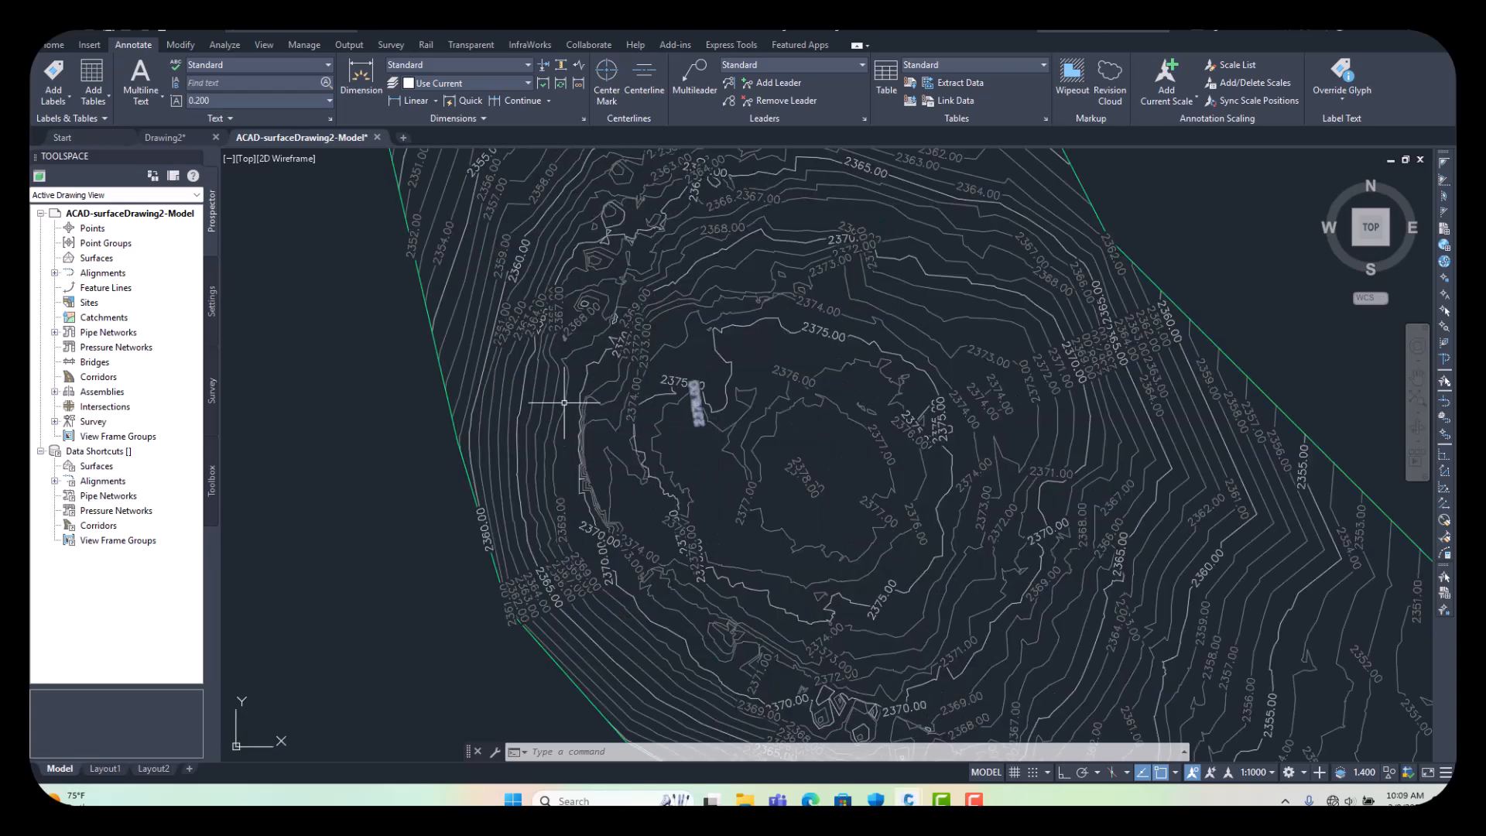
scroll(814, 459, "down", 5)
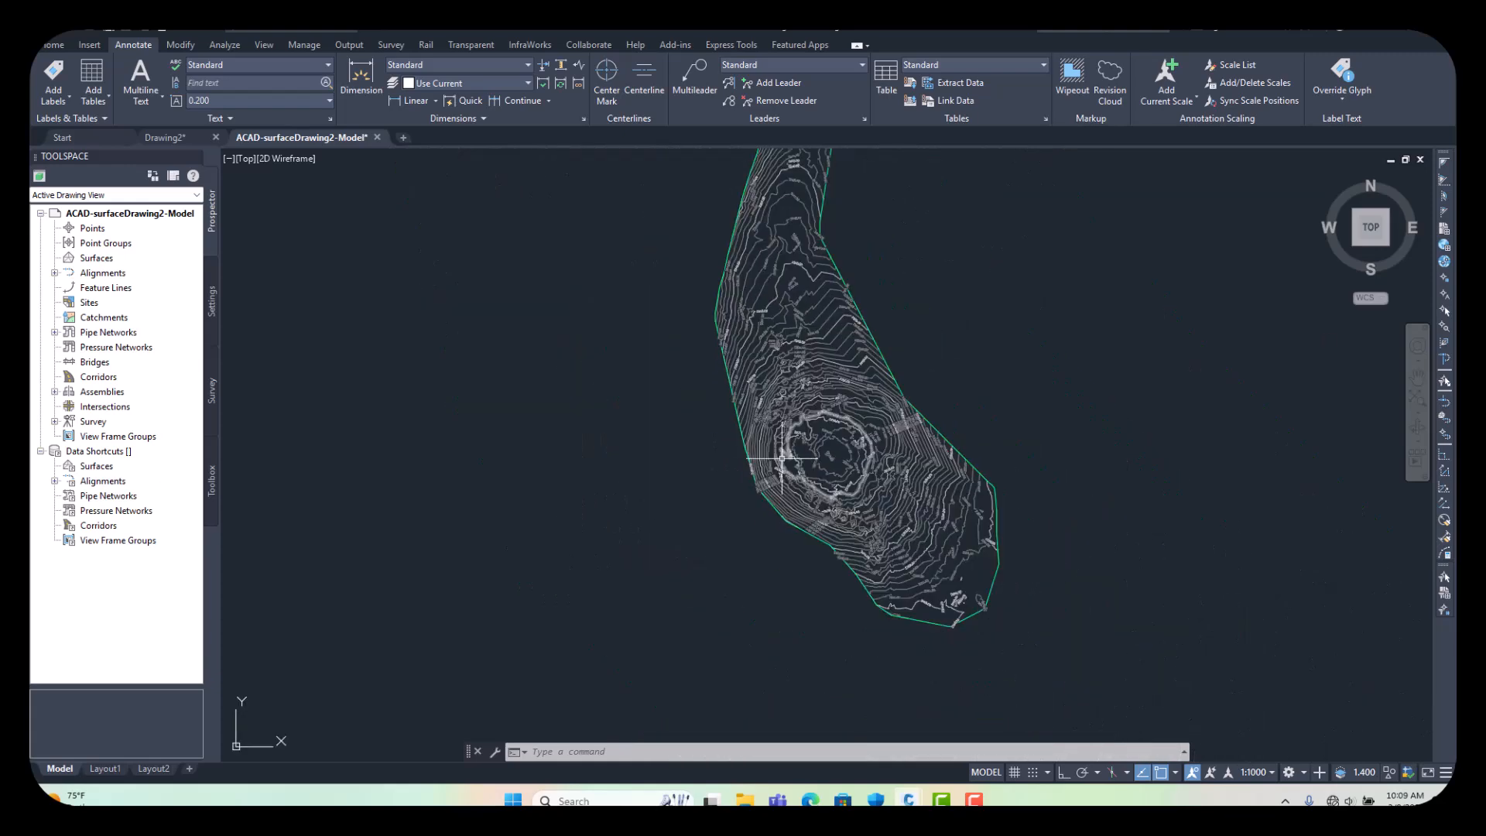
scroll(814, 459, "up", 4)
scroll(732, 491, "down", 4)
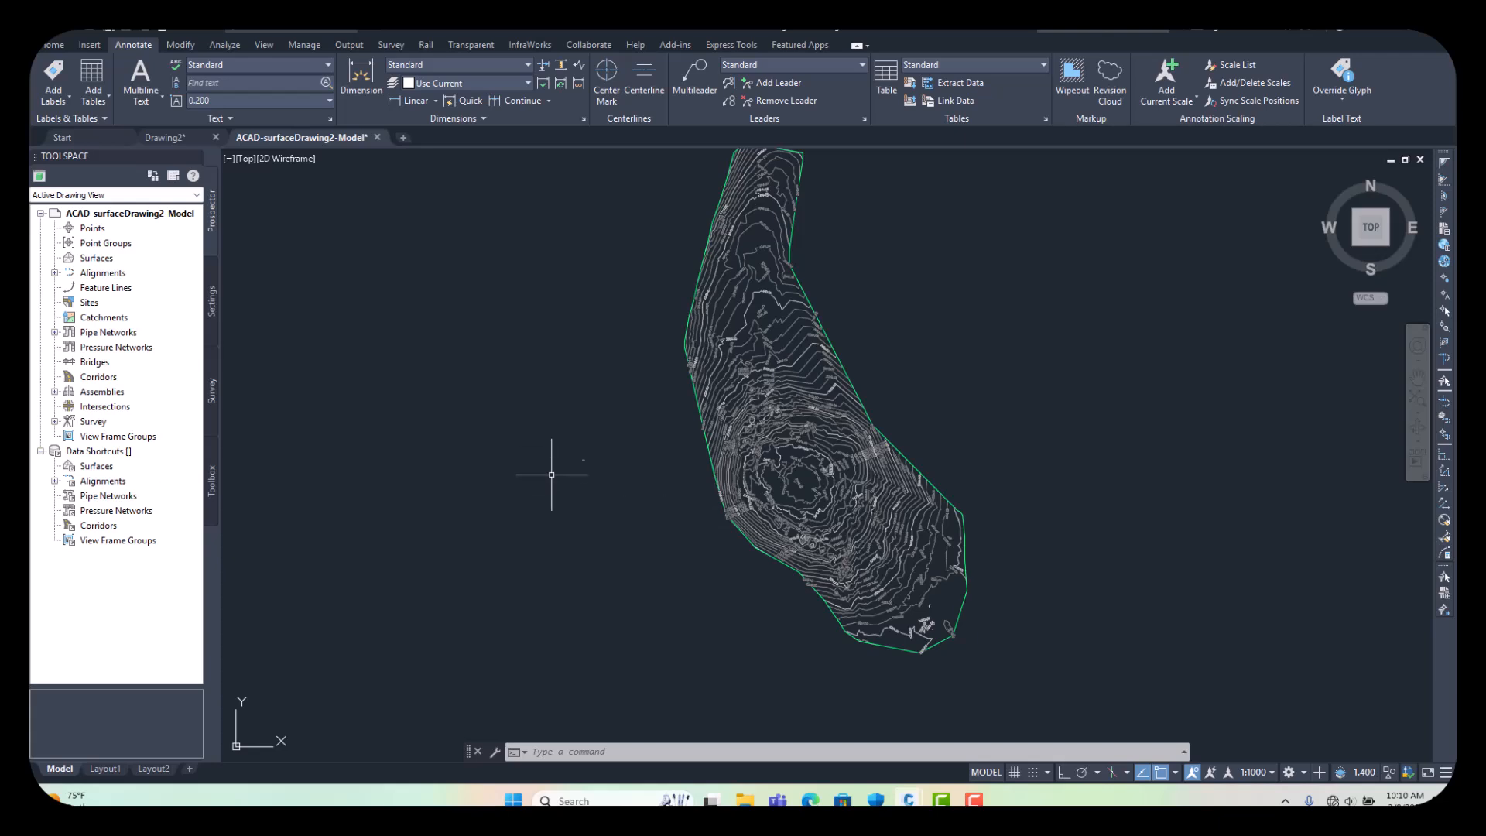
scroll(547, 464, "down", 2)
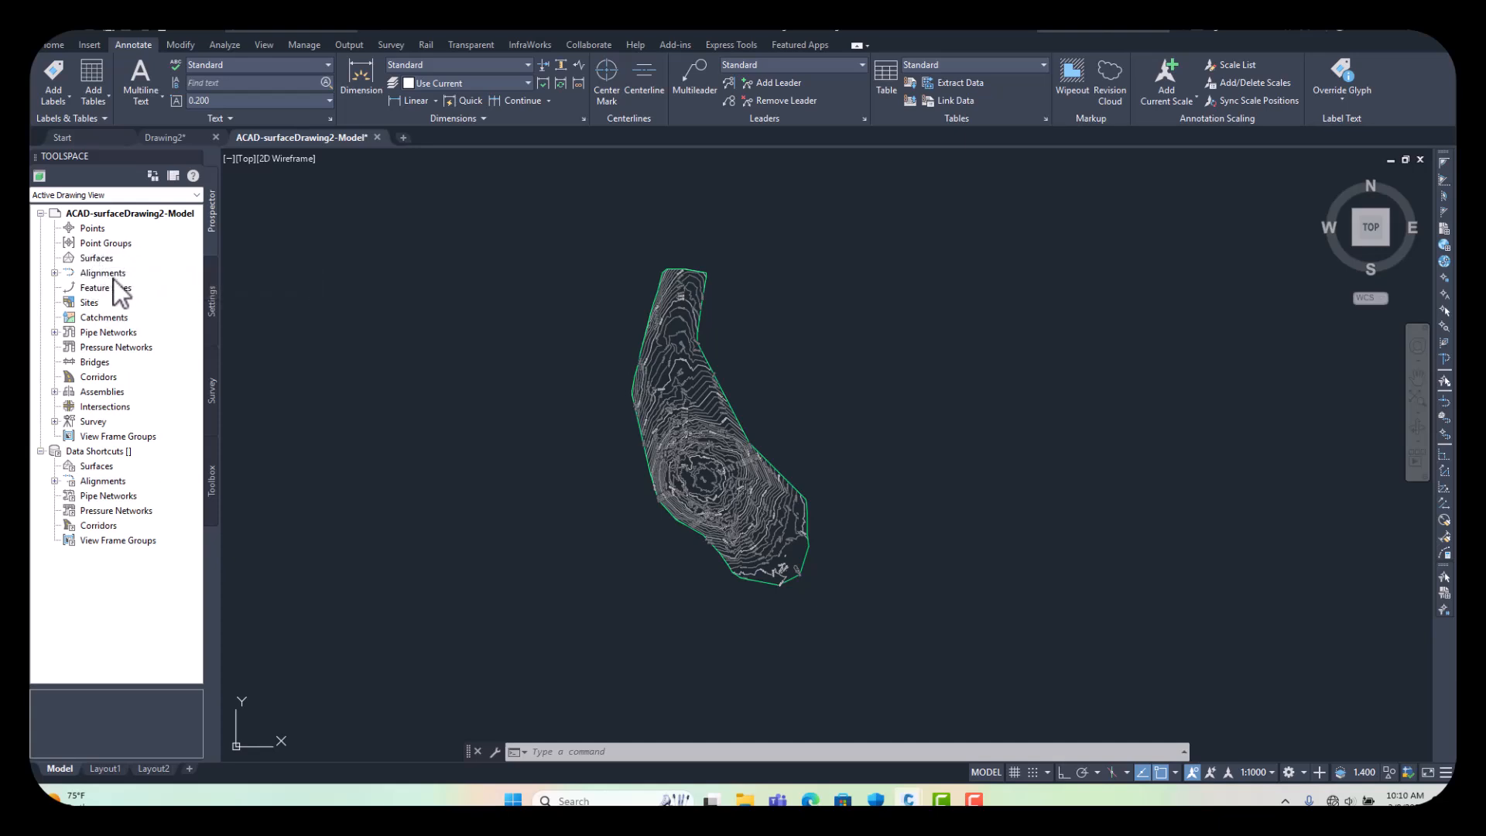
- Create a TIN surface named Surface EG in the exported drawing
right_click(100, 258)
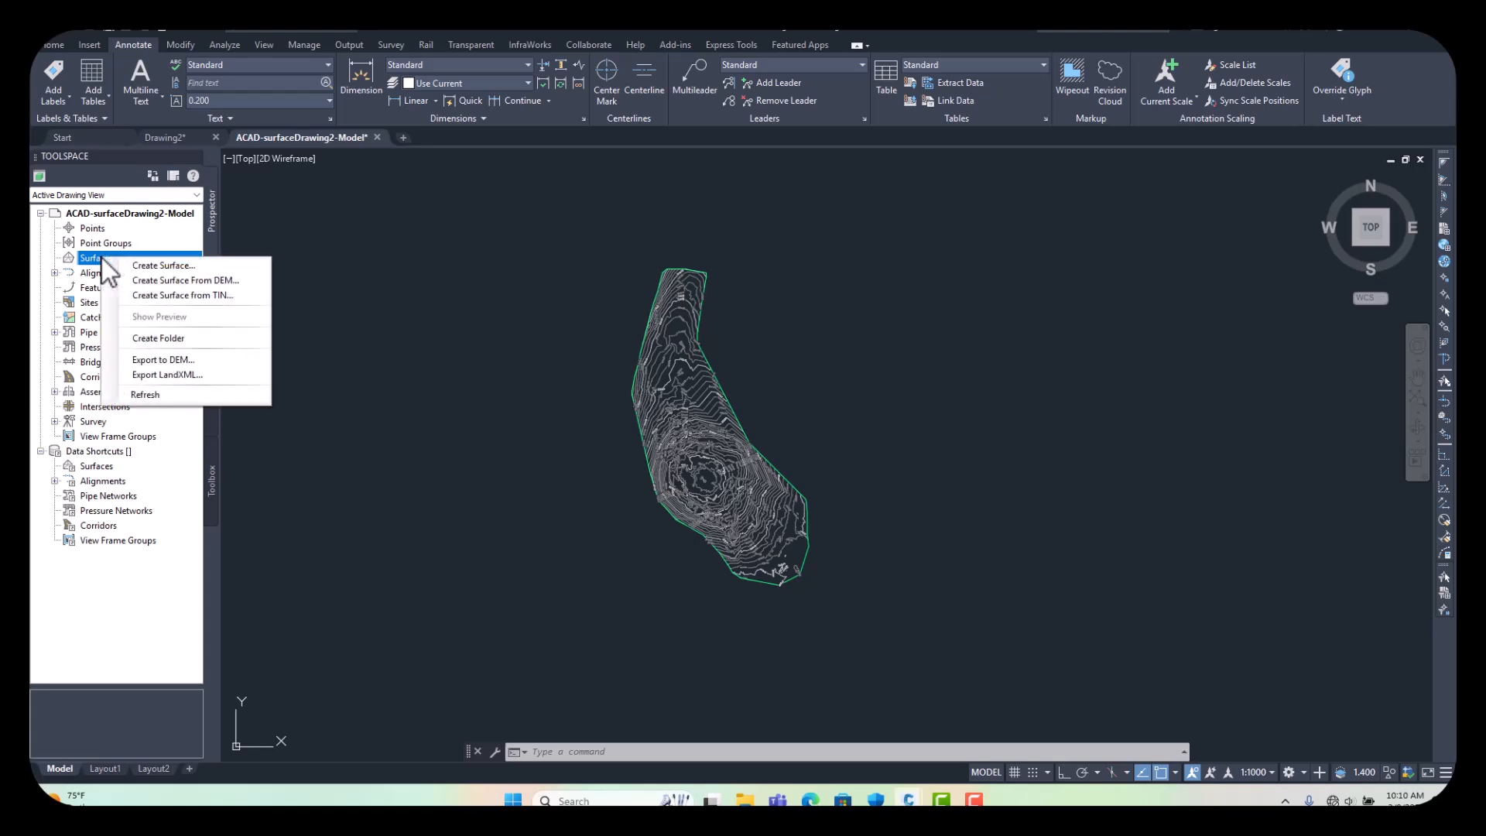
left_click(151, 266)
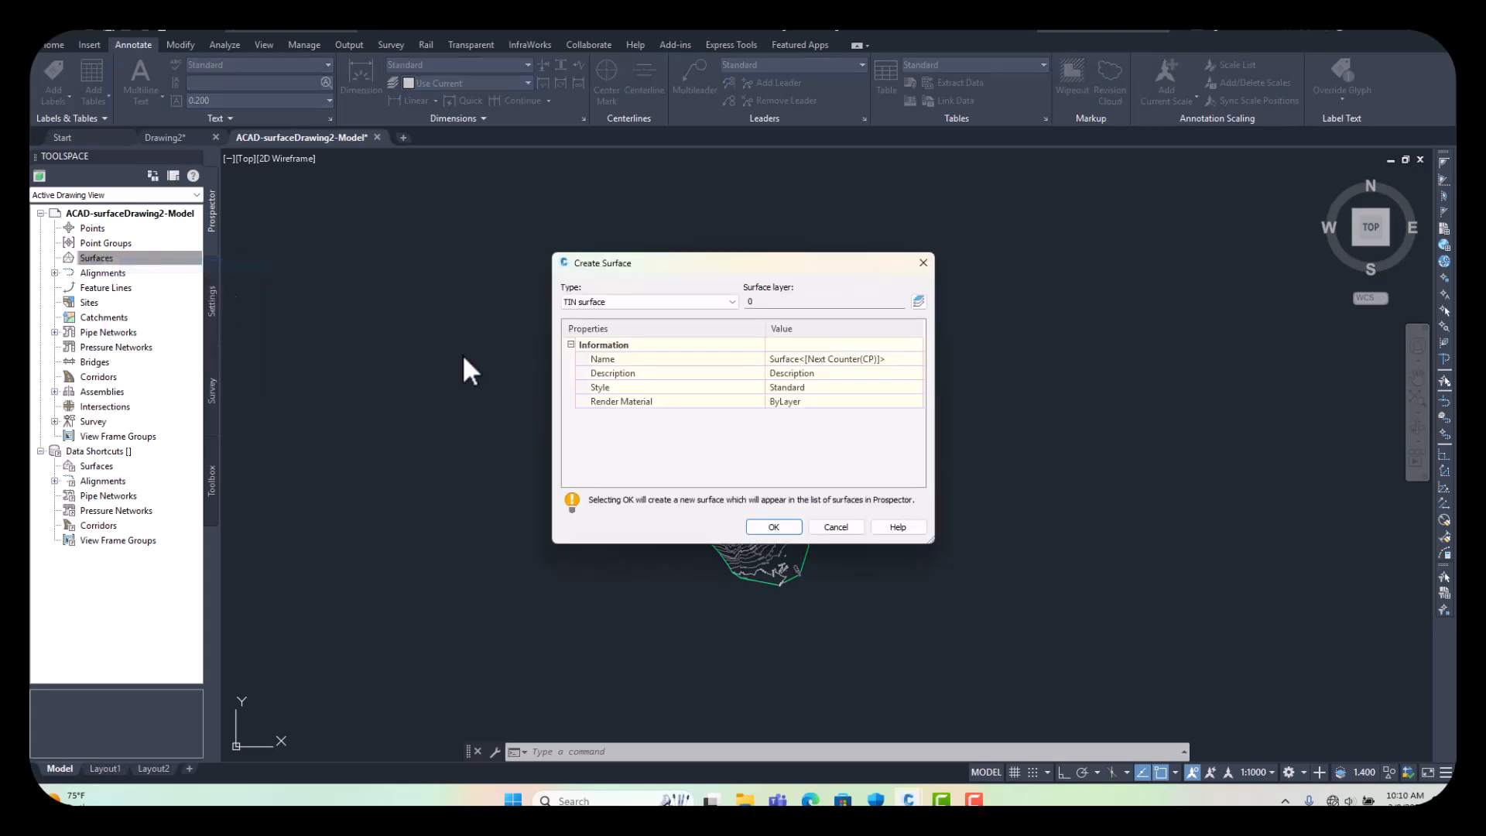
left_click(894, 362)
left_click(894, 361)
left_click_drag(894, 361, 794, 361)
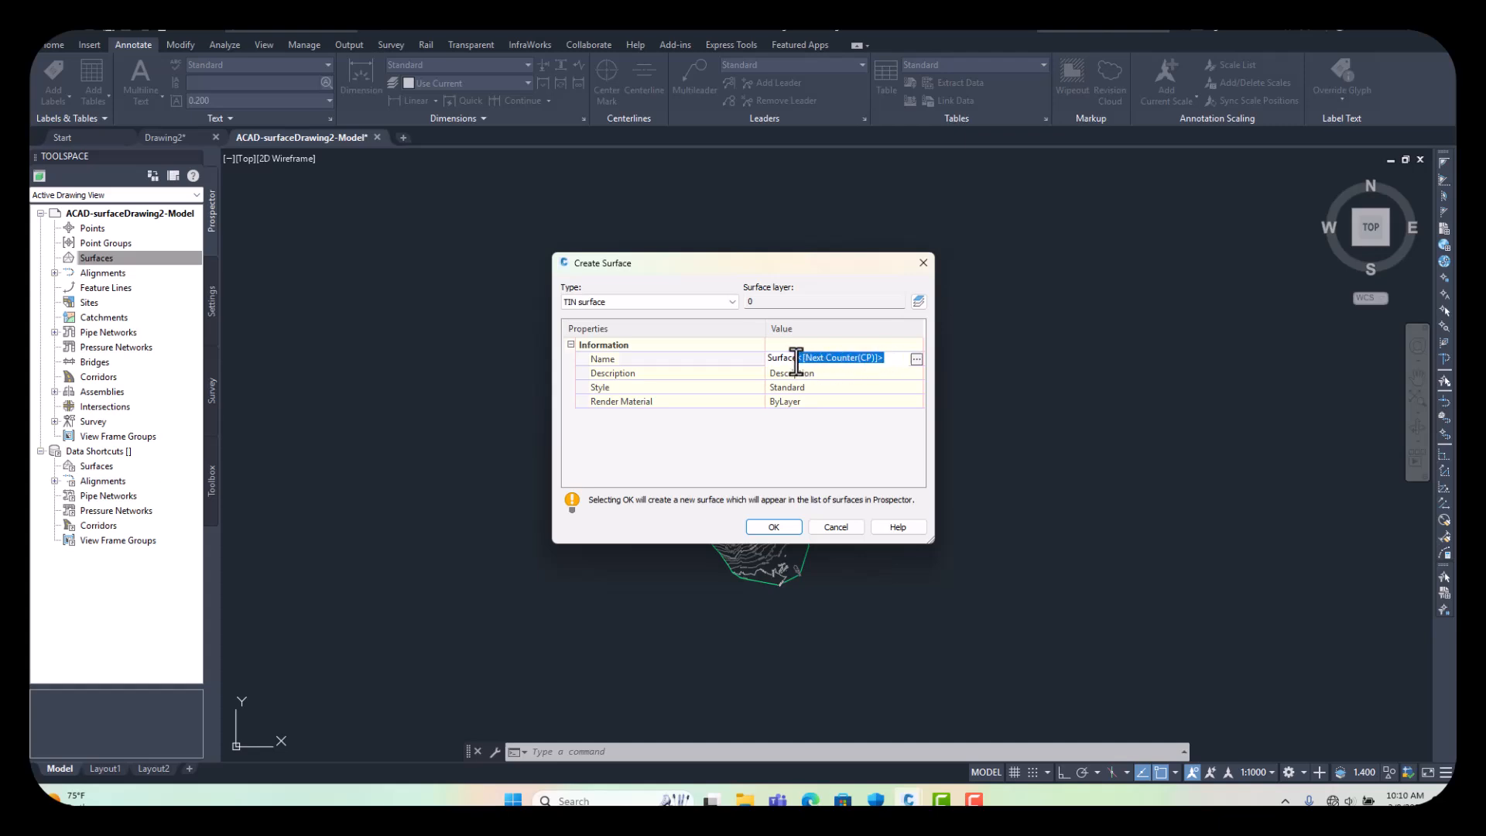
key("BackSpace")
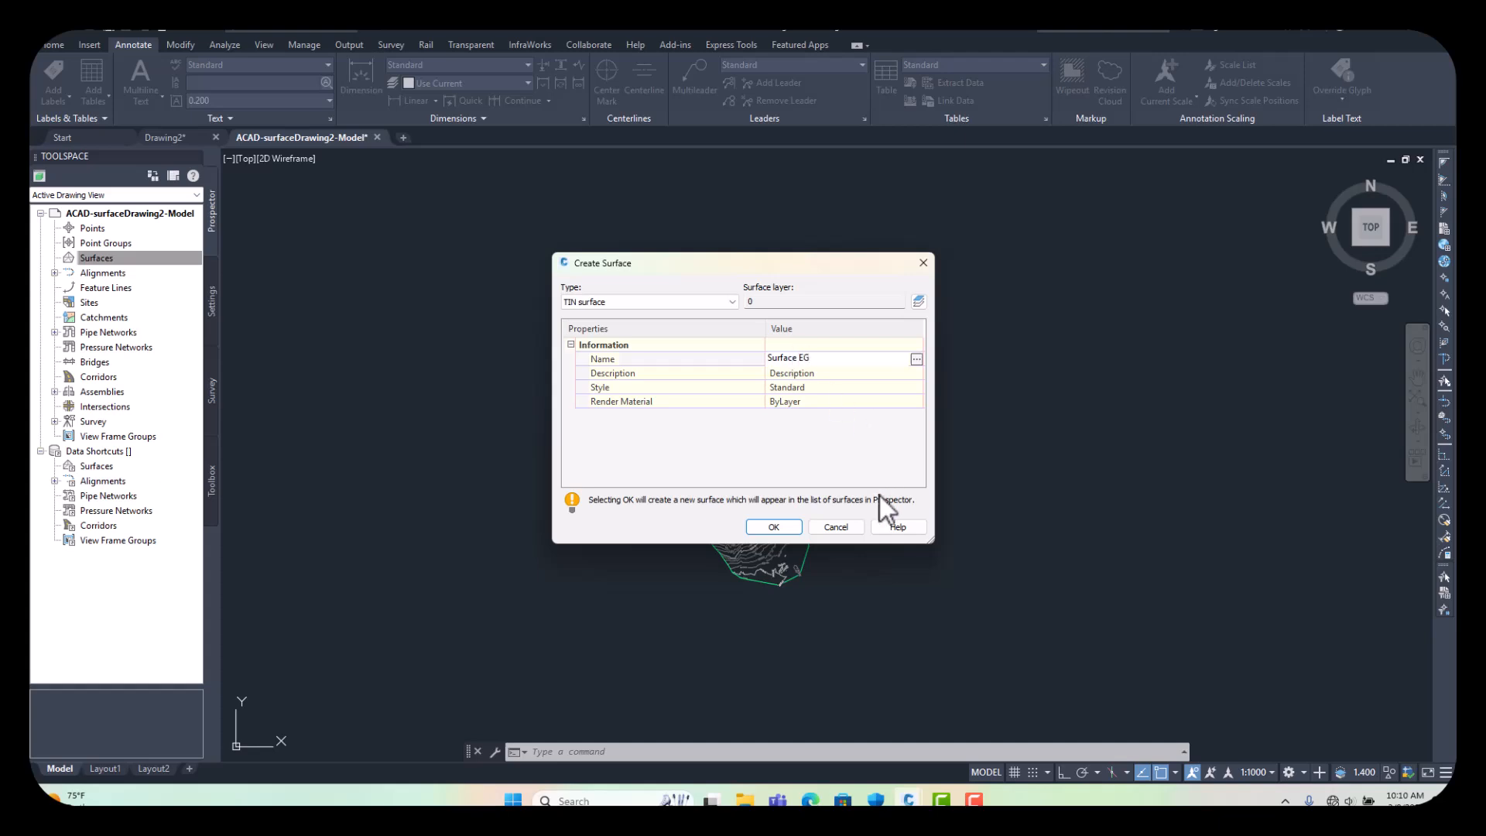
left_click(781, 527)
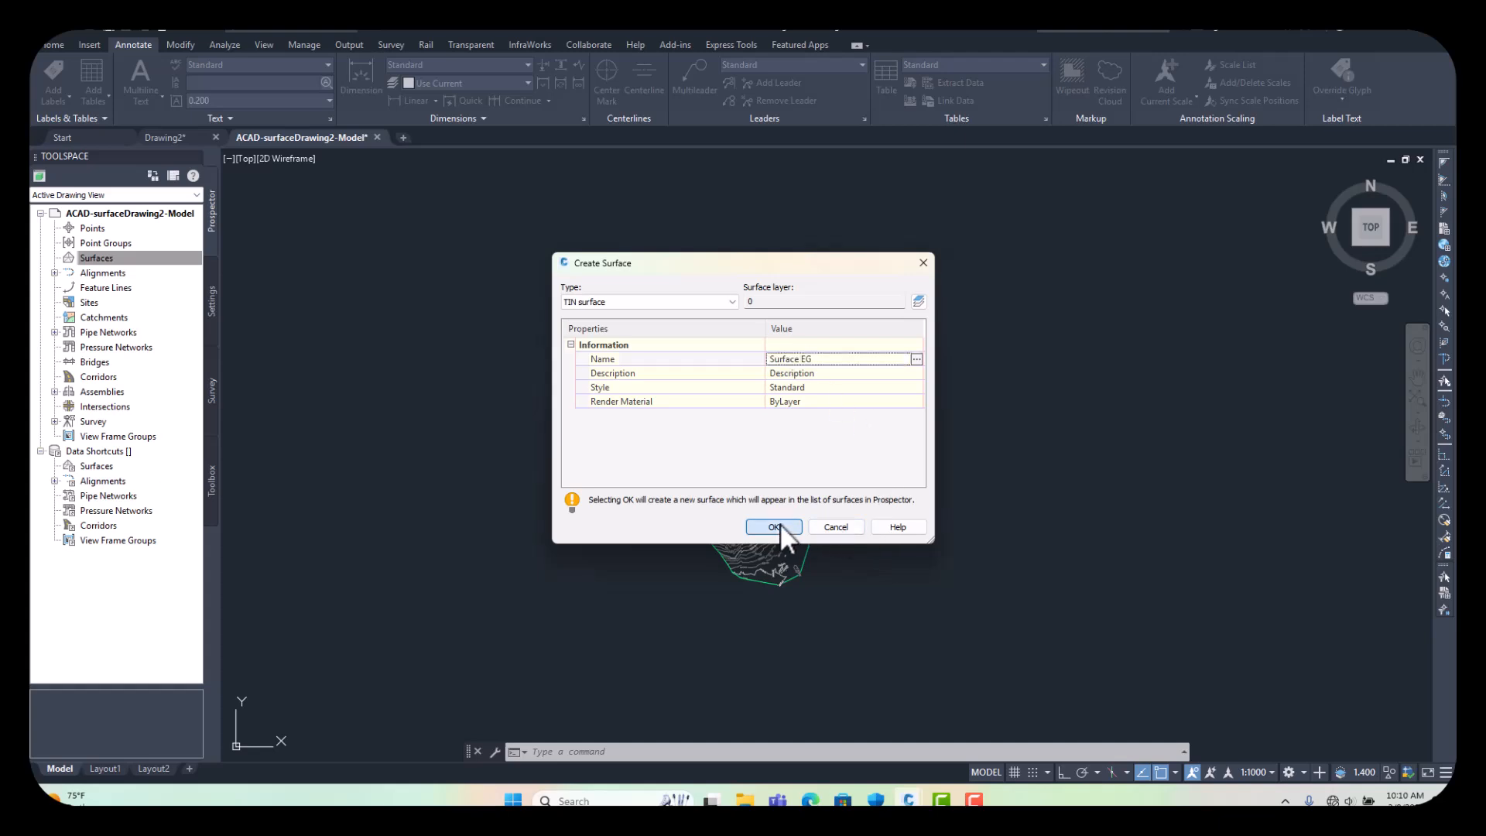
- Add contour data described as EG-1 to the Surface EG definition, selecting all the exported linework including the green boundary
left_click(55, 258)
left_click(68, 273)
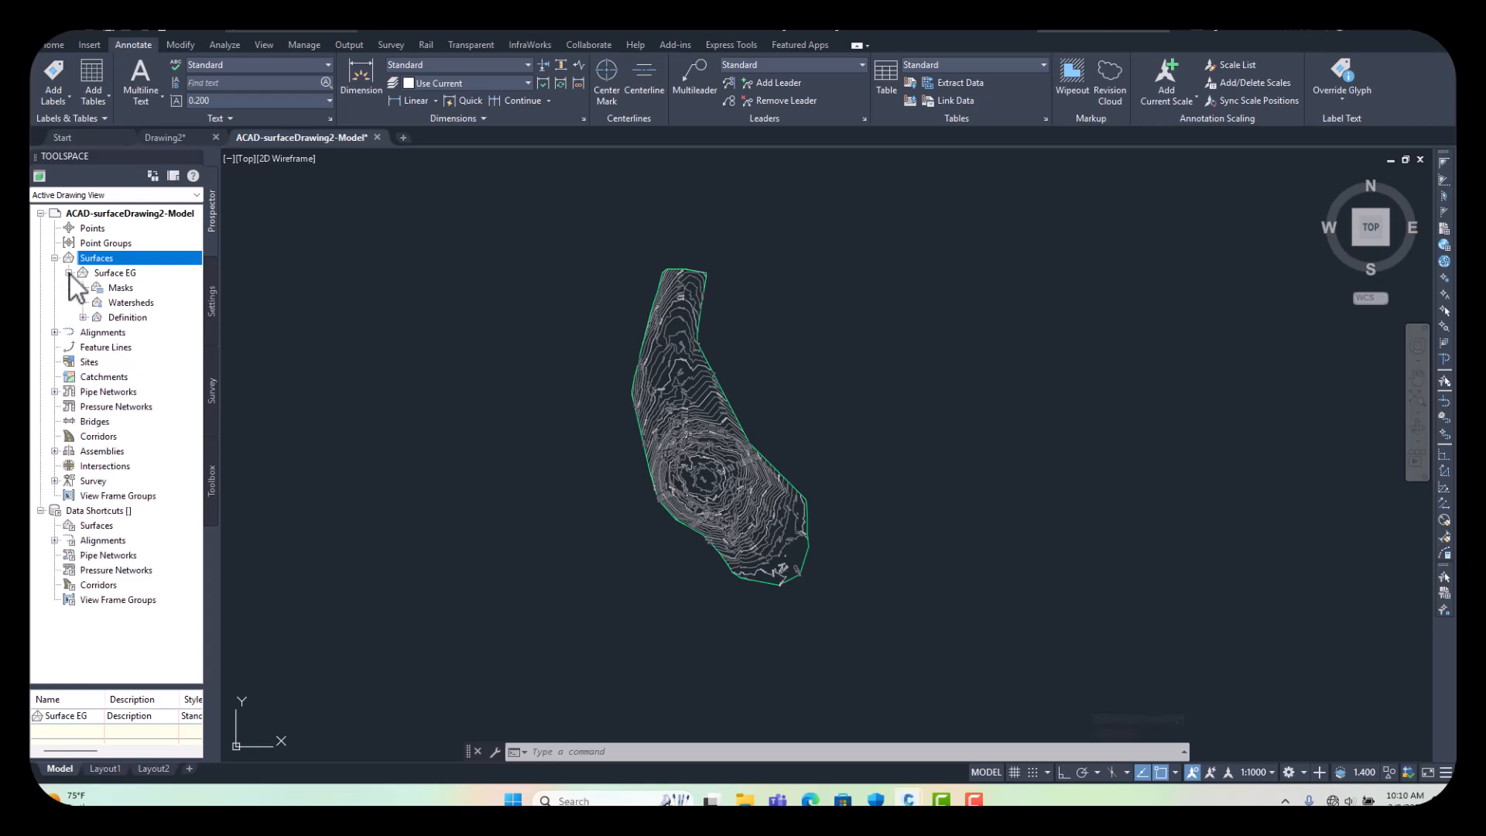
left_click(83, 318)
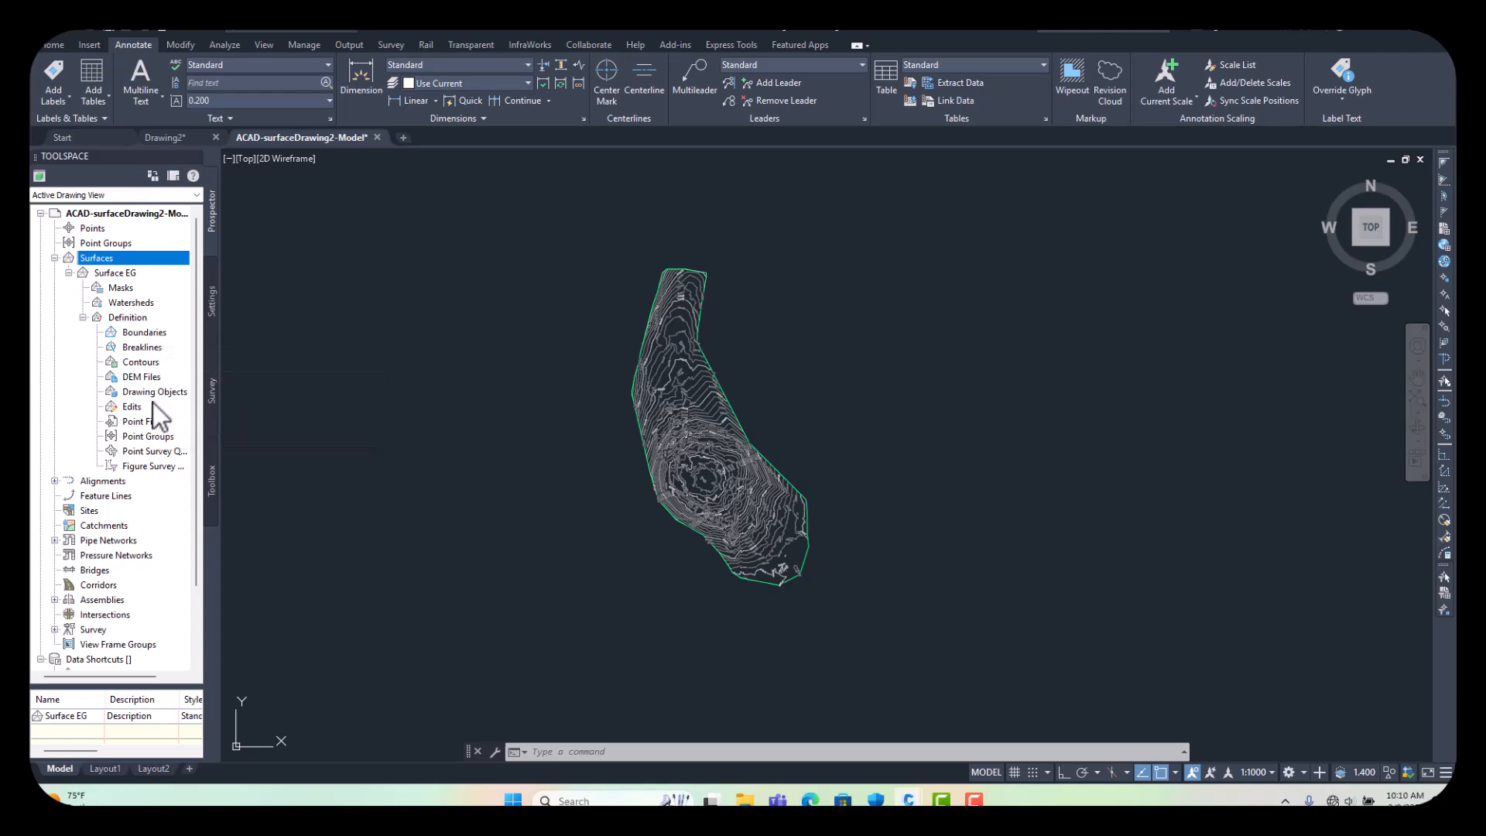
left_click(137, 362)
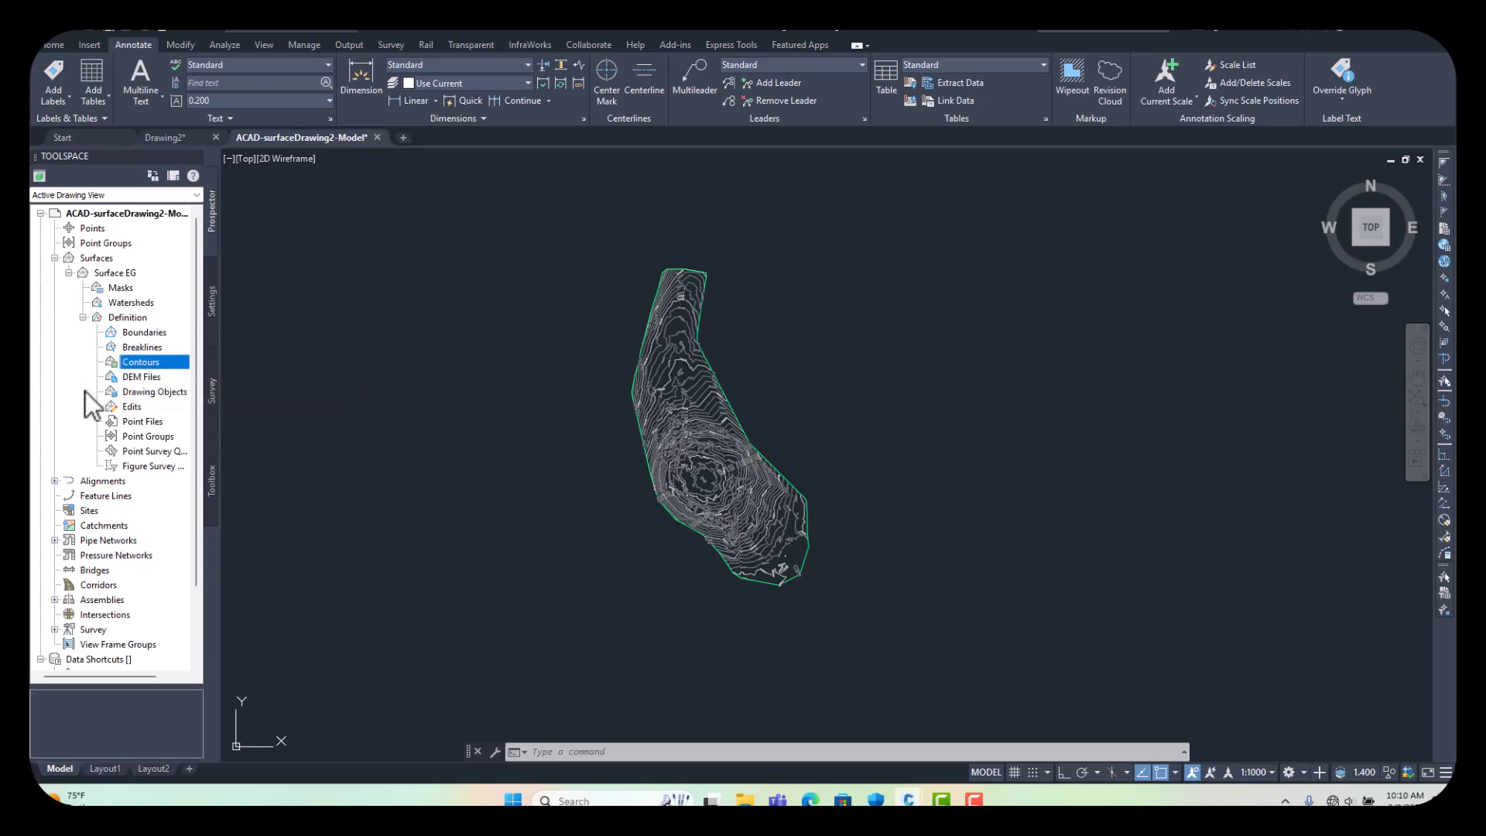
right_click(148, 364)
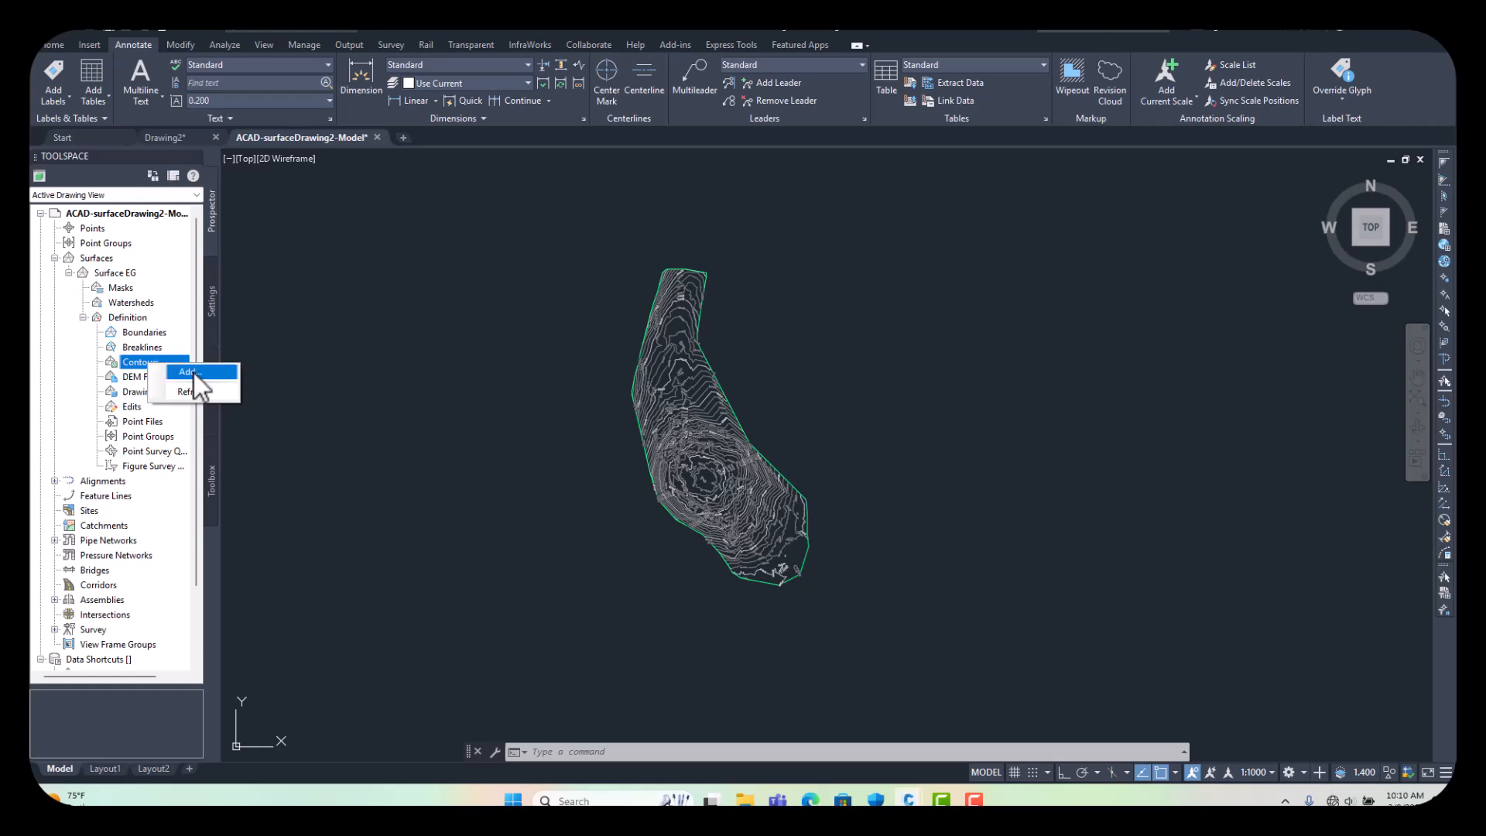
left_click(188, 372)
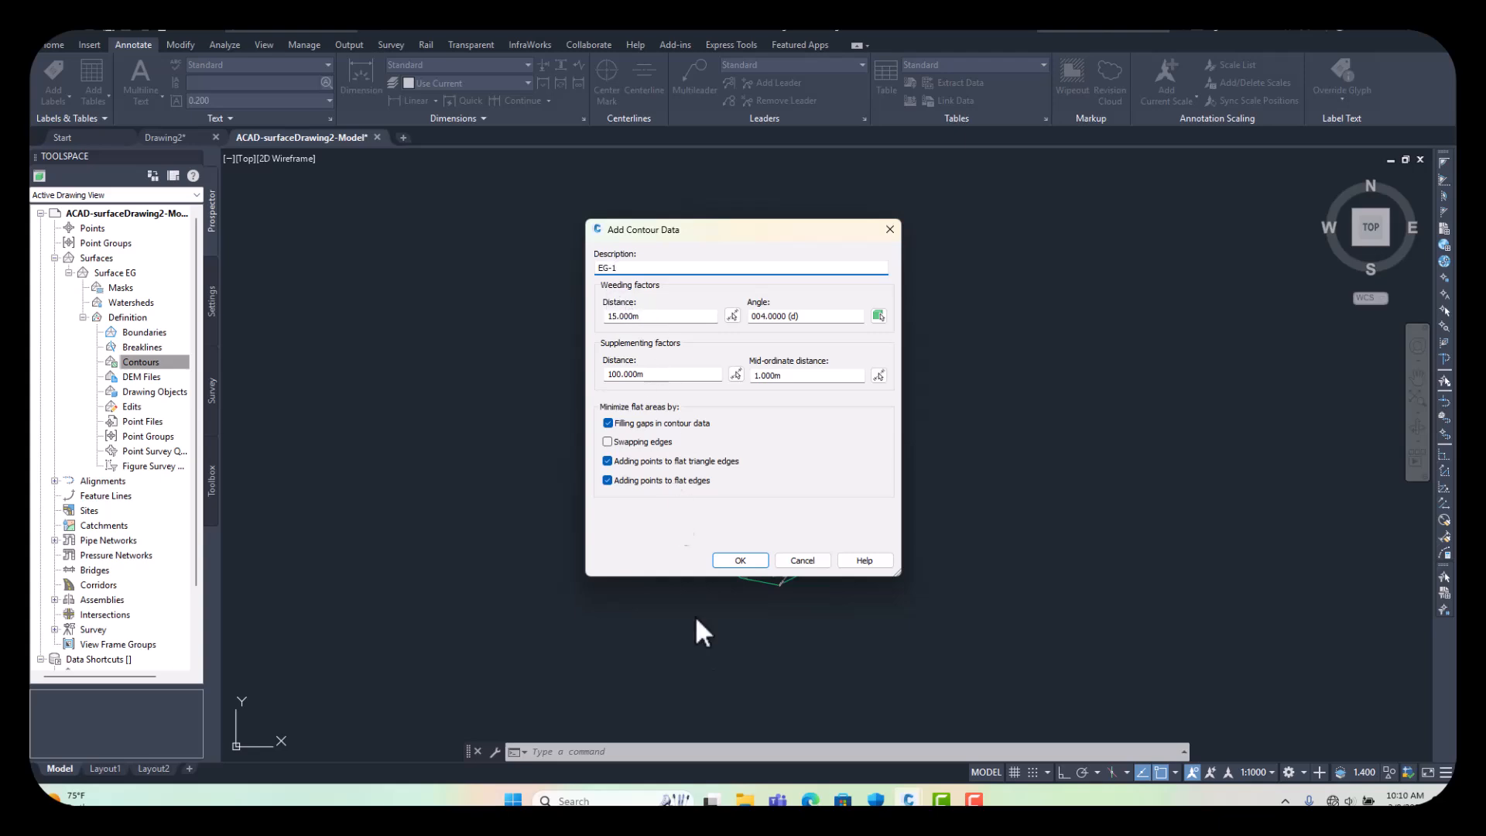
left_click(740, 559)
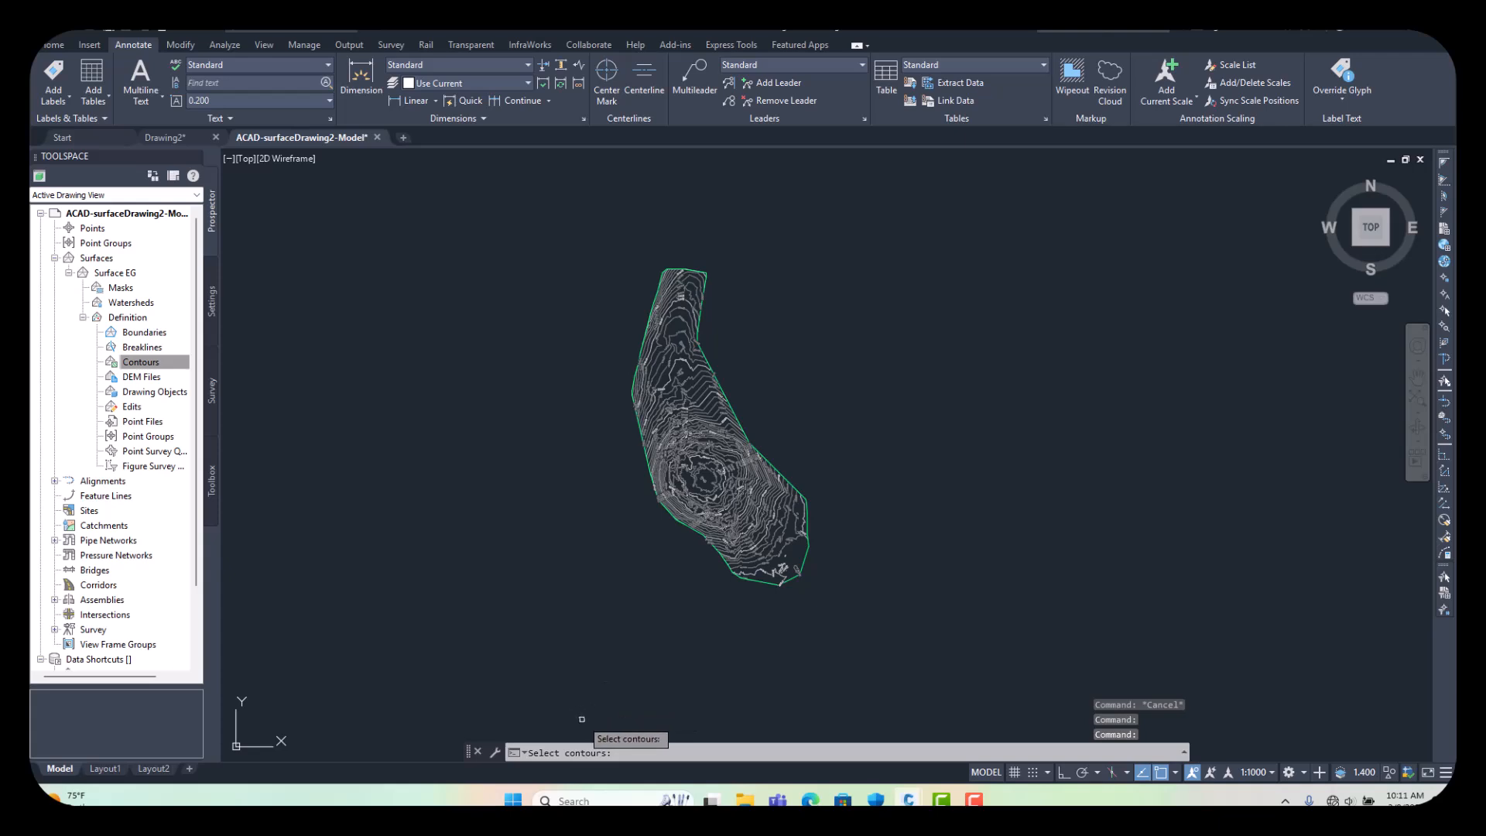
left_click(896, 625)
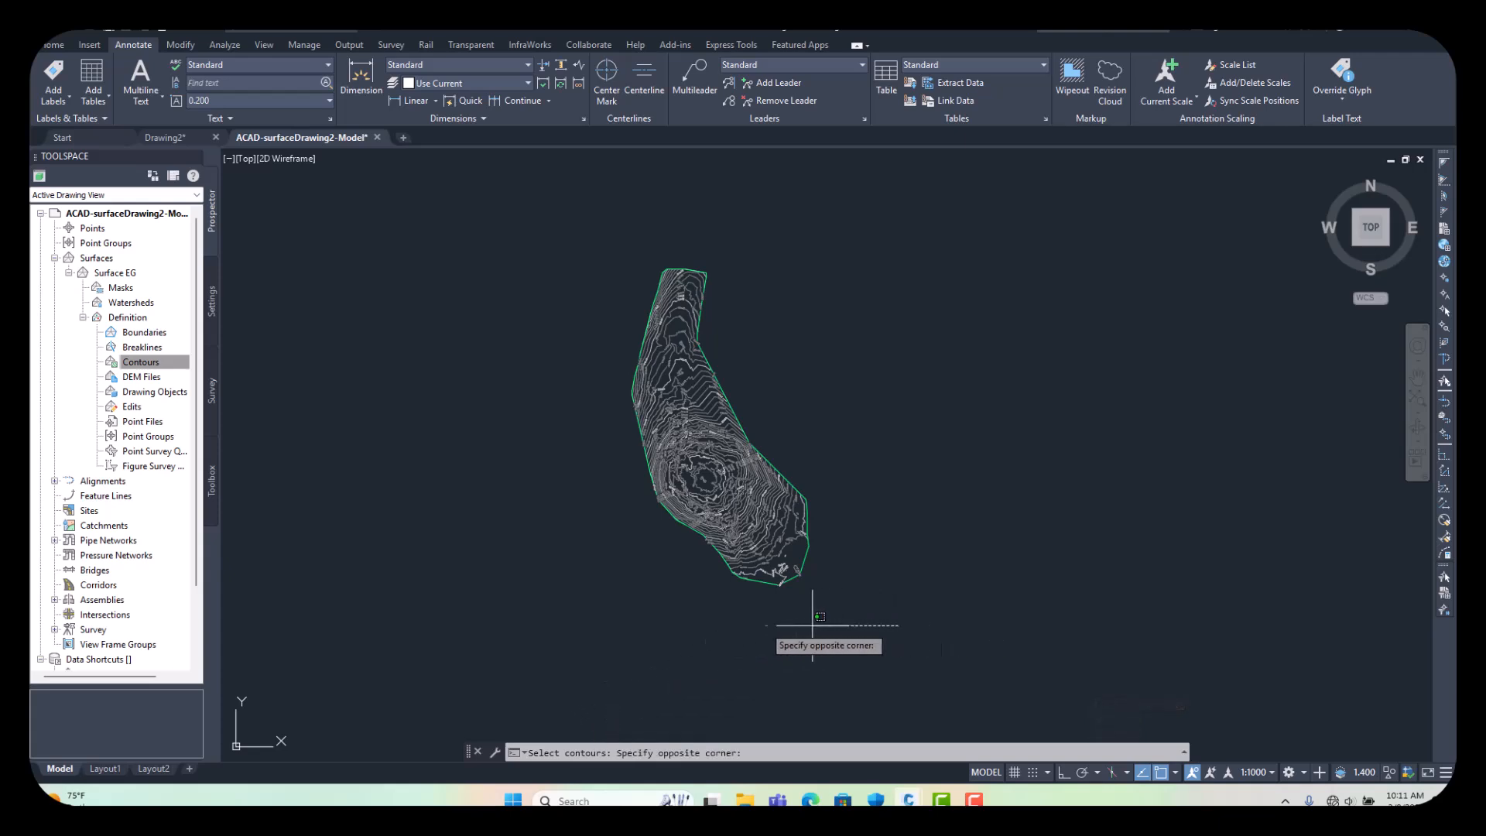
left_click(534, 216)
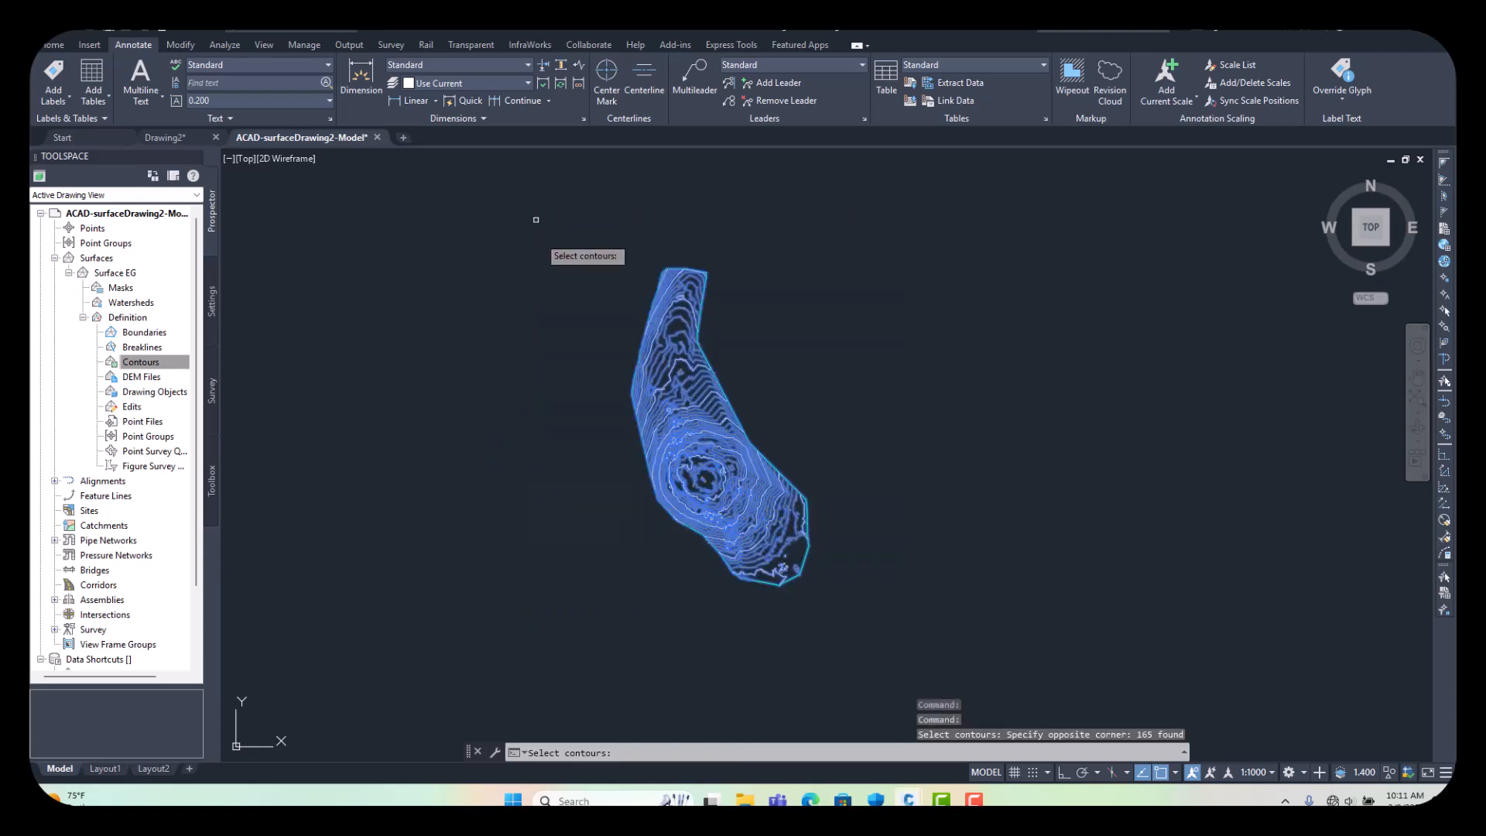
key("Return")
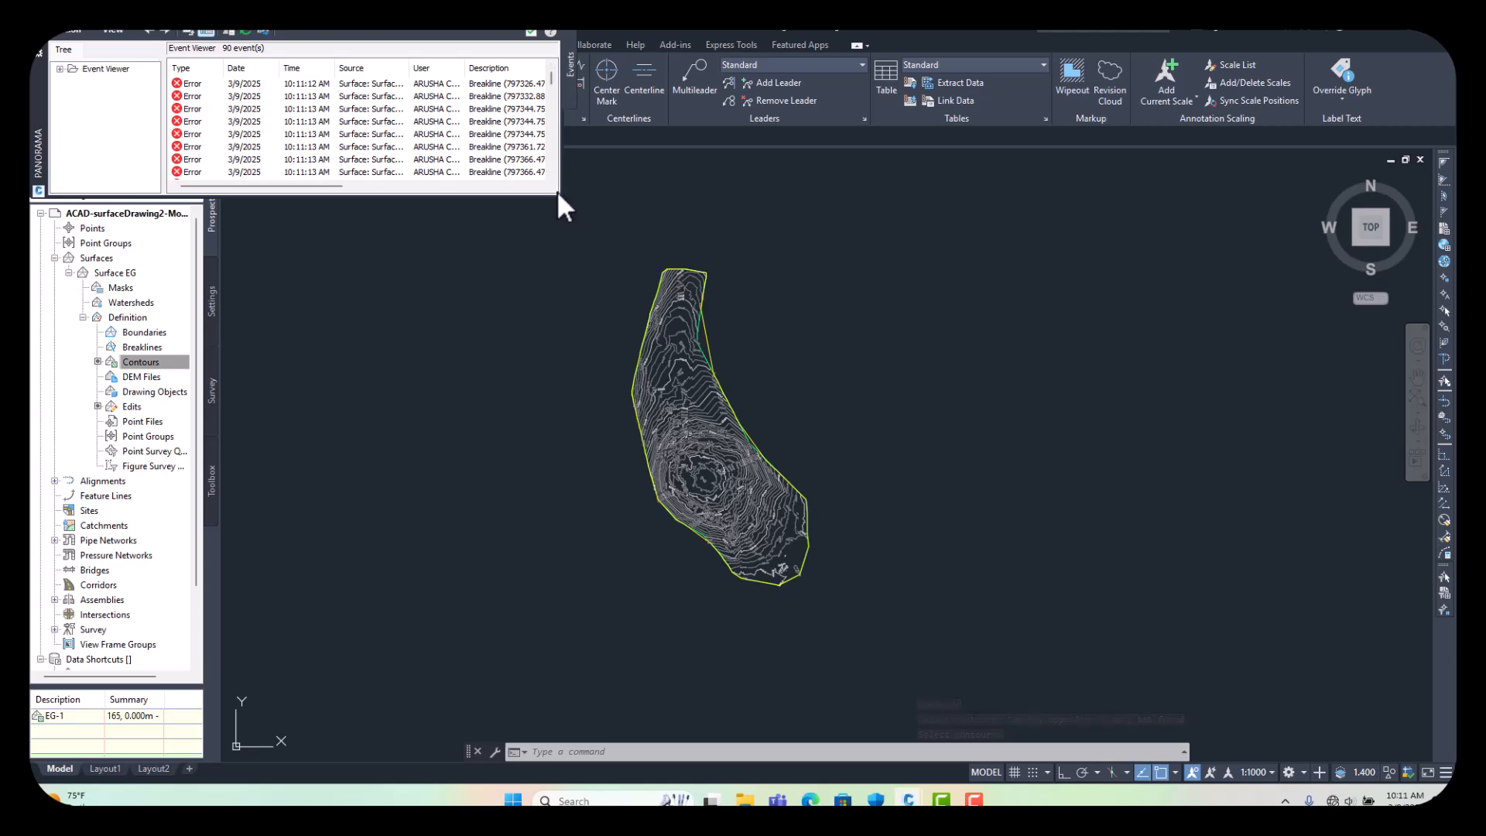
- Read the breakline error descriptions in the Event Viewer, zoom to the first error's location, and close the viewer
left_click_drag(296, 184, 377, 181)
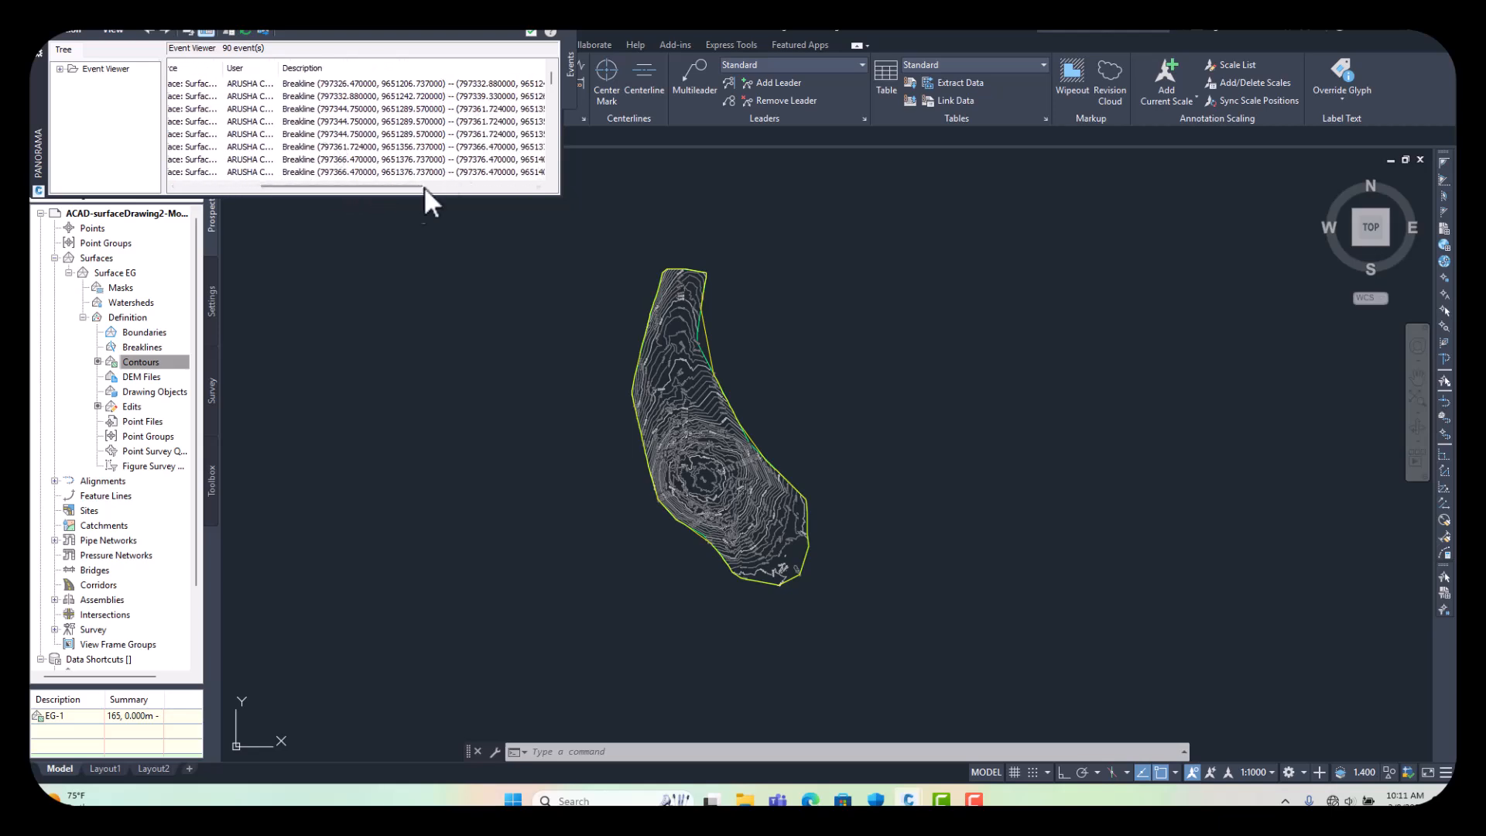
left_click_drag(393, 186, 462, 175)
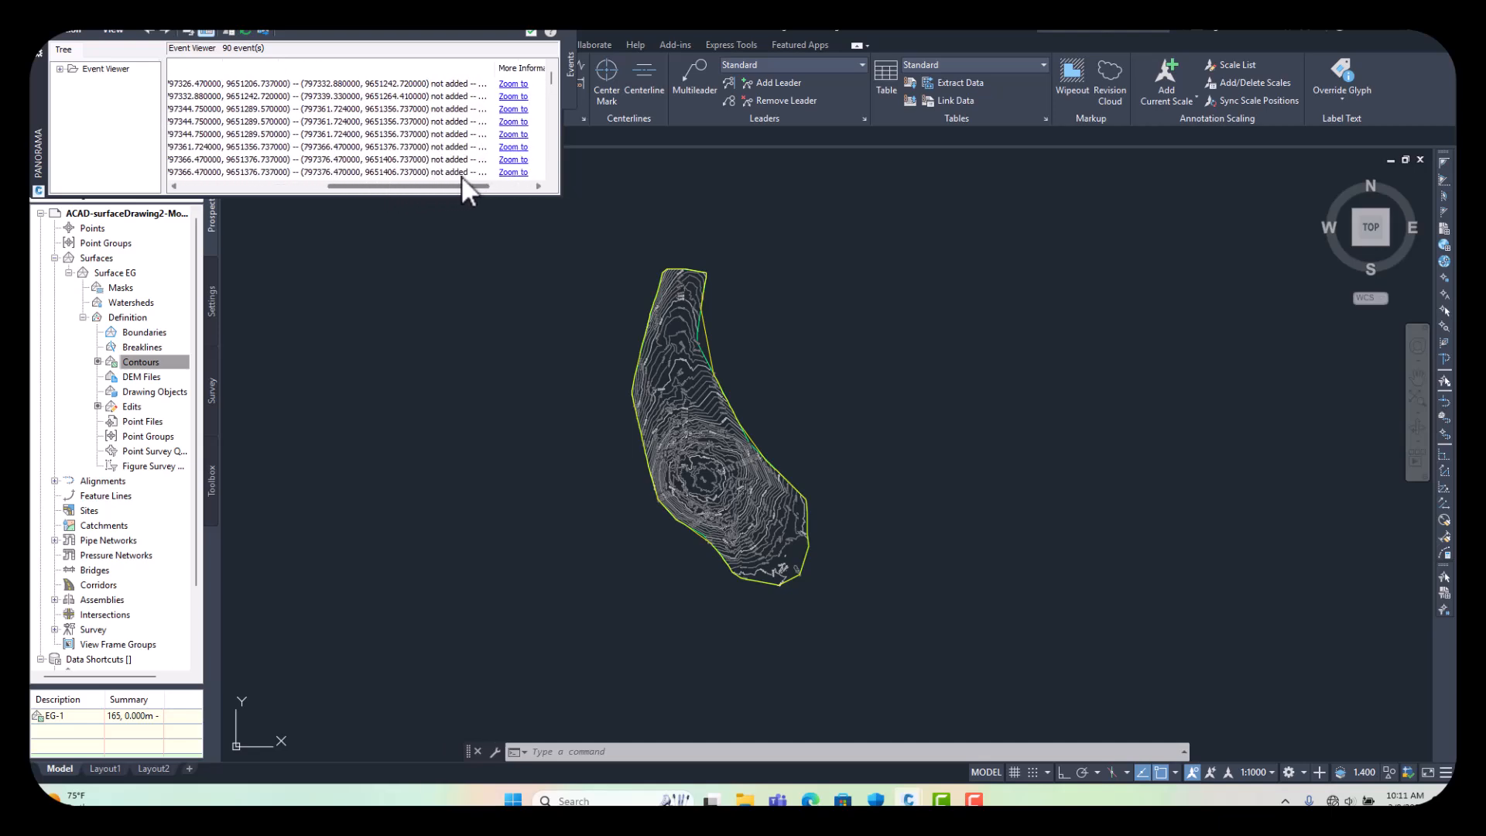
left_click(520, 86)
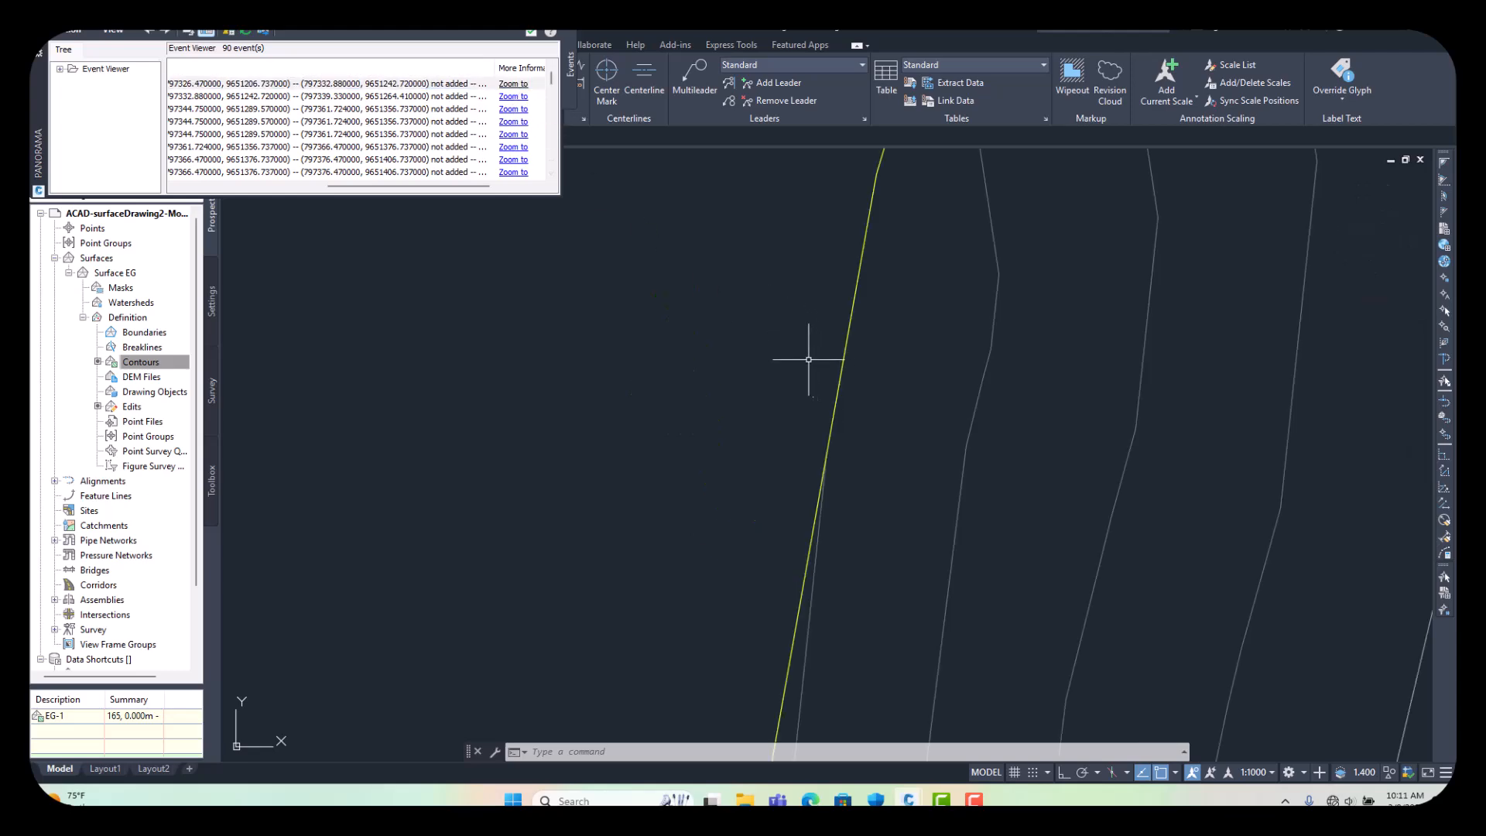
scroll(714, 342, "down", 10)
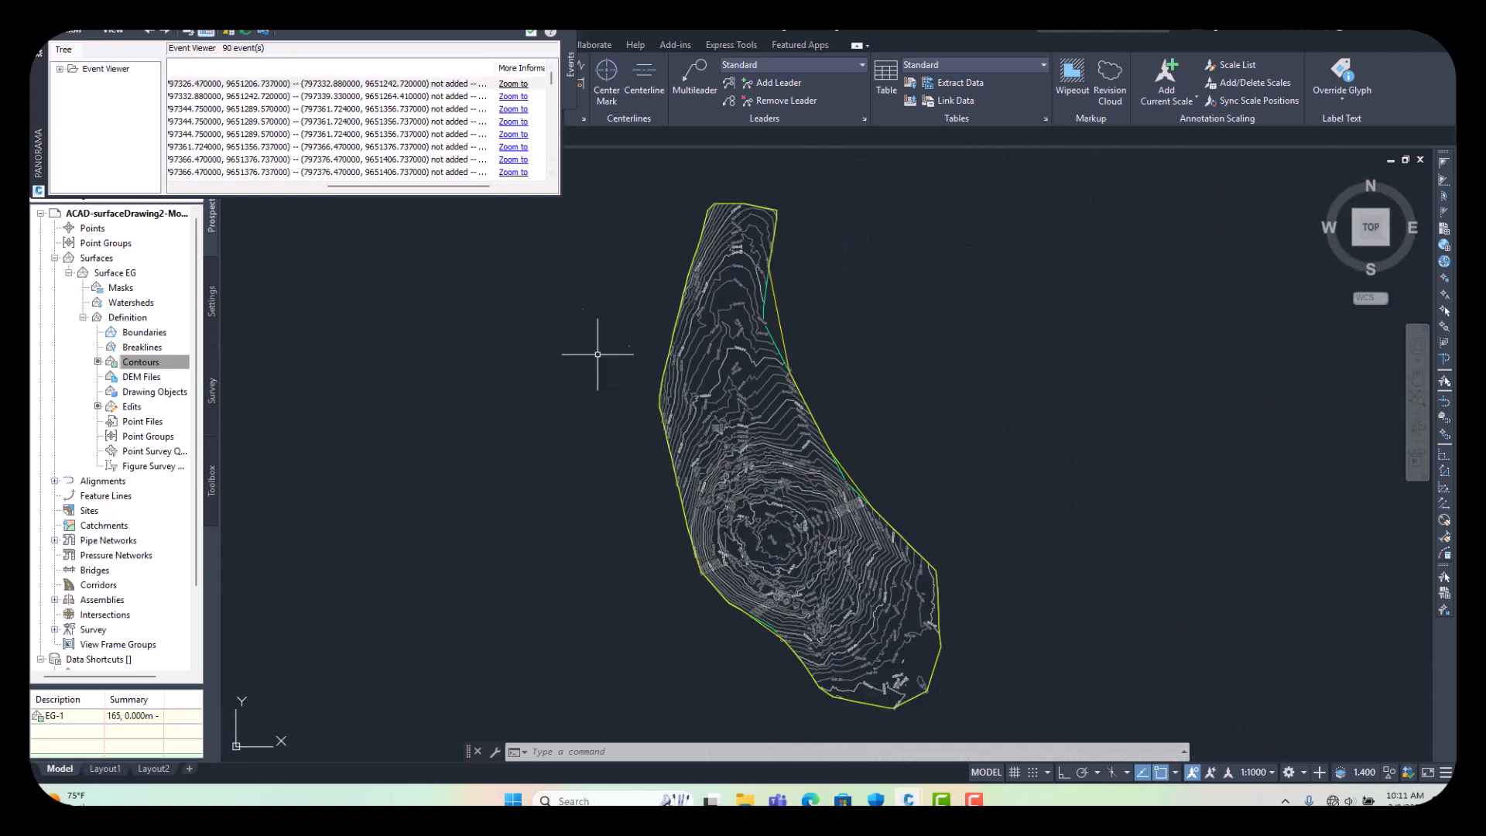
left_click(45, 46)
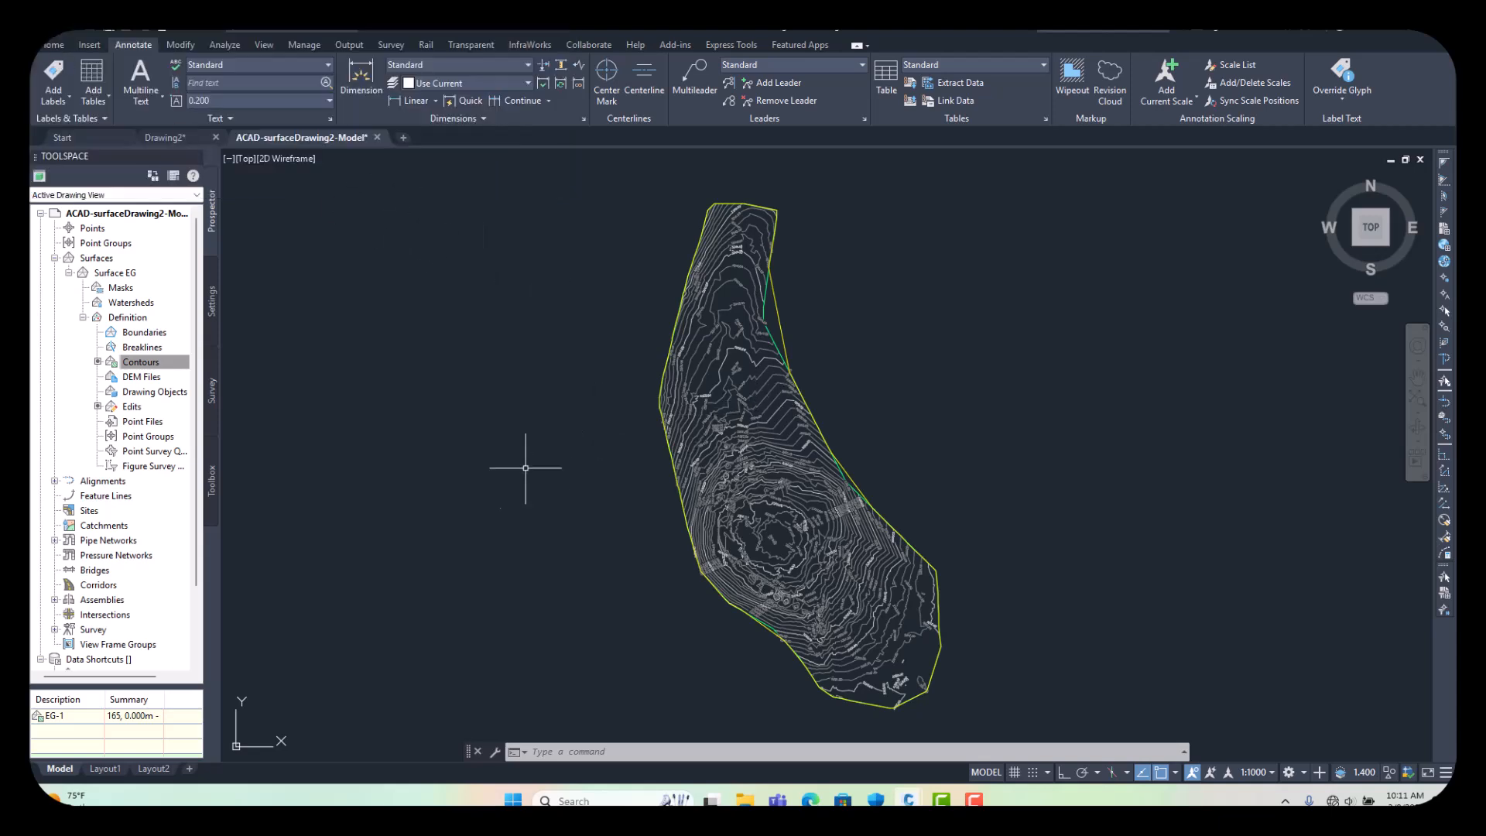
- Undo the added contour data and the creation of Surface EG, and close the Event Viewer
key("ctrl+z")
scroll(477, 453, "down", 10)
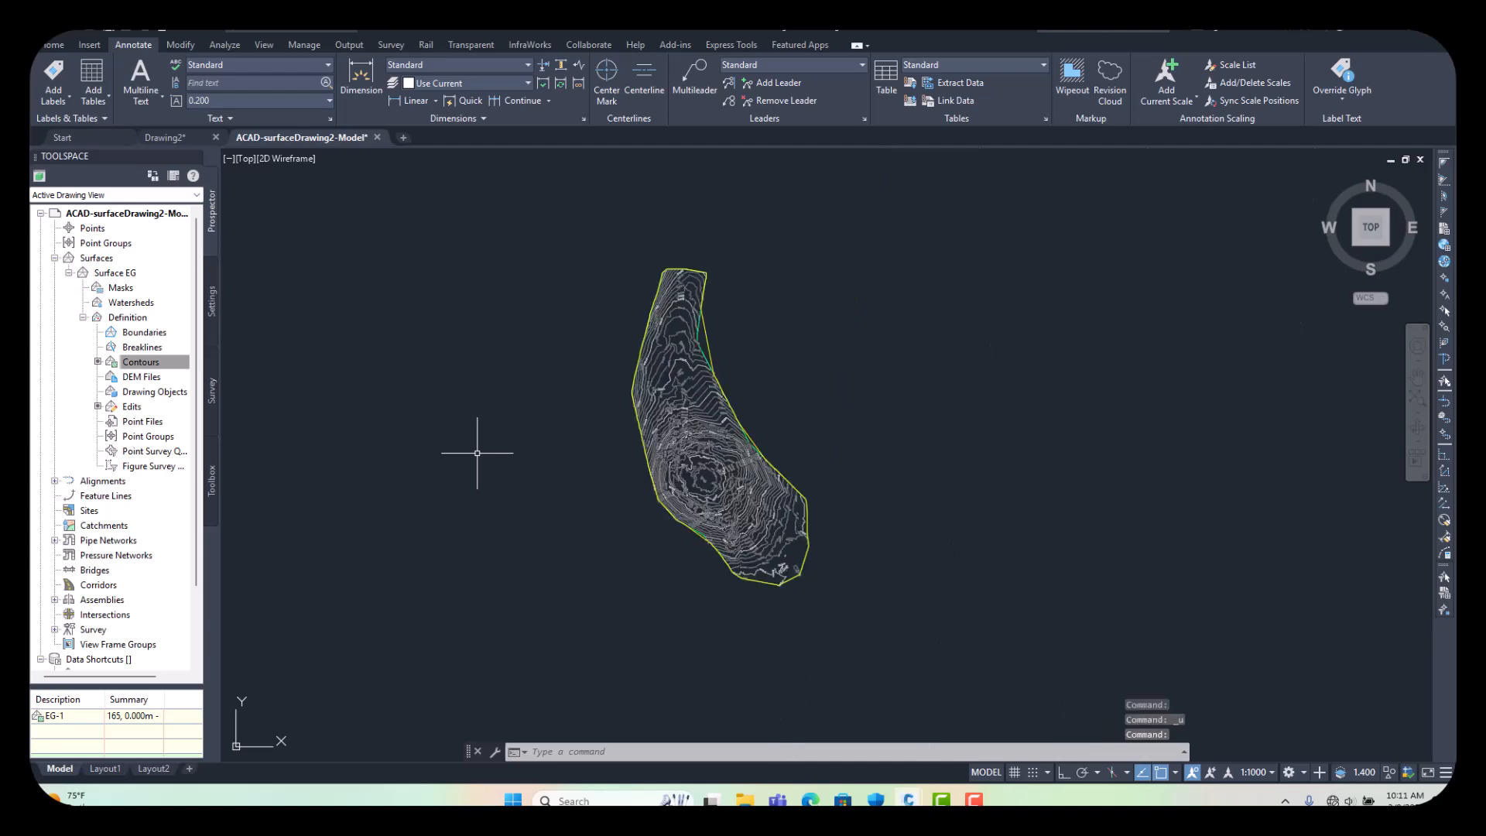
key("ctrl+z")
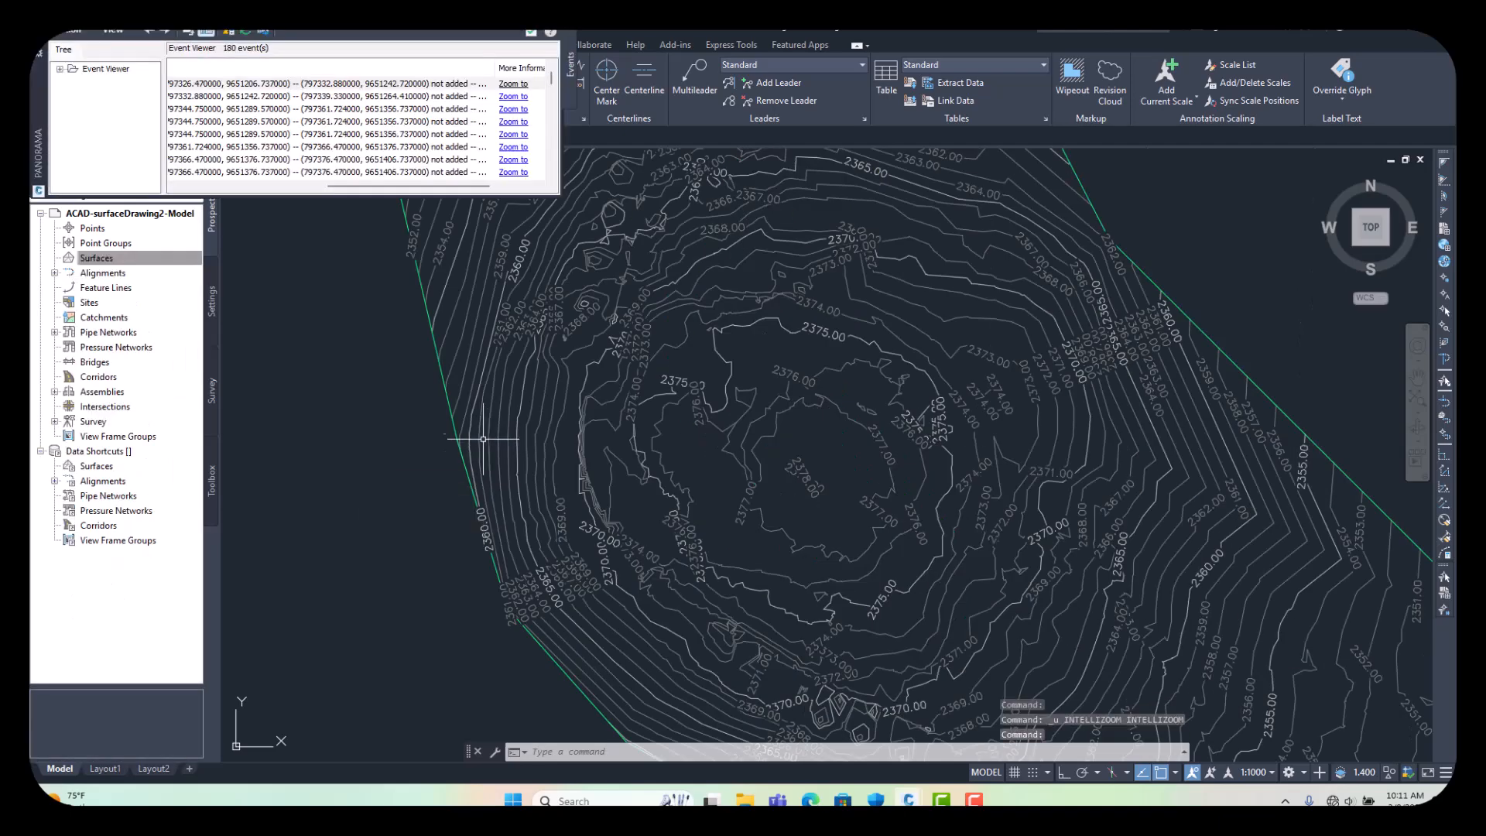
left_click(38, 51)
- Create a TIN surface named Surface EG1
right_click(91, 257)
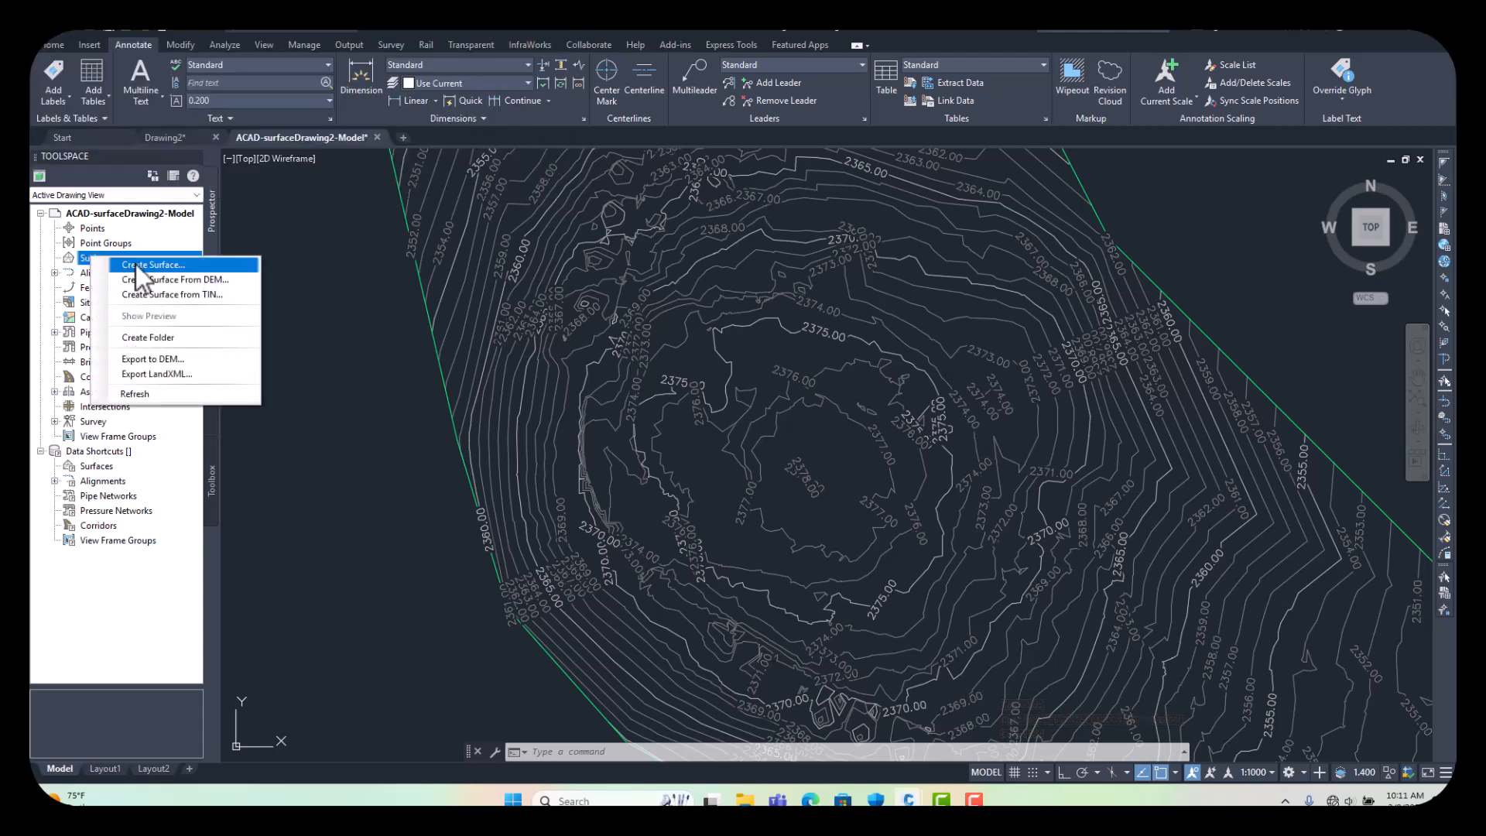
left_click(137, 264)
left_click(902, 364)
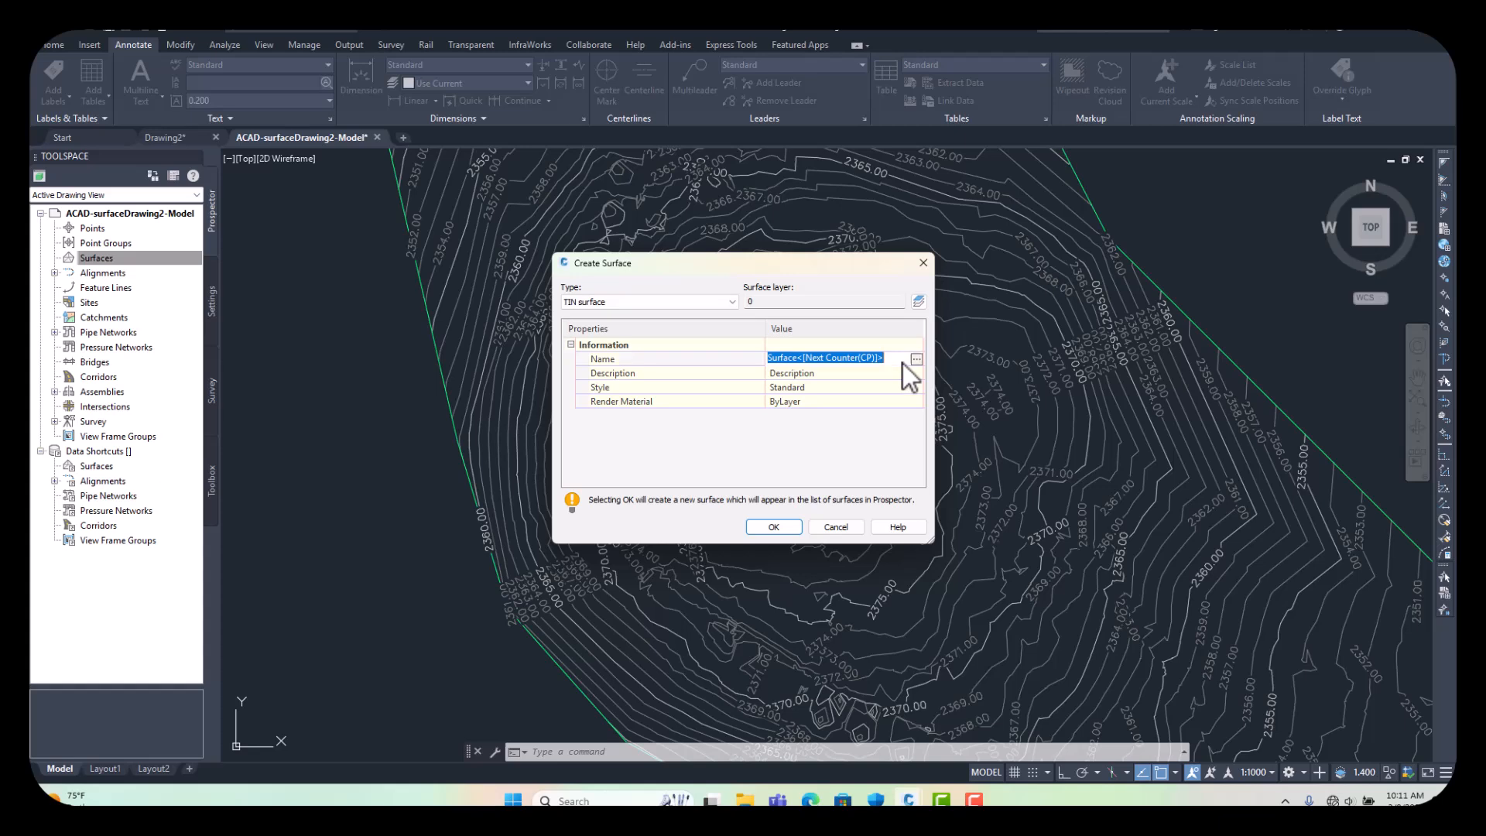
left_click_drag(884, 357, 805, 357)
key("Delete")
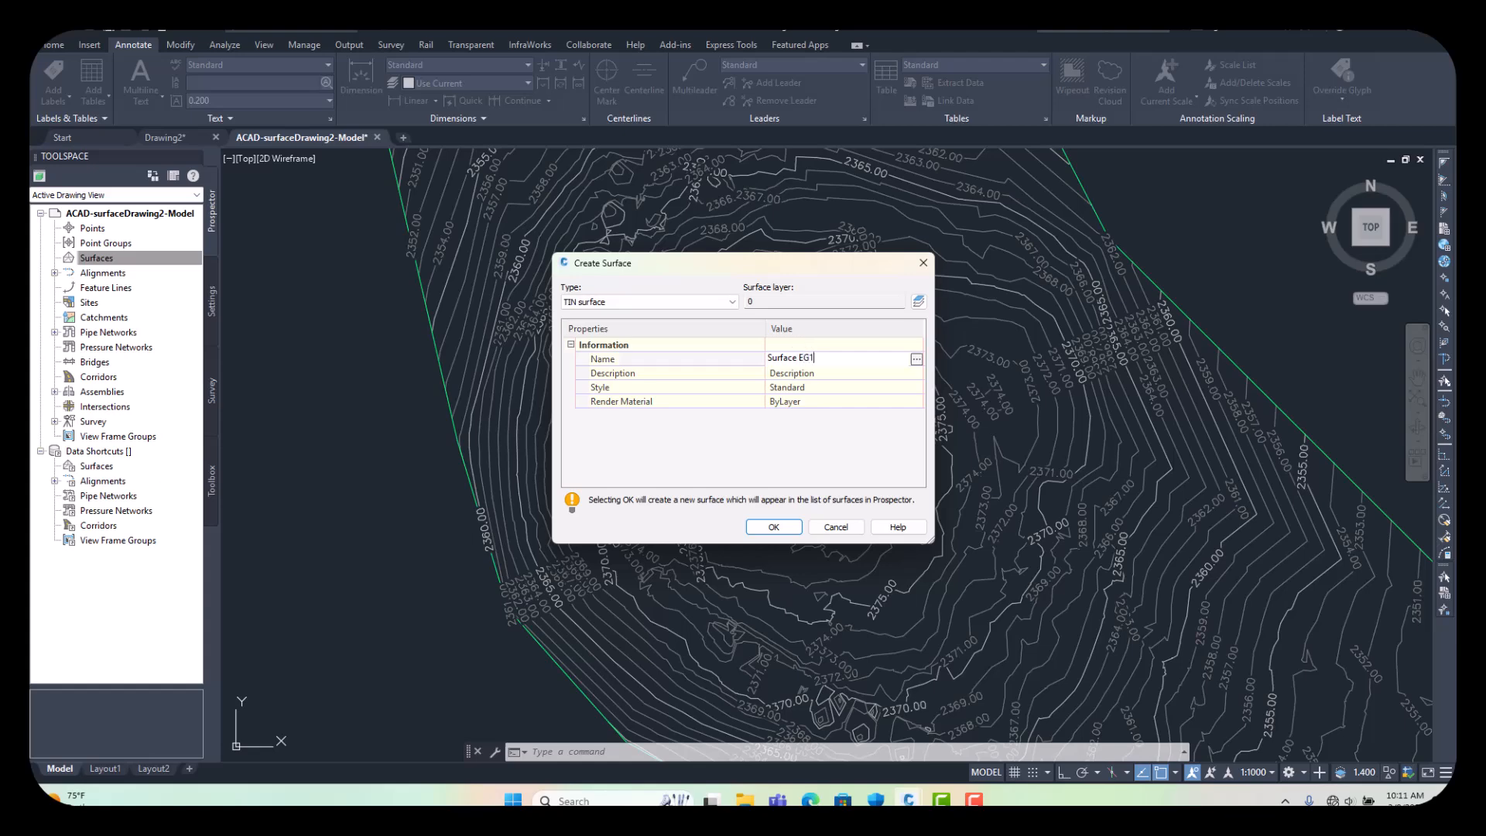
type("EG1")
left_click(783, 523)
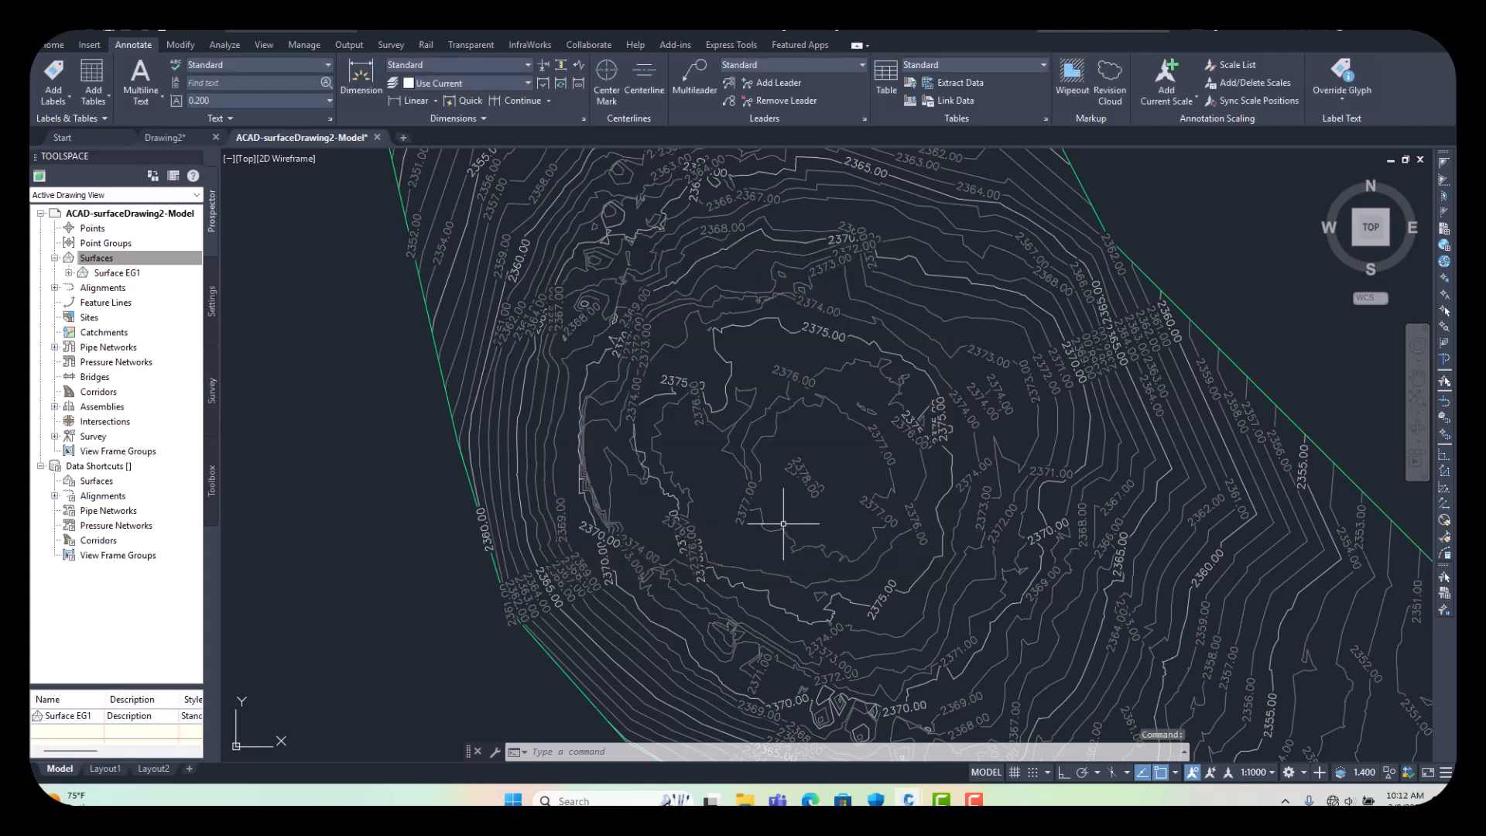
- Delete the green boundary polyline surrounding the exported contours
scroll(667, 442, "down", 5)
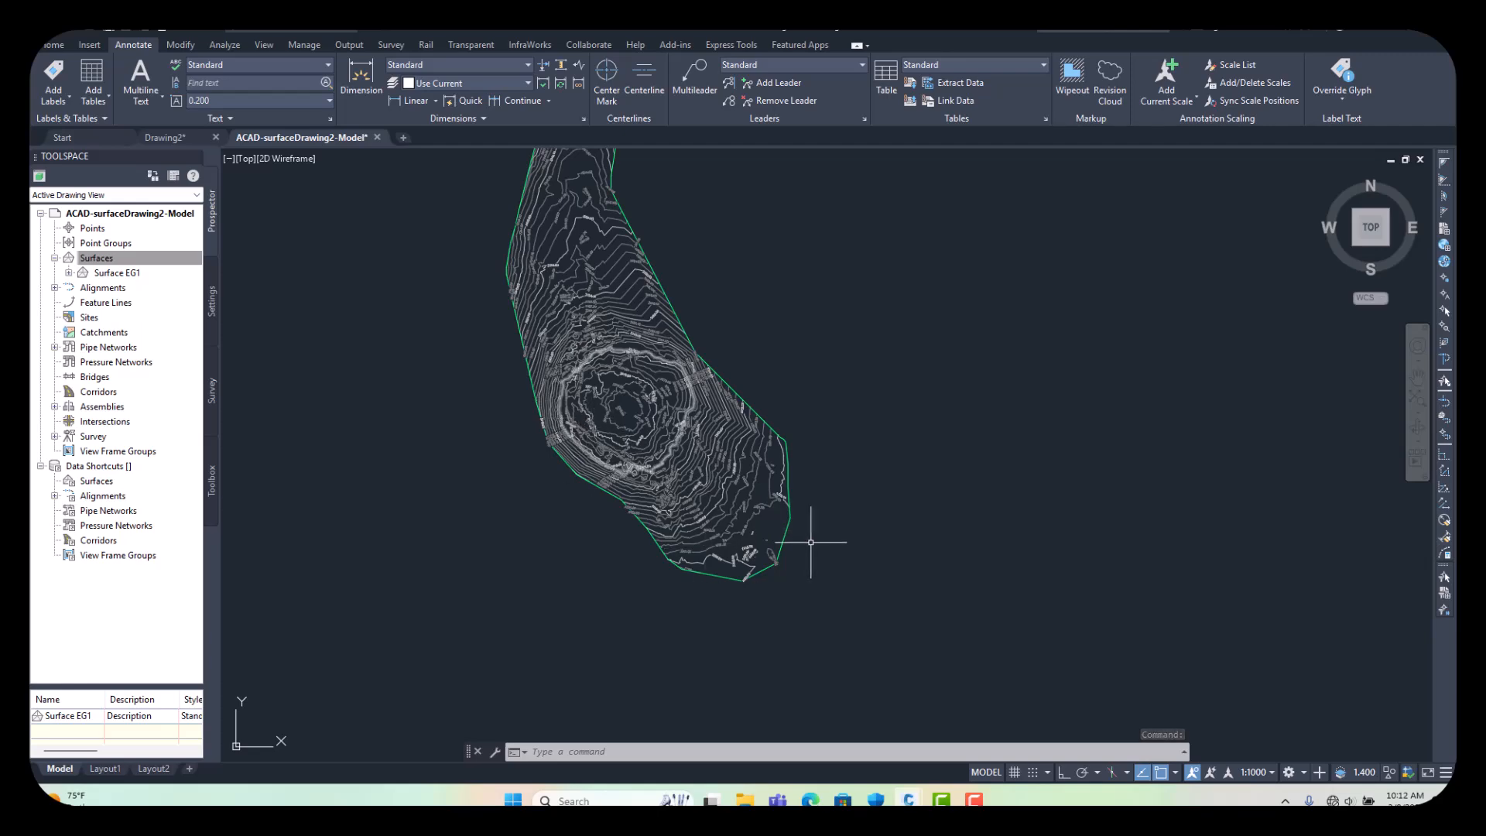
scroll(809, 540, "up", 4)
left_click(739, 520)
scroll(805, 542, "down", 4)
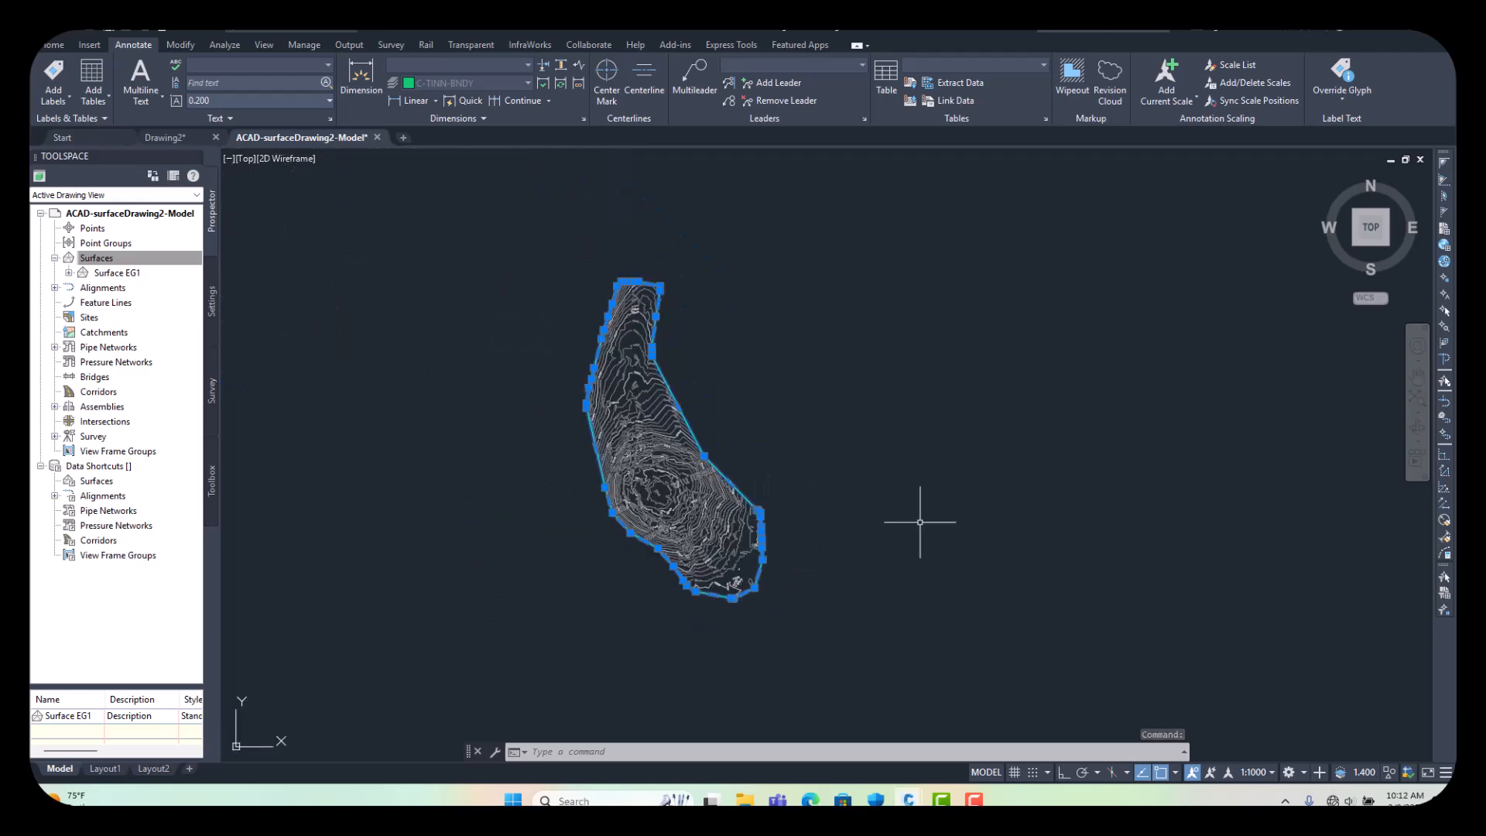
key("Delete")
scroll(597, 481, "up", 6)
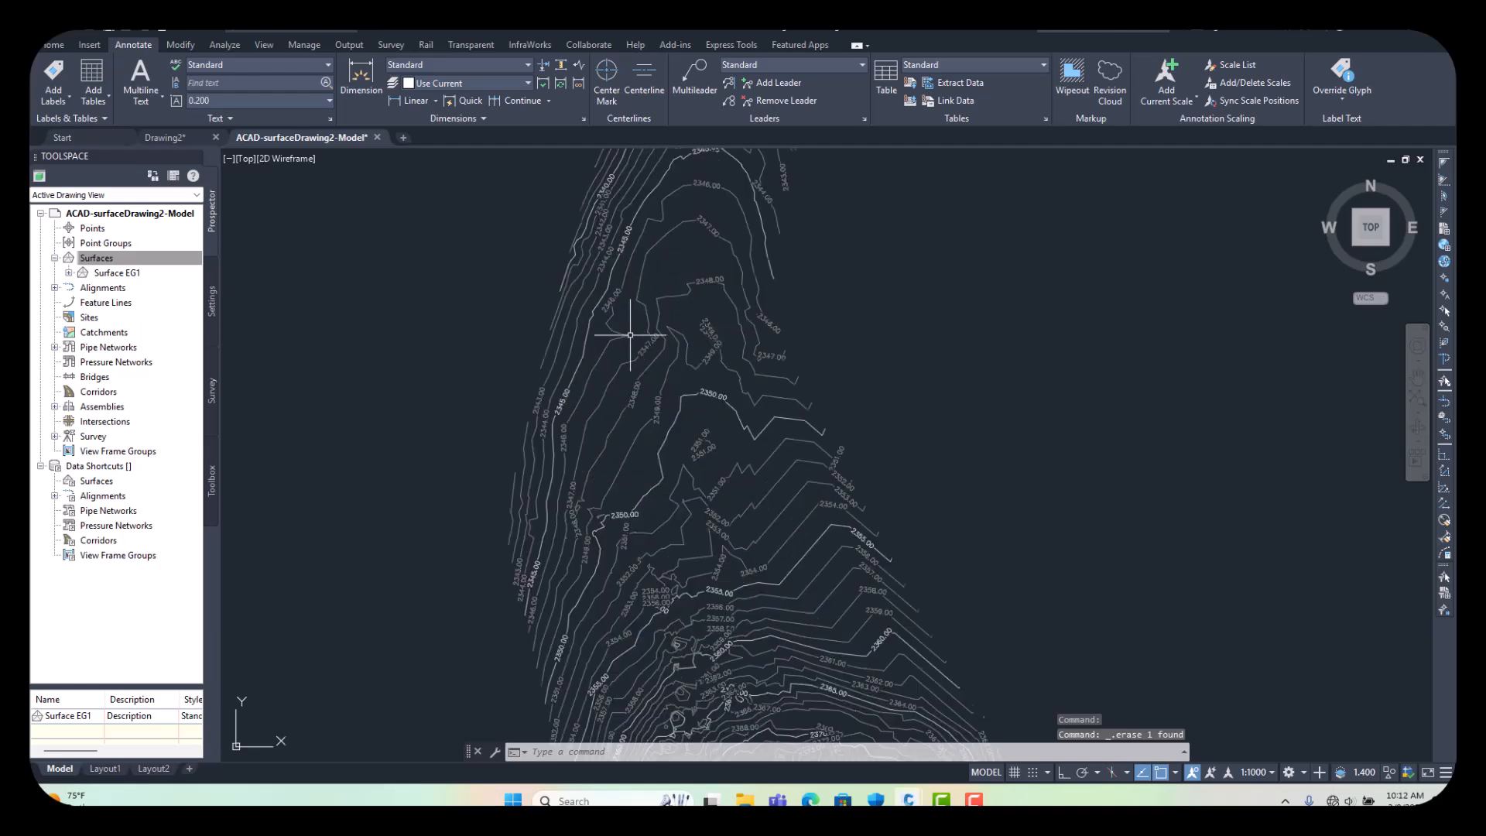
scroll(629, 335, "down", 5)
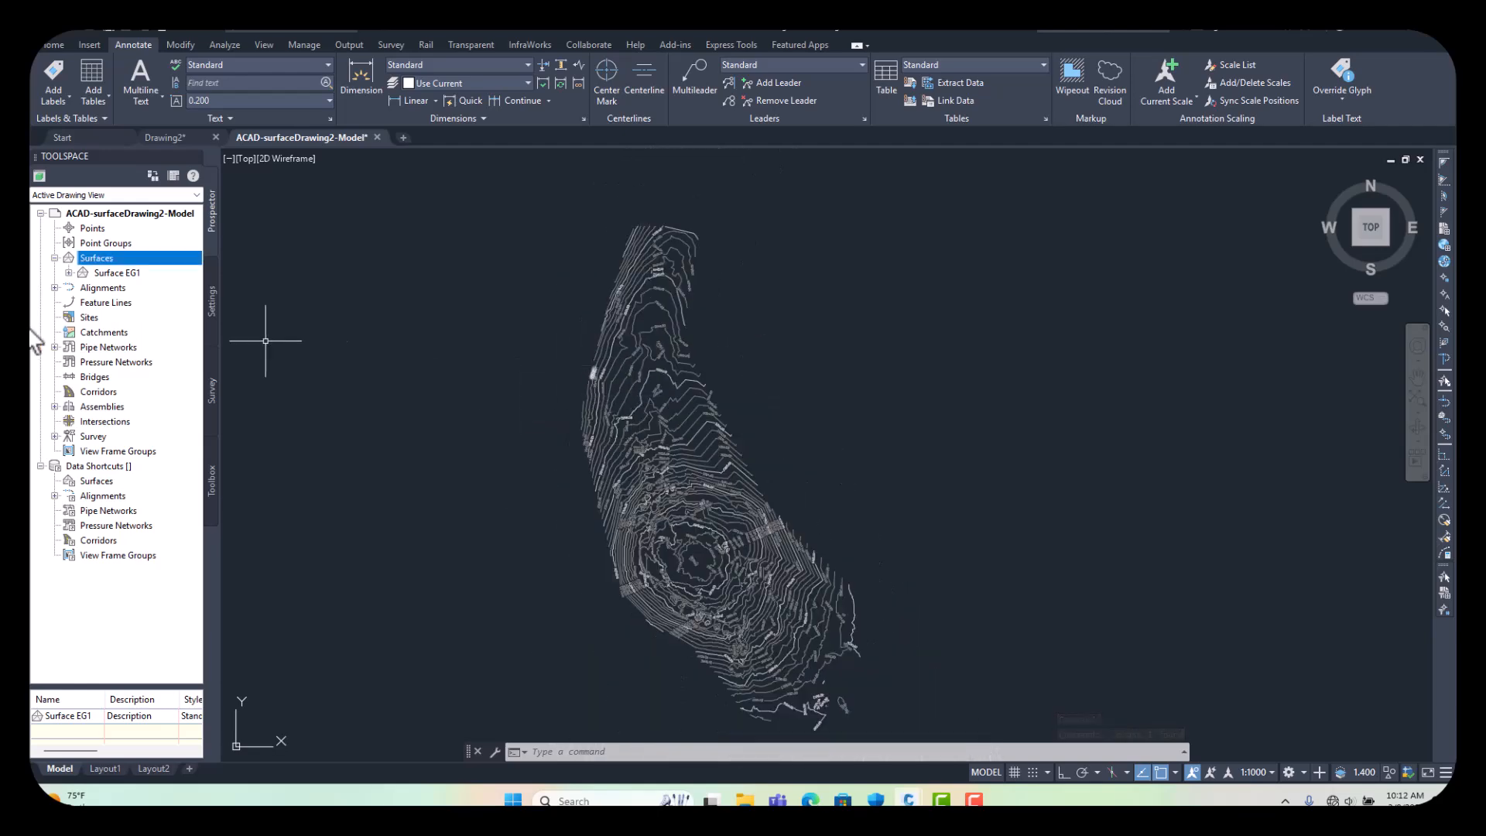
- Add all the exported contour polylines to Surface EG1's definition as contour data with the description EG-1
left_click(68, 273)
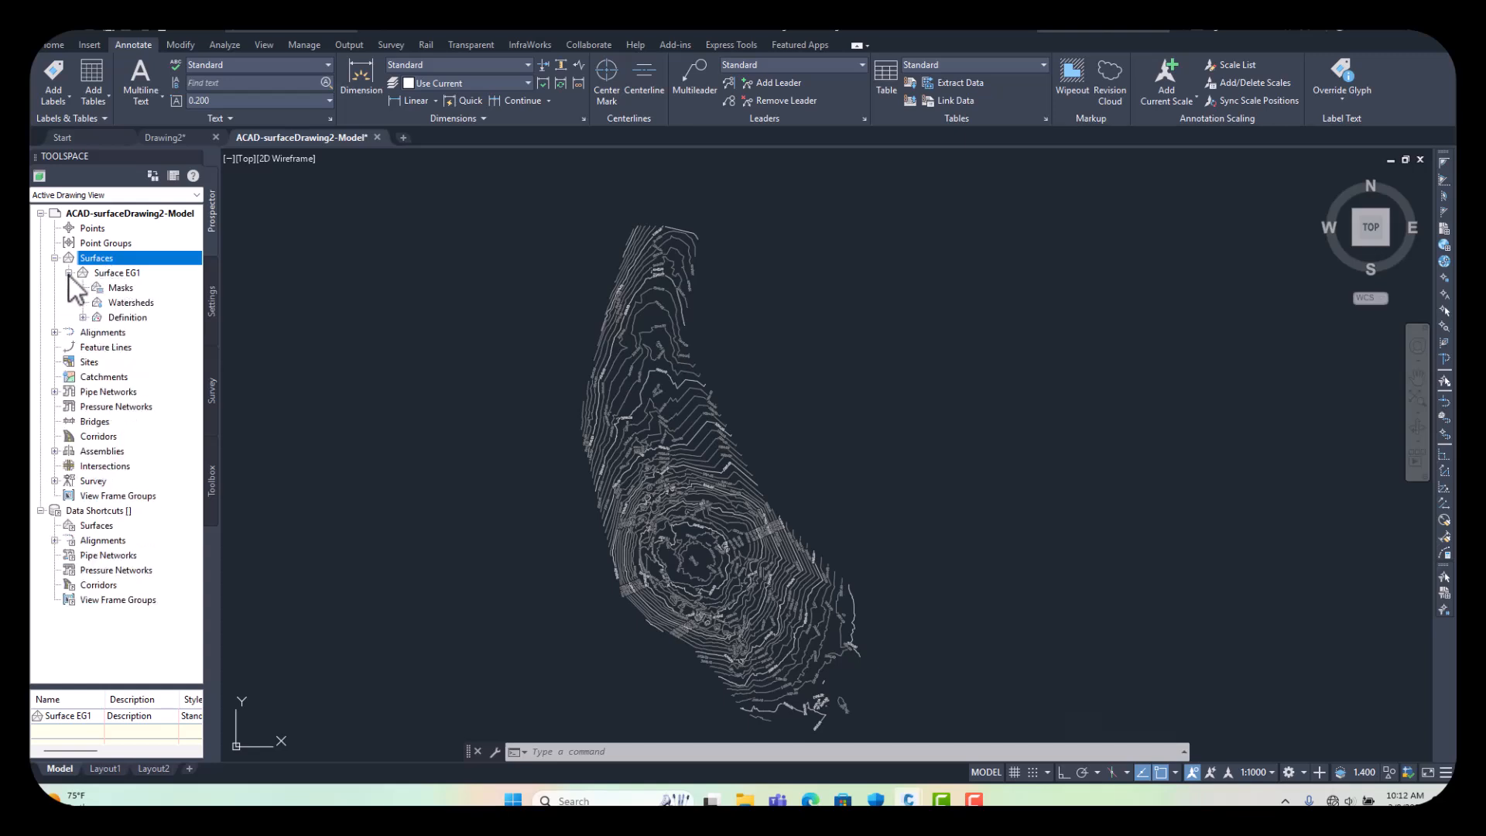
left_click(83, 318)
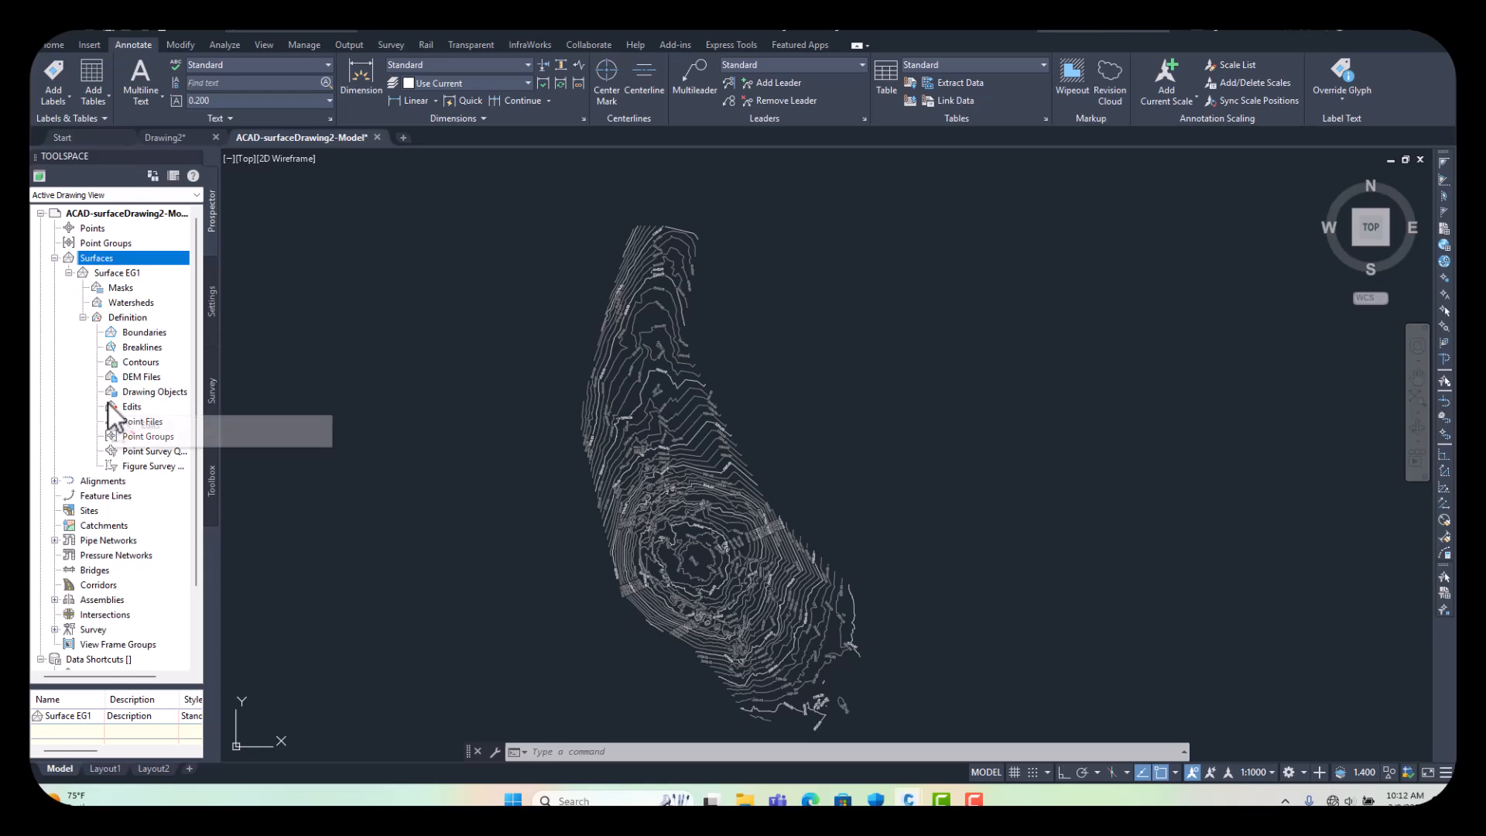
left_click(141, 364)
right_click(141, 364)
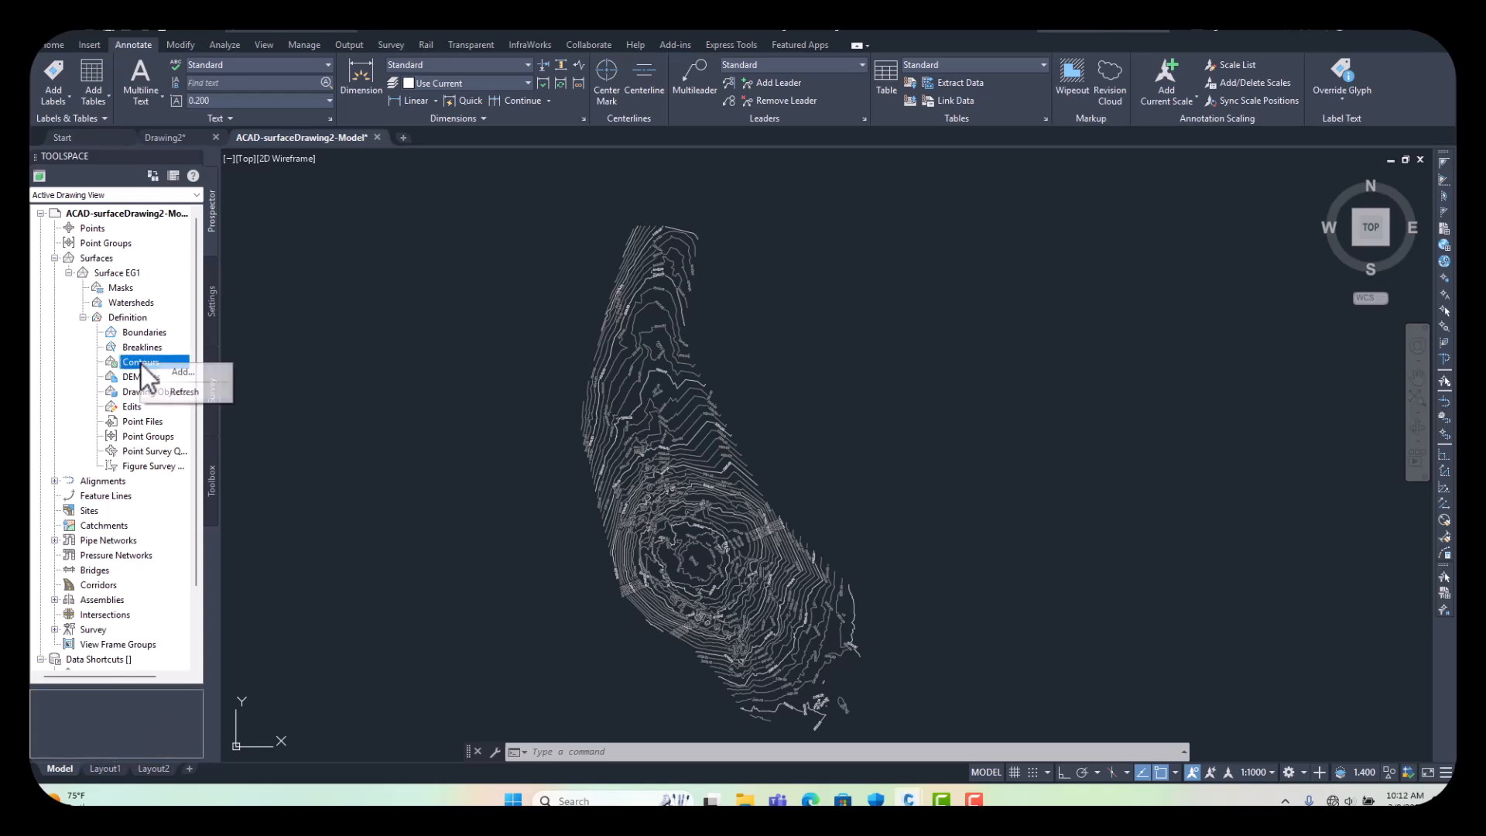
left_click(175, 373)
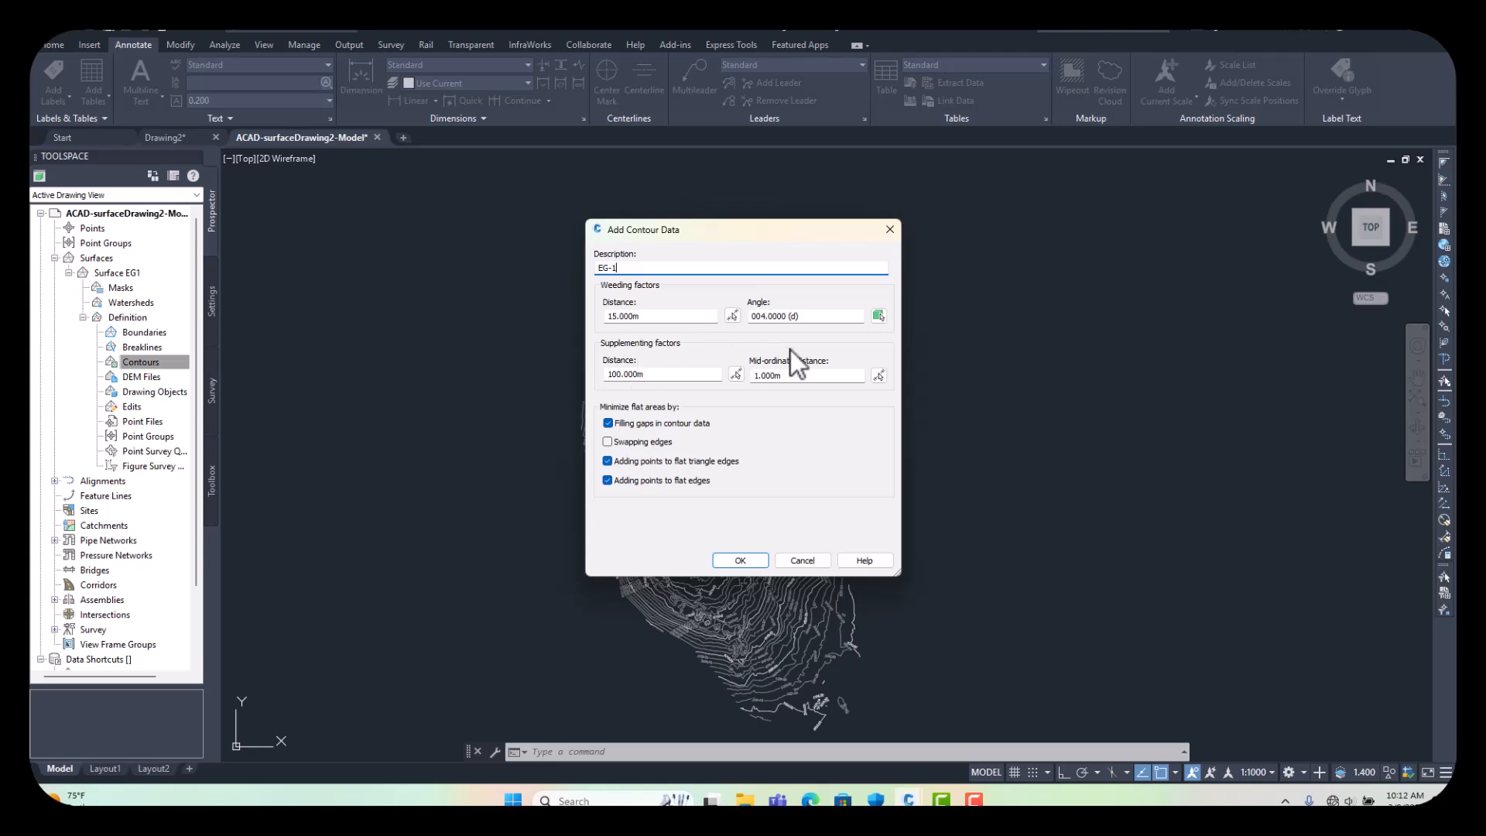
left_click(745, 559)
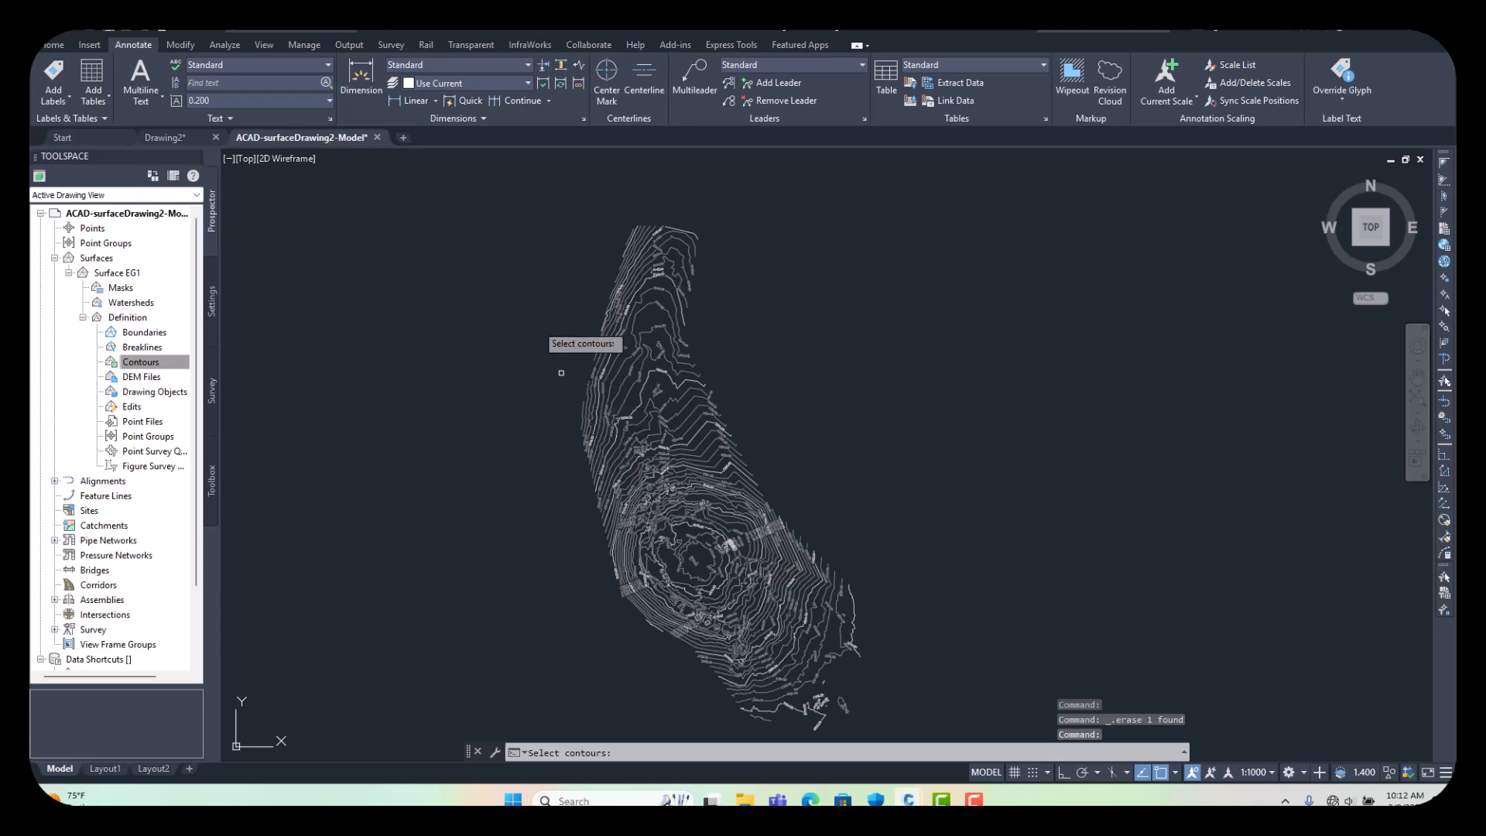
scroll(561, 372, "down", 4)
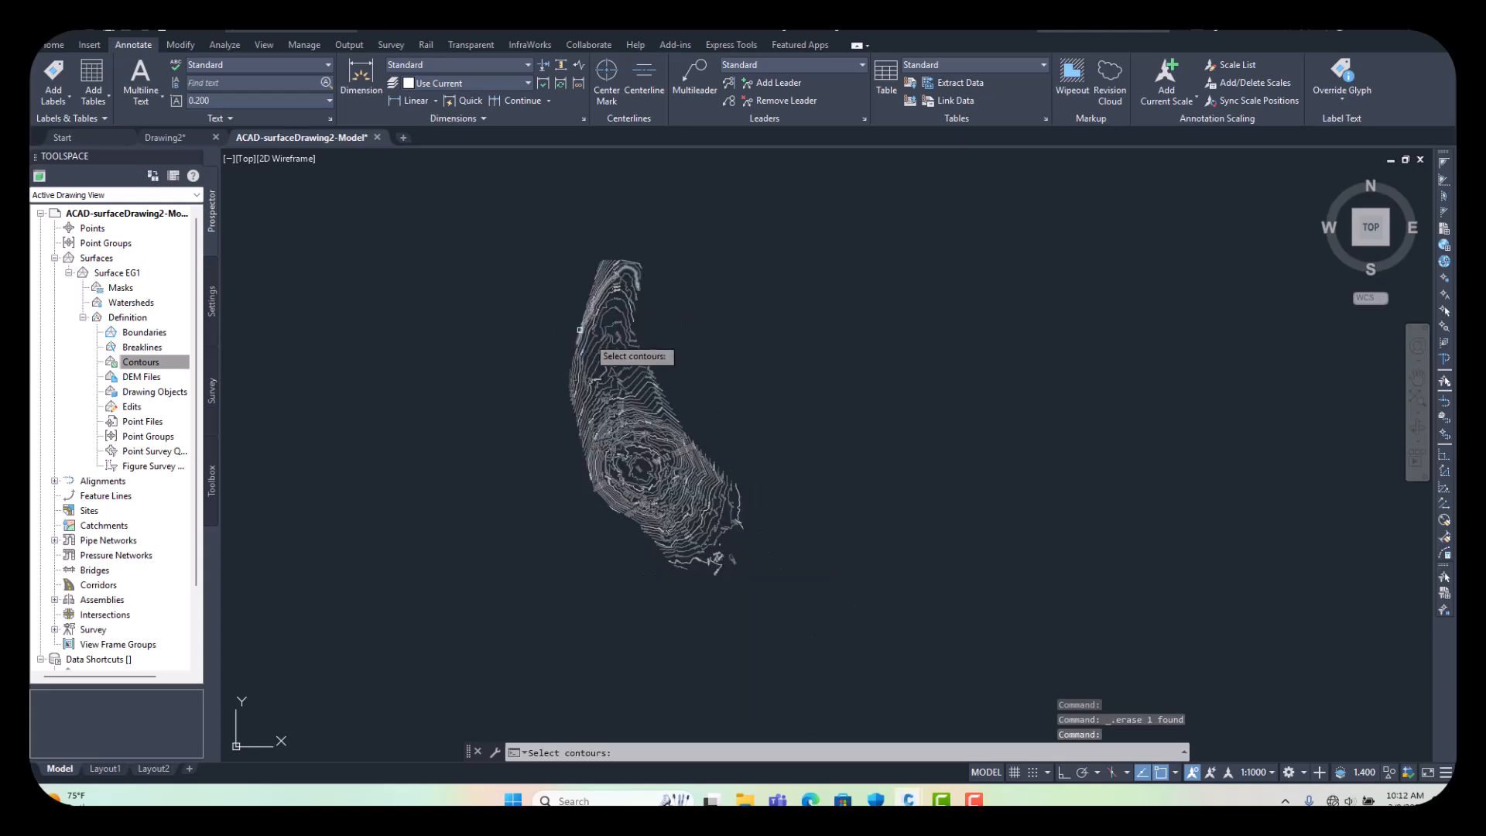
left_click(792, 543)
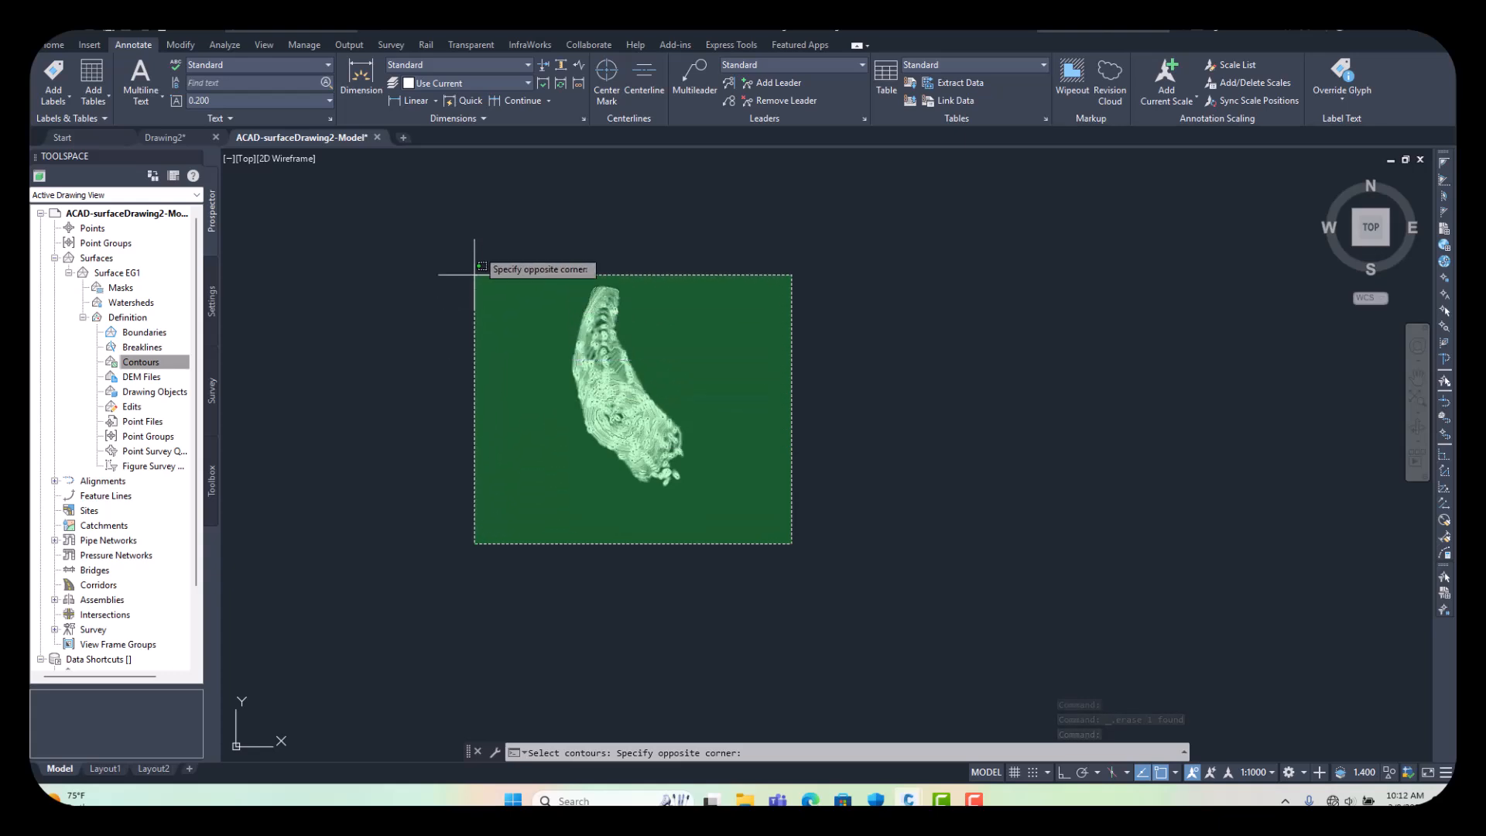
left_click(480, 239)
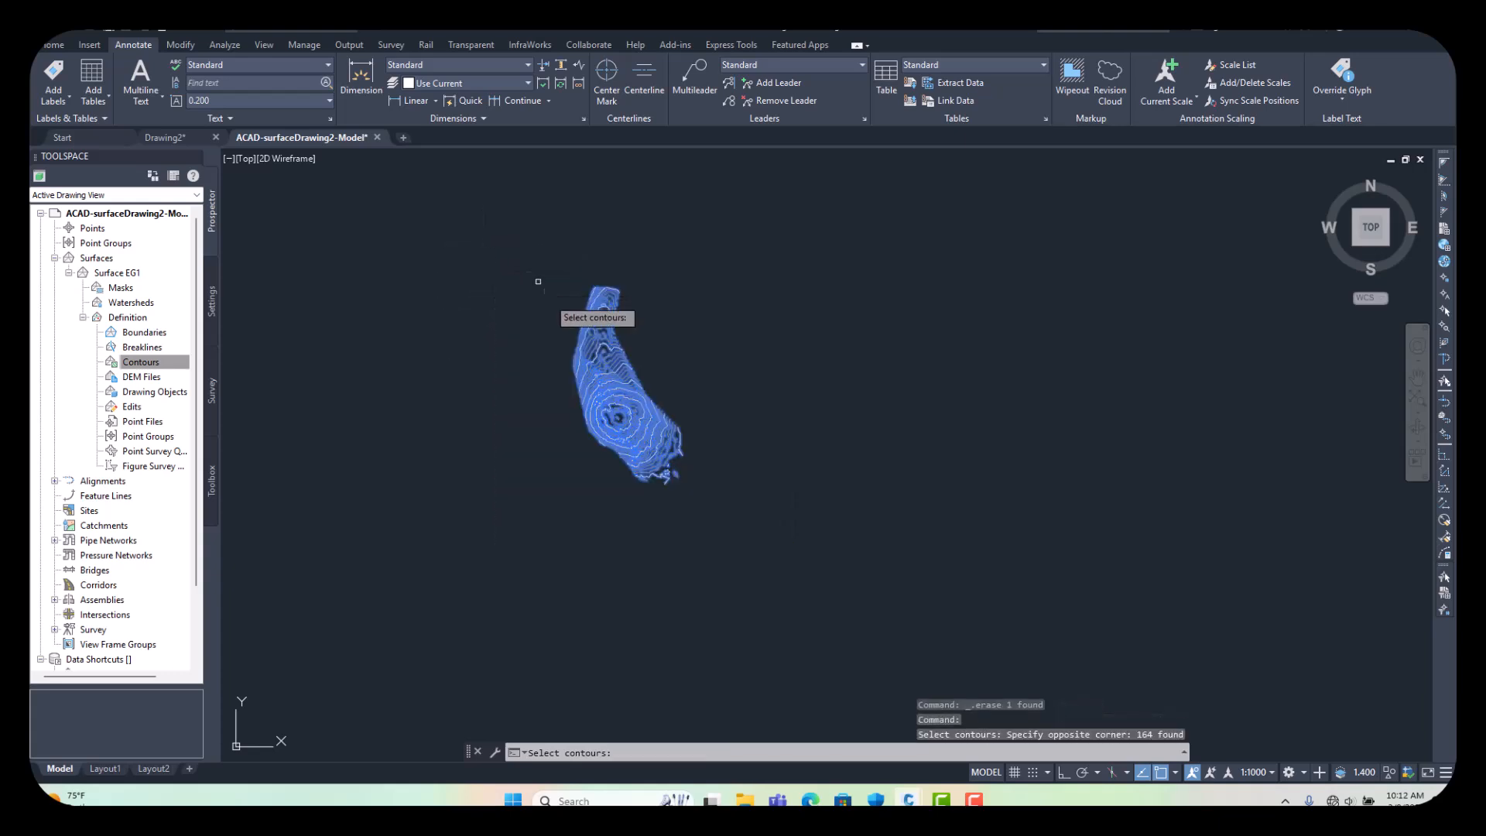
key("Return")
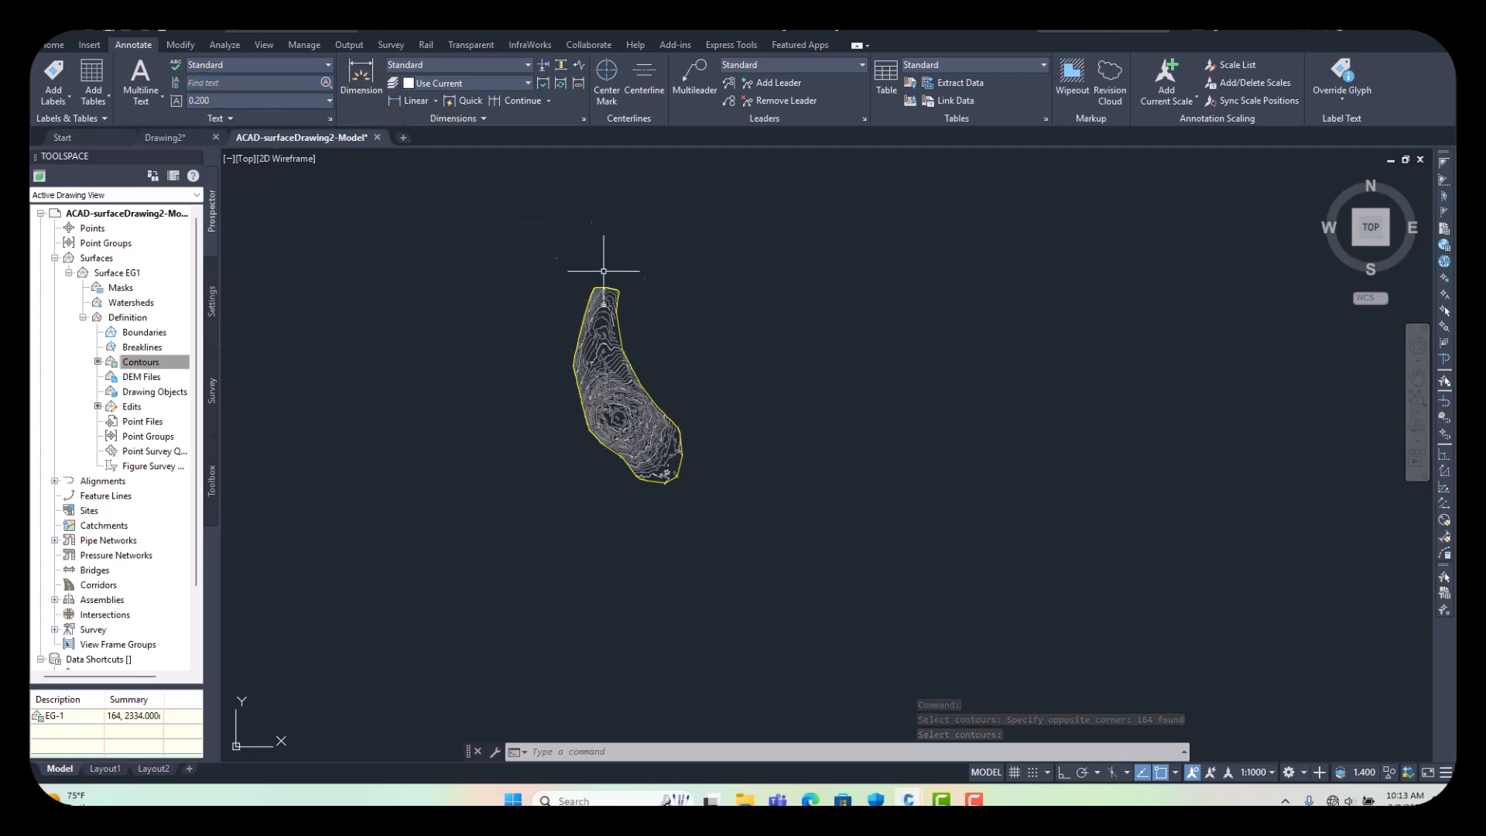
- Examine the rebuilt Surface EG1, checking its outer border and the contour labels around the hilltop and the southern end
scroll(588, 375, "up", 5)
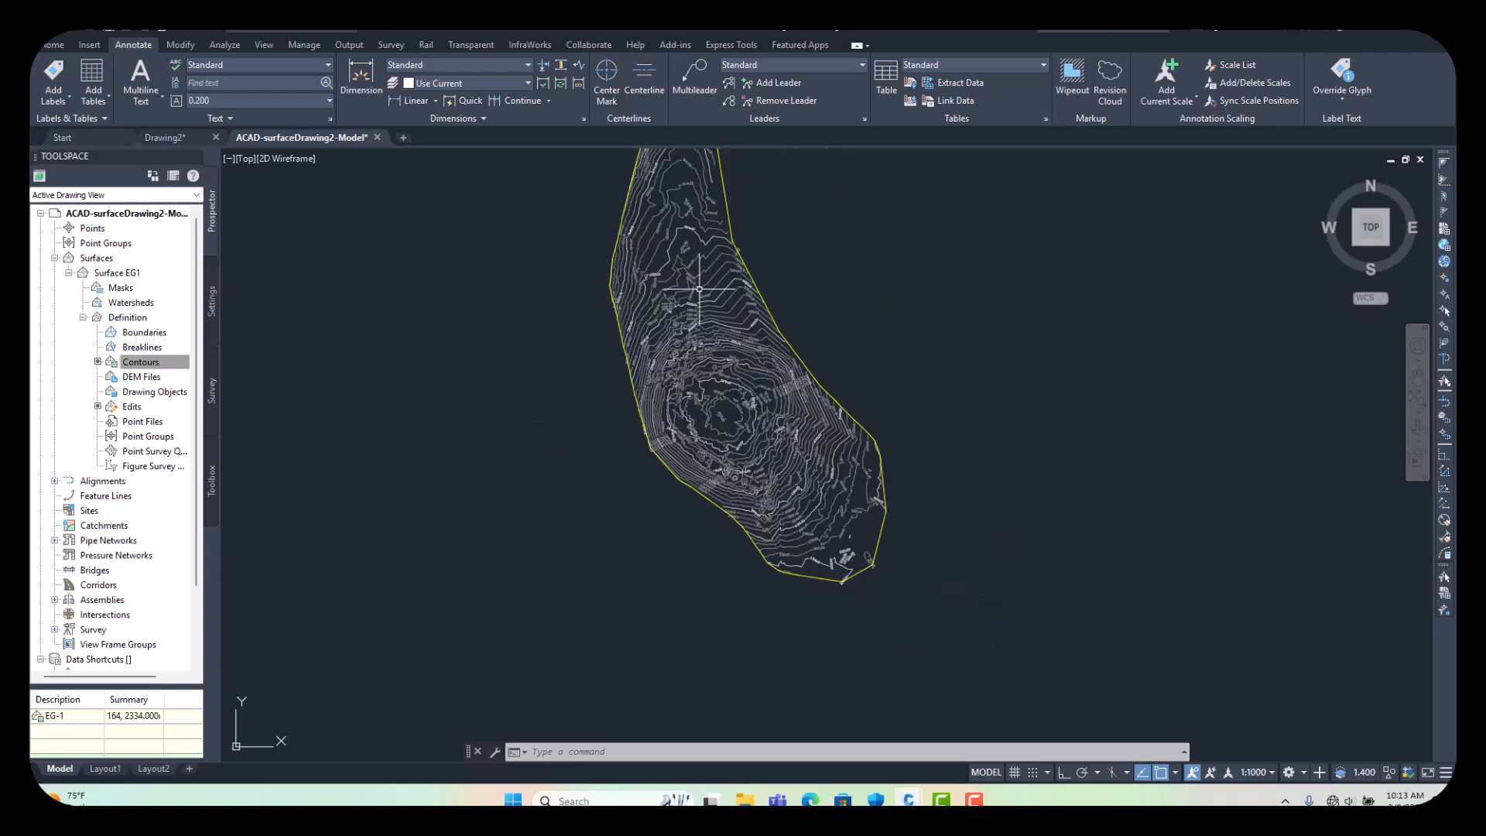
scroll(693, 278, "up", 6)
scroll(693, 278, "up", 2)
scroll(696, 348, "down", 10)
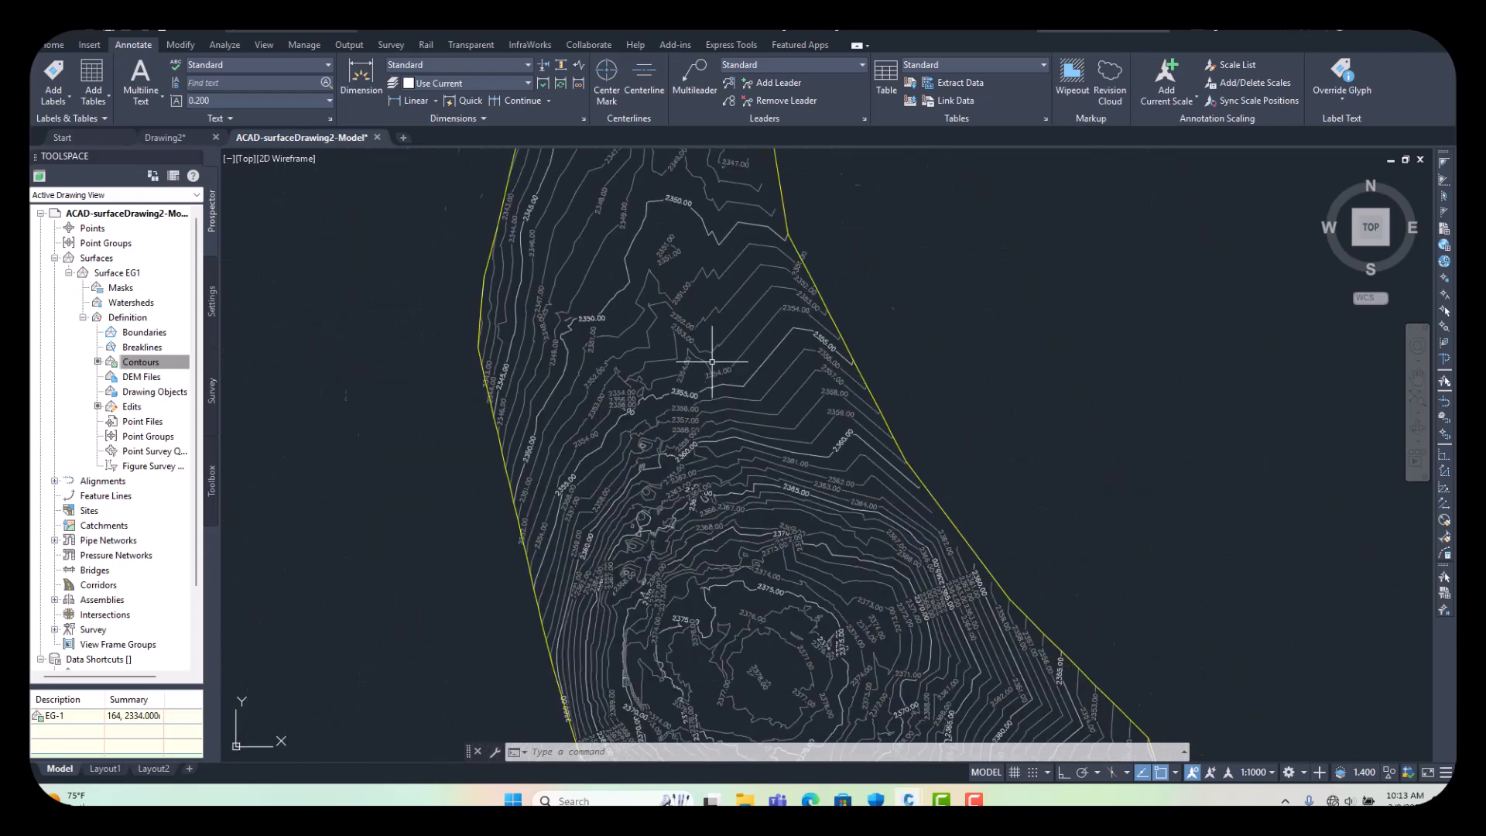
scroll(801, 544, "up", 8)
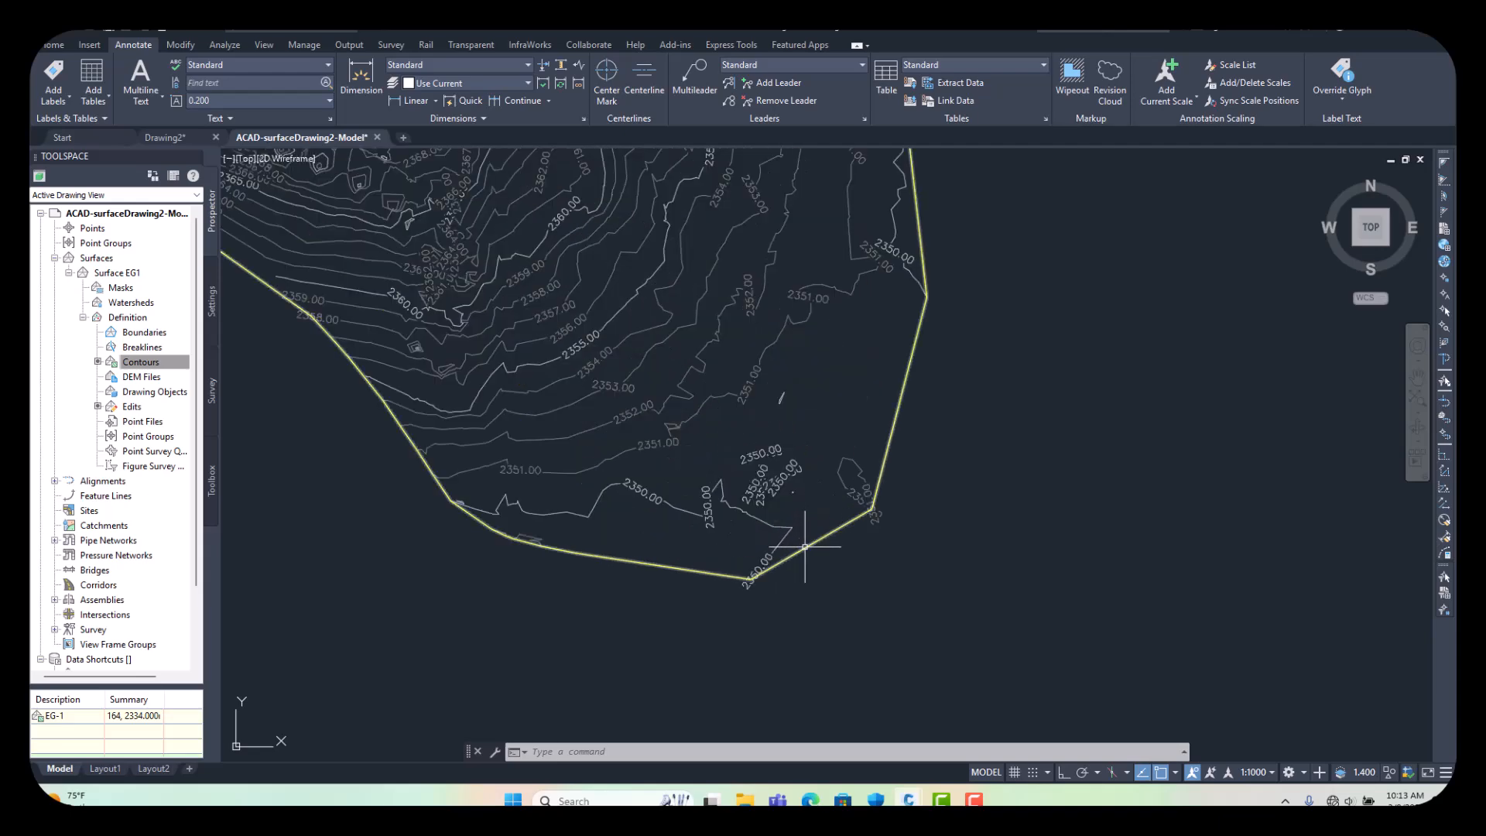
left_click(805, 546)
scroll(805, 546, "down", 10)
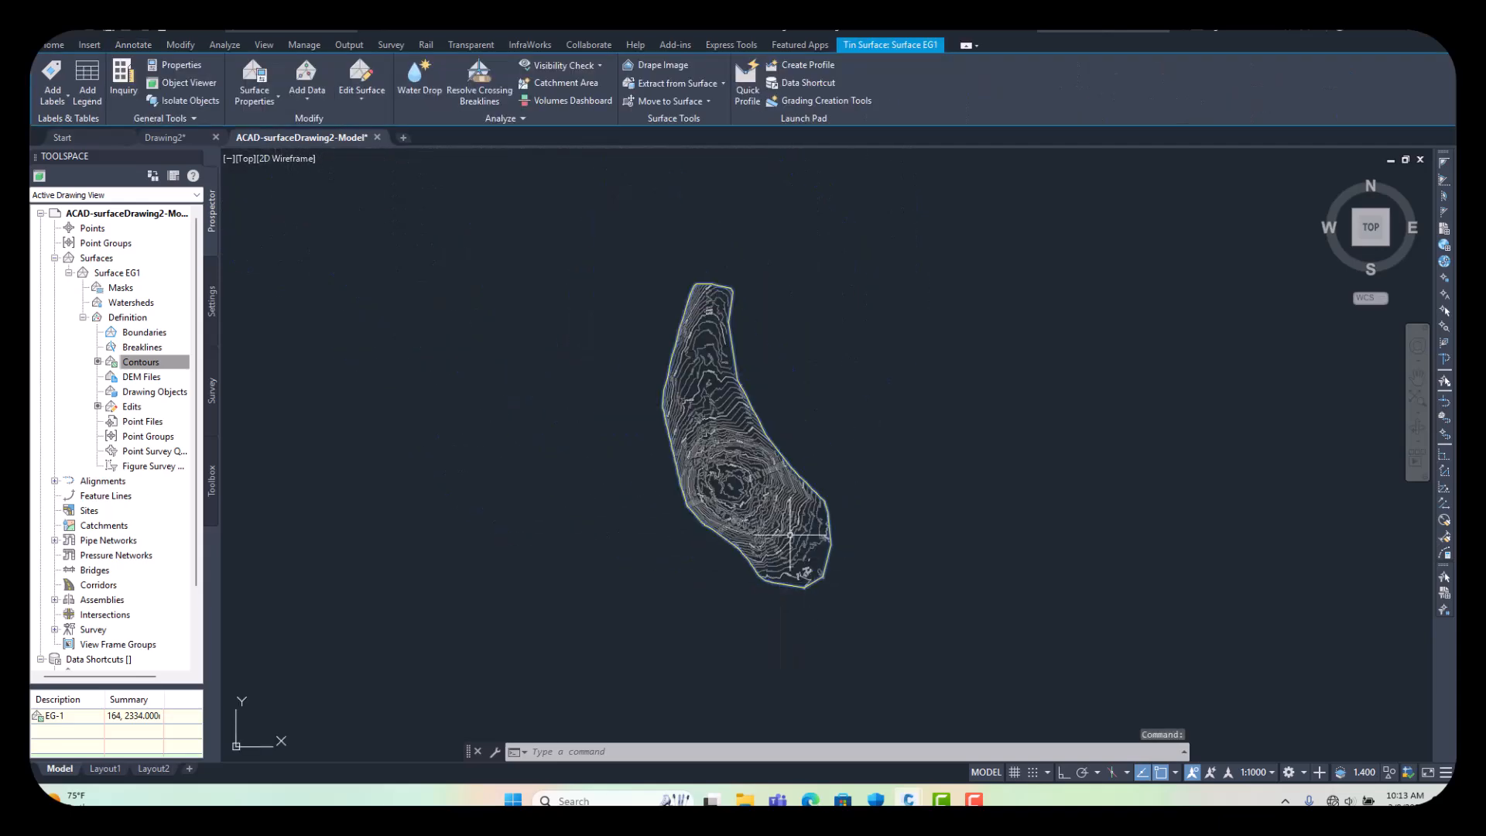
scroll(781, 517, "up", 3)
key("Escape")
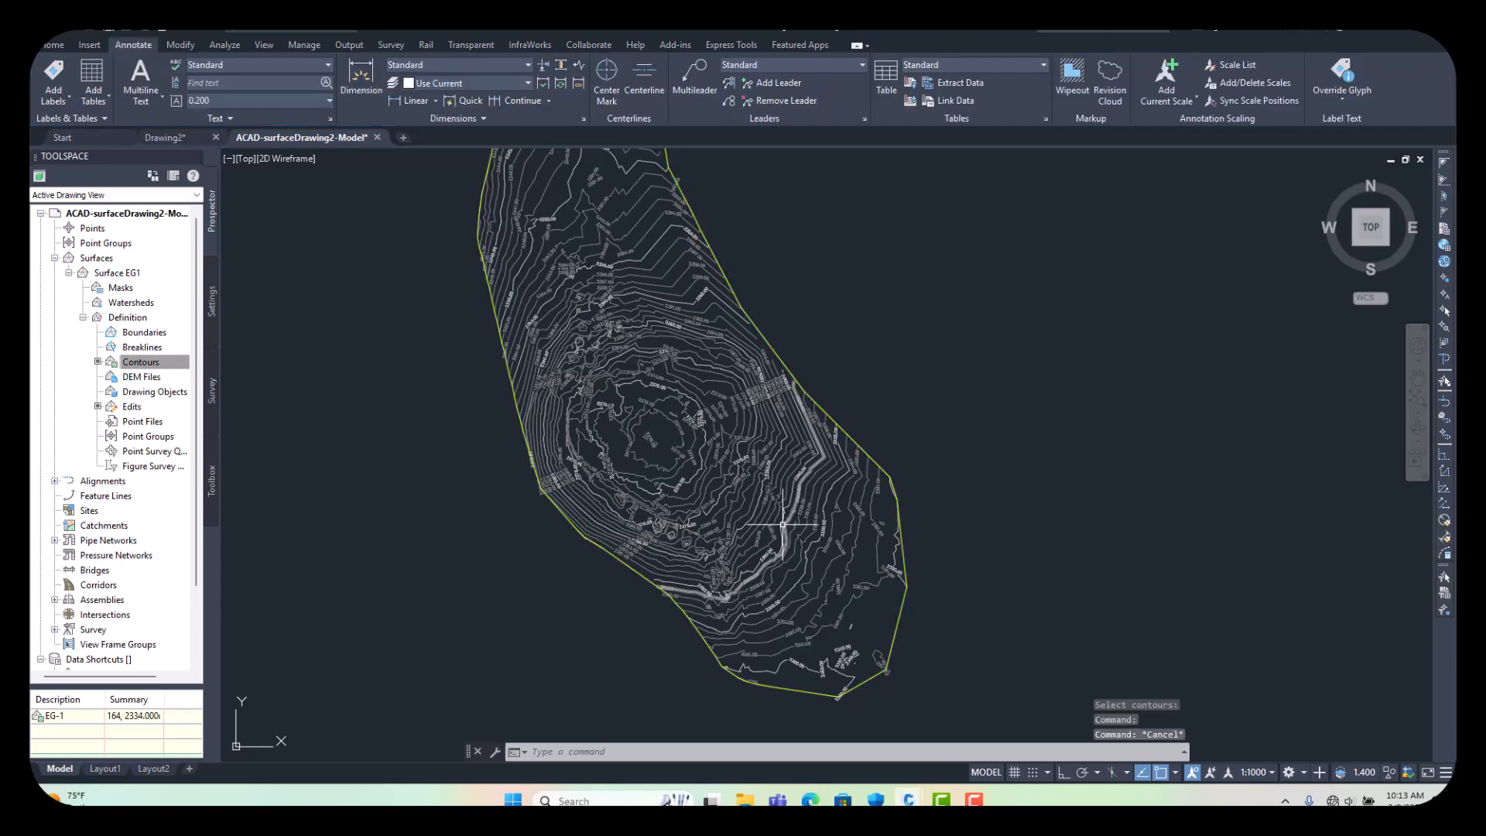
scroll(666, 464, "up", 4)
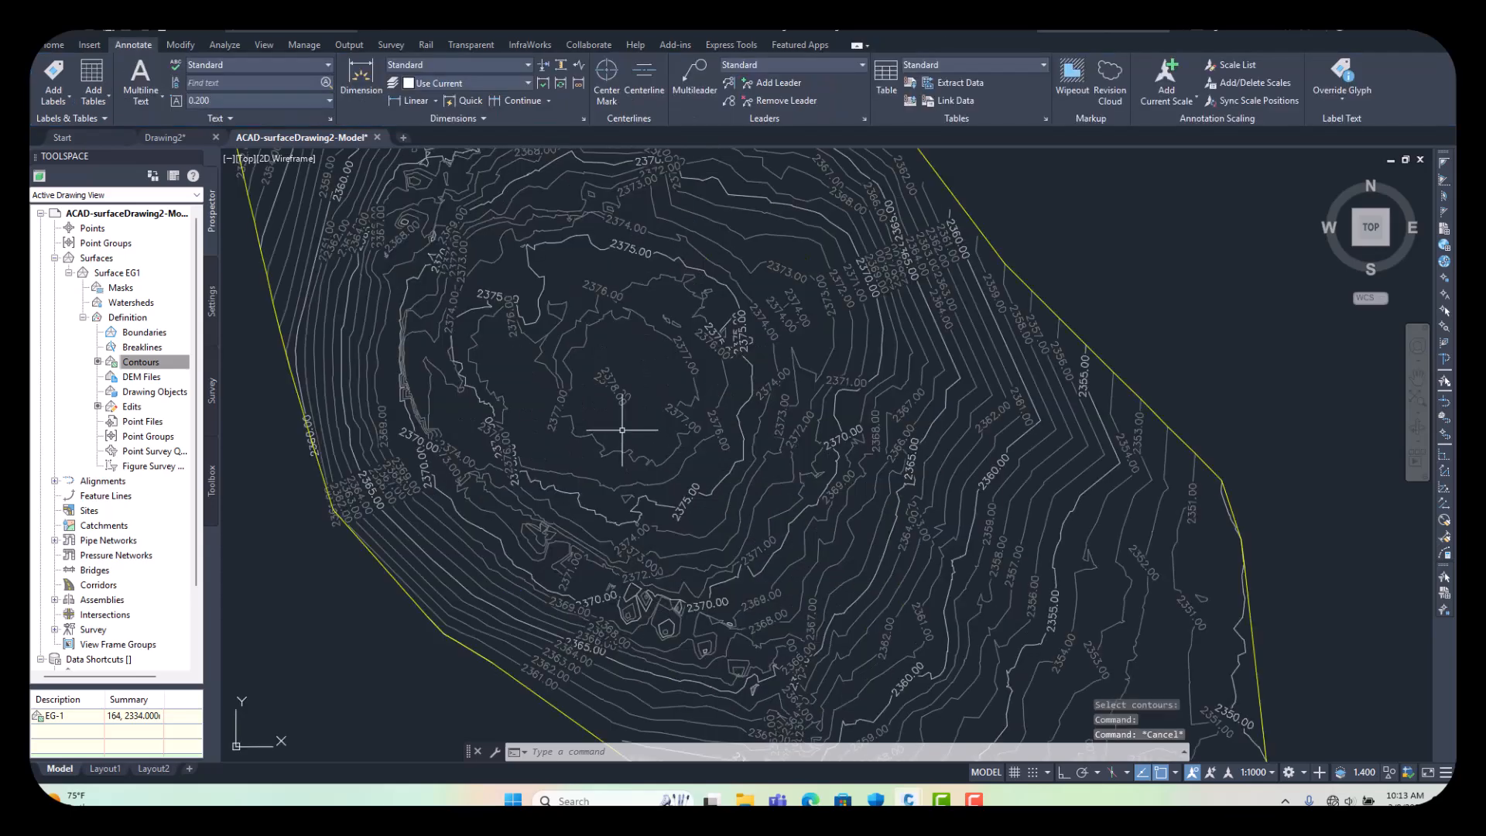
scroll(719, 431, "down", 4)
scroll(690, 438, "up", 4)
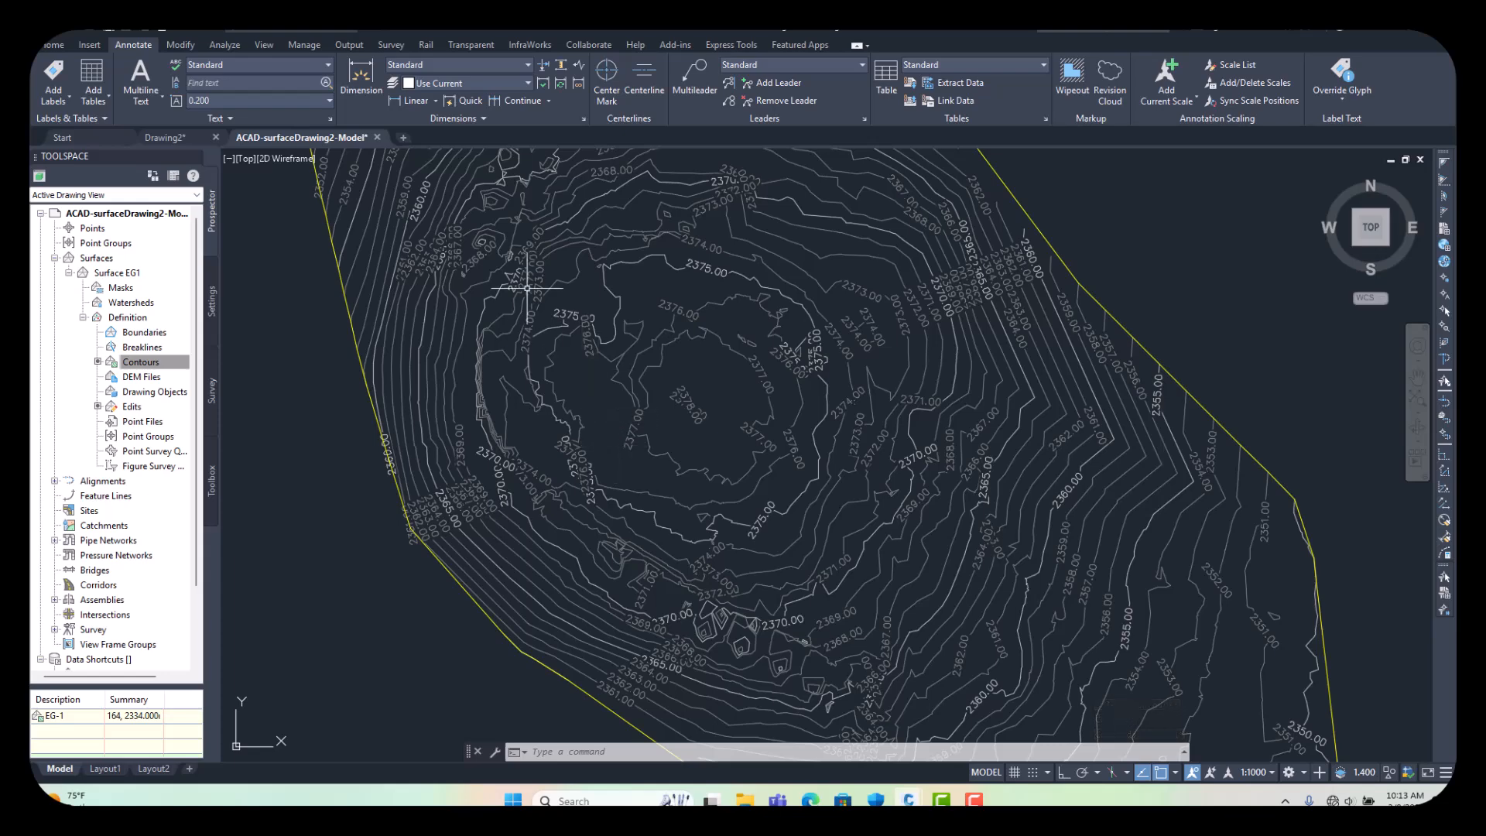
scroll(530, 292, "up", 2)
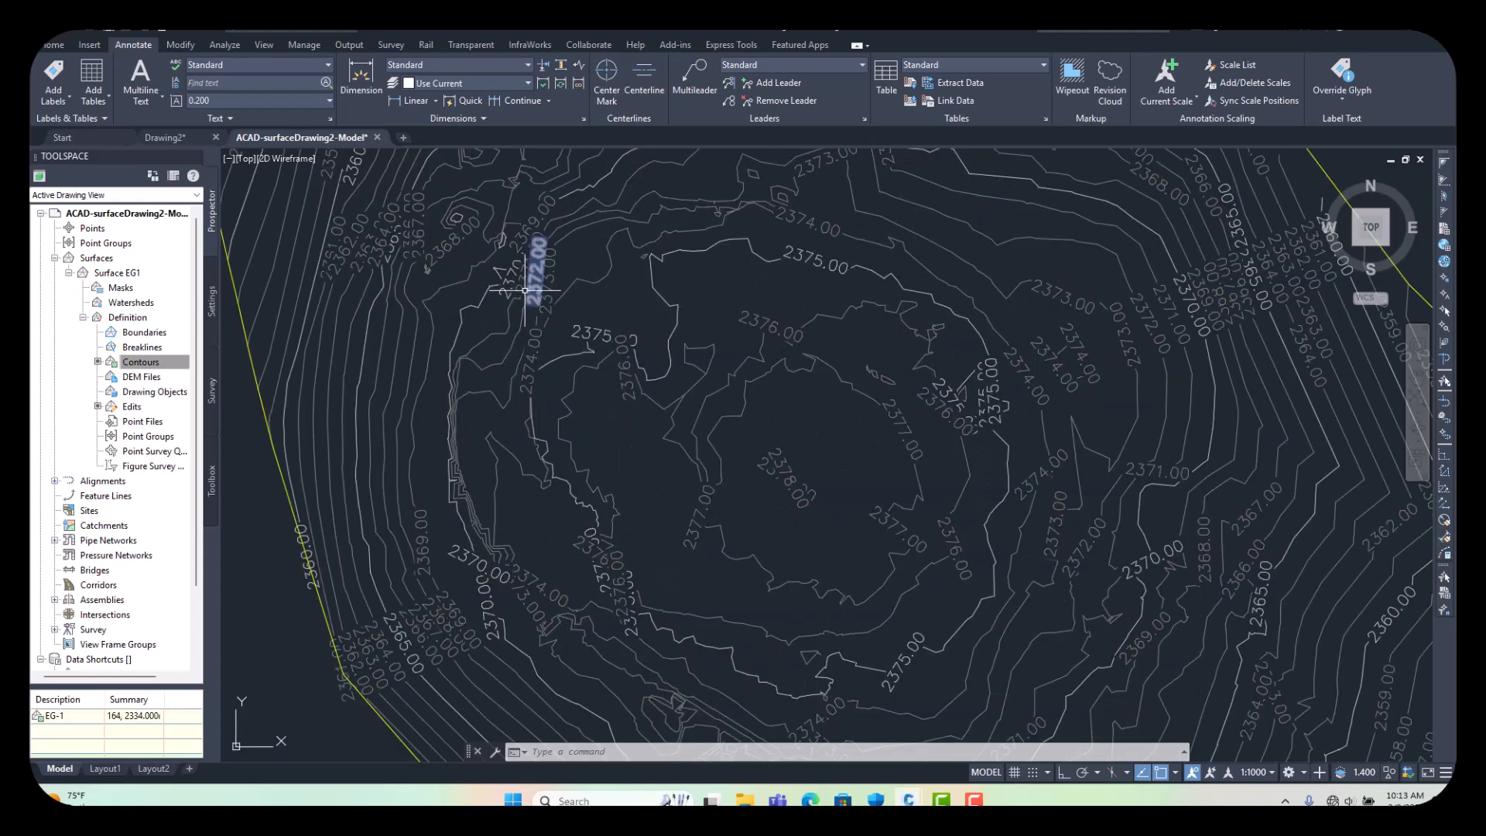
- Add a spot elevation label to Surface EG1 on the 2375.00 contour text at the northwest of the hilltop
left_click(271, 441)
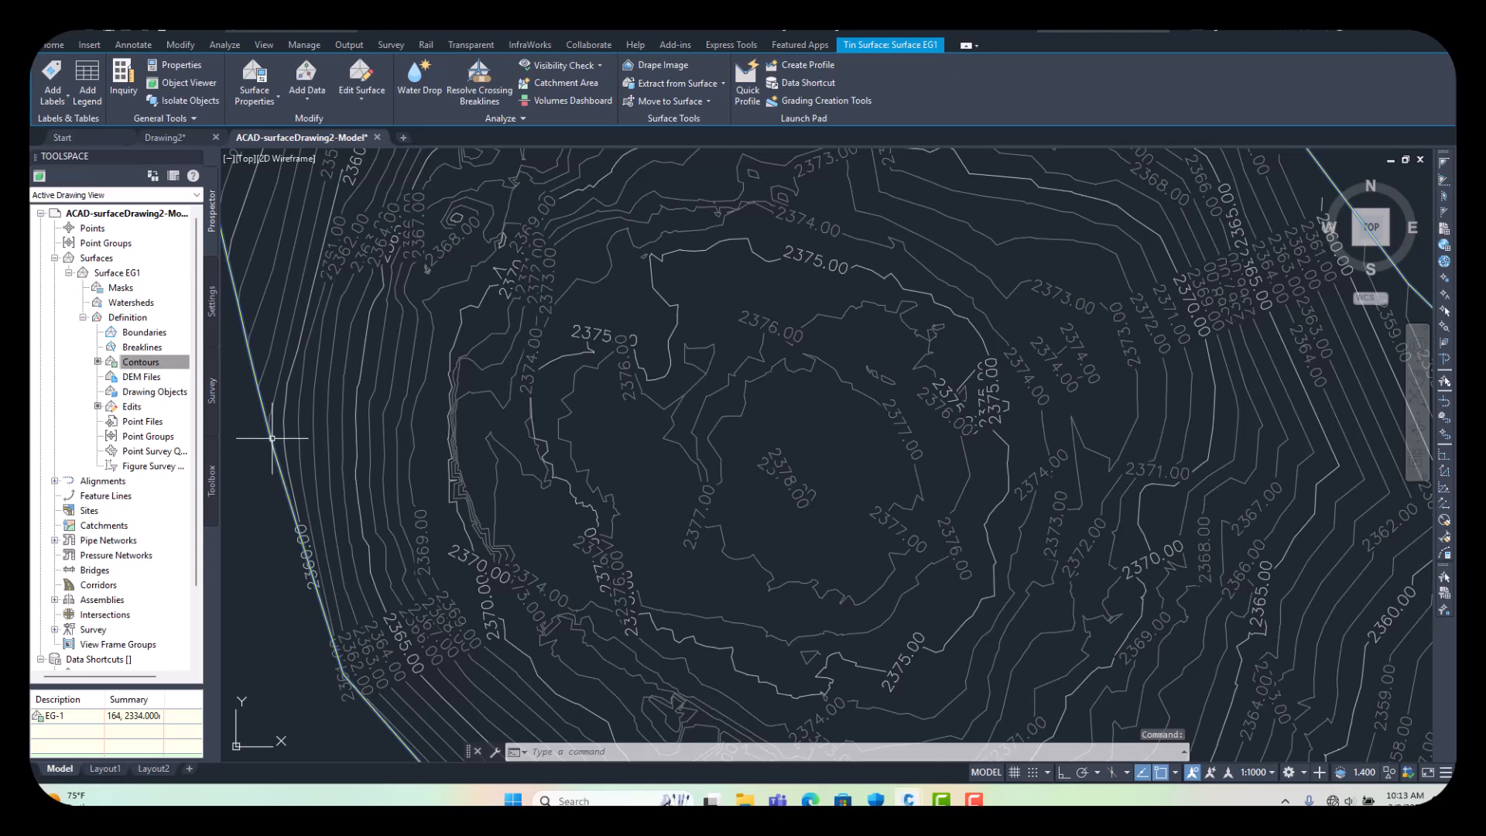
left_click(67, 95)
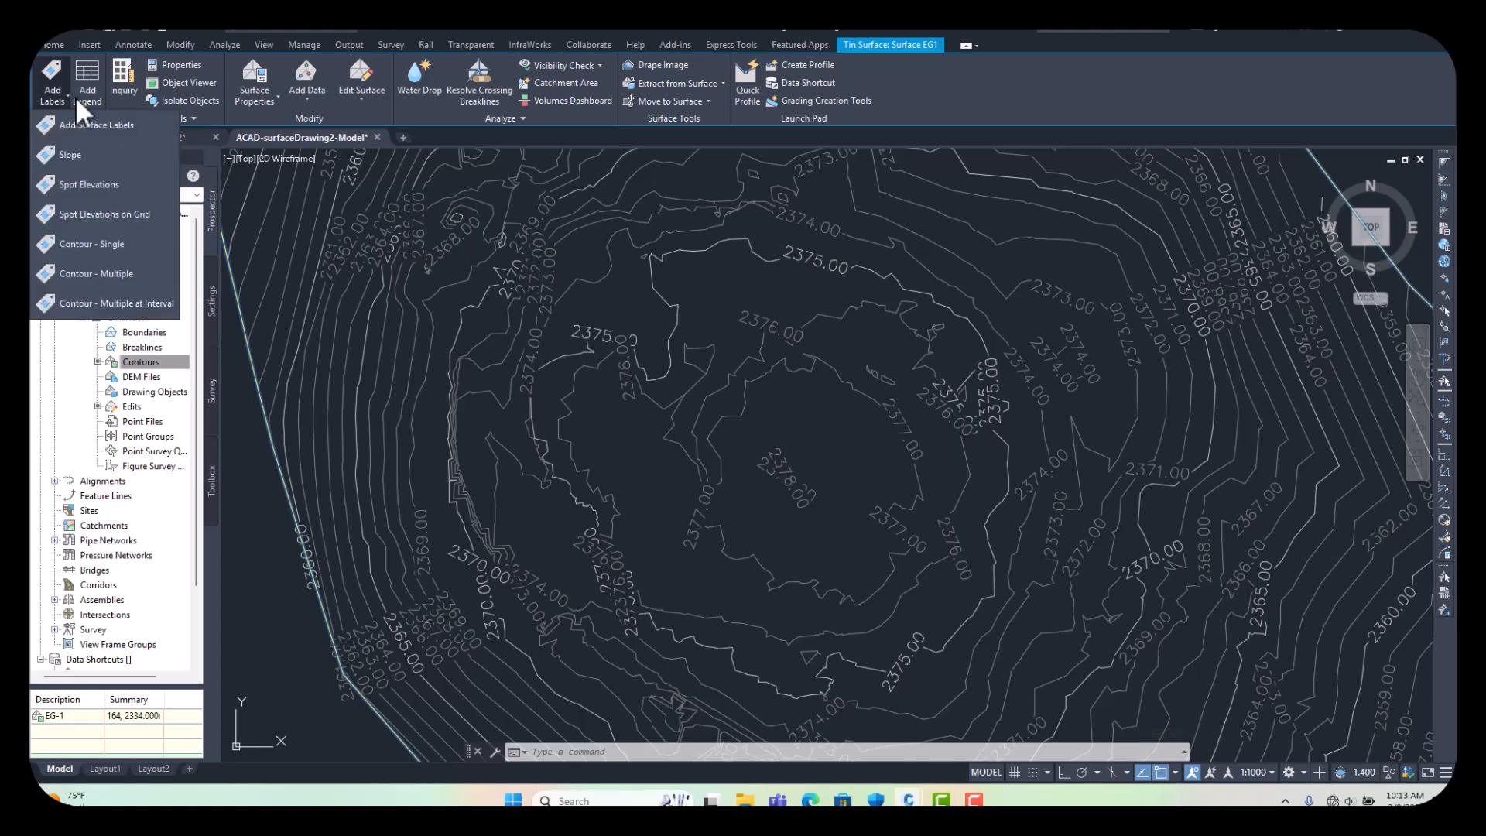
left_click(99, 184)
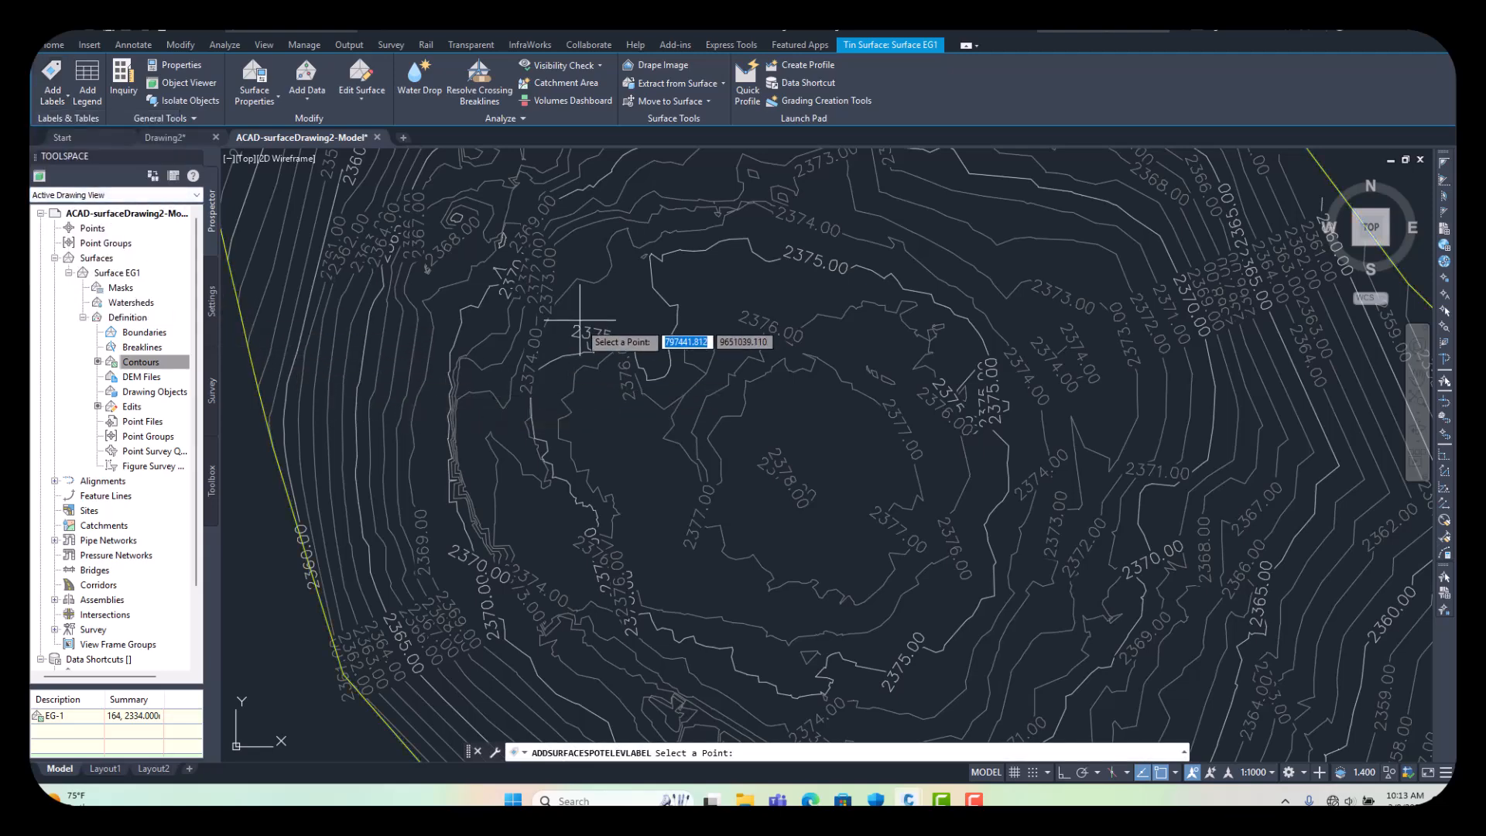
scroll(596, 337, "down", 3)
scroll(612, 364, "up", 10)
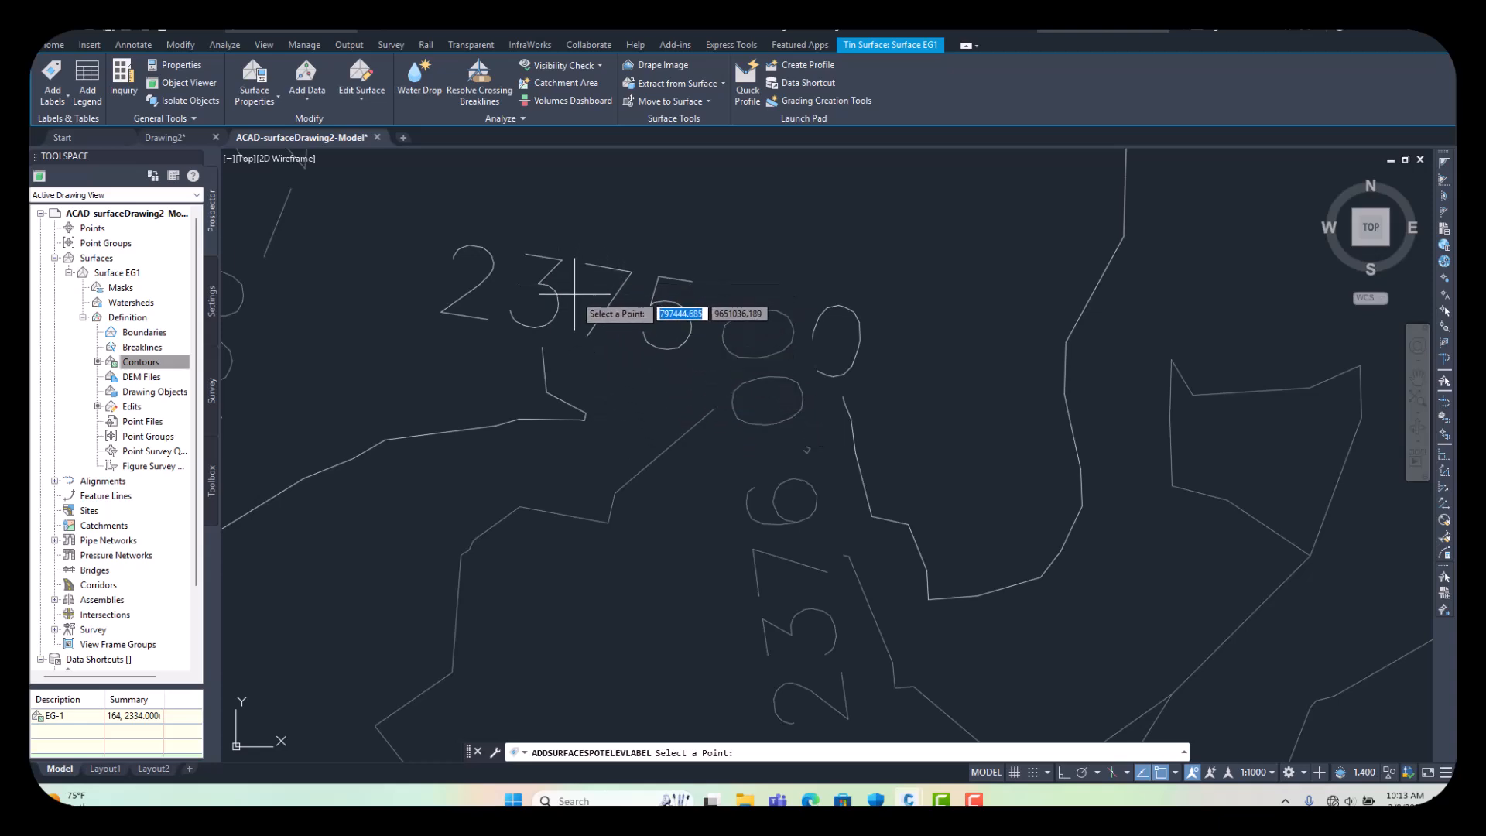
left_click(574, 294)
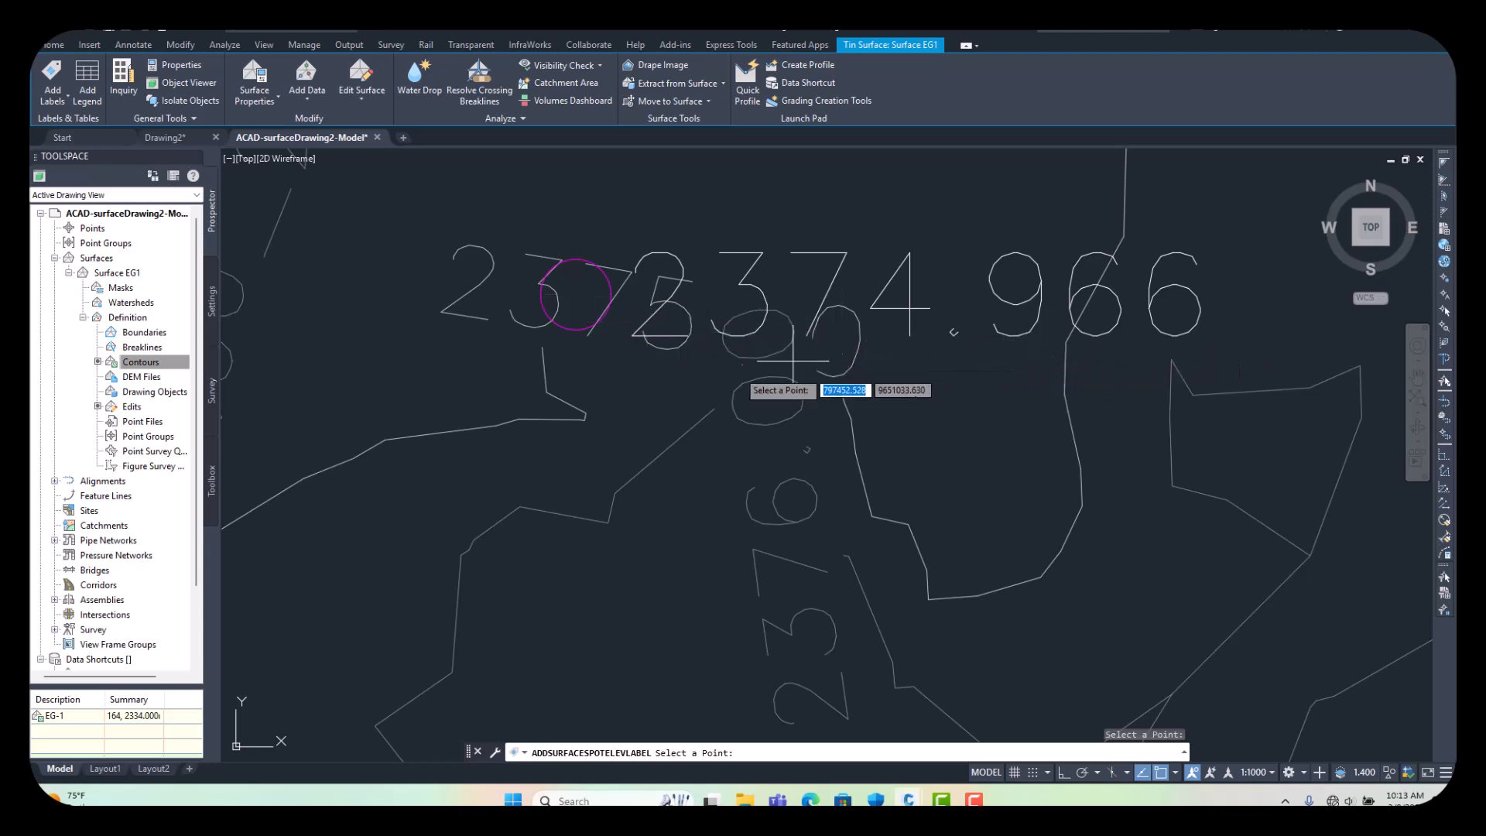
- Place spot elevation labels at vertices of the hilltop's 2376.00 contour and the 2375.00 contour on its southeast side
scroll(696, 286, "down", 6)
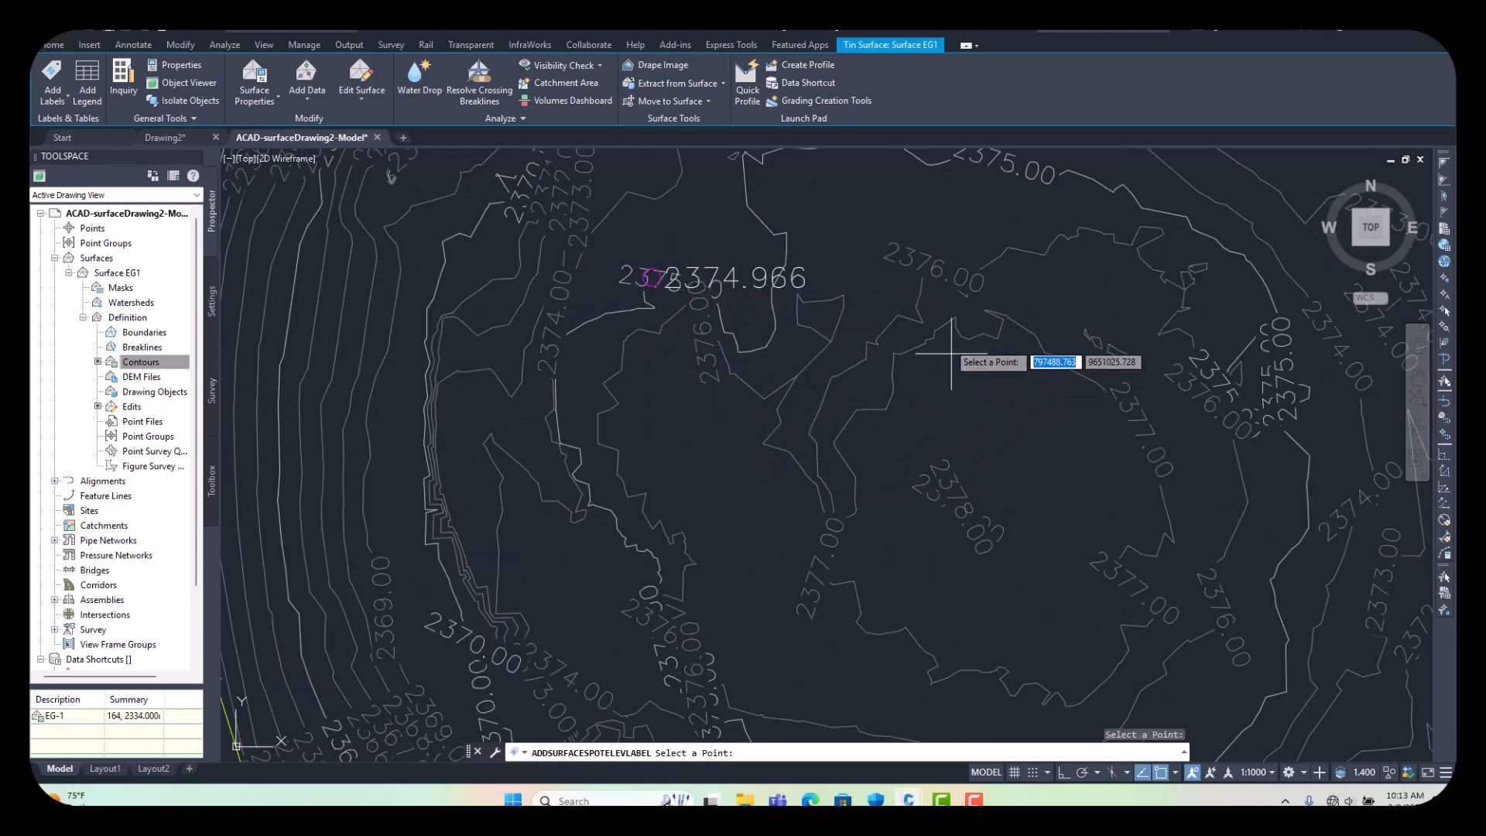
scroll(919, 294, "up", 3)
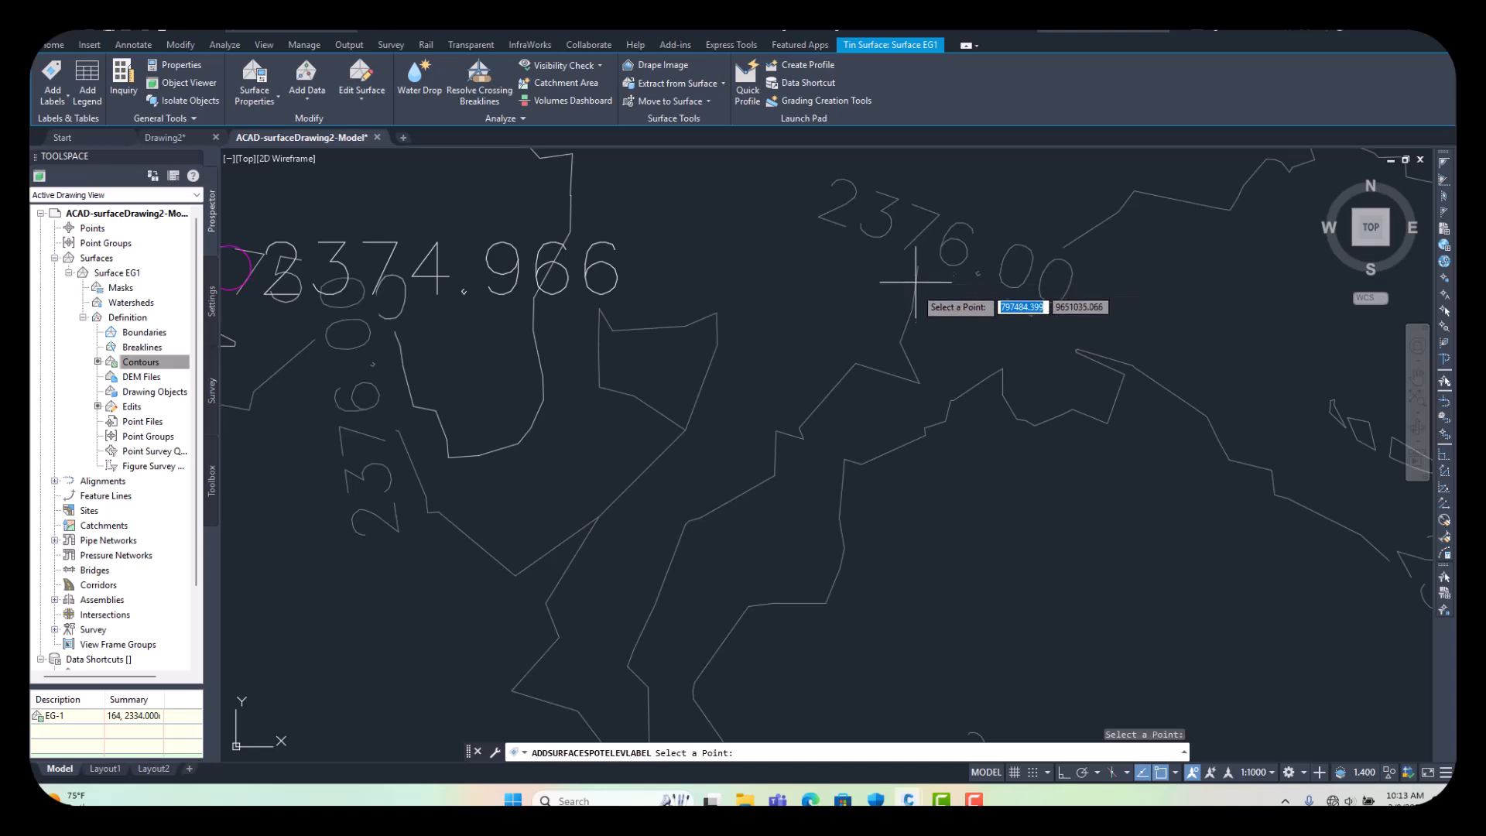
left_click(899, 342)
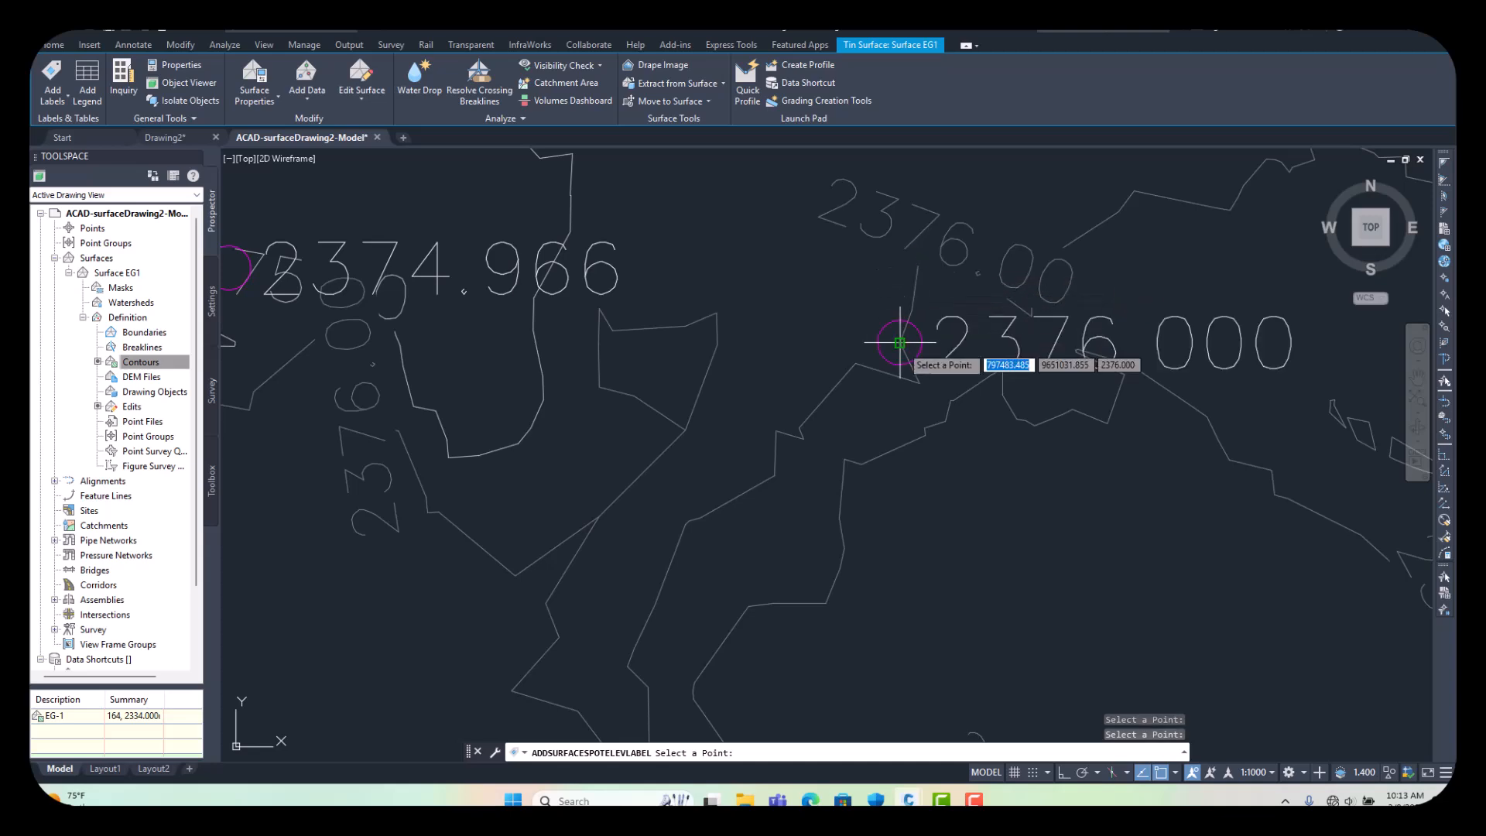
scroll(891, 249, "down", 5)
scroll(891, 249, "up", 8)
scroll(898, 495, "up", 2)
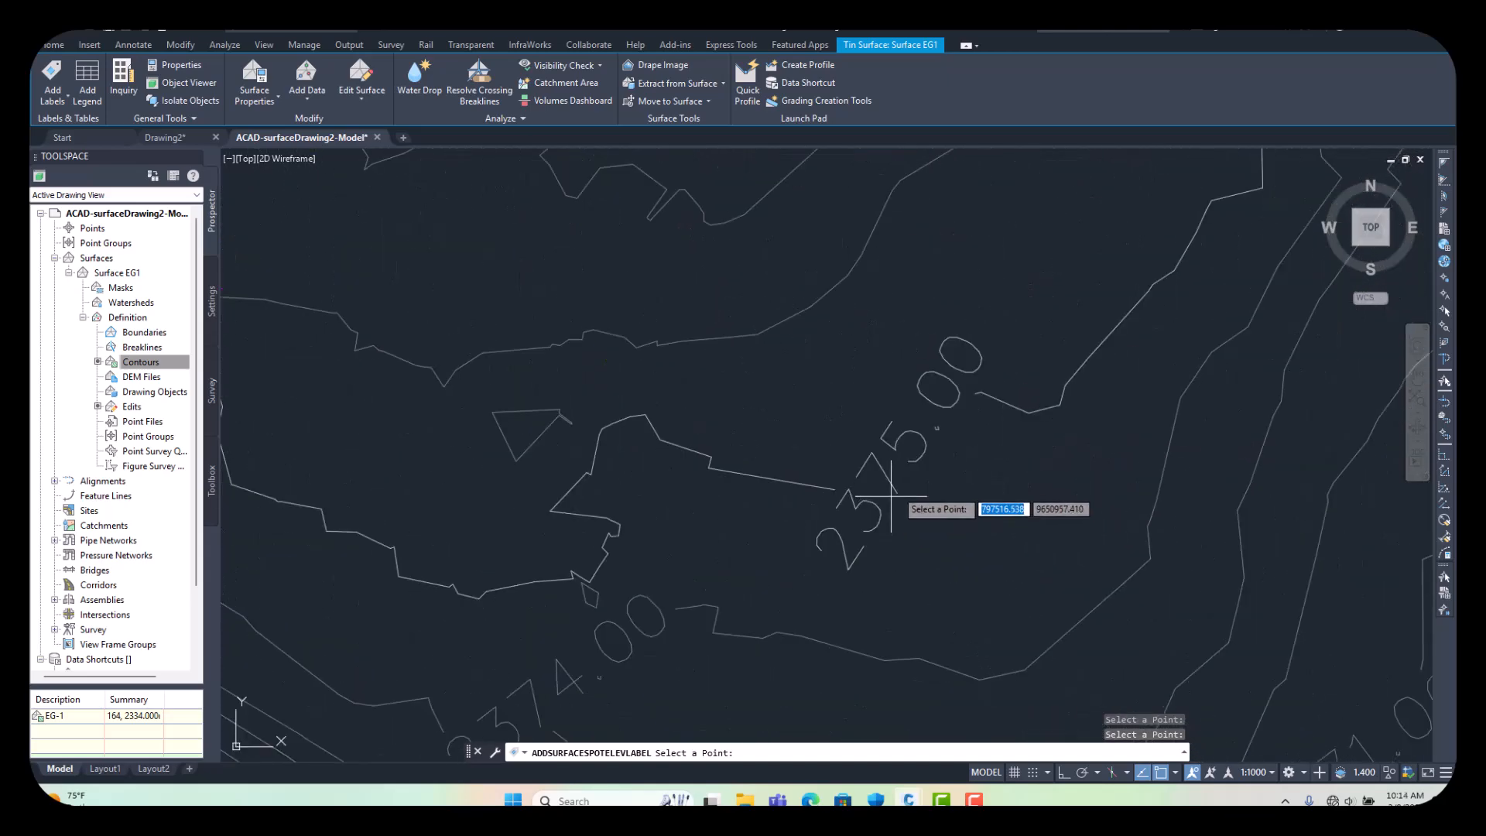
left_click(1027, 414)
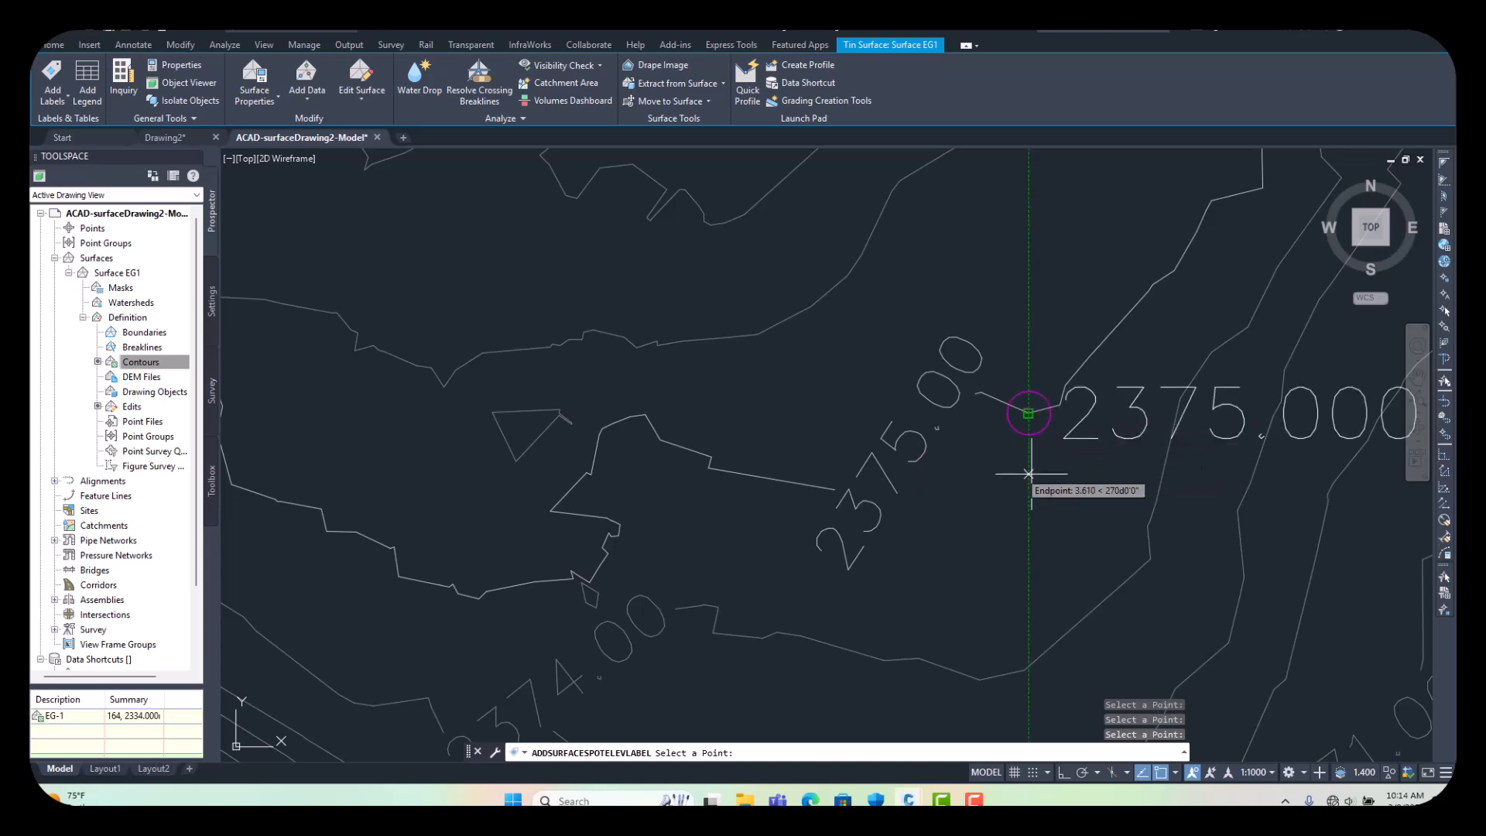
- Place spot elevation labels at vertices of the 2352.00 and 2350.00 contours near the surface's southern end
scroll(971, 431, "down", 3)
scroll(1022, 394, "down", 5)
scroll(1029, 604, "up", 8)
scroll(1063, 505, "up", 2)
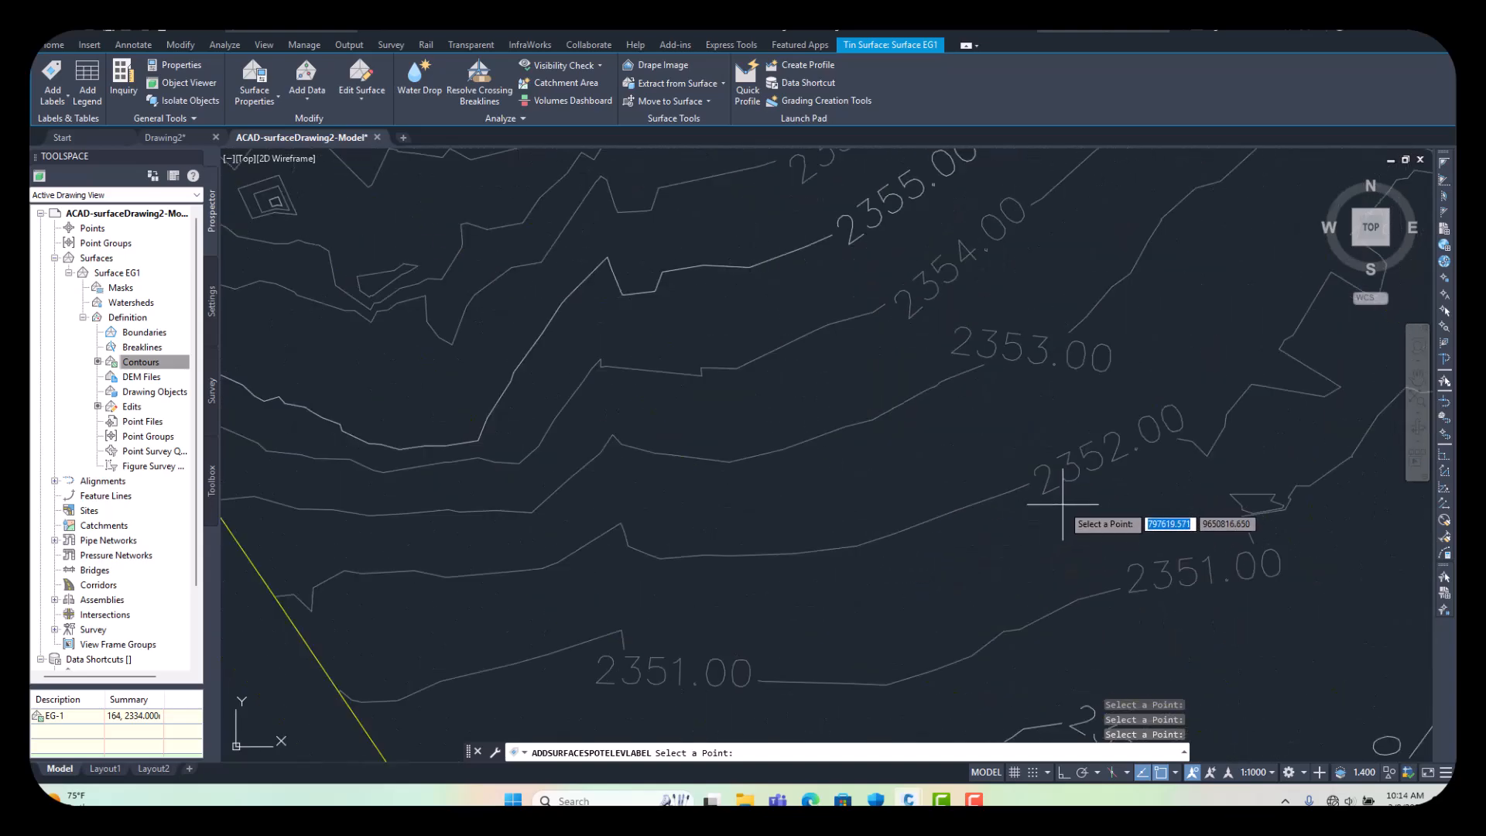
left_click(1206, 456)
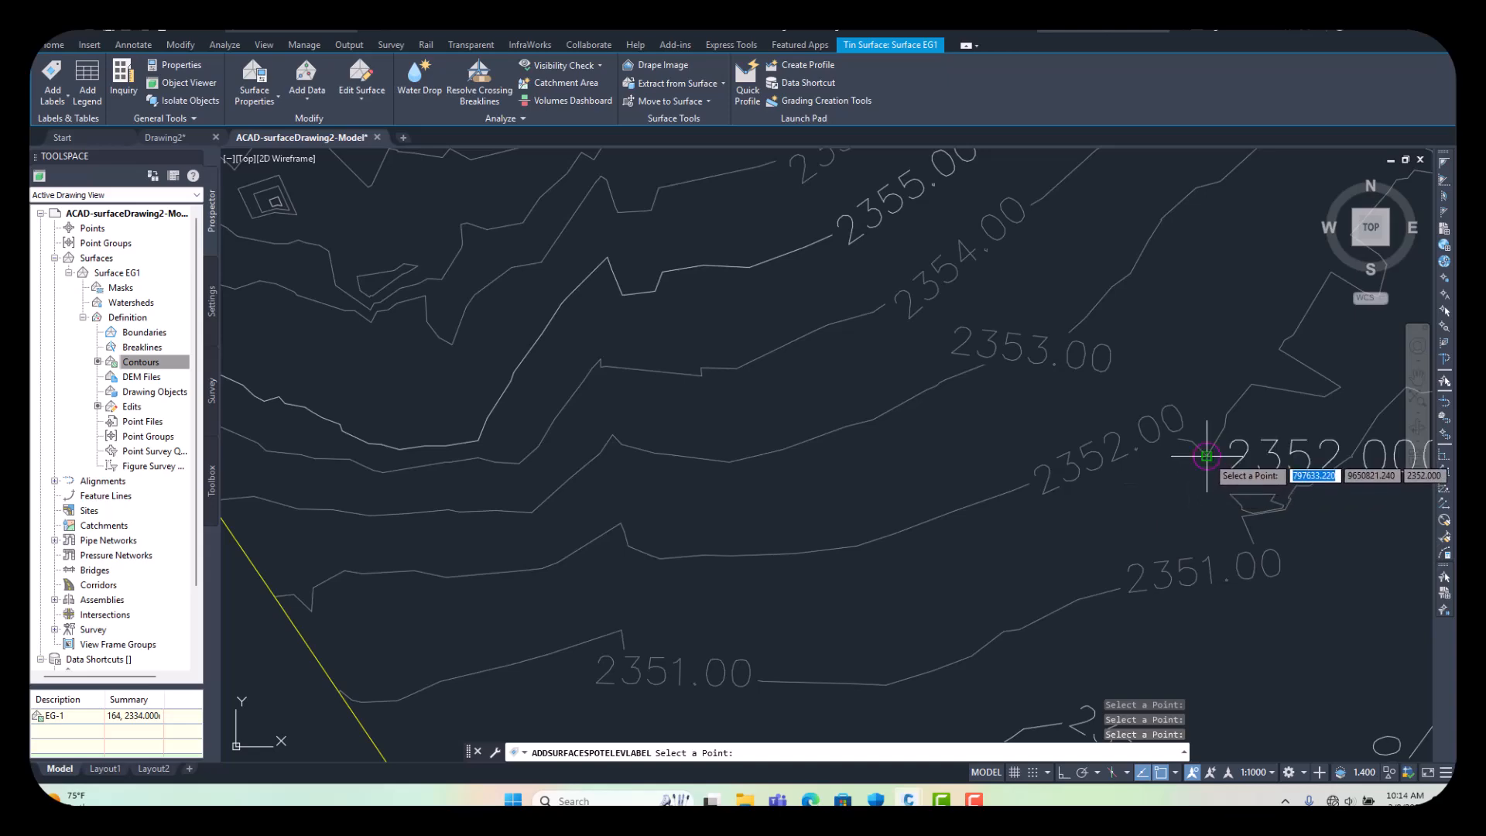
scroll(1029, 495, "down", 5)
scroll(1076, 484, "up", 5)
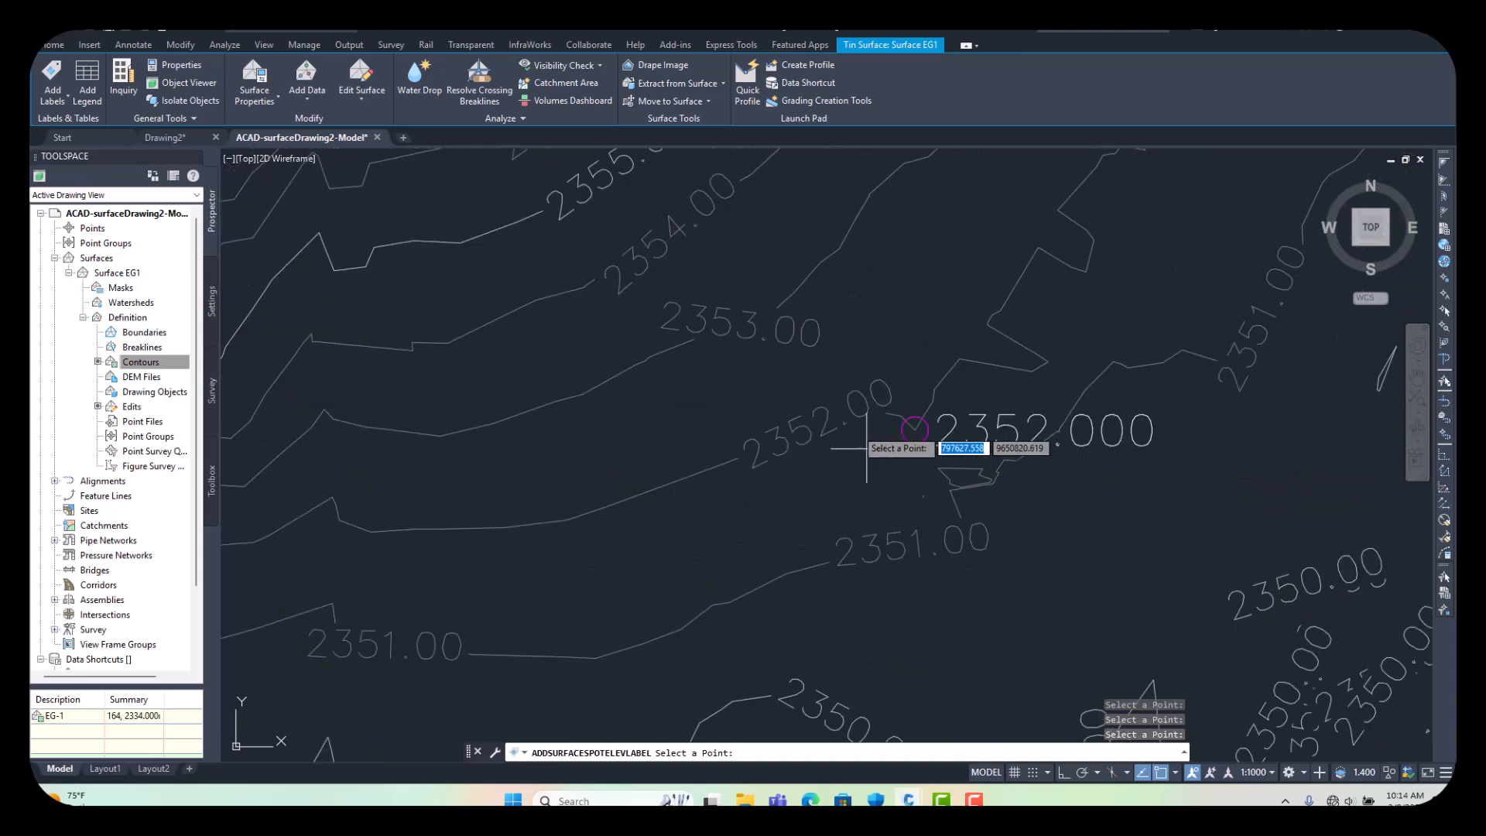
scroll(914, 425, "down", 4)
scroll(884, 563, "up", 2)
scroll(883, 563, "up", 4)
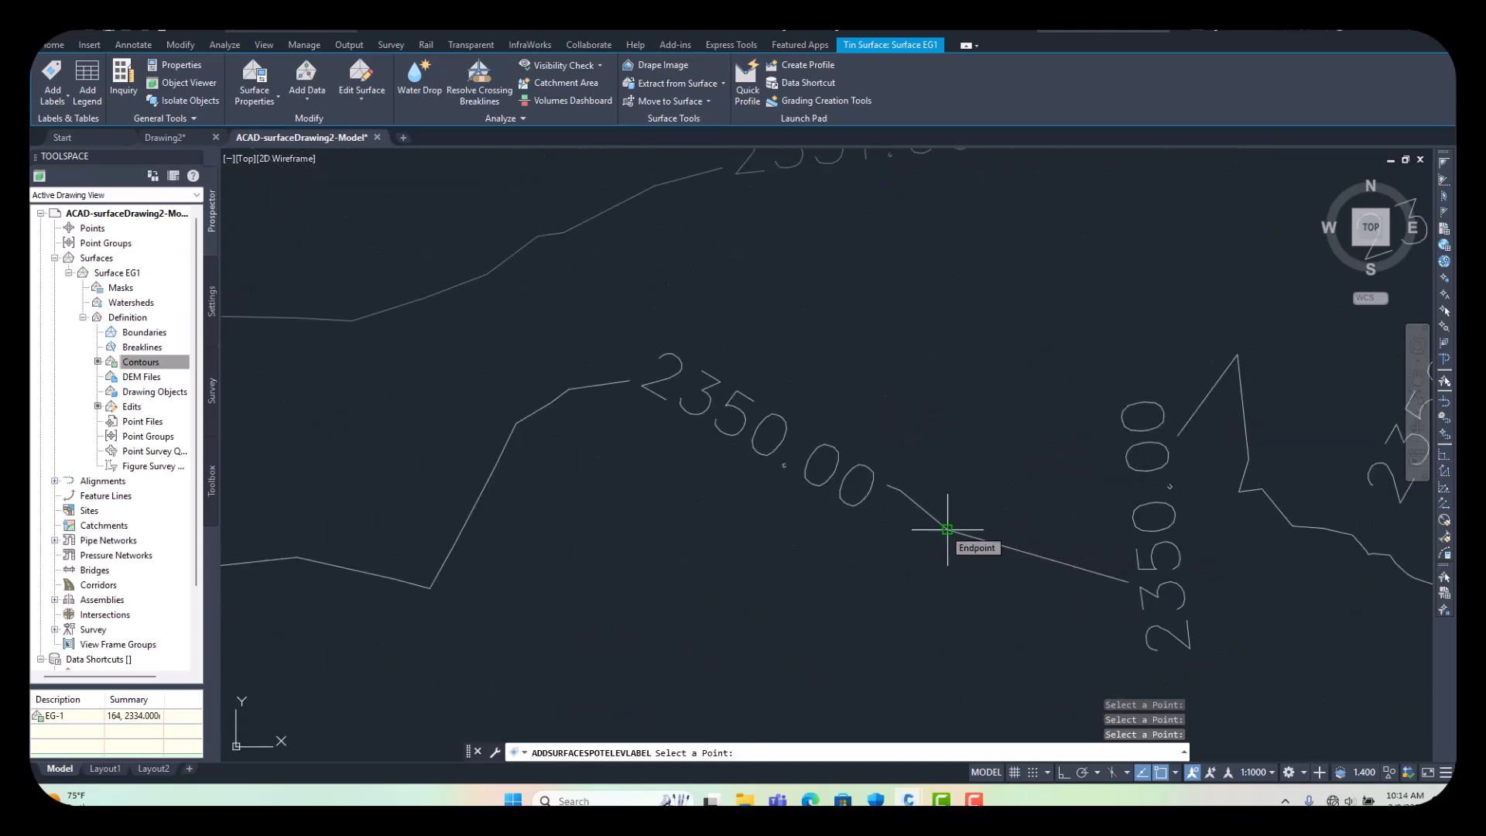
left_click(947, 529)
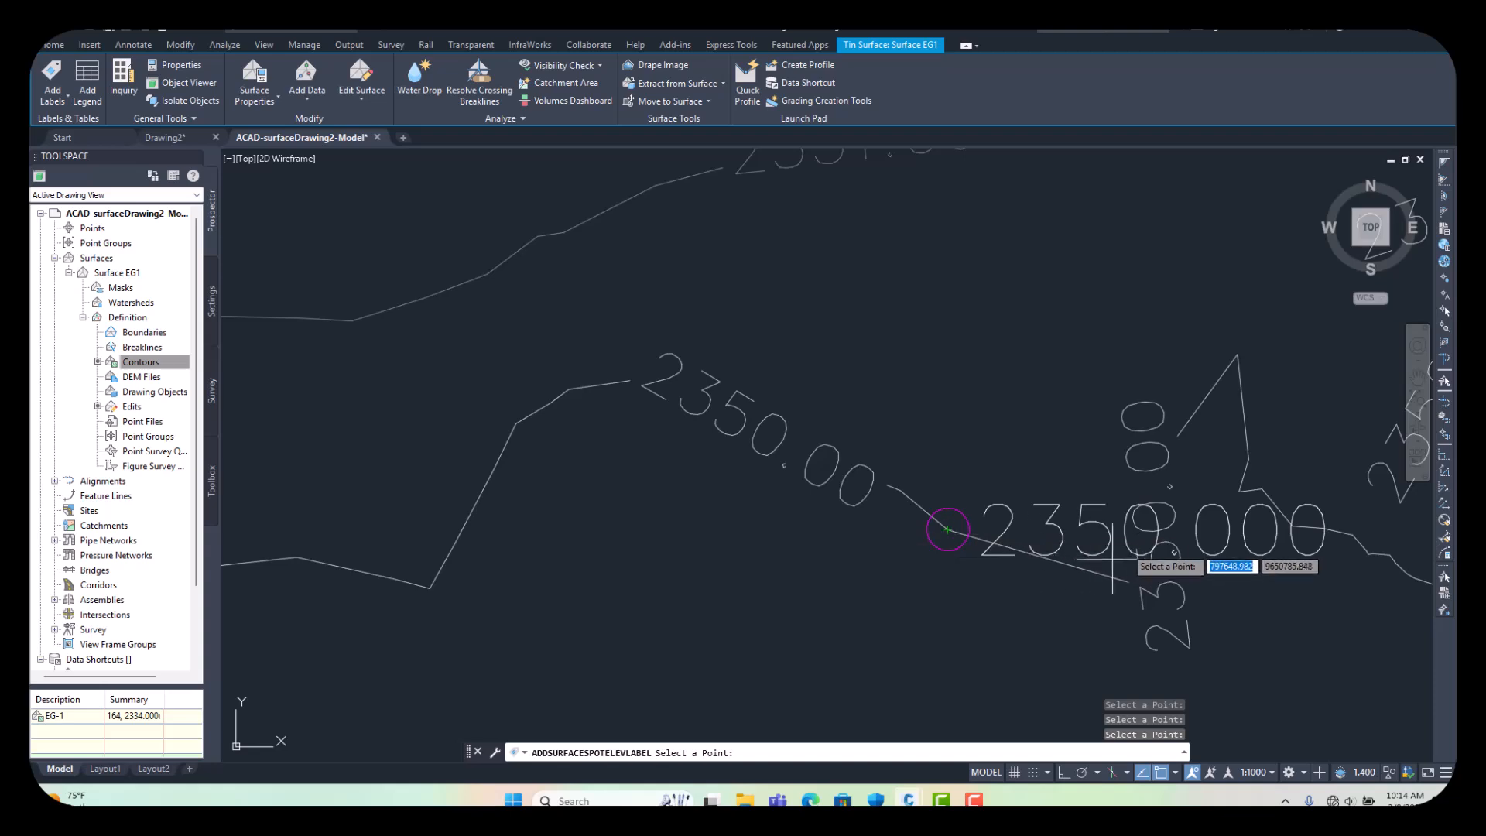
- Place a spot elevation label by the 2351.00 contour near the southwest border and review the labelled surface
scroll(947, 529, "down", 4)
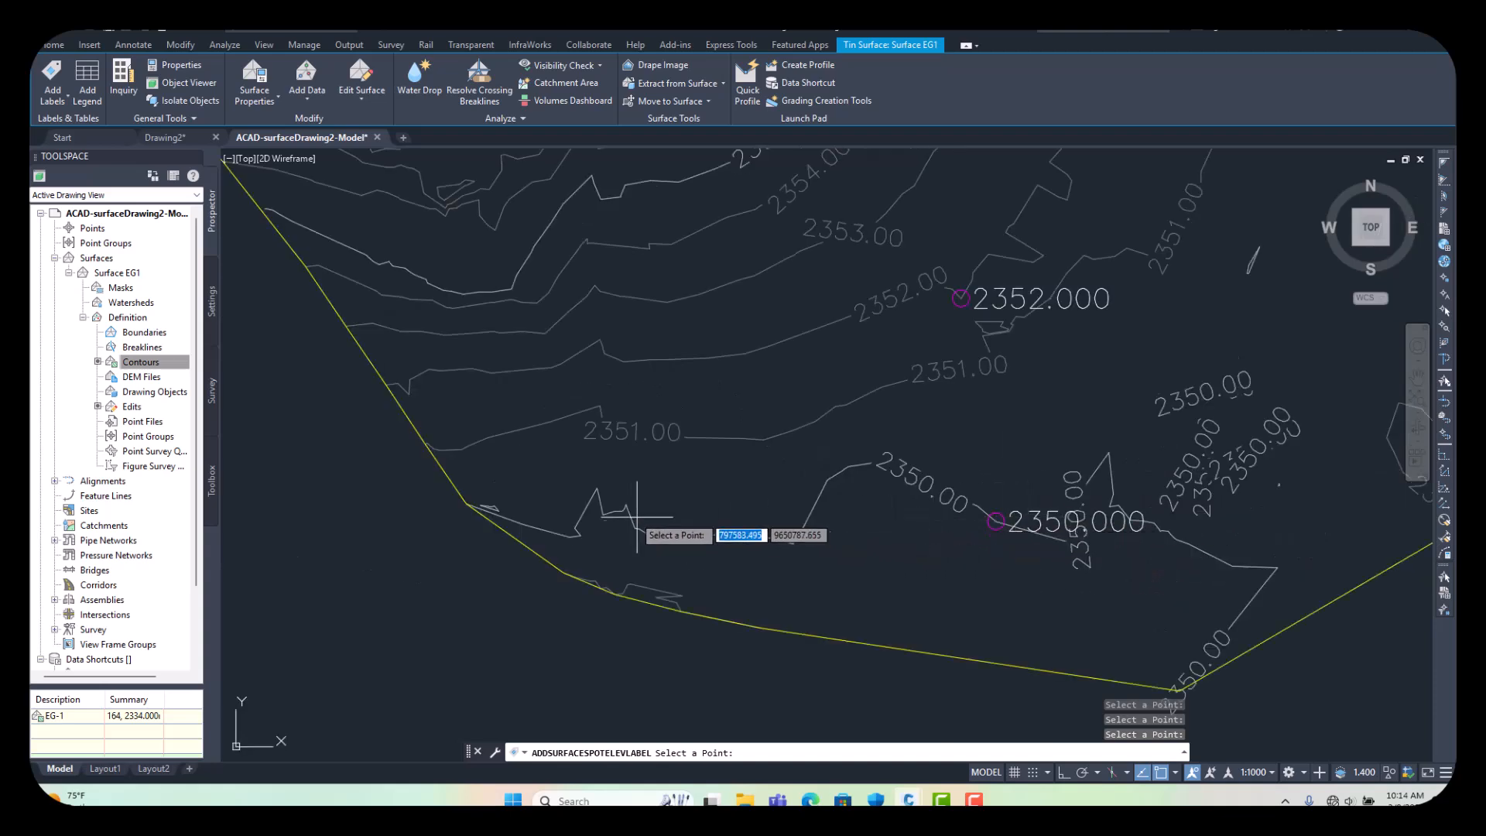
left_click(600, 405)
scroll(735, 428, "up", 4)
scroll(729, 426, "down", 7)
scroll(742, 526, "down", 2)
middle_click_drag(742, 526, 835, 583)
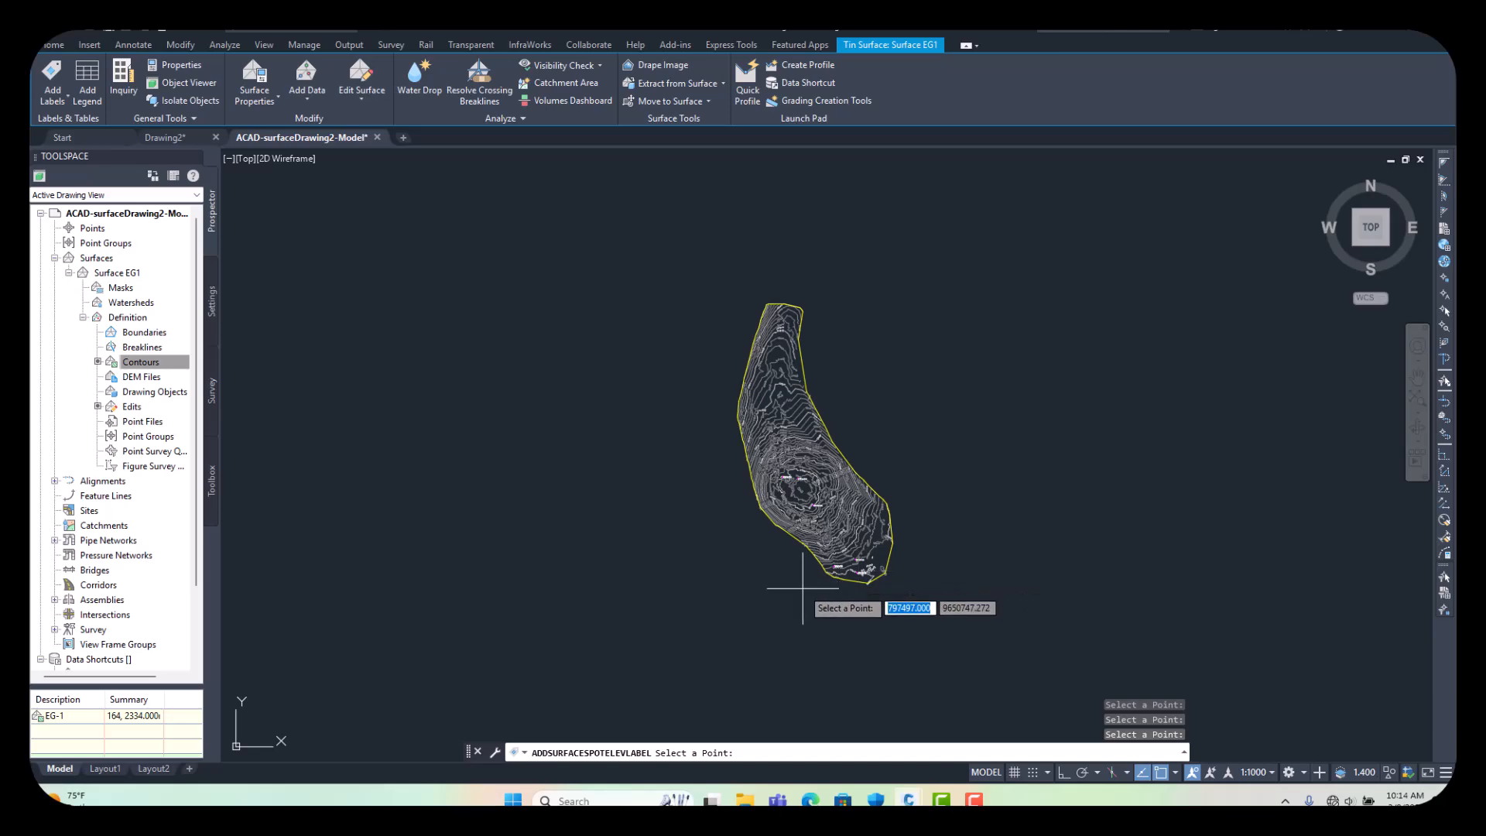
scroll(801, 587, "up", 4)
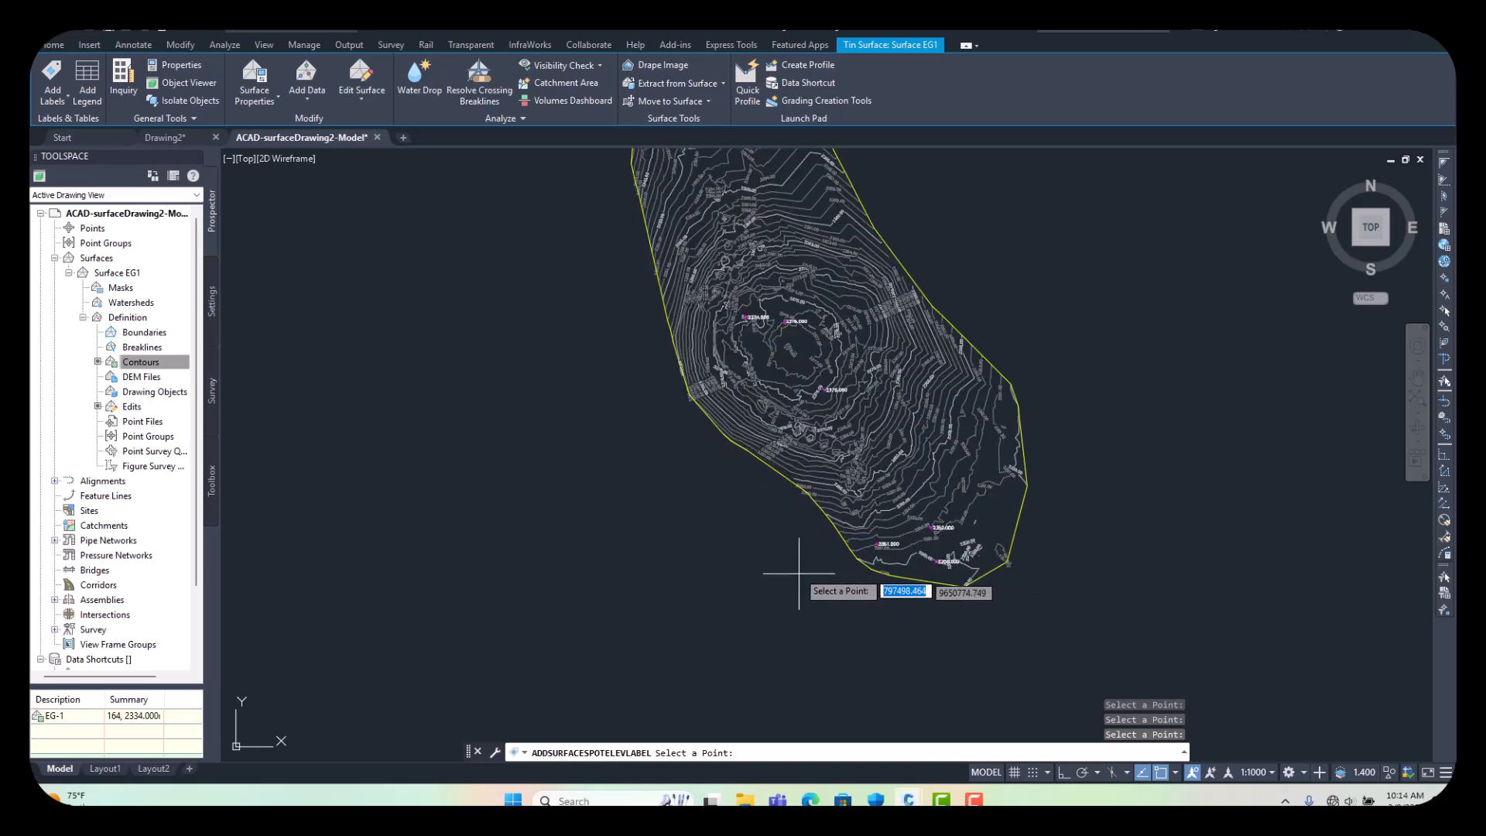
- Examine the spot elevation labels against the contours on Surface EG1's hilltop and southern end, as well as the surface's overall extent
key("Escape")
scroll(770, 272, "up", 5)
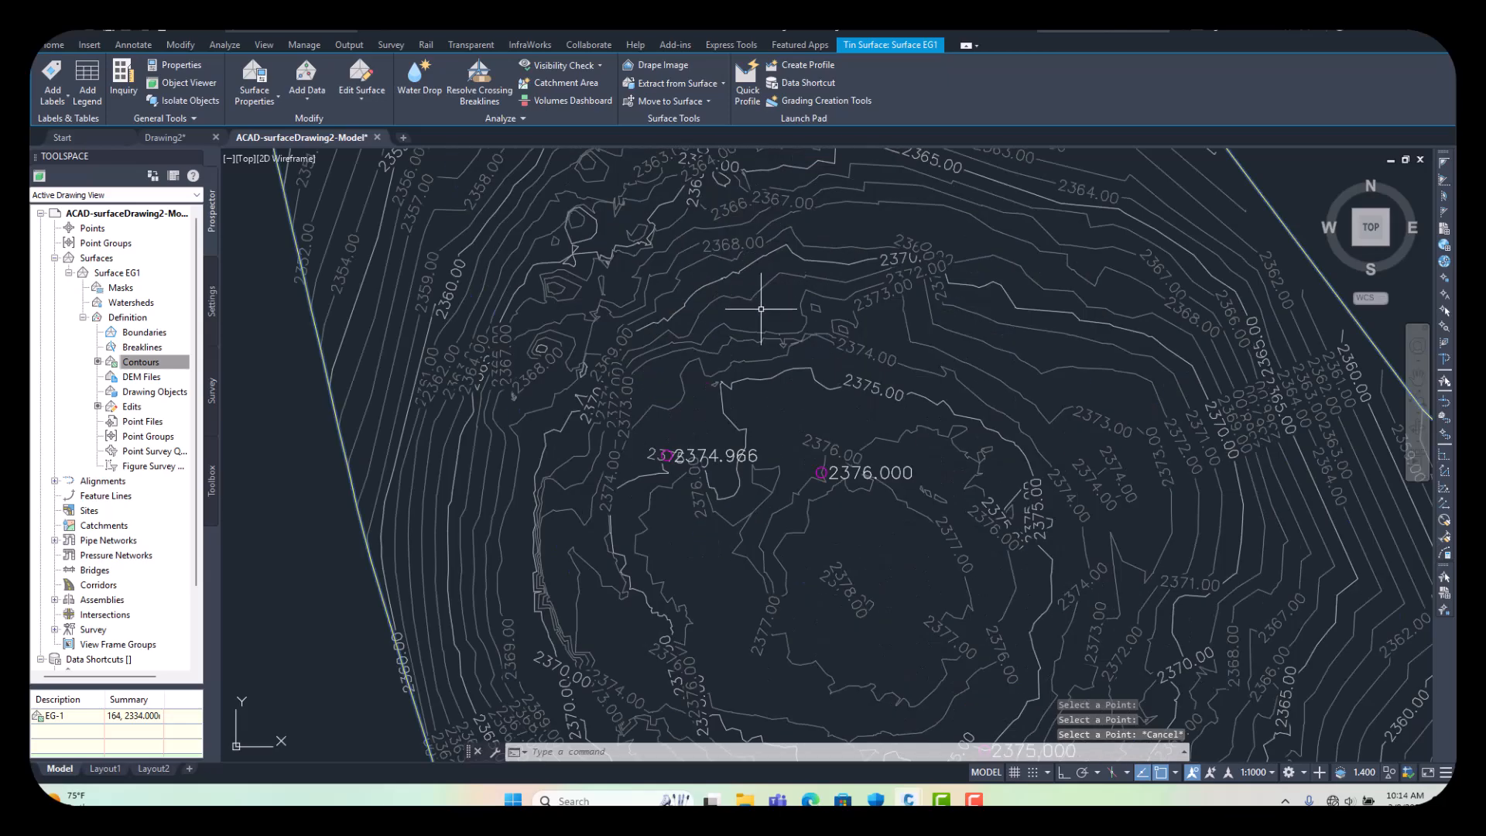
scroll(765, 446, "down", 5)
scroll(764, 492, "up", 3)
scroll(773, 480, "down", 5)
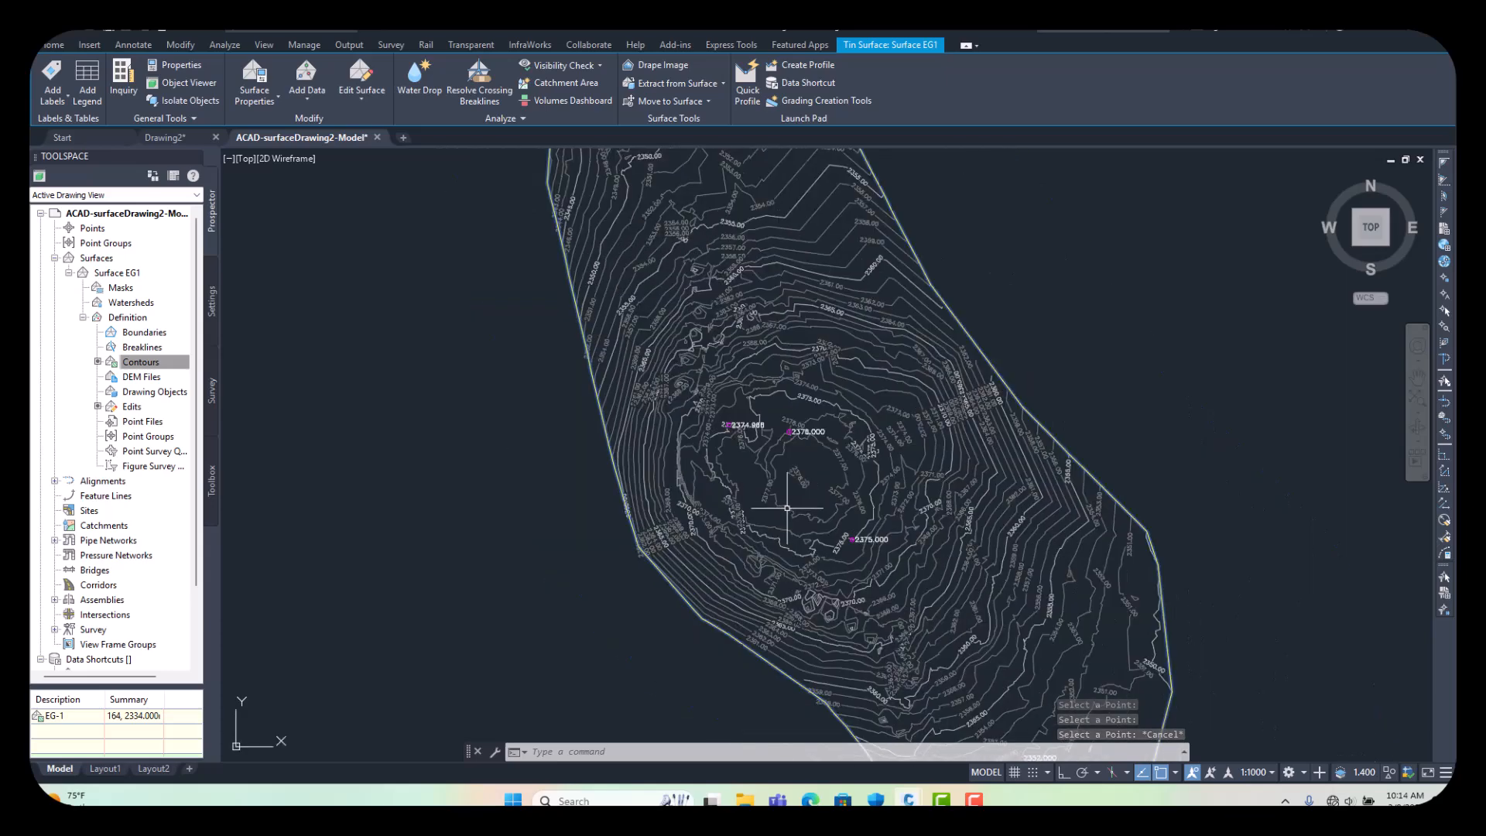
scroll(782, 465, "up", 4)
scroll(796, 479, "up", 2)
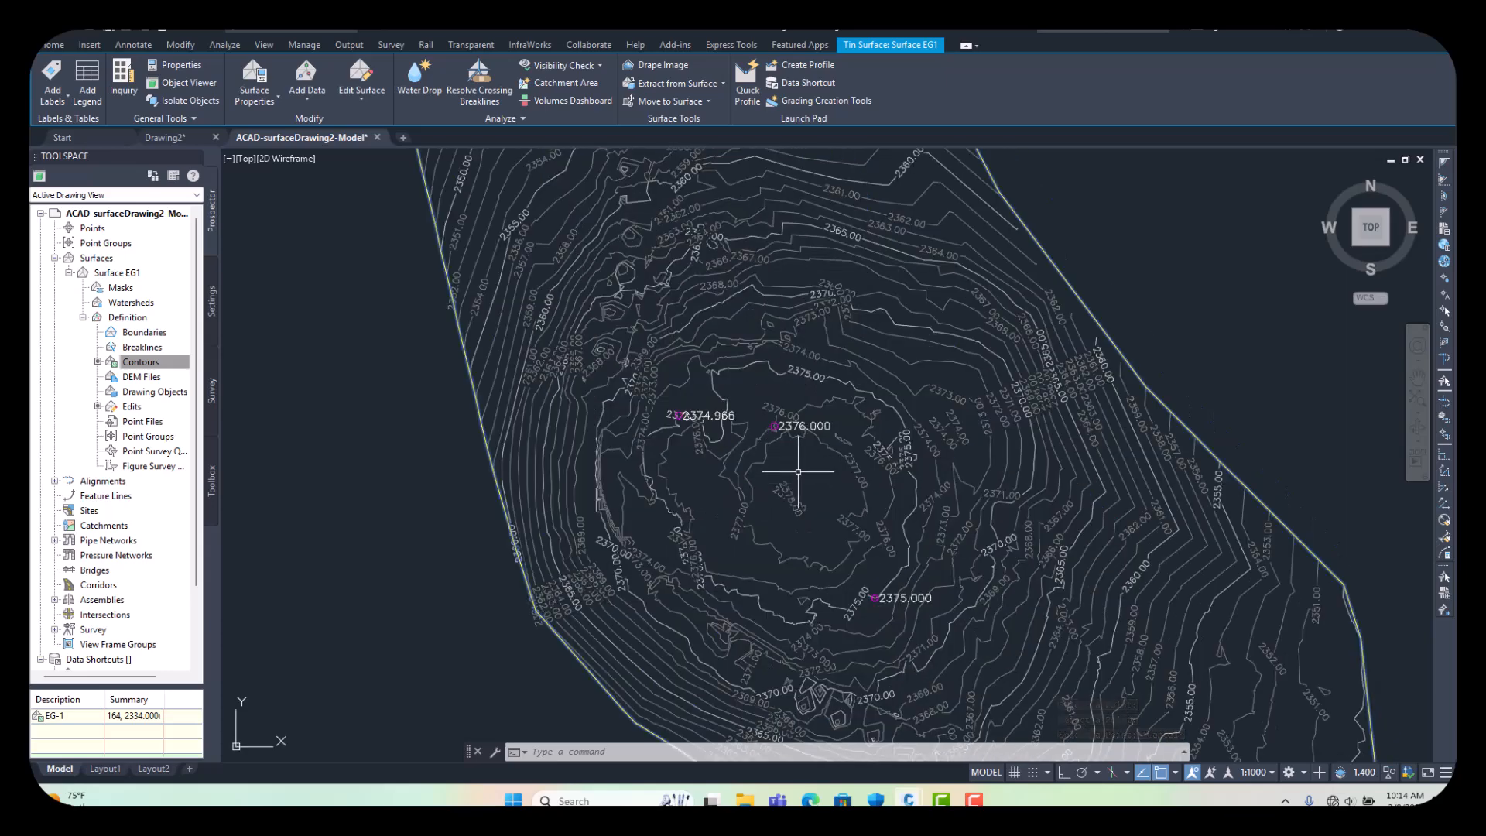
scroll(799, 470, "down", 5)
scroll(805, 486, "up", 4)
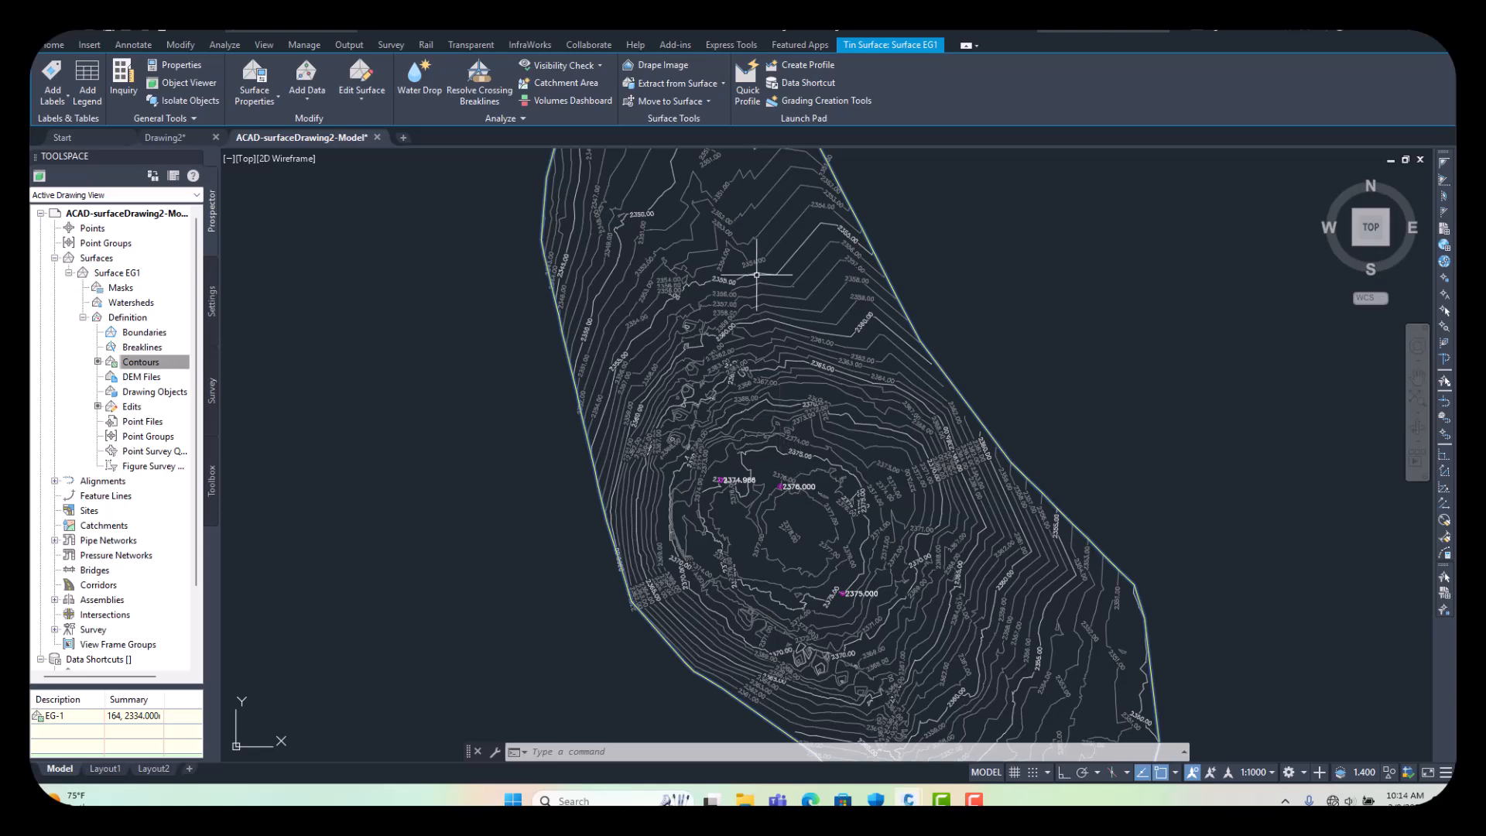
scroll(681, 302, "down", 4)
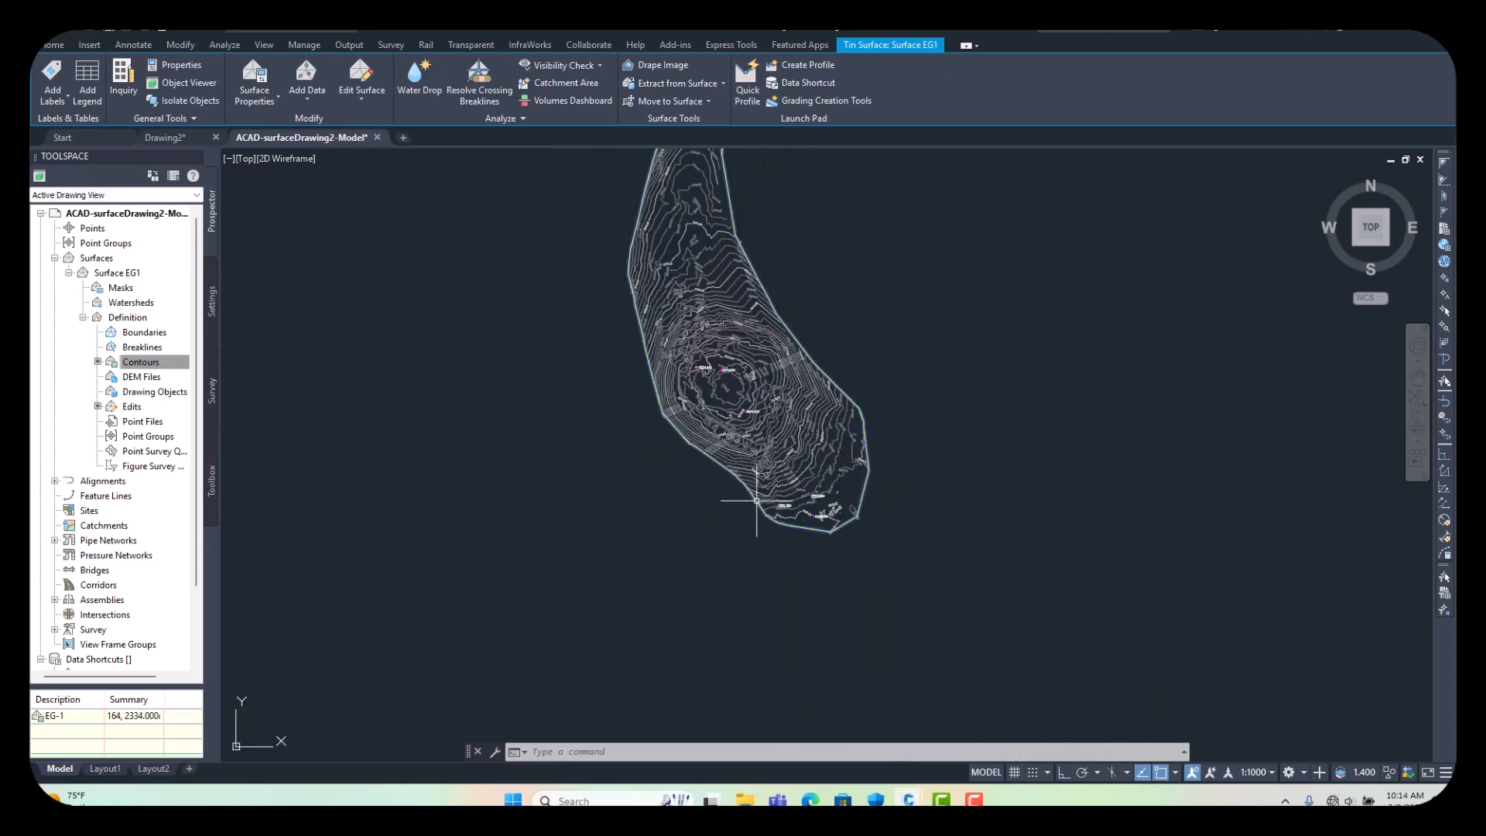
scroll(790, 503, "up", 4)
scroll(821, 562, "down", 6)
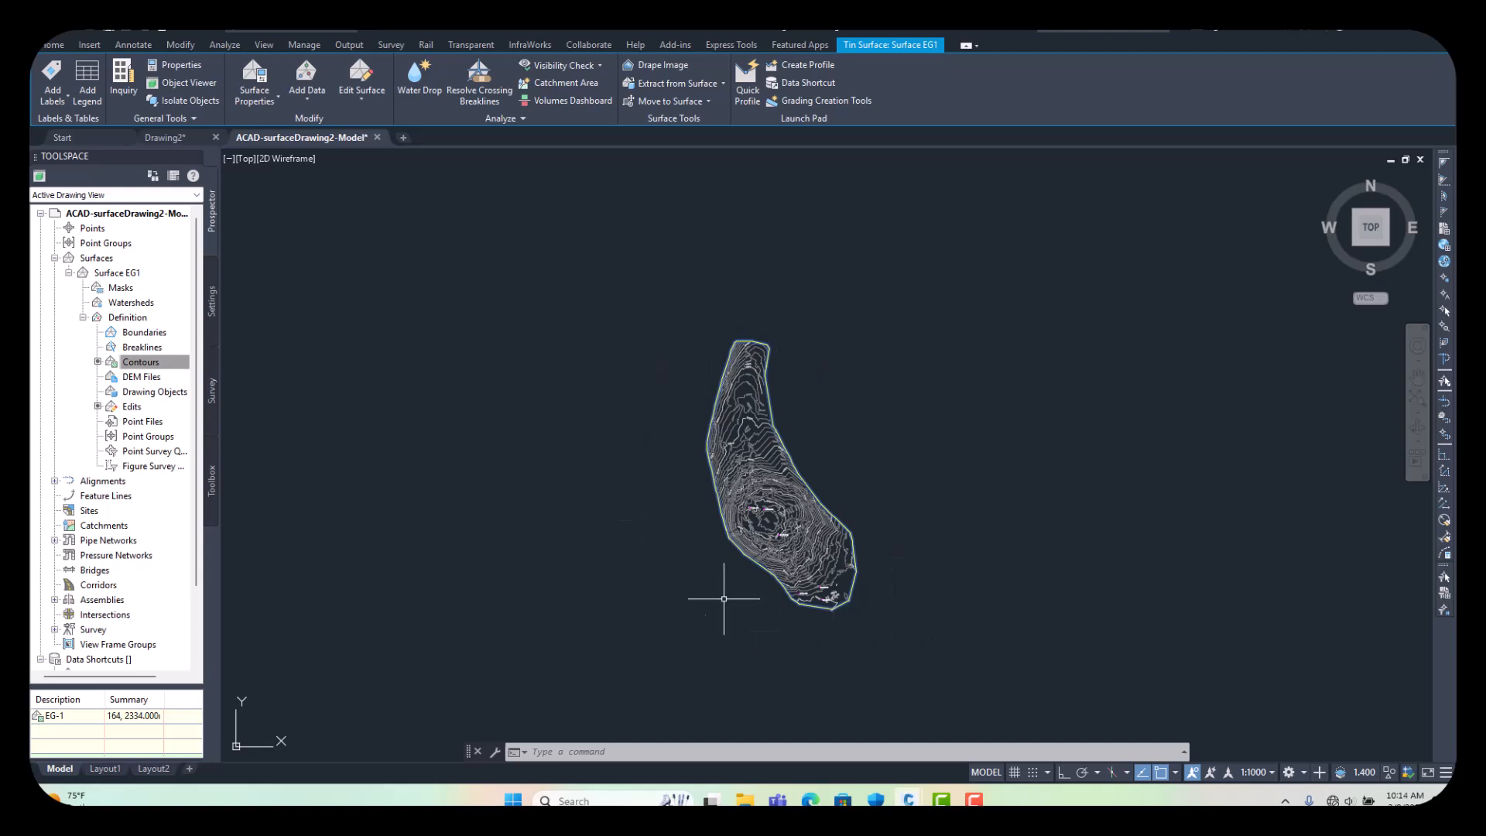
scroll(553, 534, "down", 4)
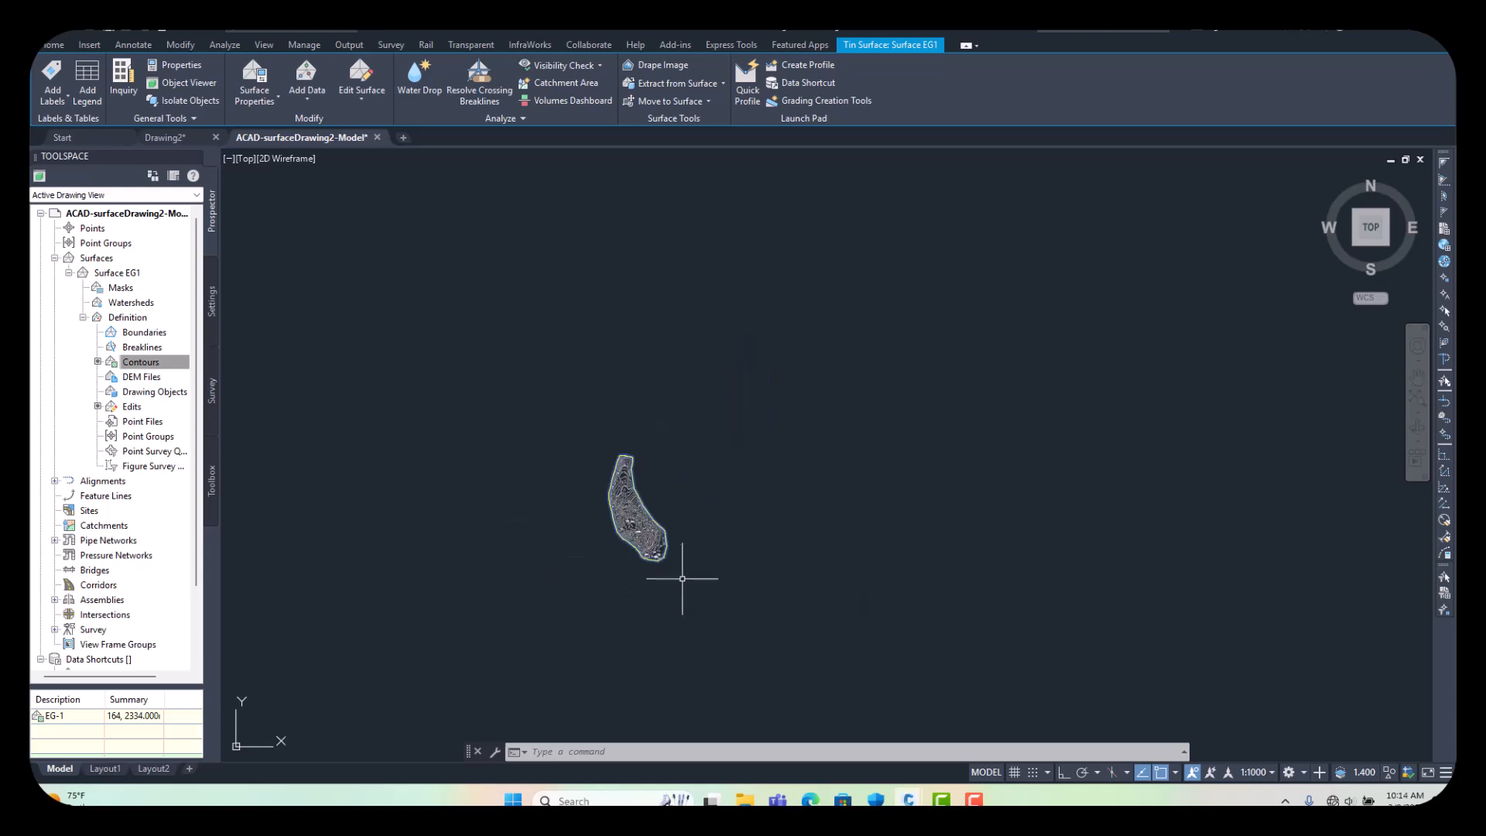
- Draw a short single-segment polyline in the empty area east of Surface EG1
scroll(681, 579, "up", 4)
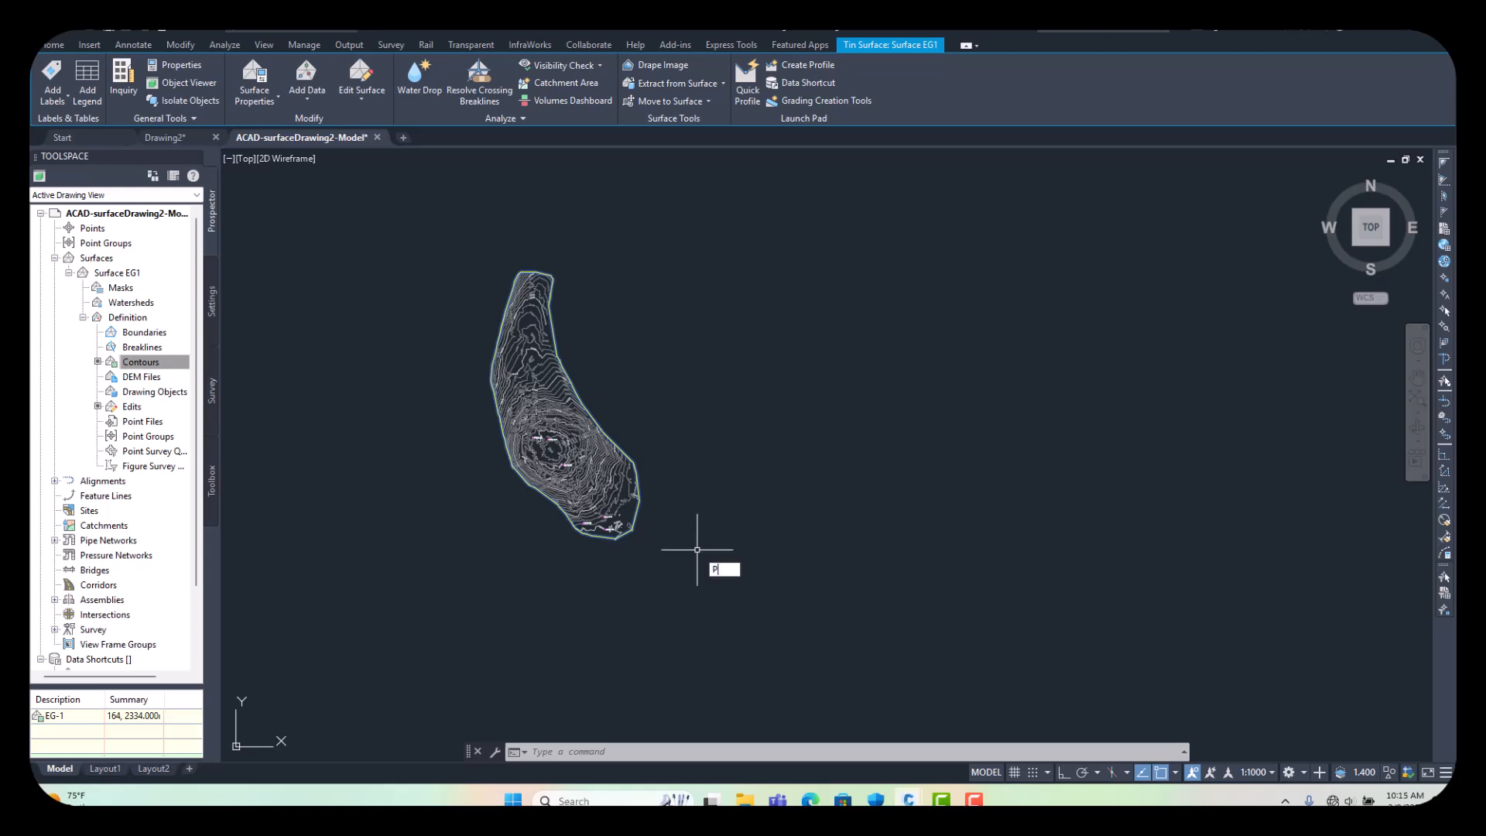
key("Return")
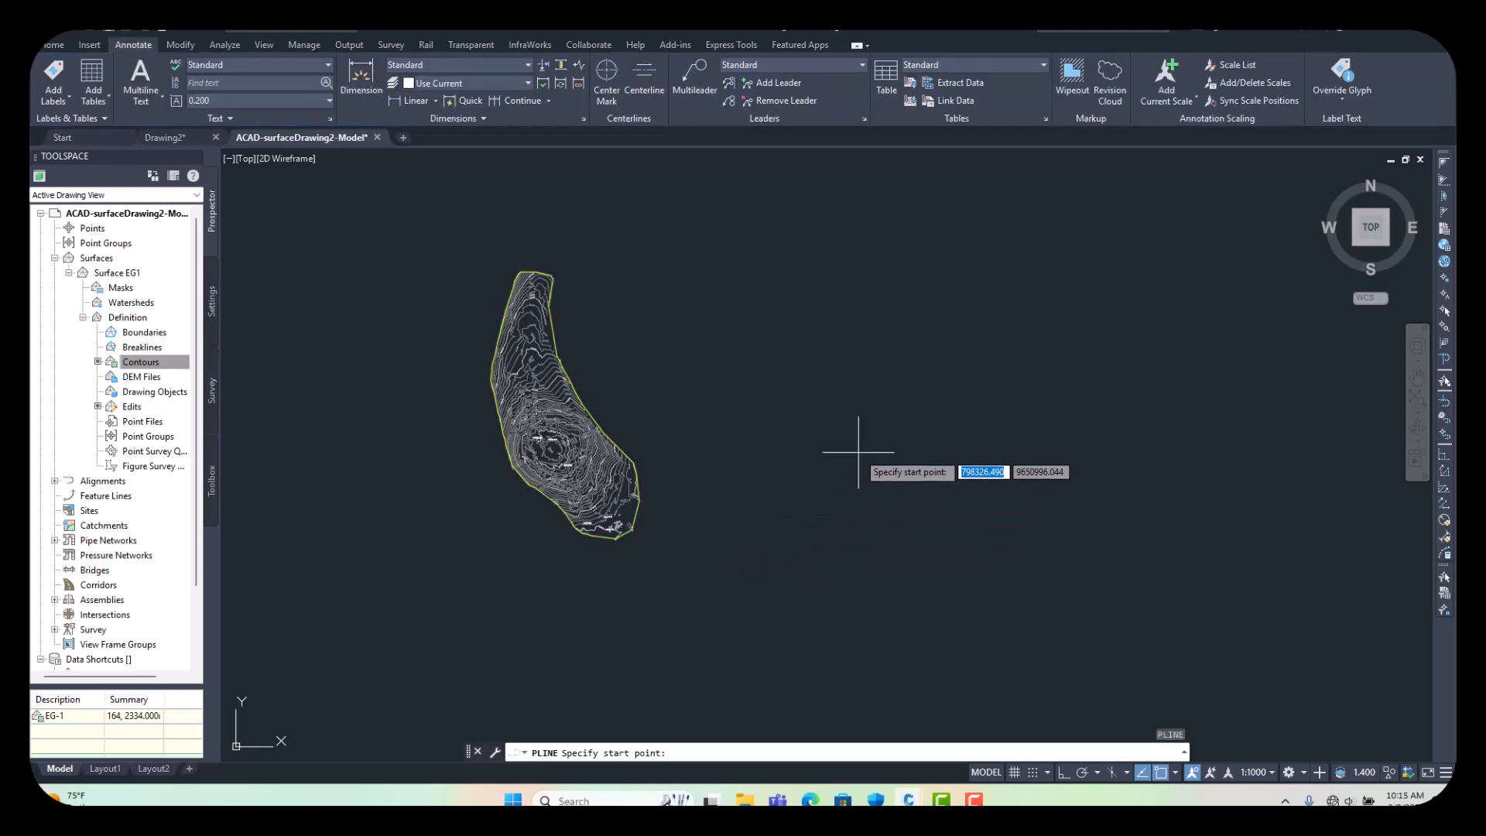
left_click(859, 453)
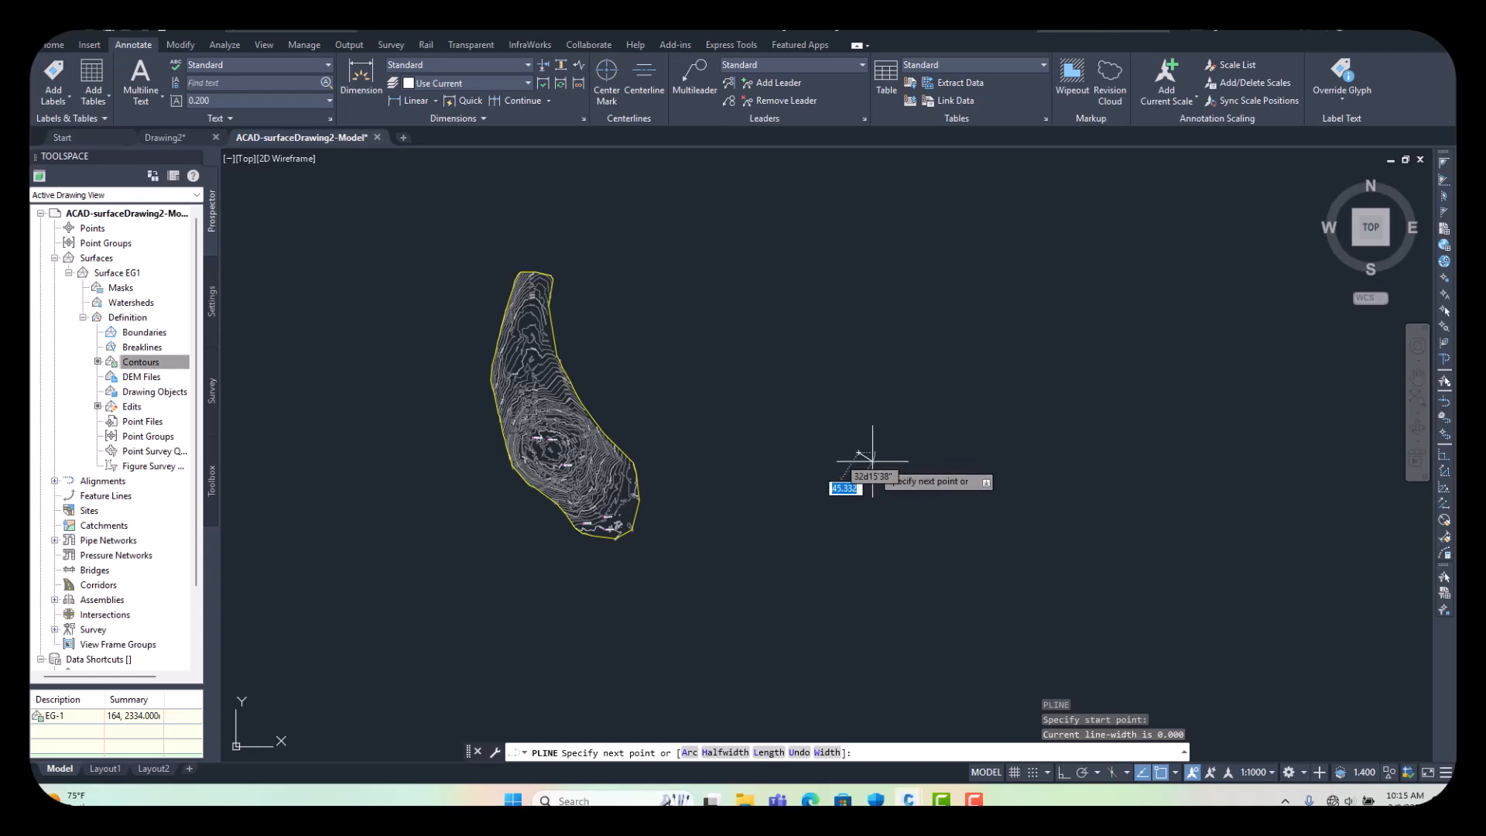
left_click(962, 467)
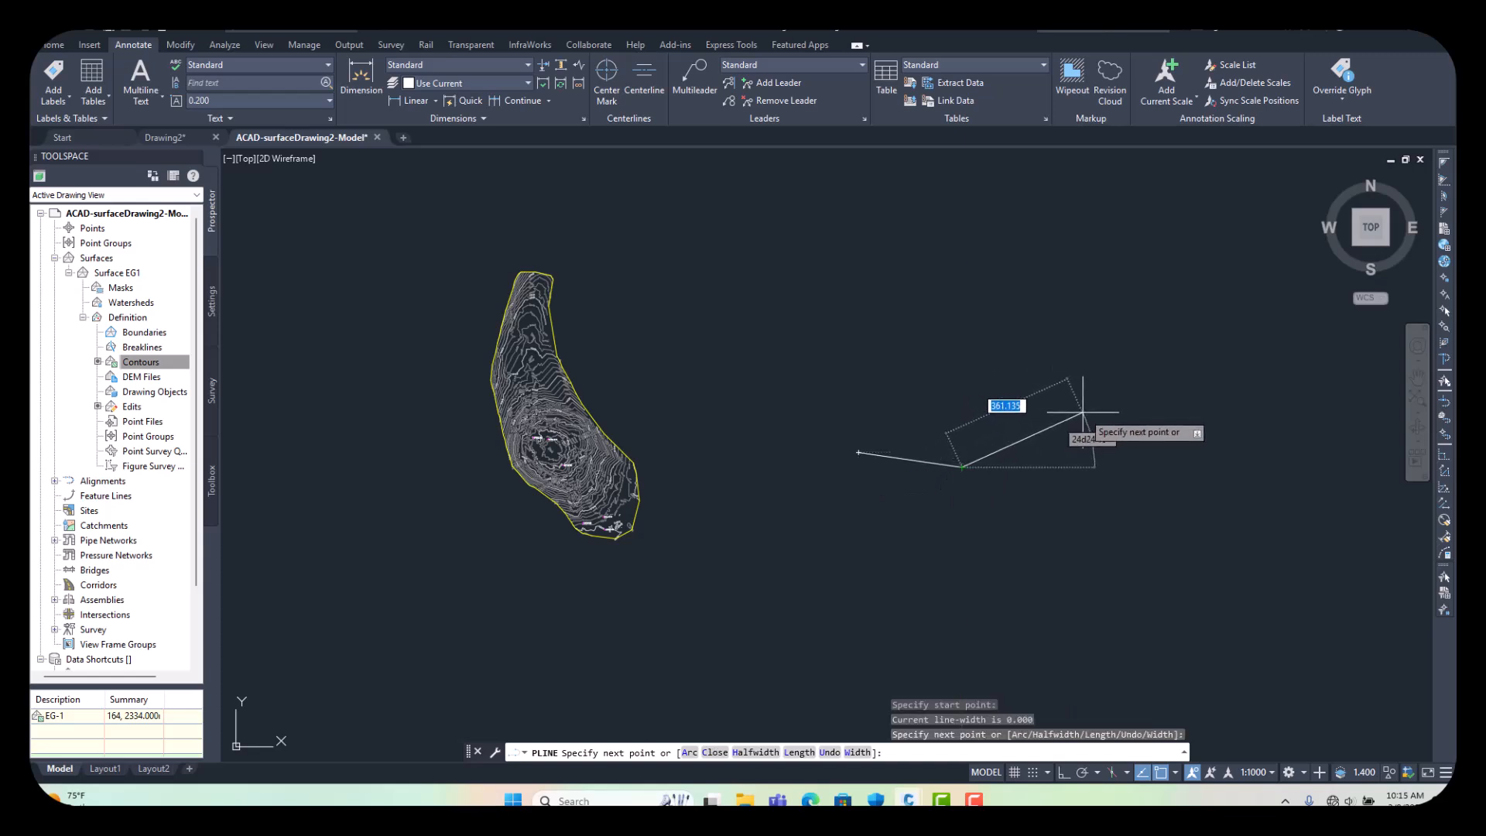
key("Escape")
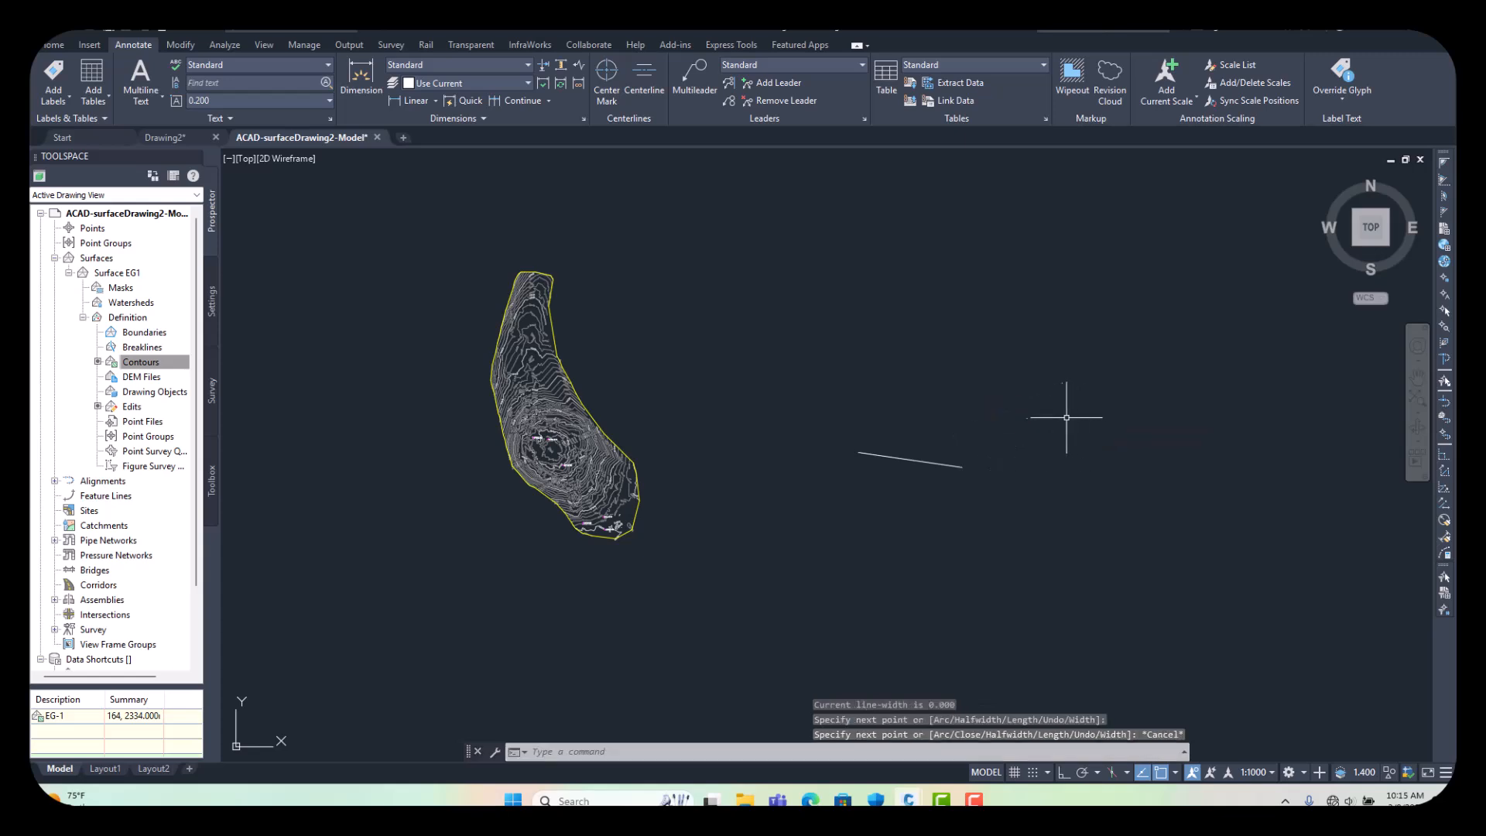
- Draw an open three-segment zigzag polyline just south of the short line, east of Surface EG1
scroll(897, 466, "up", 2)
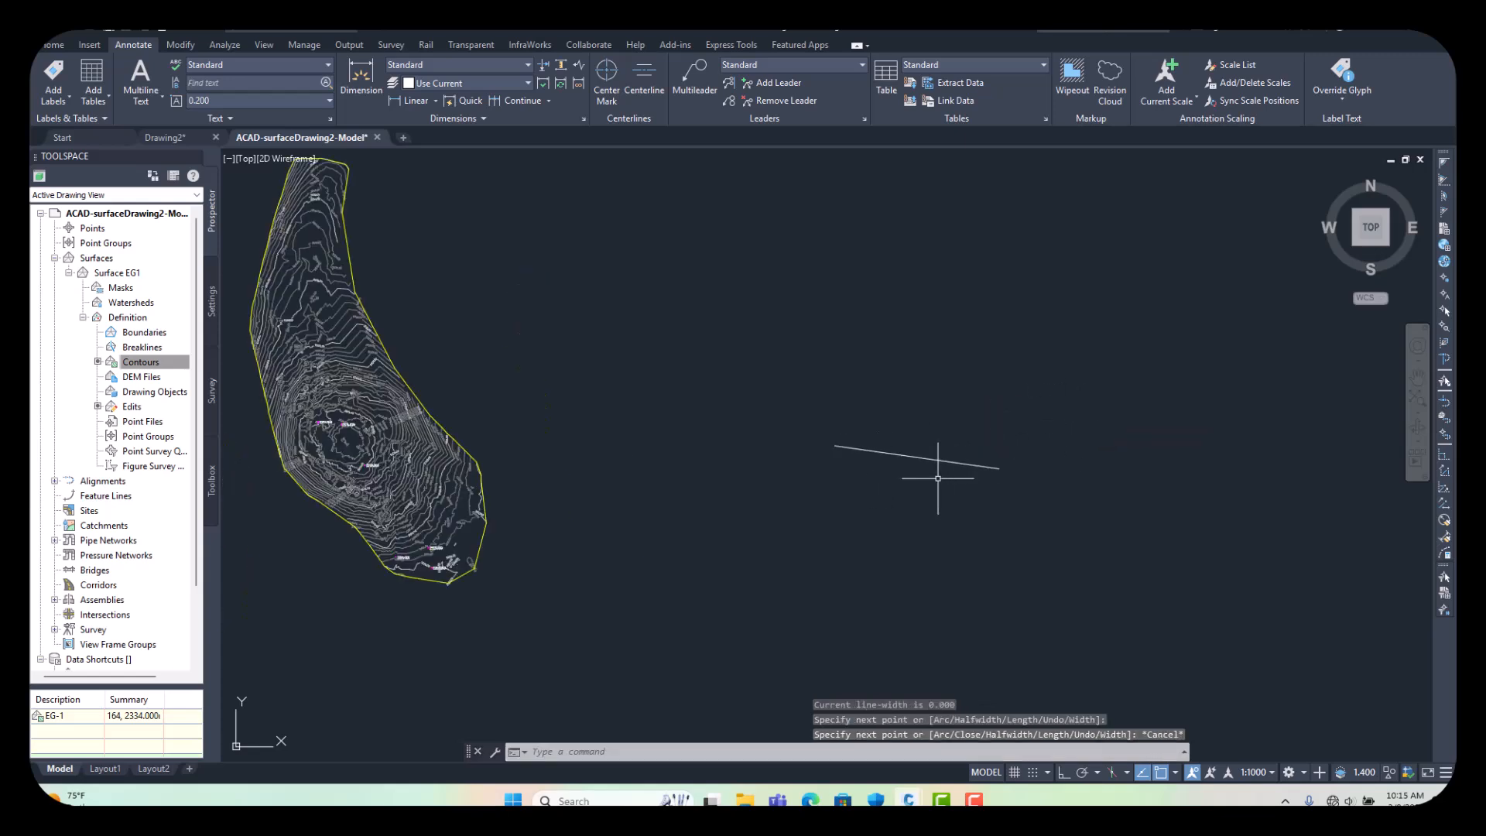
type("PL")
key("Return")
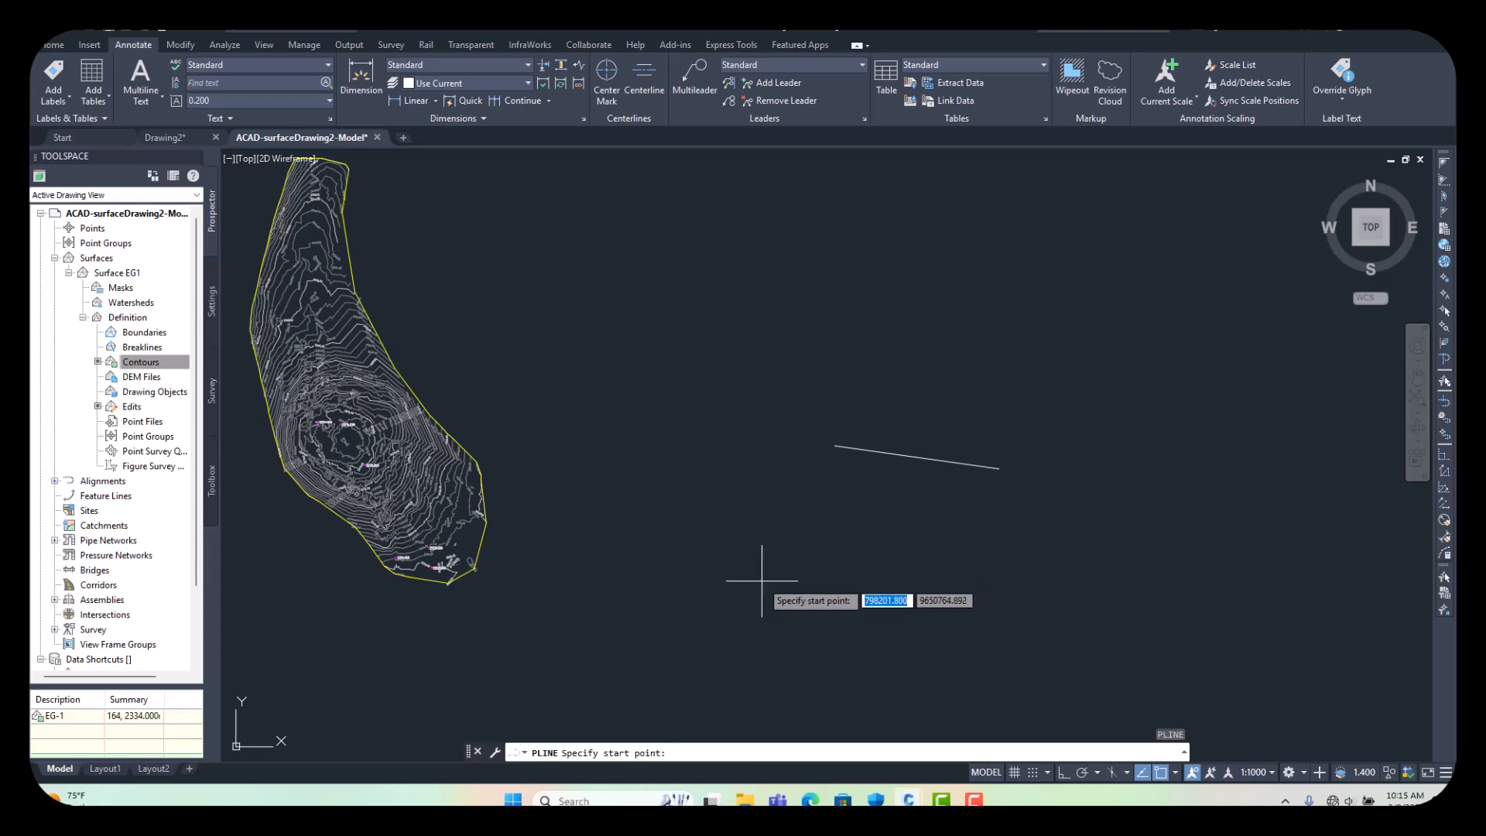
left_click(763, 581)
left_click(968, 486)
left_click(1217, 530)
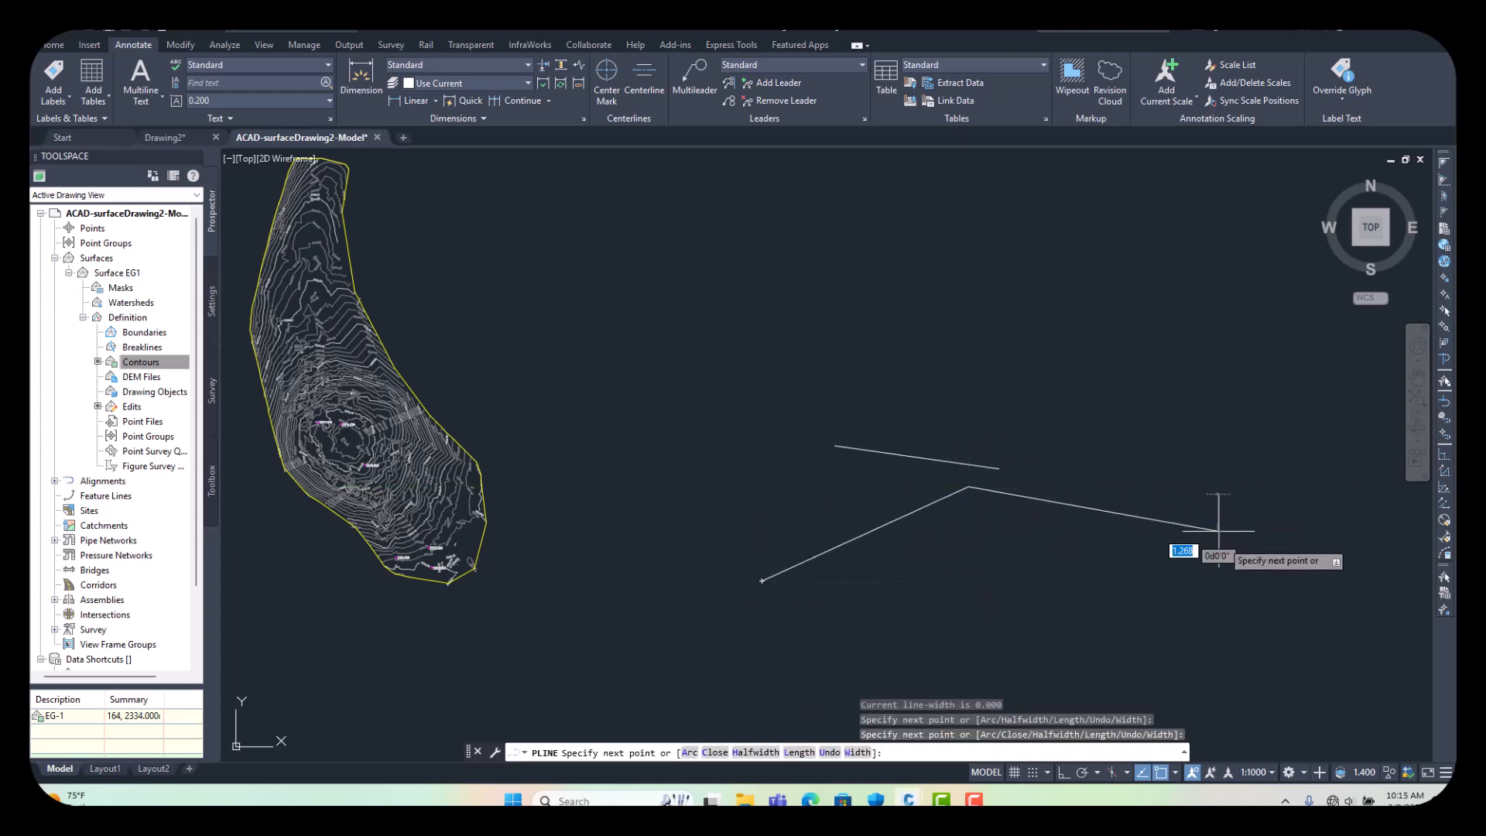
left_click(1314, 439)
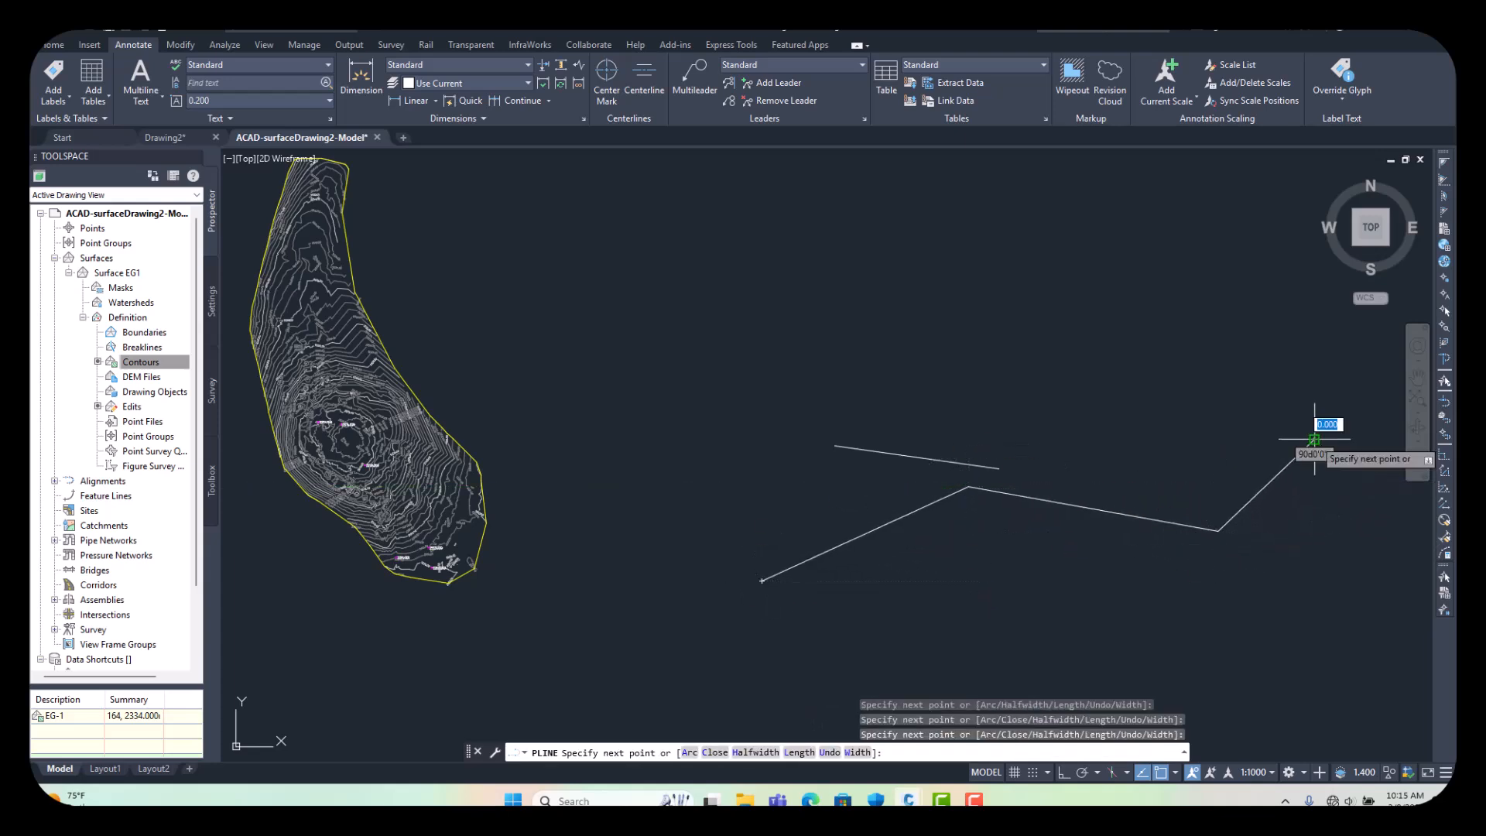
key("Escape")
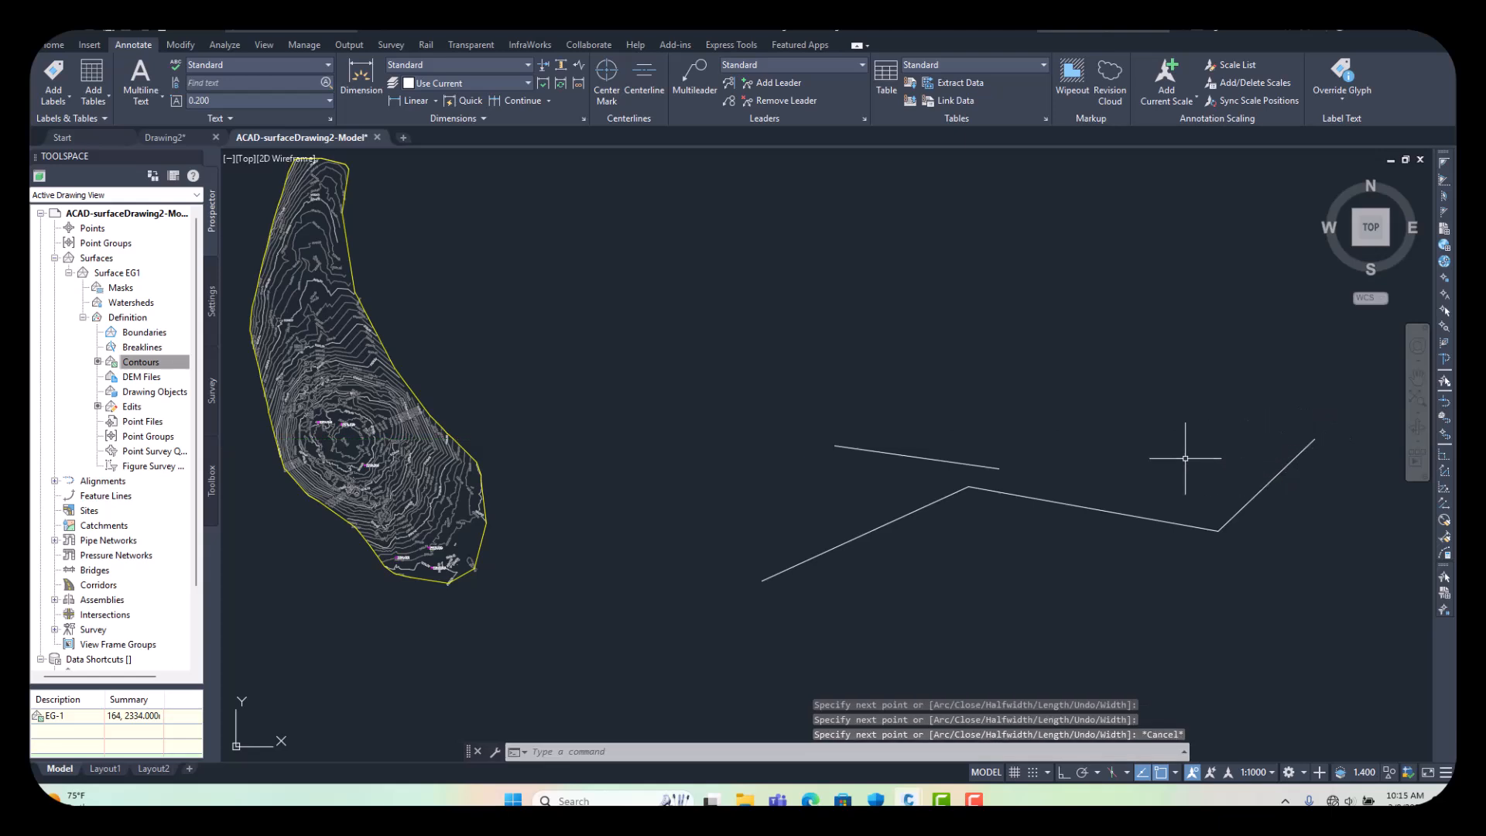
- Erase the short single-segment polyline north of the zigzag polyline
left_click(929, 462)
type("e")
key("Return")
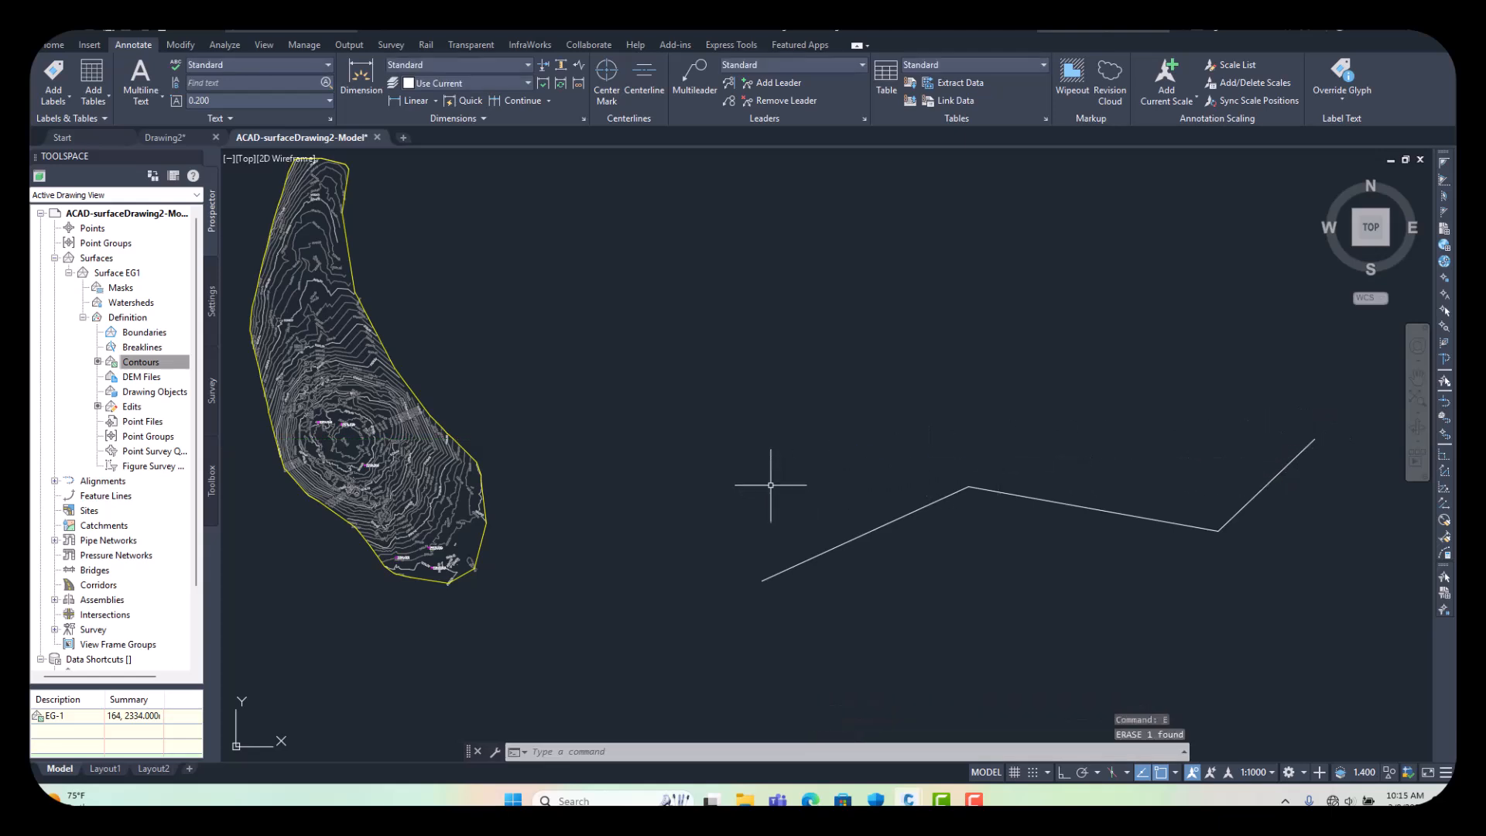
- Draw a second open three-segment polyline north of the zigzag polyline, rising northeast and running roughly east
type("P")
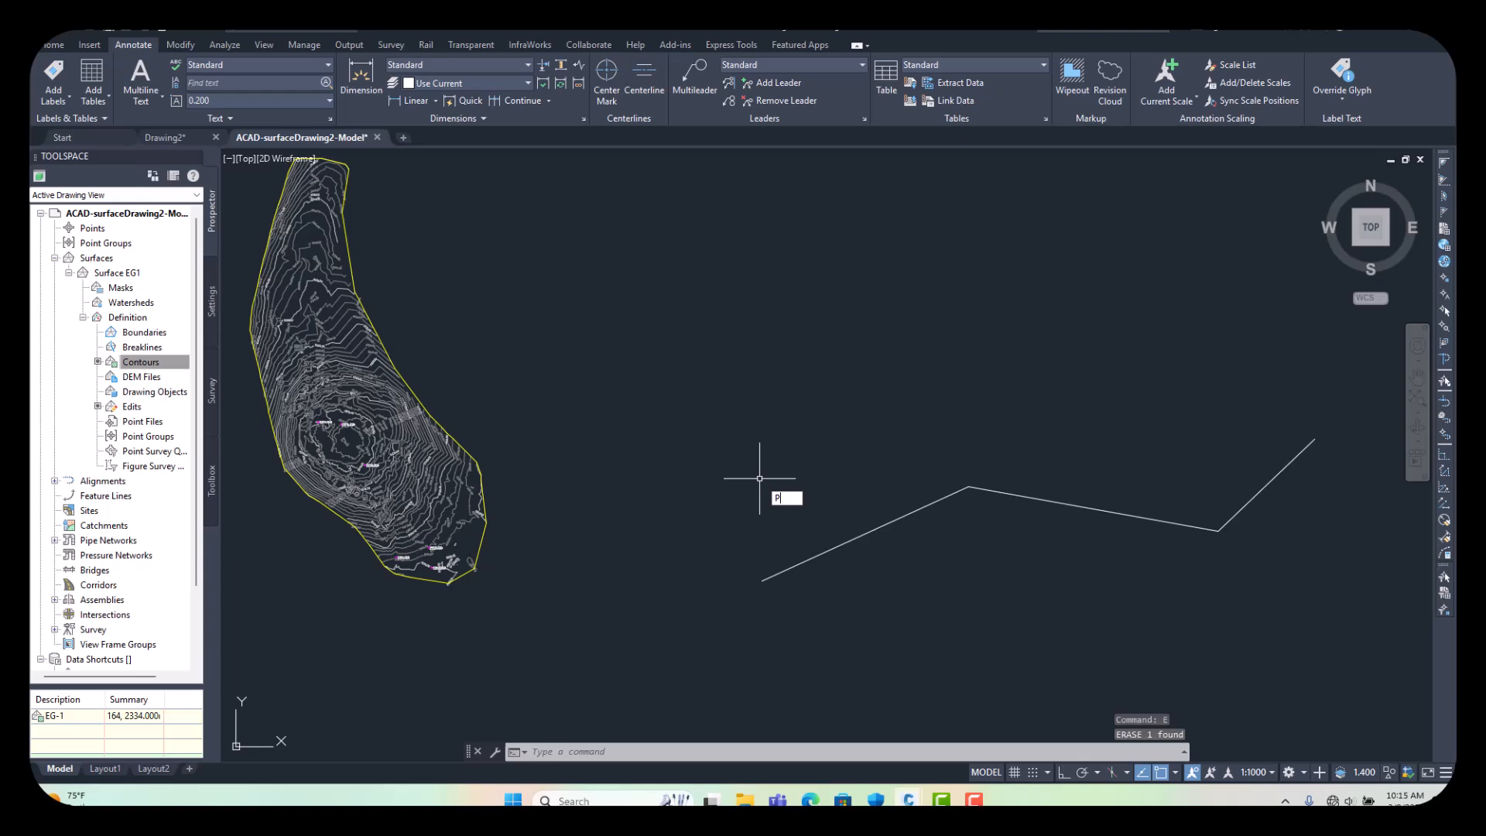
type("L")
key("Return")
left_click(723, 475)
left_click(969, 339)
left_click(1111, 356)
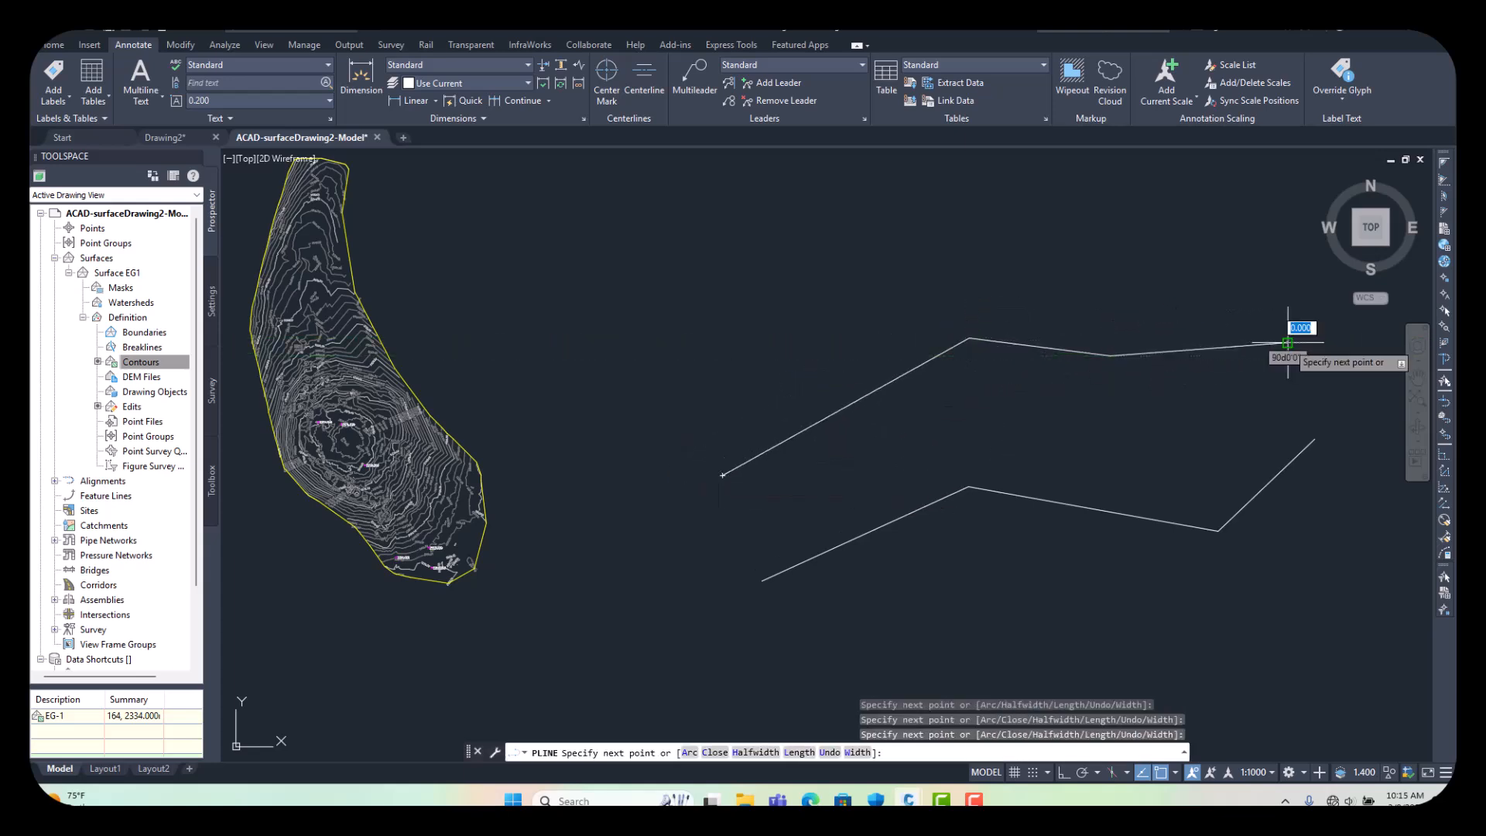
left_click(1273, 342)
key("Return")
- Draw an open two-segment polyline between the two existing ones, rising northeast and ending with a horizontal segment
scroll(783, 461, "down", 2)
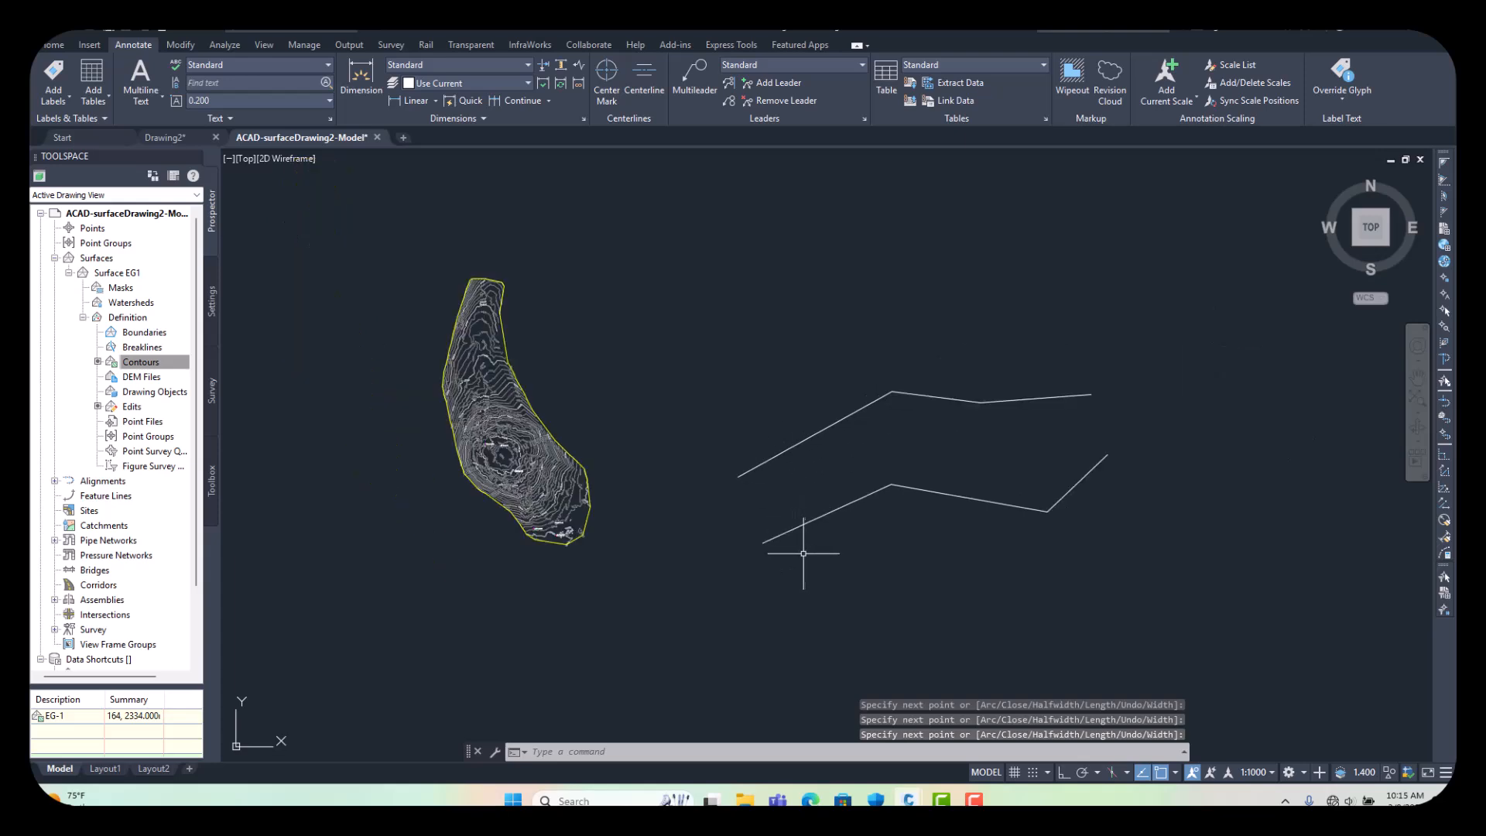
key("Return")
left_click(729, 513)
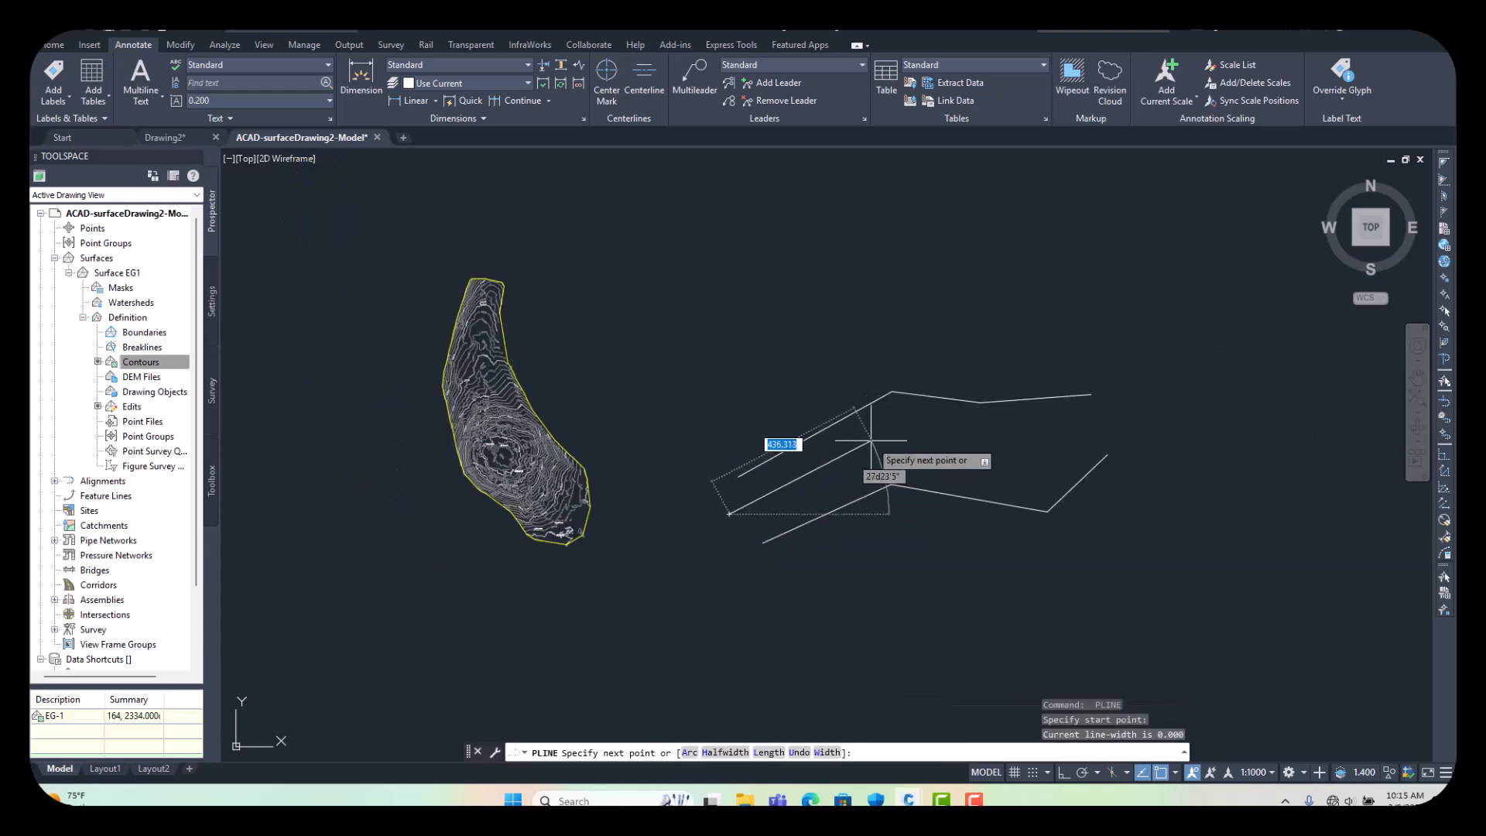
left_click(870, 441)
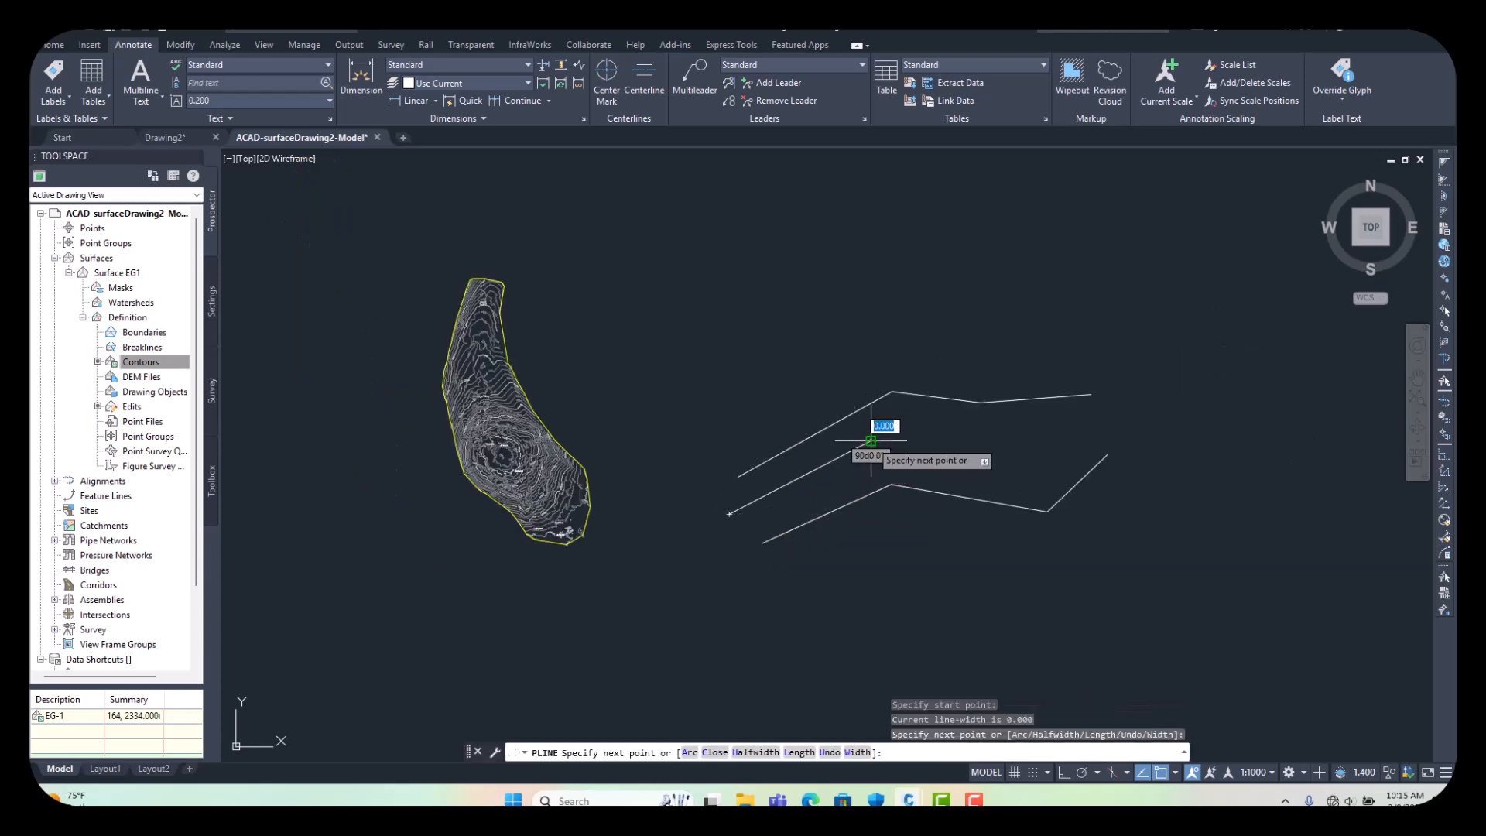
left_click(1053, 440)
key("Return")
- Draw an open four-segment zigzag polyline south of the other three polylines
key("Return")
left_click(786, 590)
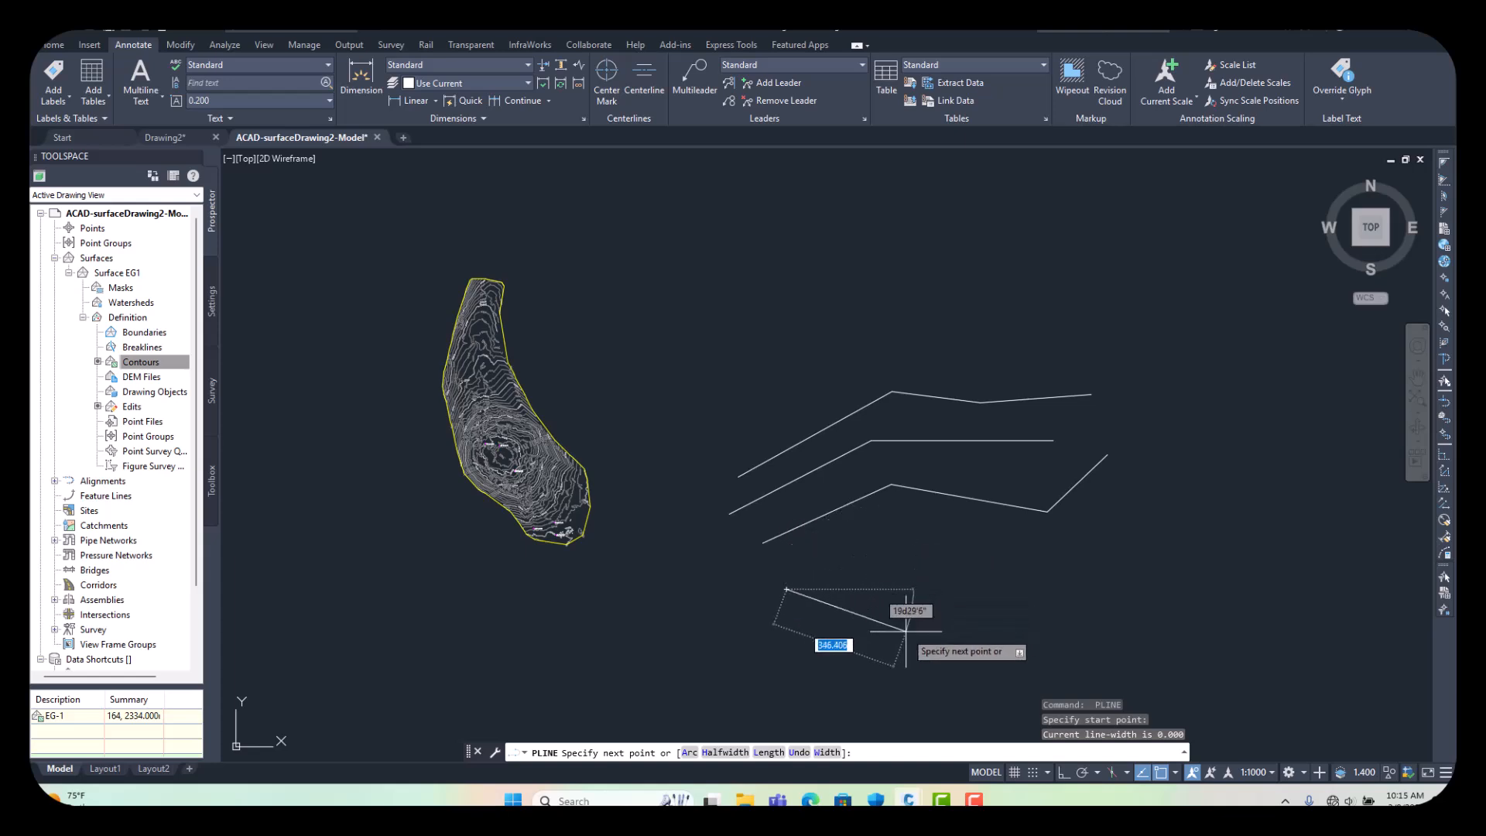
left_click(907, 631)
left_click(959, 537)
left_click(1076, 592)
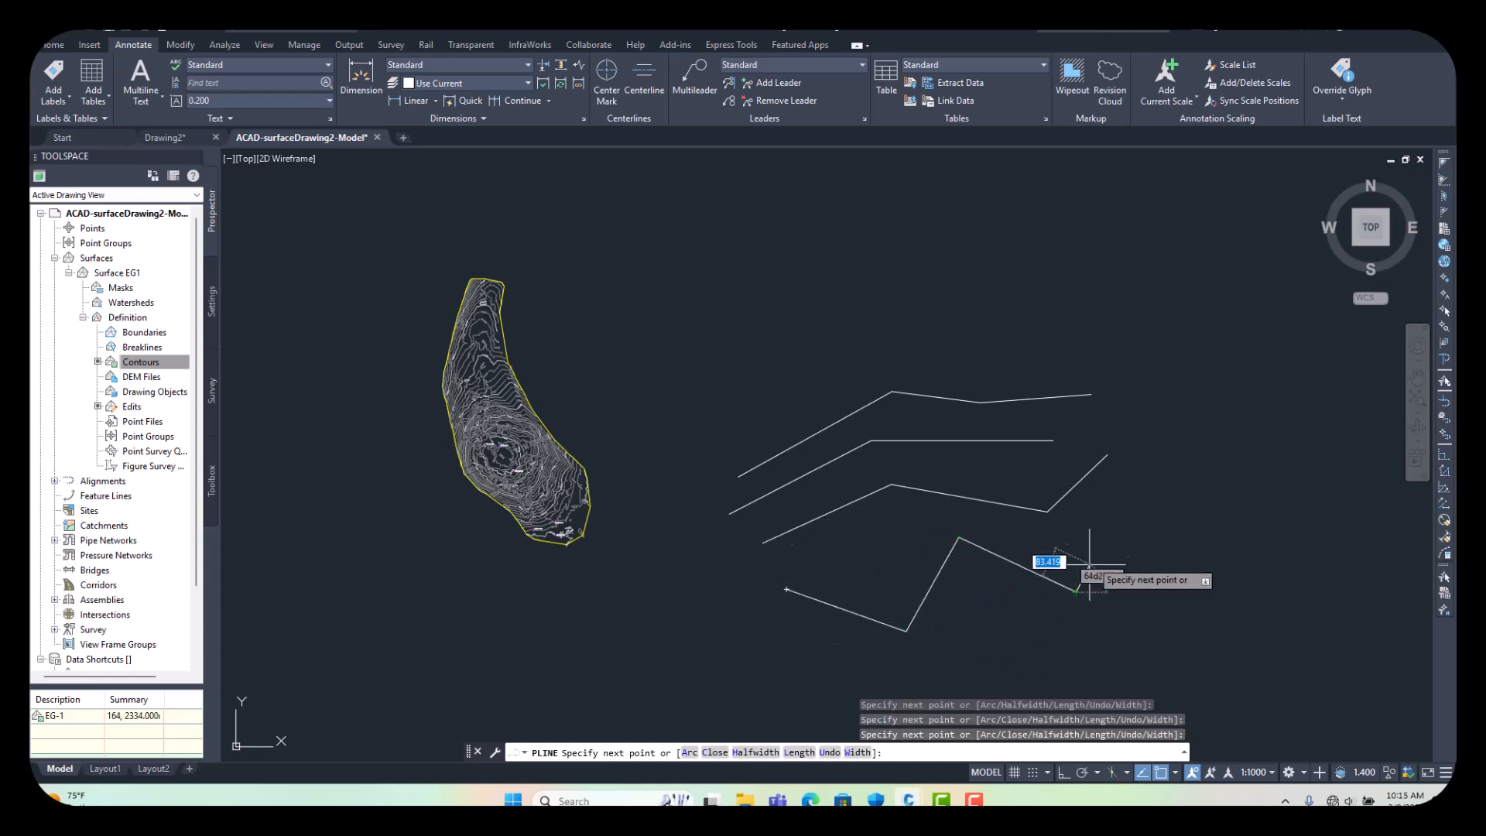
left_click(1135, 499)
key("Return")
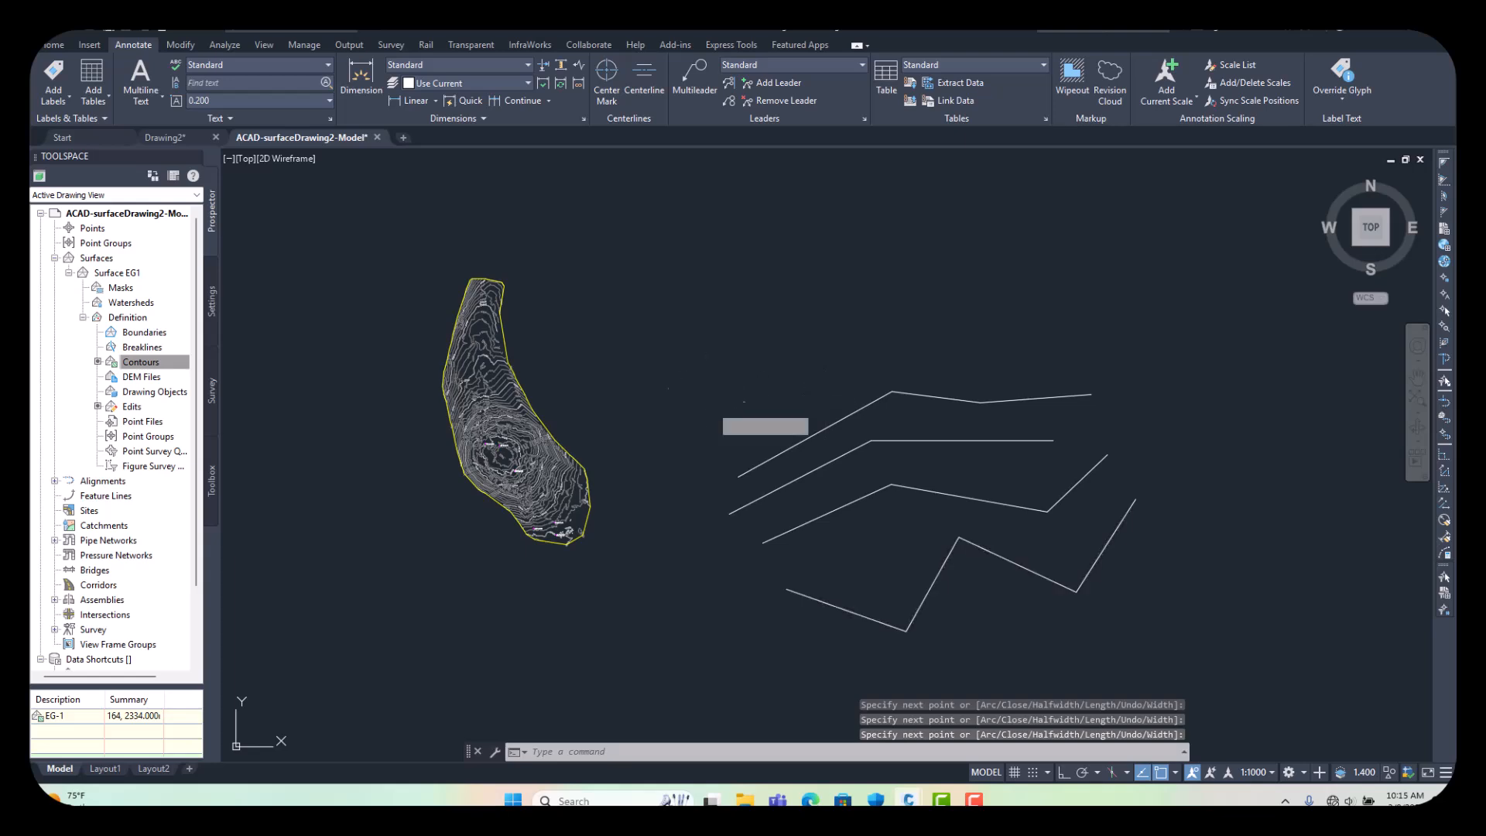
- Draw an open four-segment polyline about 1235 units long north of the other polylines, rising steeply northeast before turning east
key("Return")
left_click(732, 441)
left_click(782, 373)
left_click(869, 267)
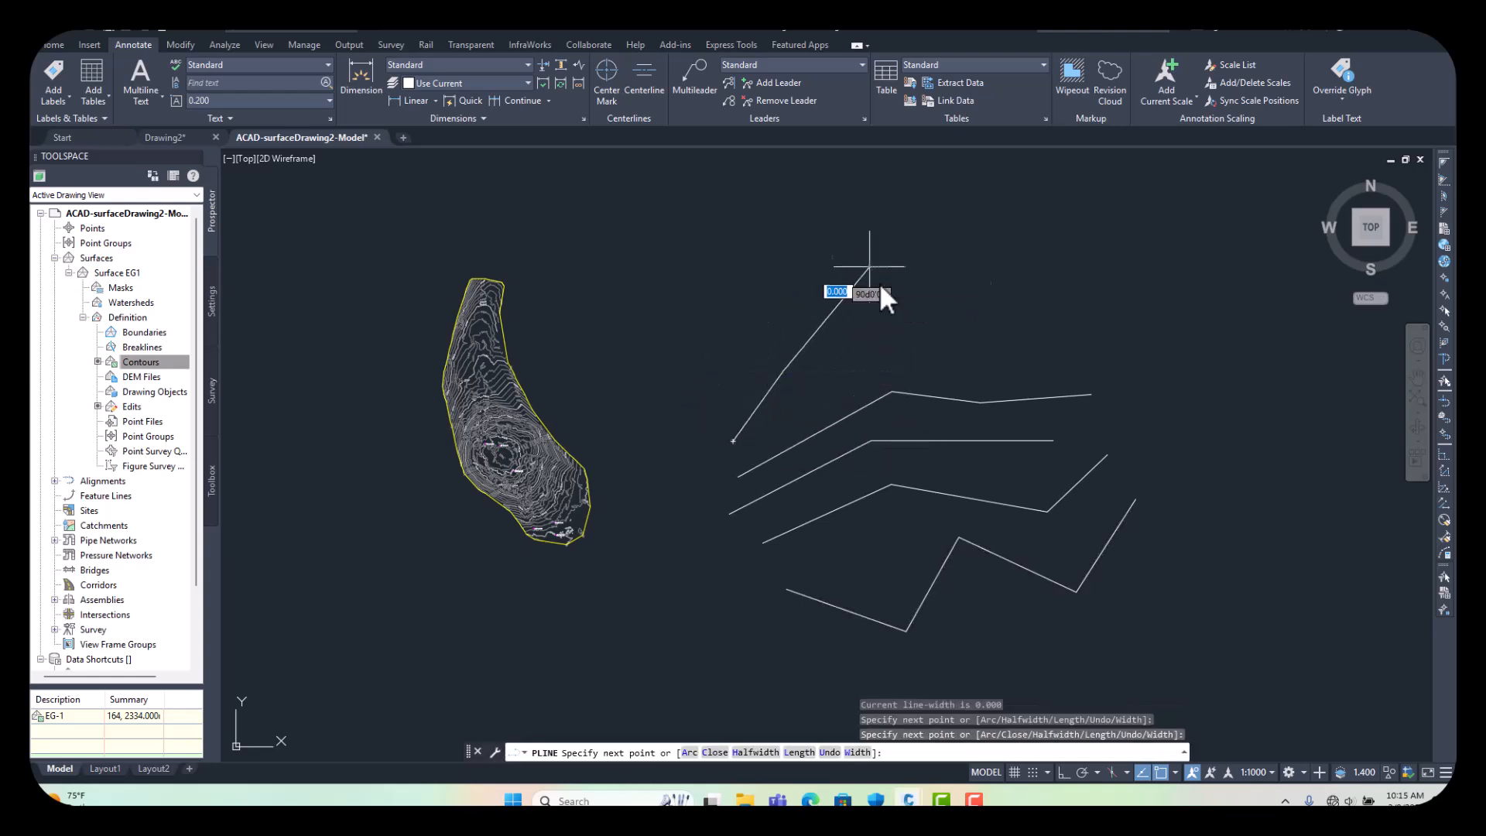
left_click(969, 295)
left_click(1041, 301)
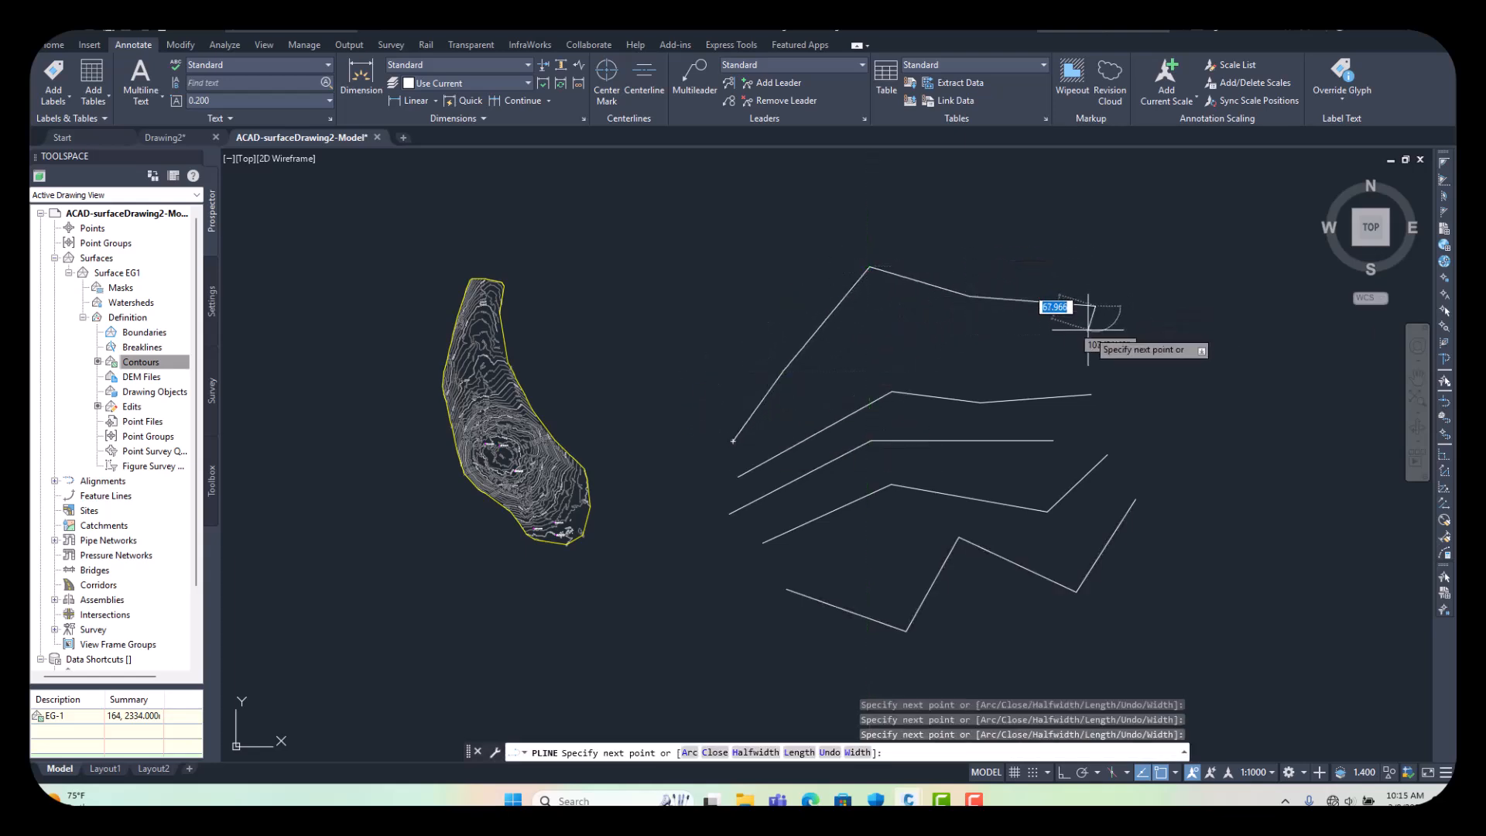
left_click(1088, 329)
key("Return")
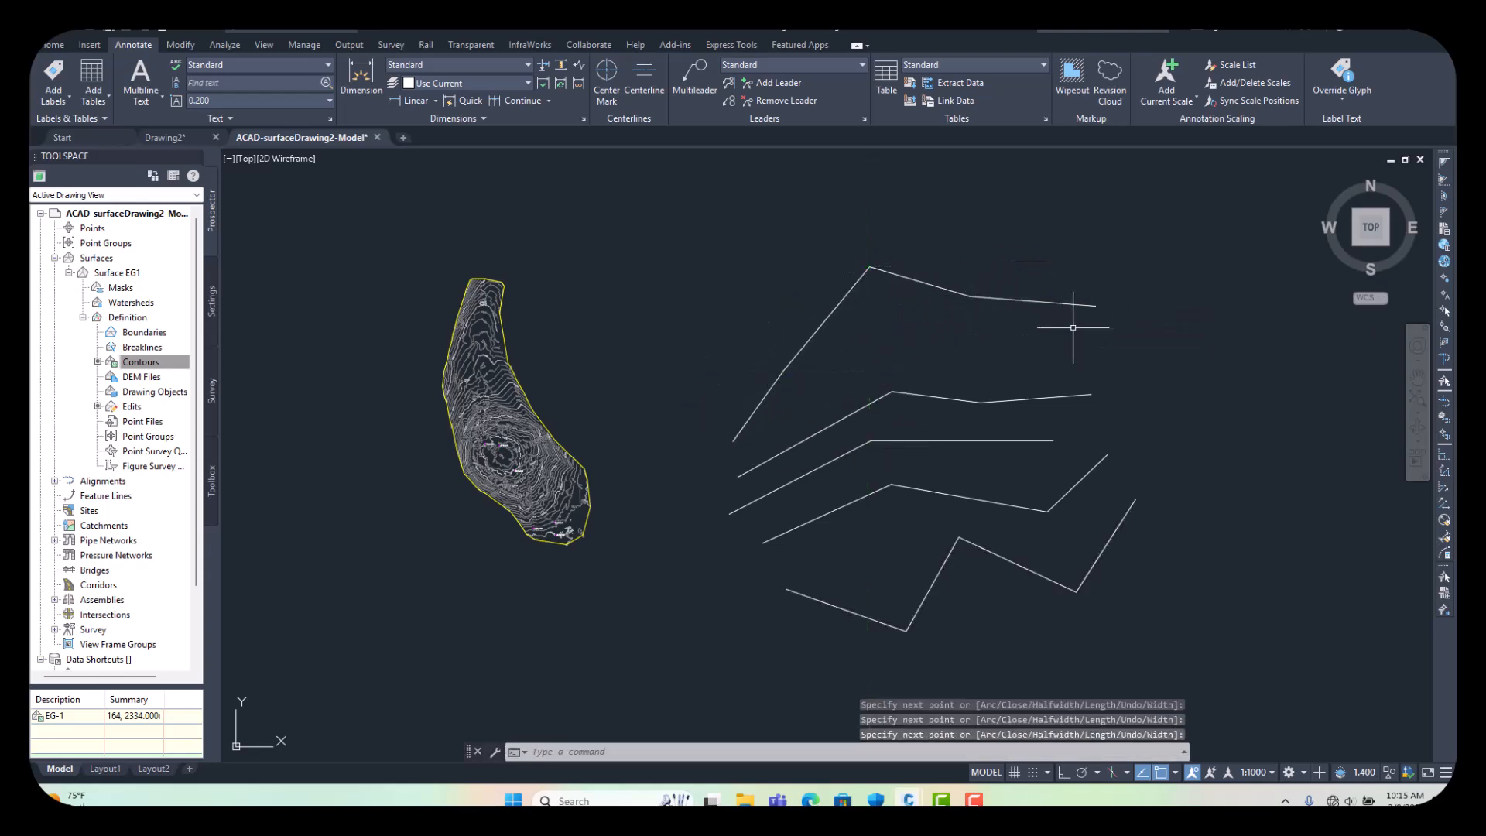
- Set the northernmost polyline's elevation to 2000 in its properties and deselect it
left_click(936, 286)
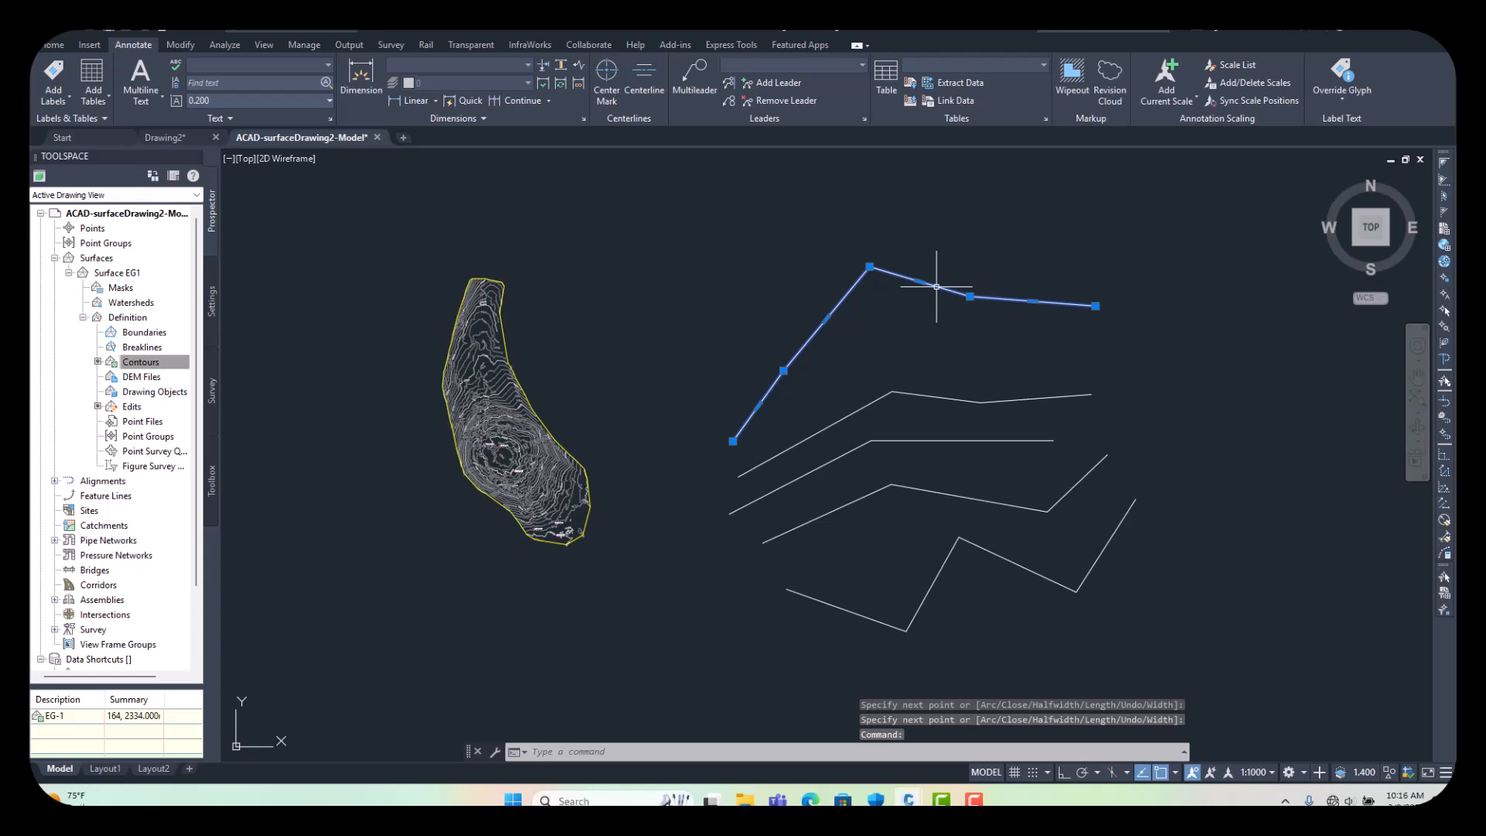
right_click(937, 286)
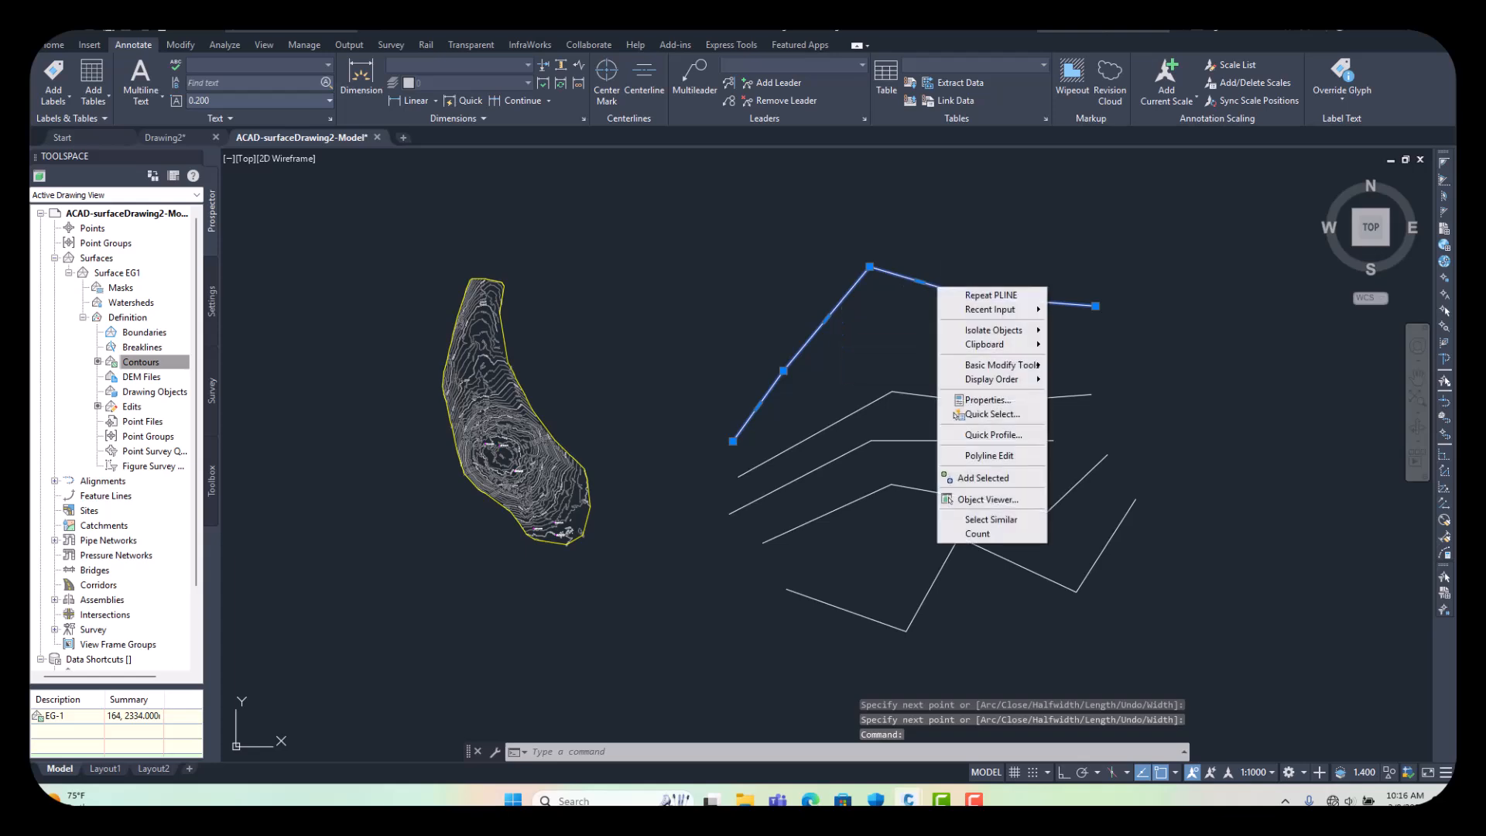
left_click(993, 399)
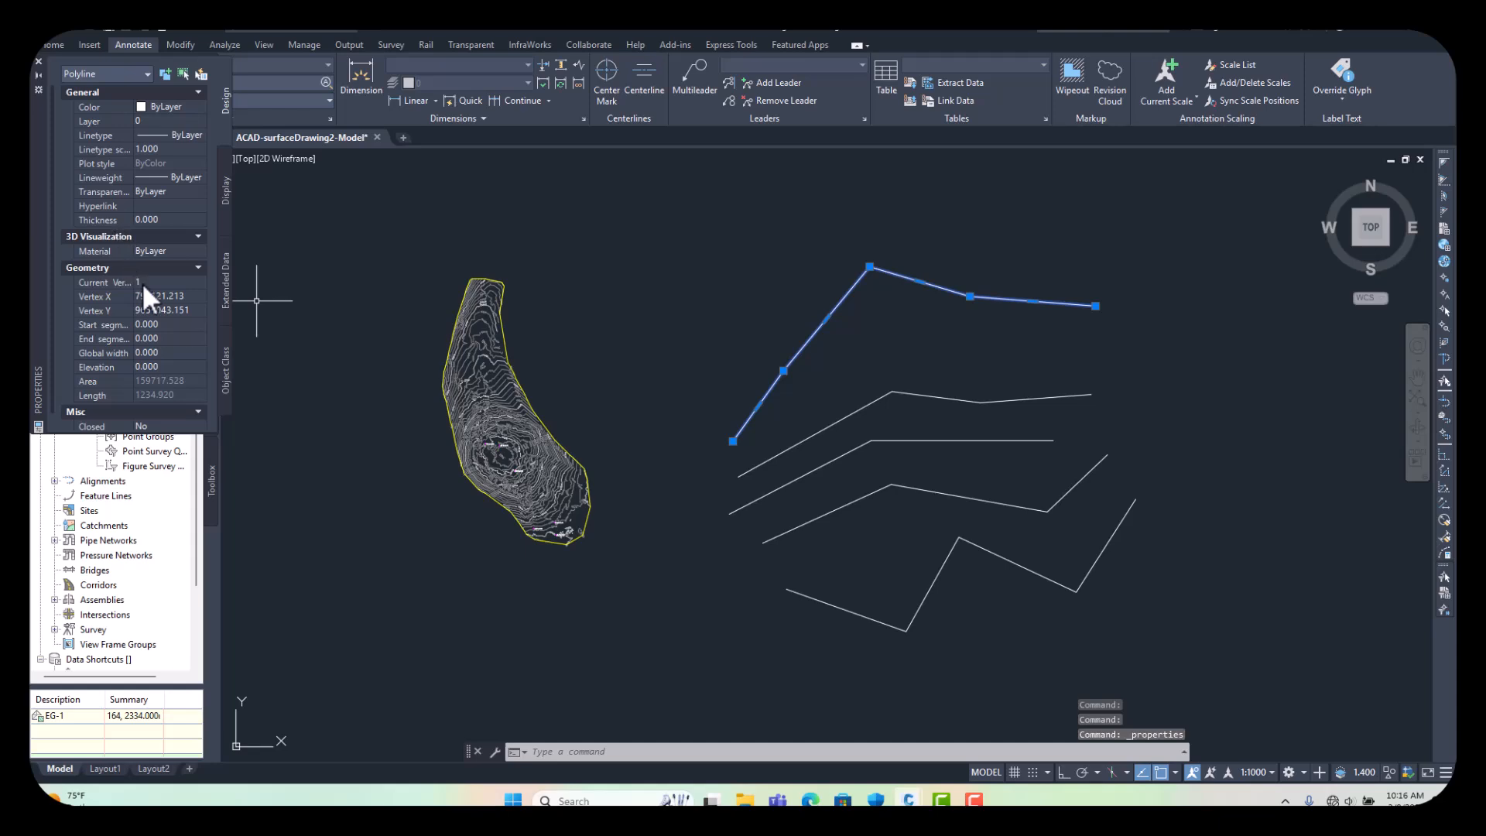
left_click(161, 369)
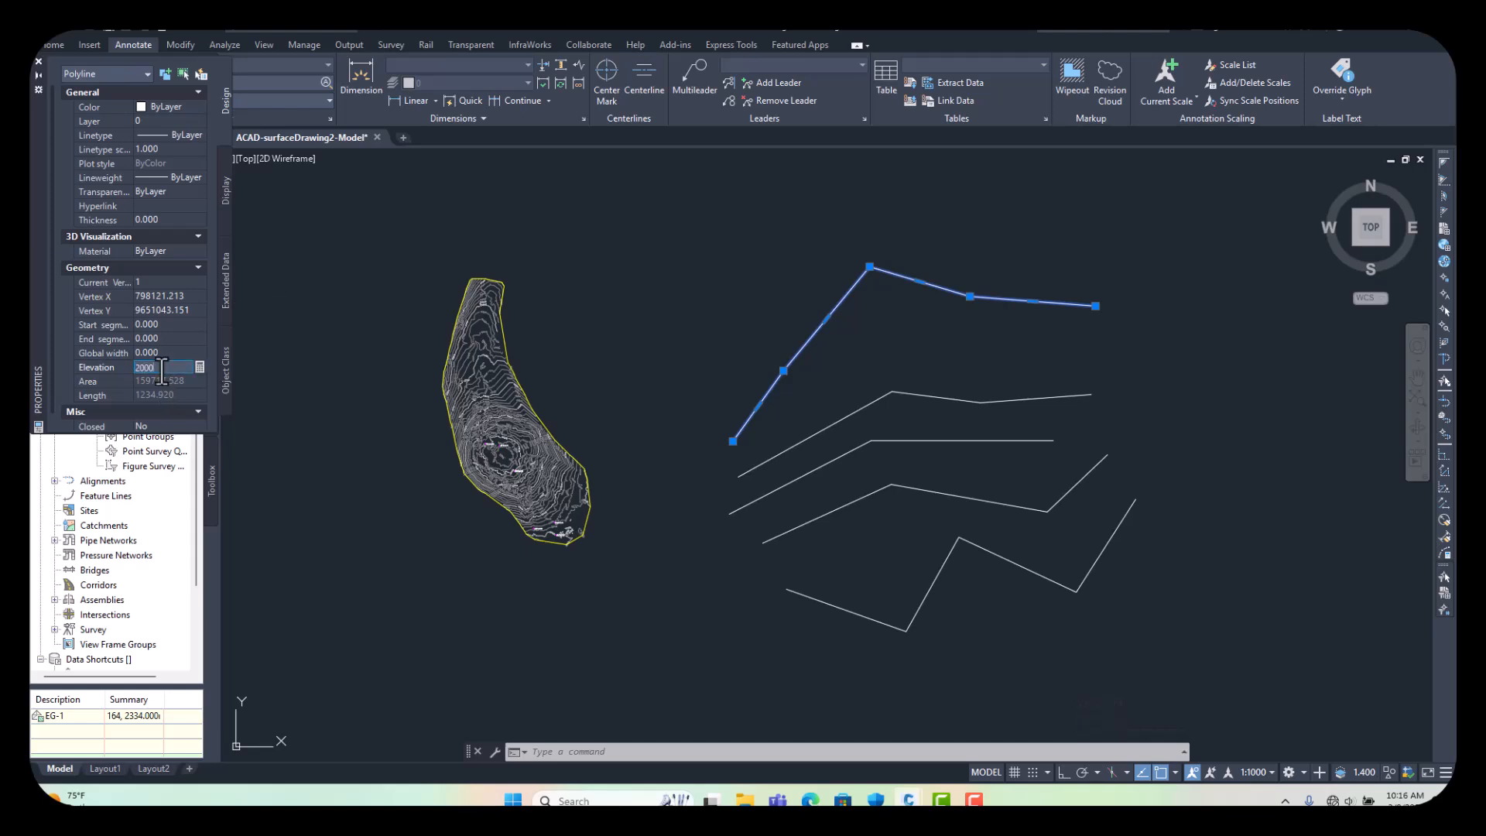
key("Return")
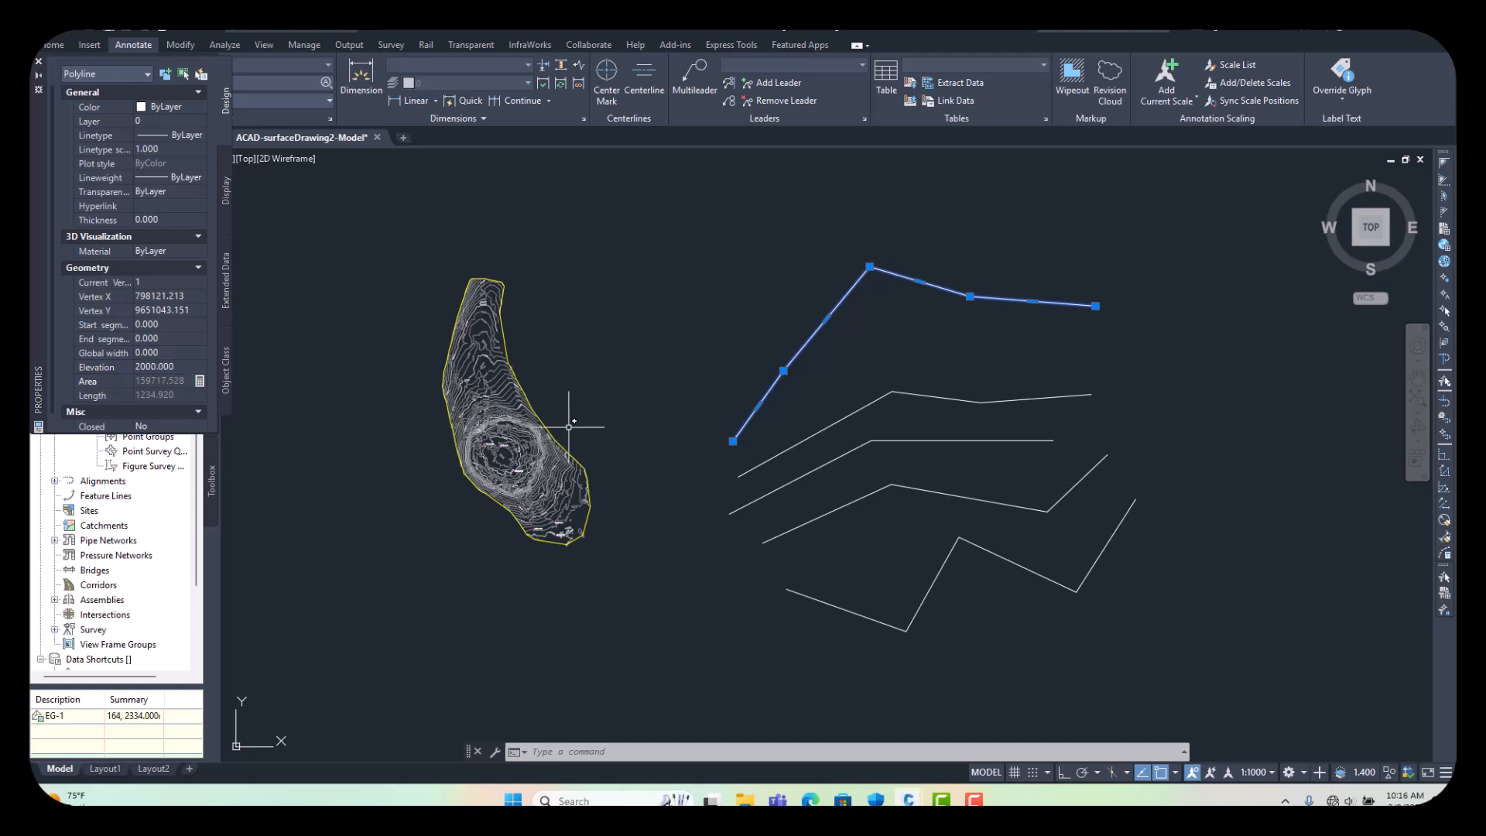
key("Escape")
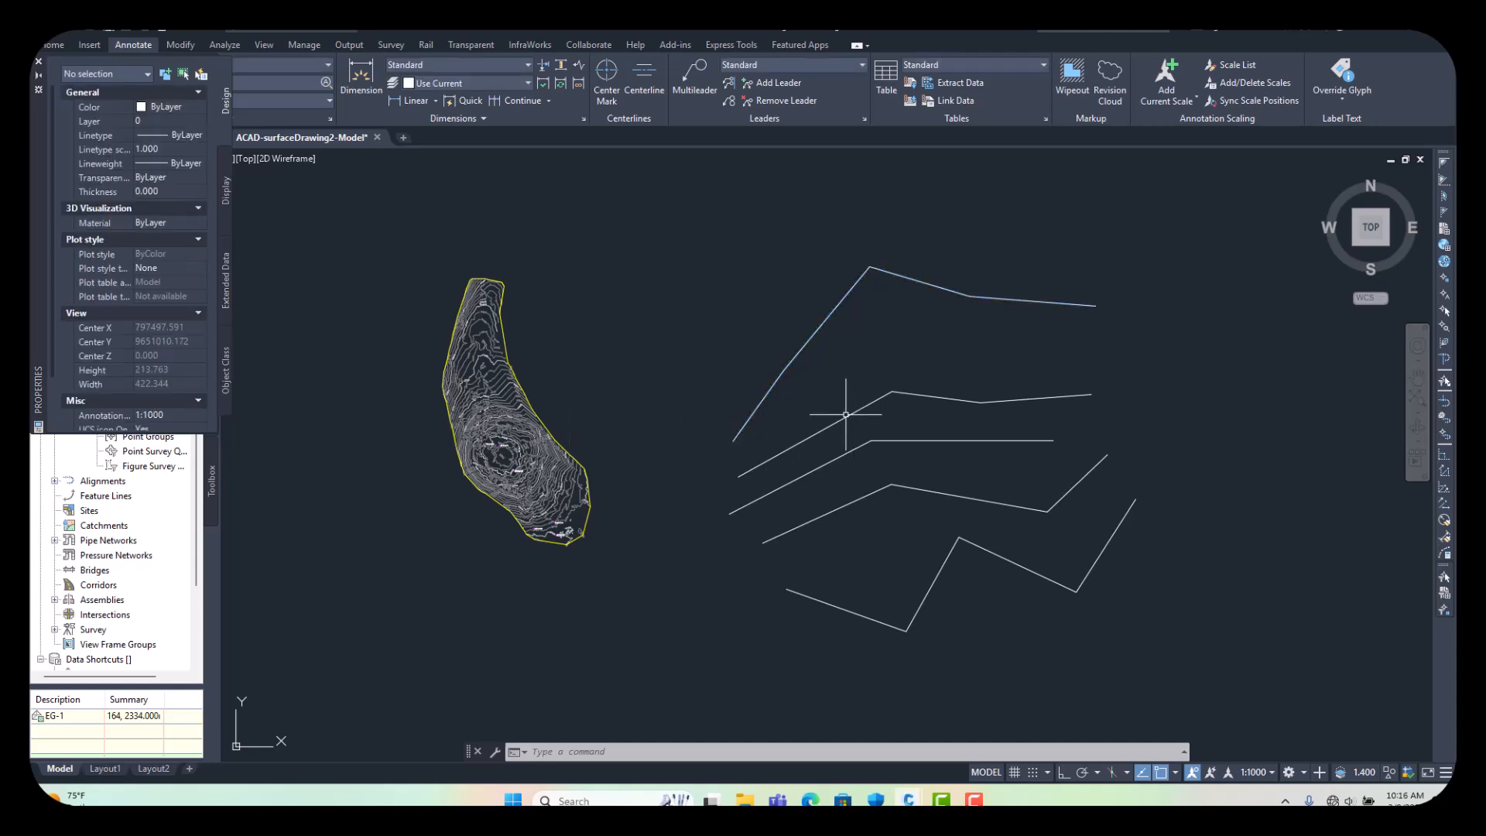
- Set the elevation of the second polyline from the north to 2050 in its properties and deselect it
left_click(844, 414)
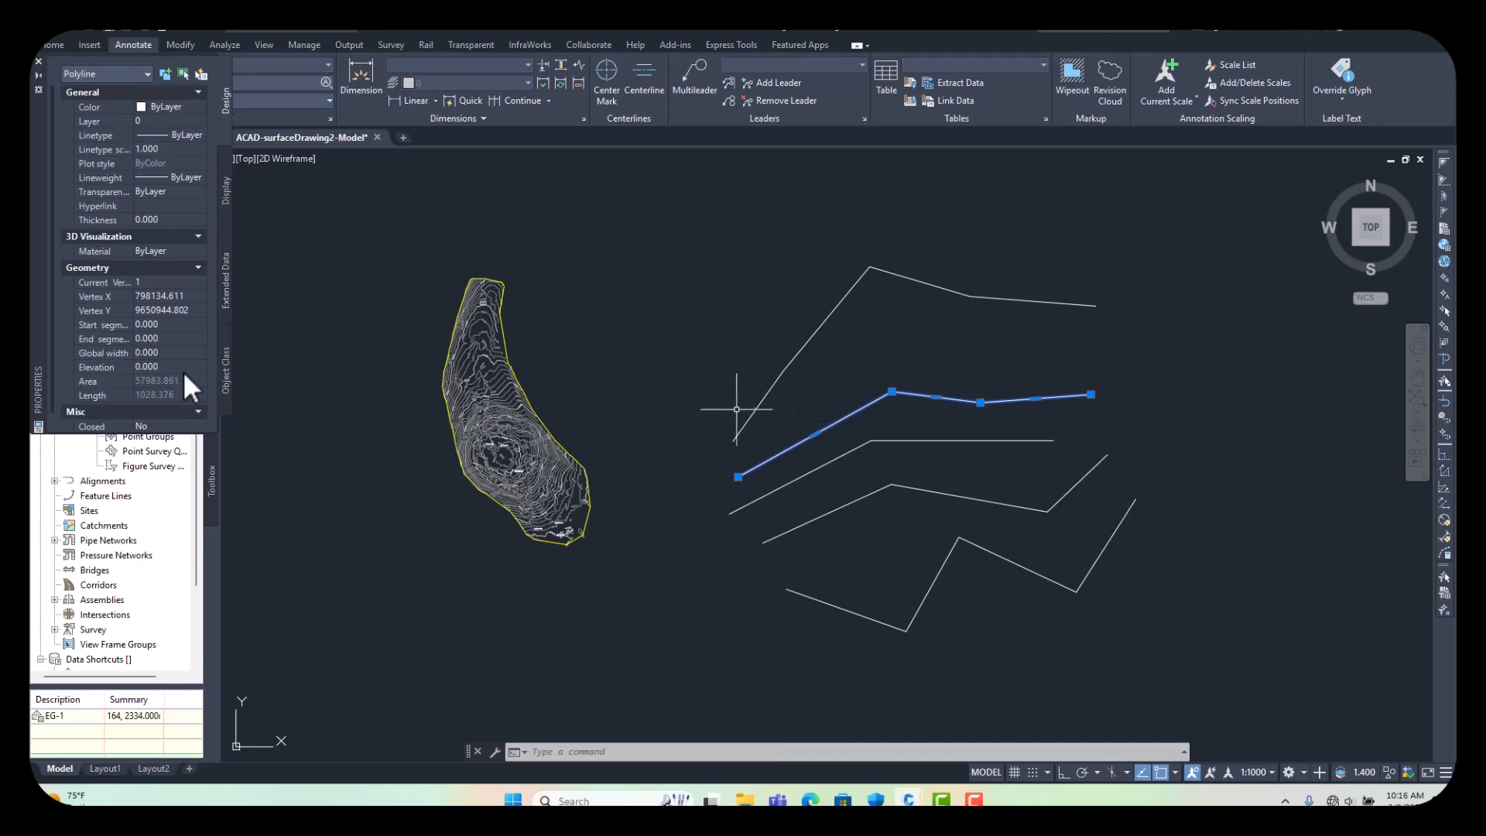
left_click(164, 368)
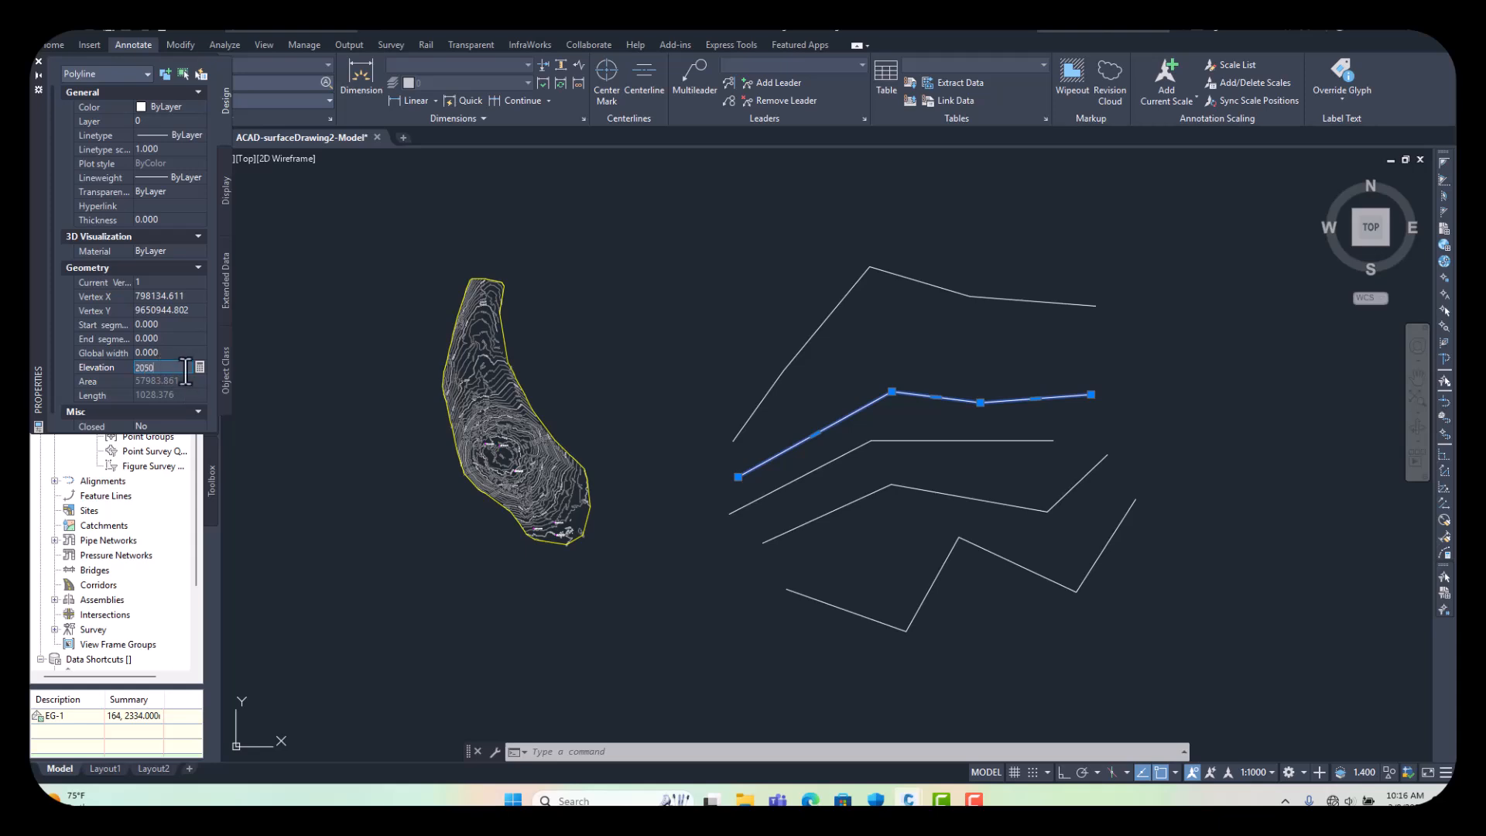
key("Return")
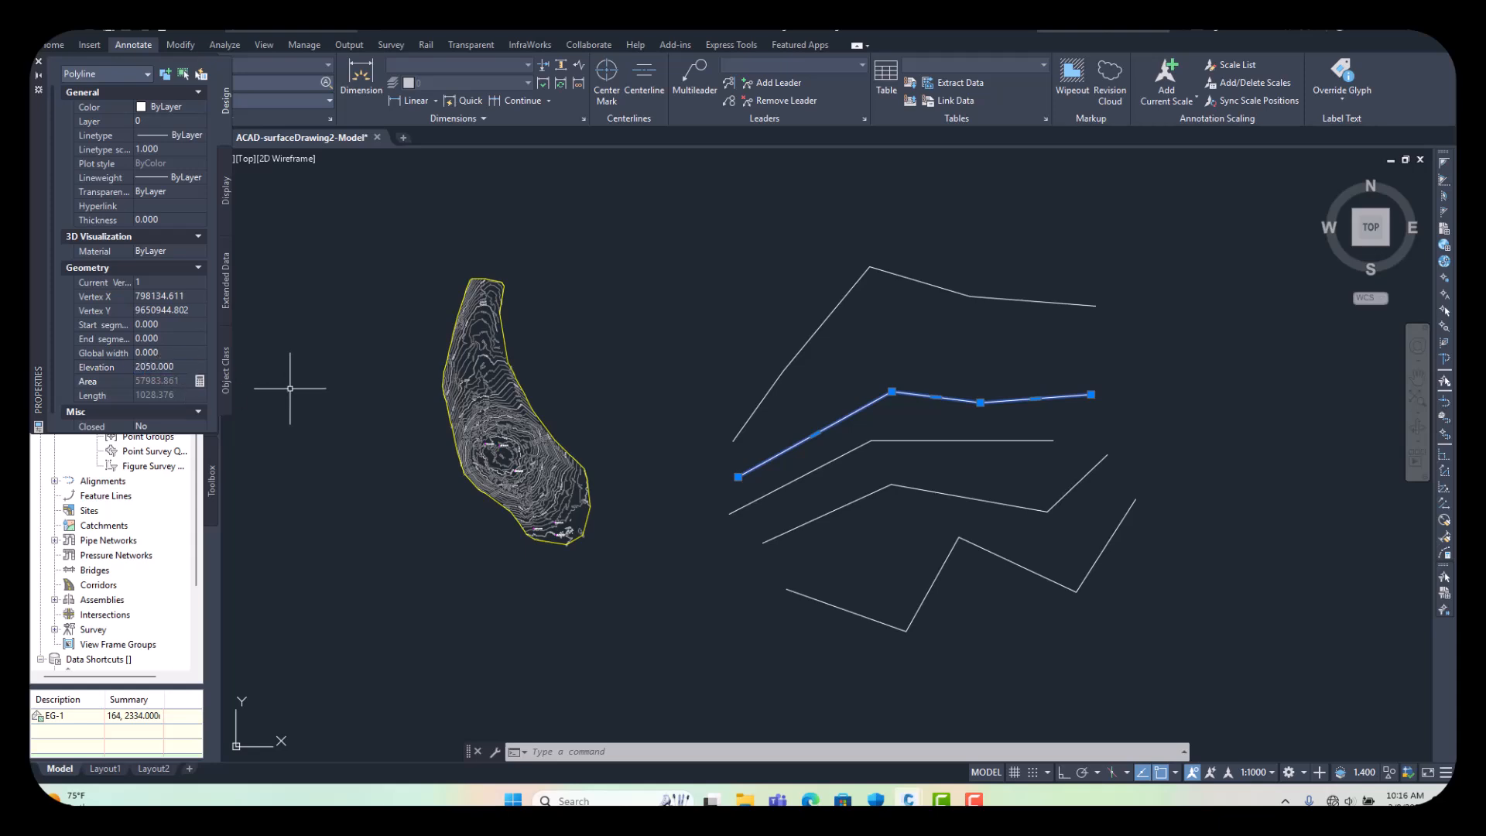
key("Escape")
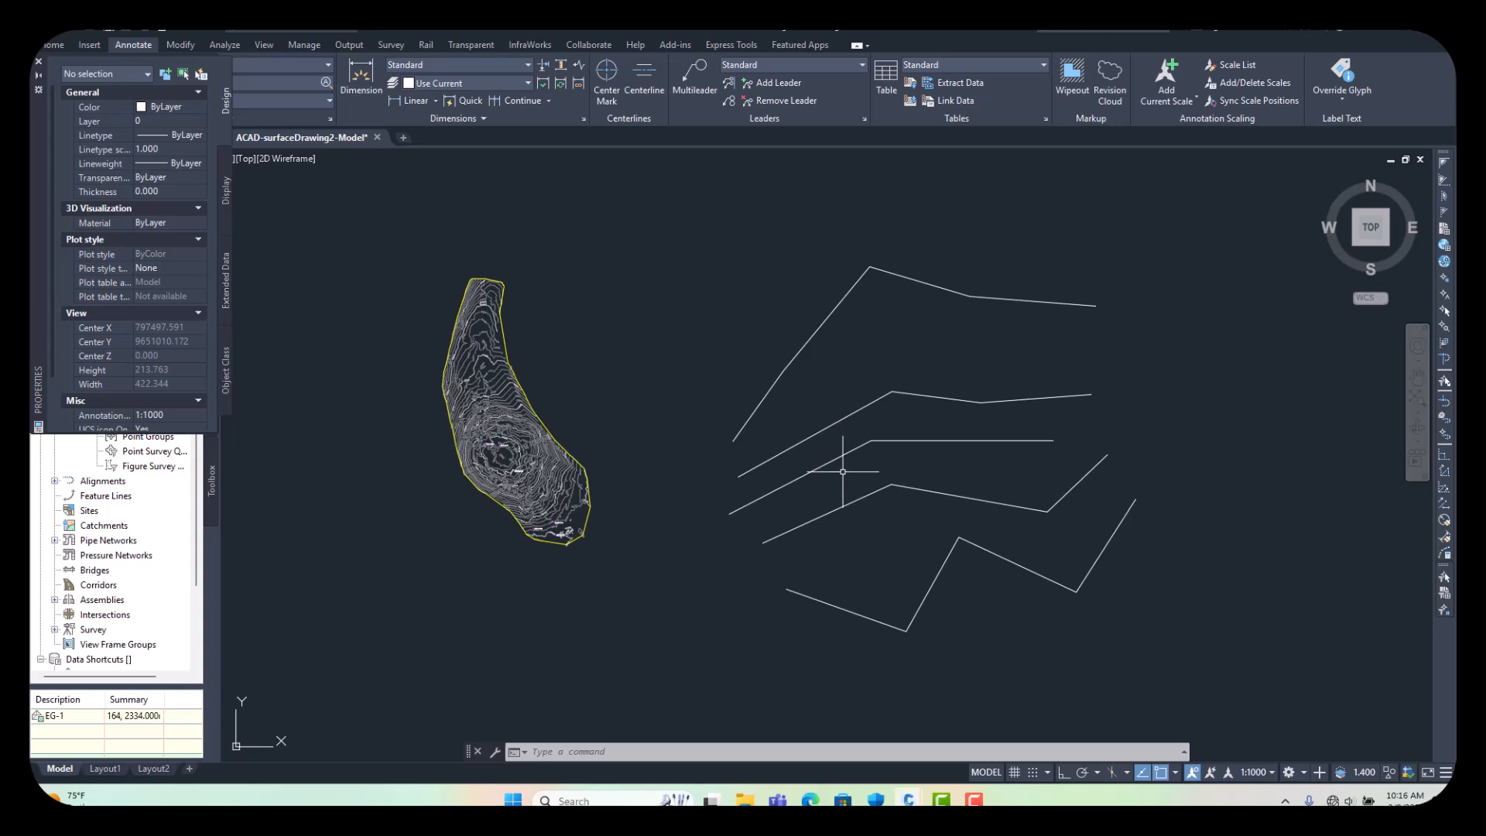
- Set the elevation of the middle two-segment polyline to 2200 in its properties and deselect it
left_click(836, 455)
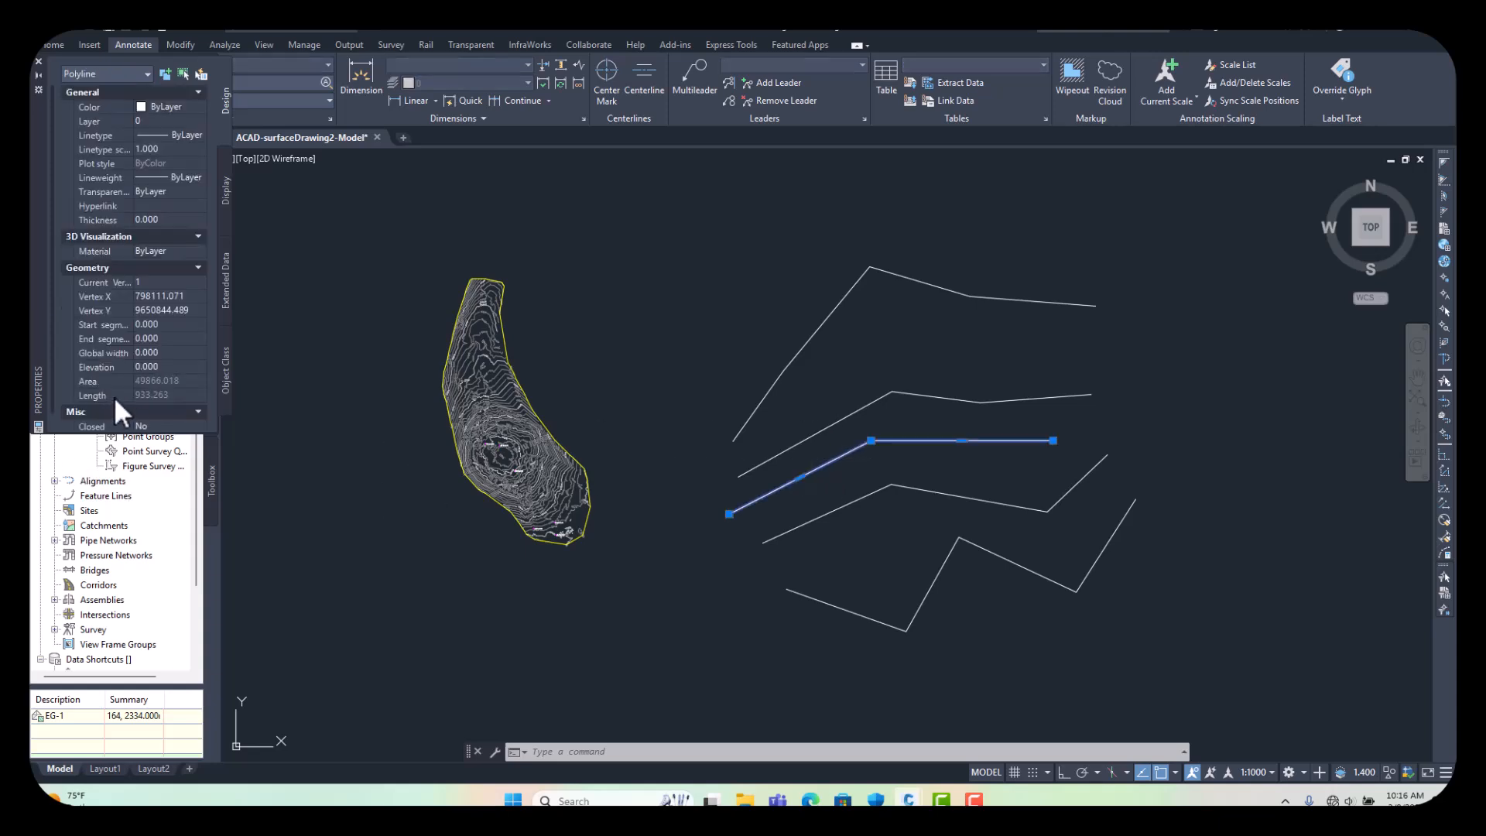
left_click(160, 367)
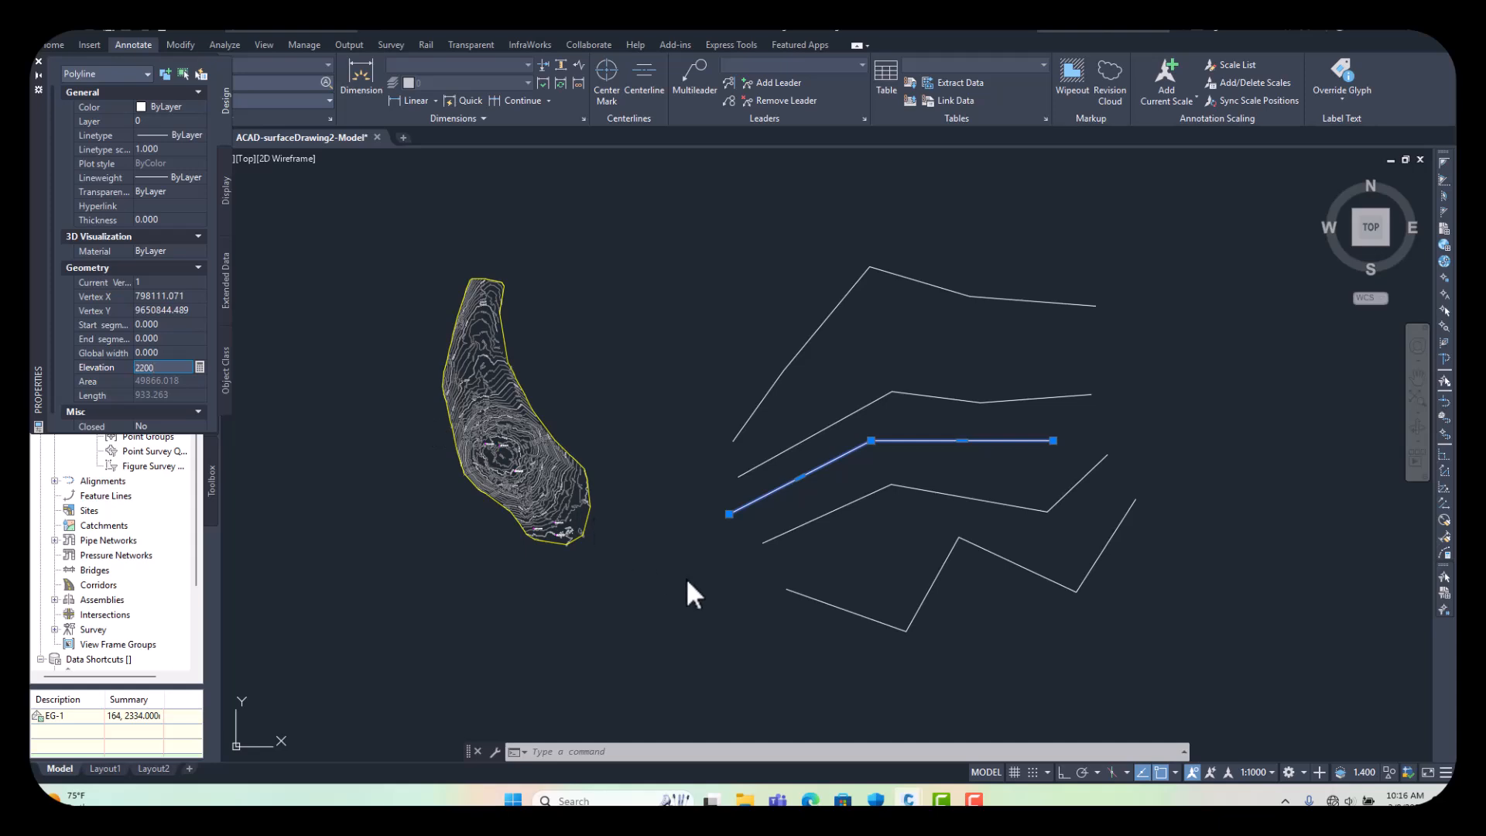
key("Return")
key("Escape")
- Set the elevation of the fourth polyline from the north to 2021 in its properties and deselect it
left_click(827, 514)
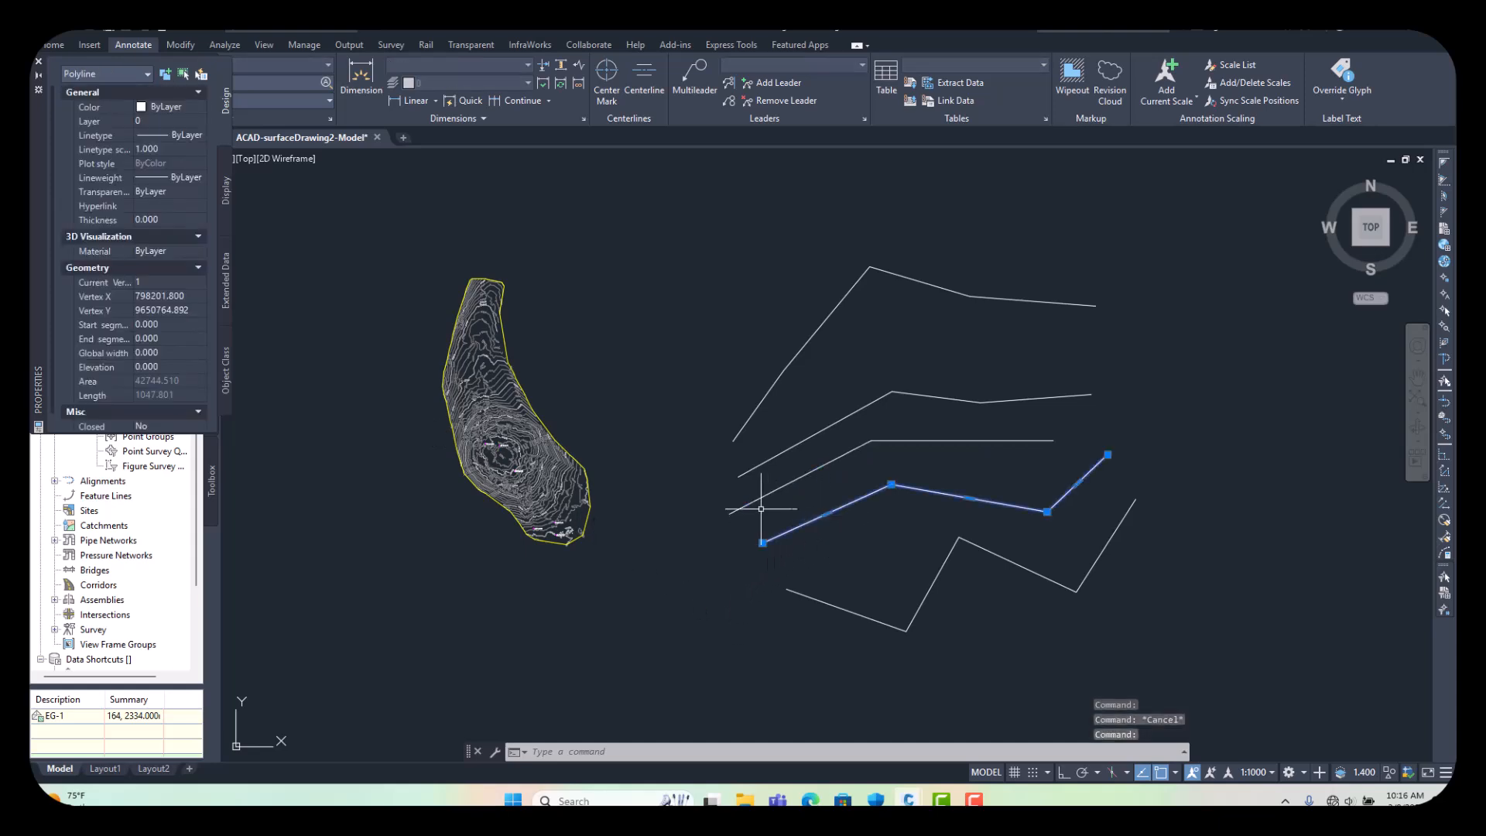
left_click(163, 367)
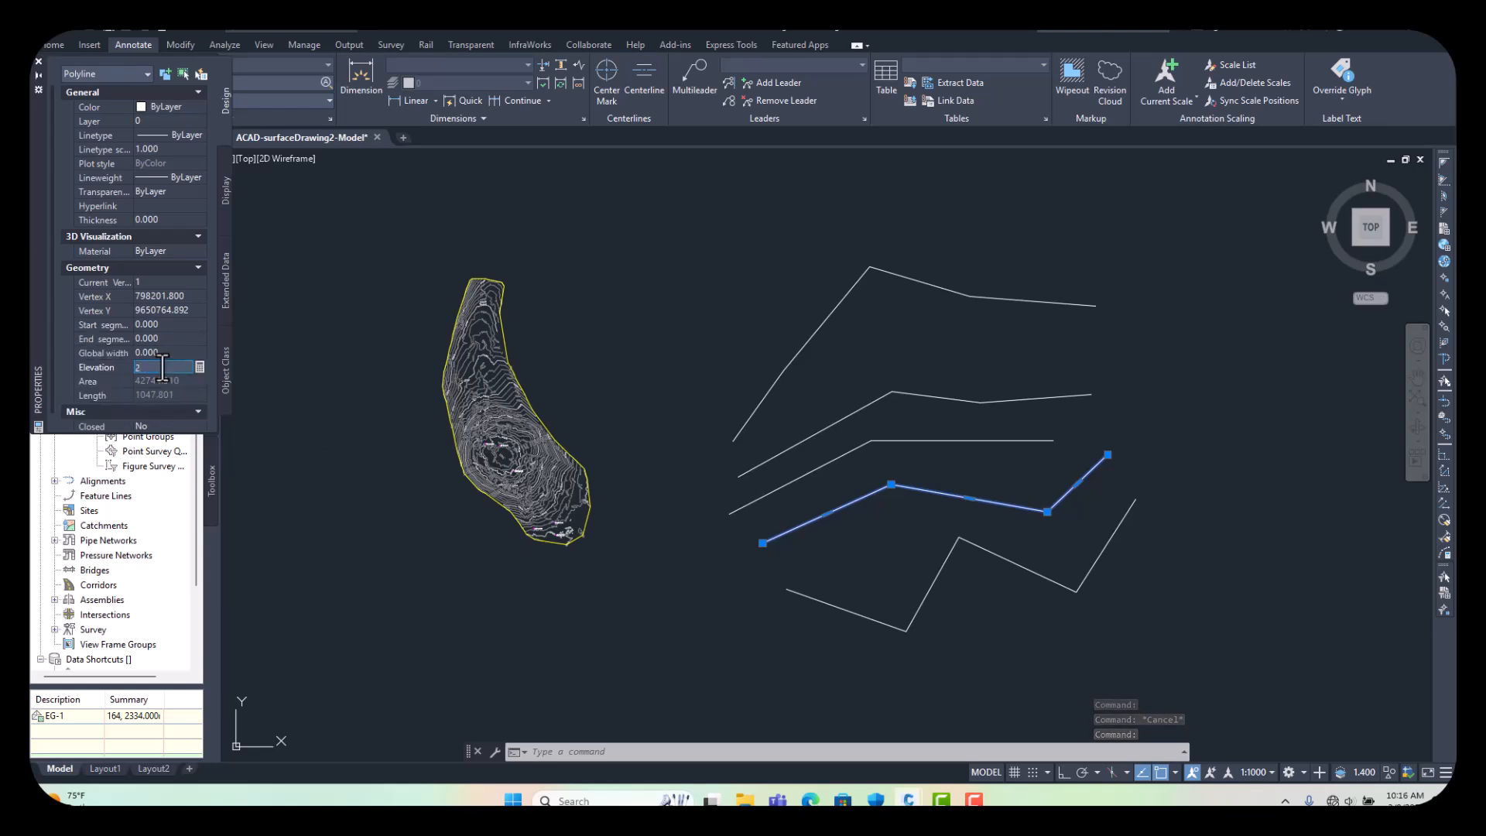
key("Return")
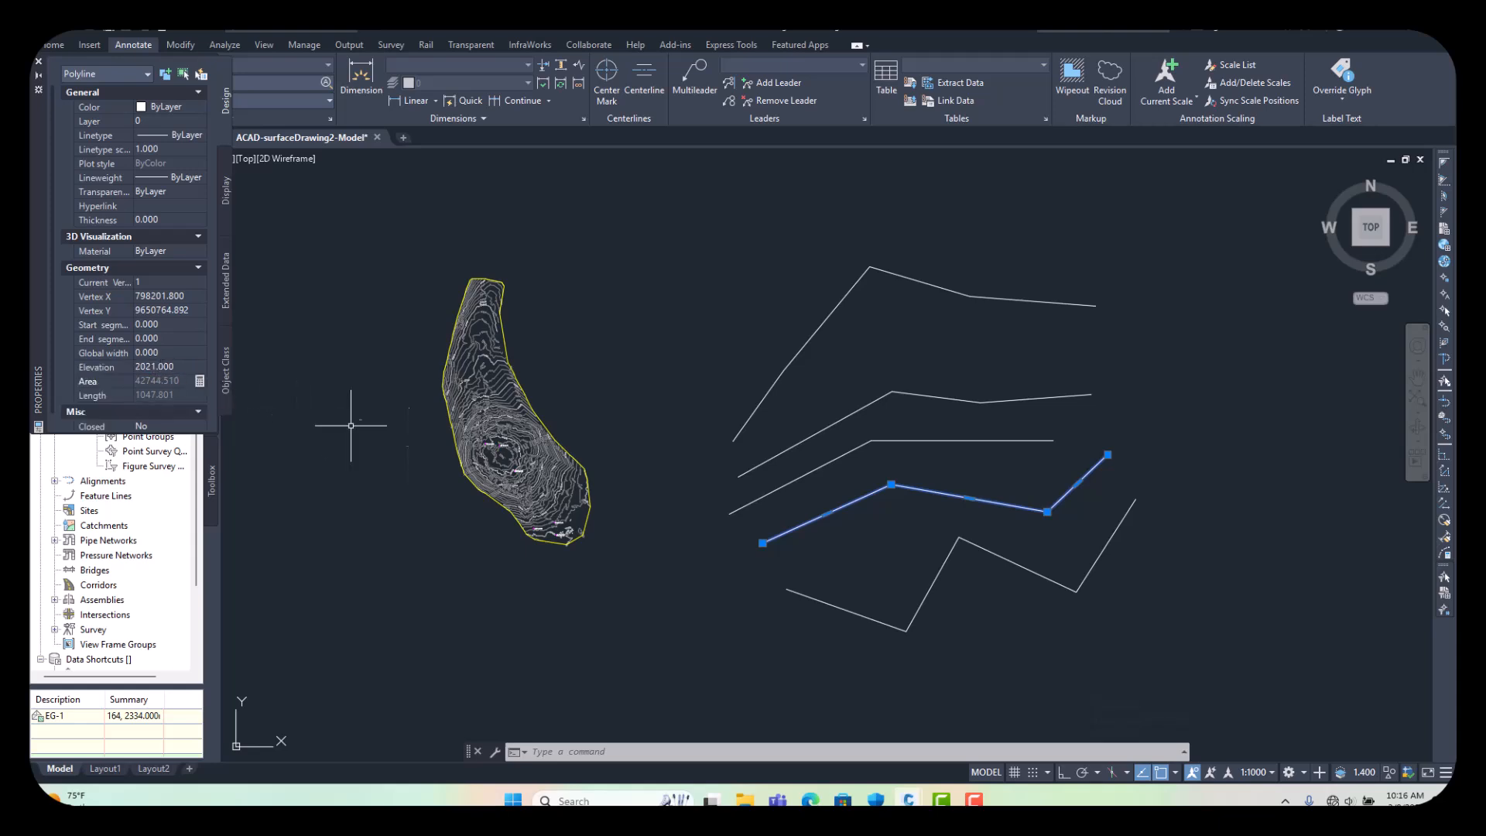
key("Escape")
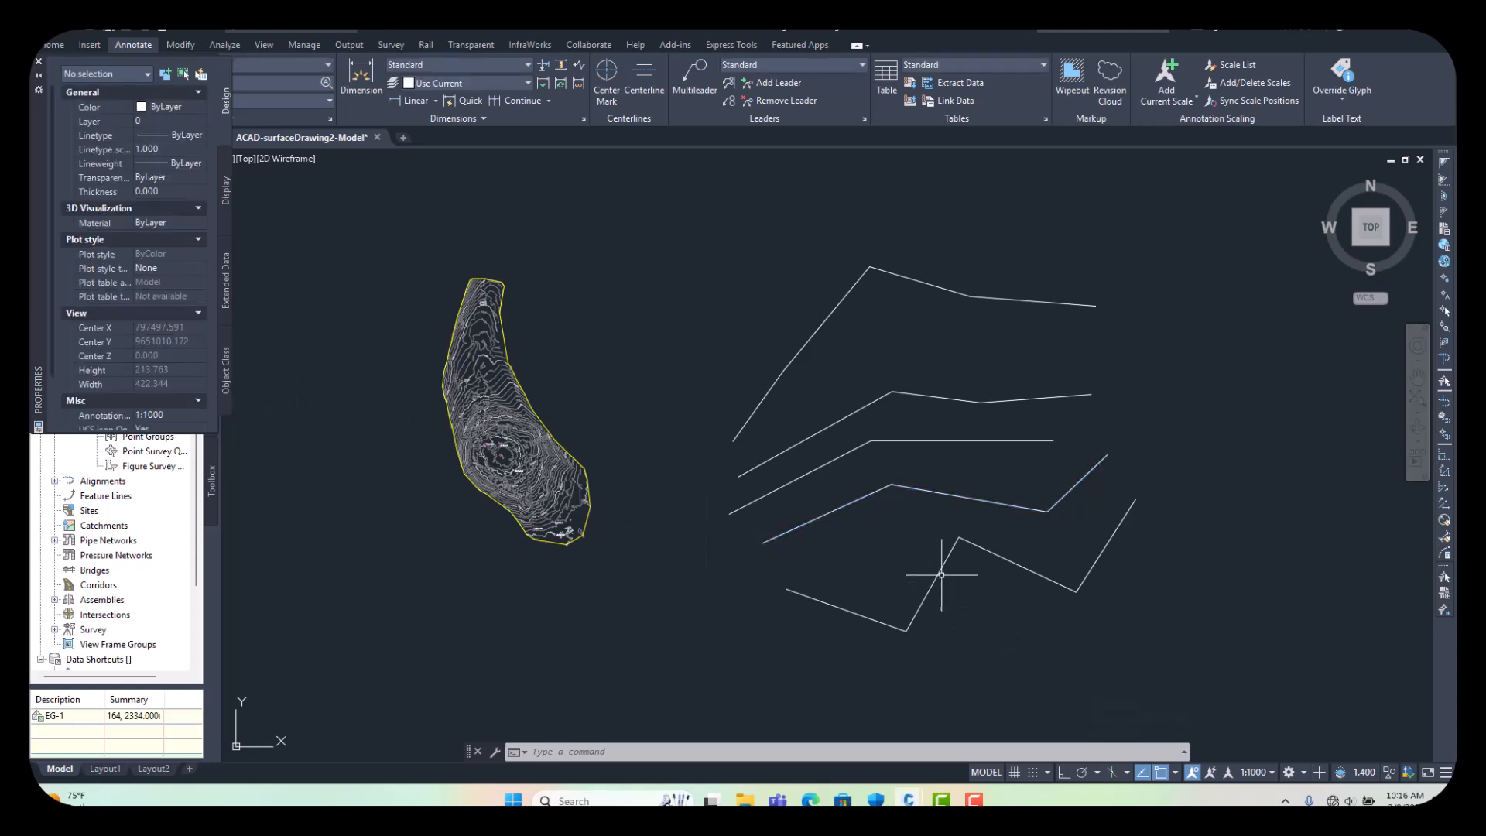
- Assign an elevation to the southernmost zigzag polyline in its properties and deselect it
left_click(941, 574)
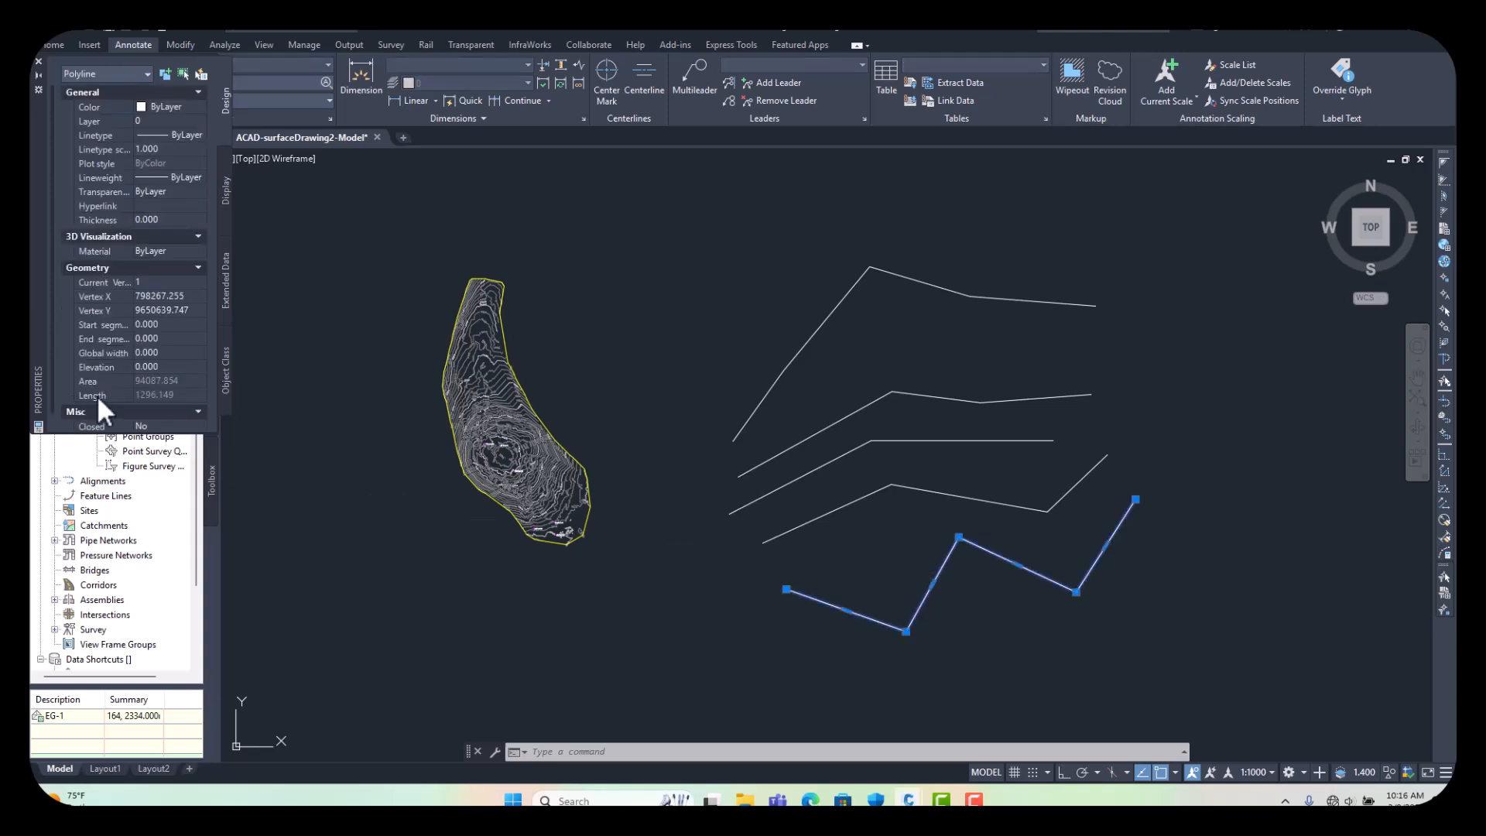
left_click(159, 367)
key("Return")
key("Escape")
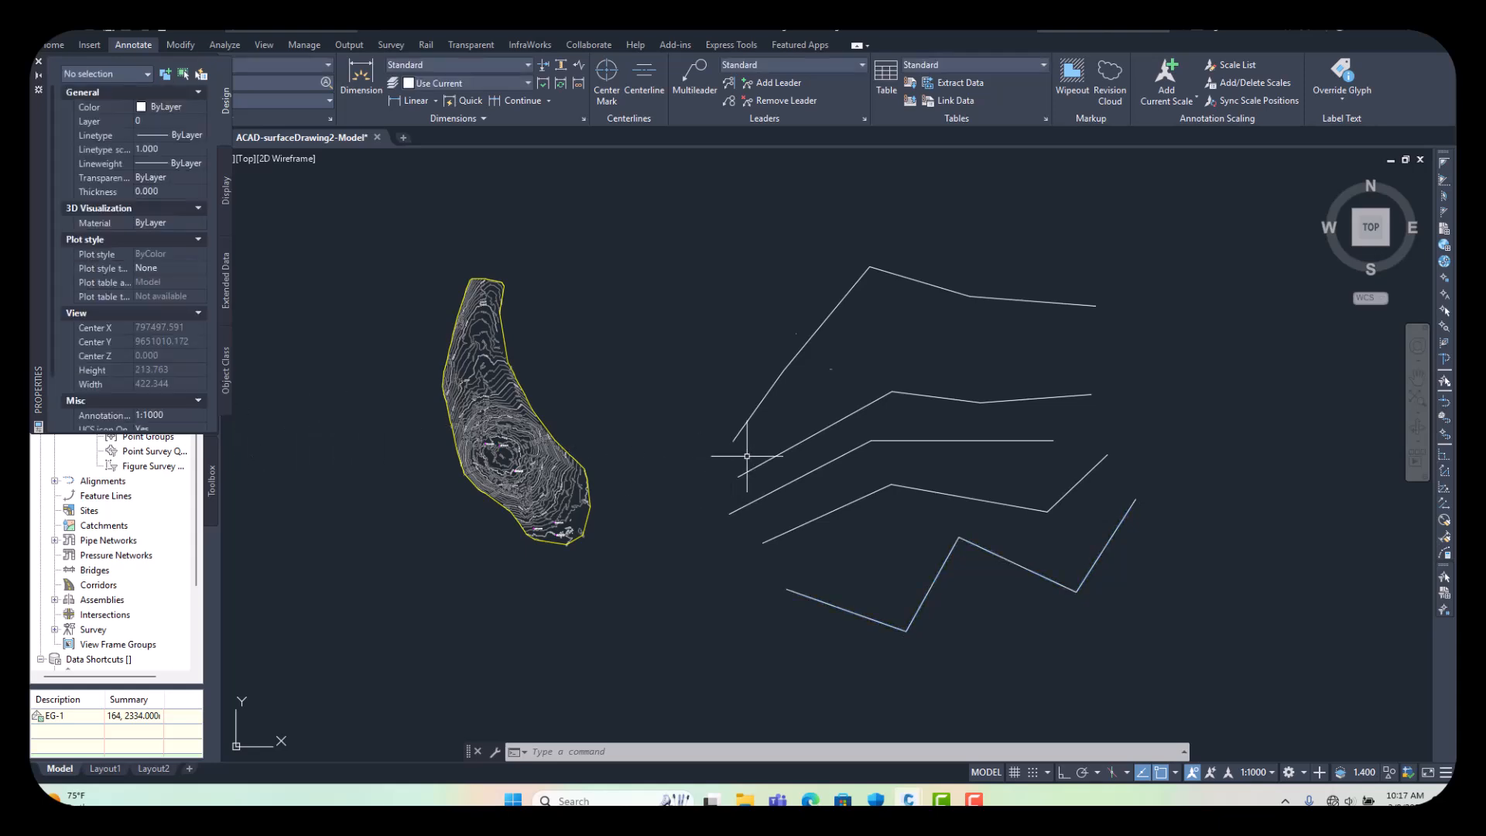
- Check the northernmost polyline's elevation in its properties, deselect it and close the properties display
left_click(813, 336)
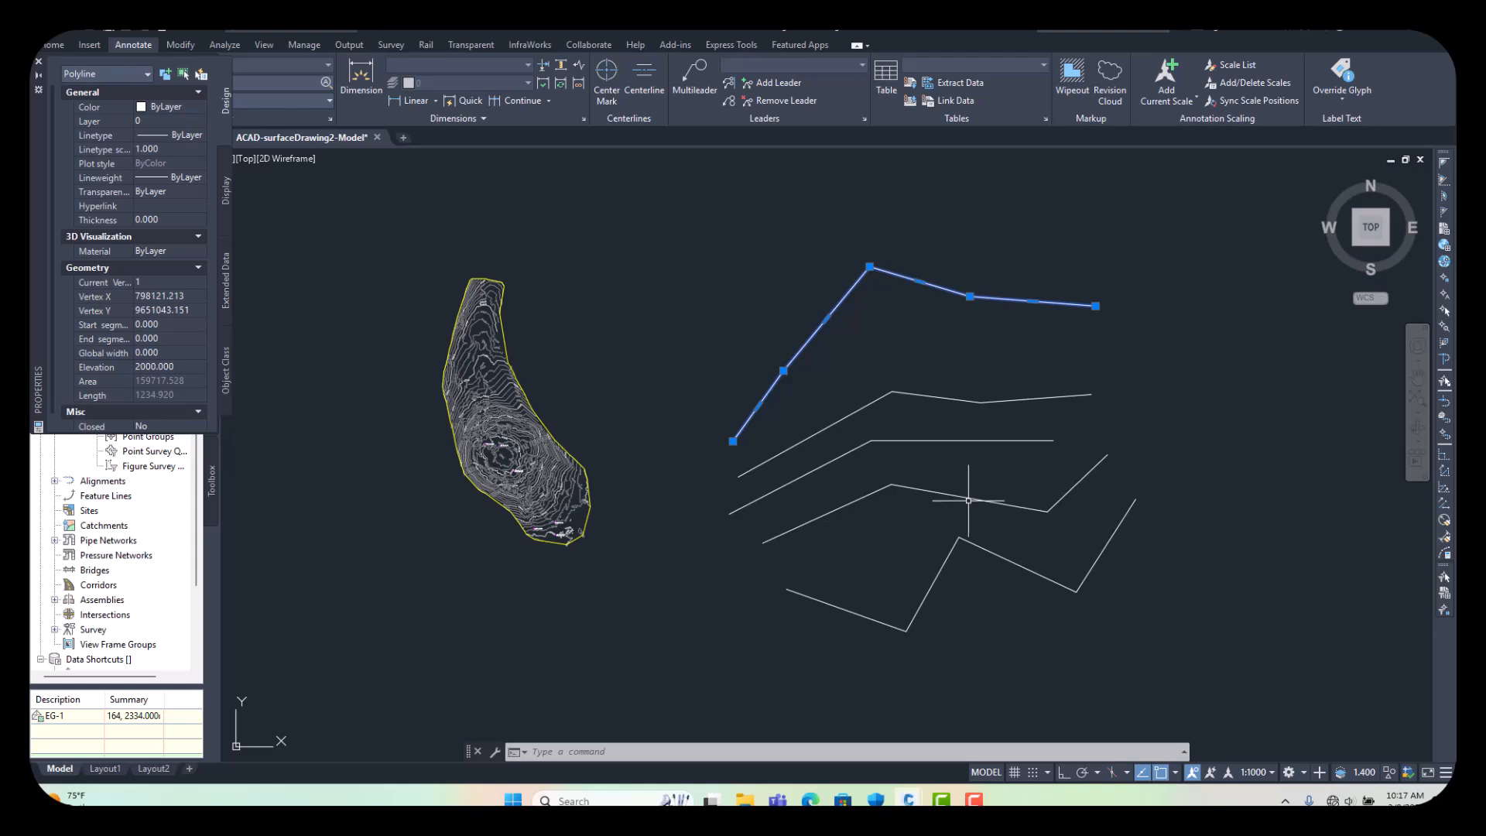
key("Escape")
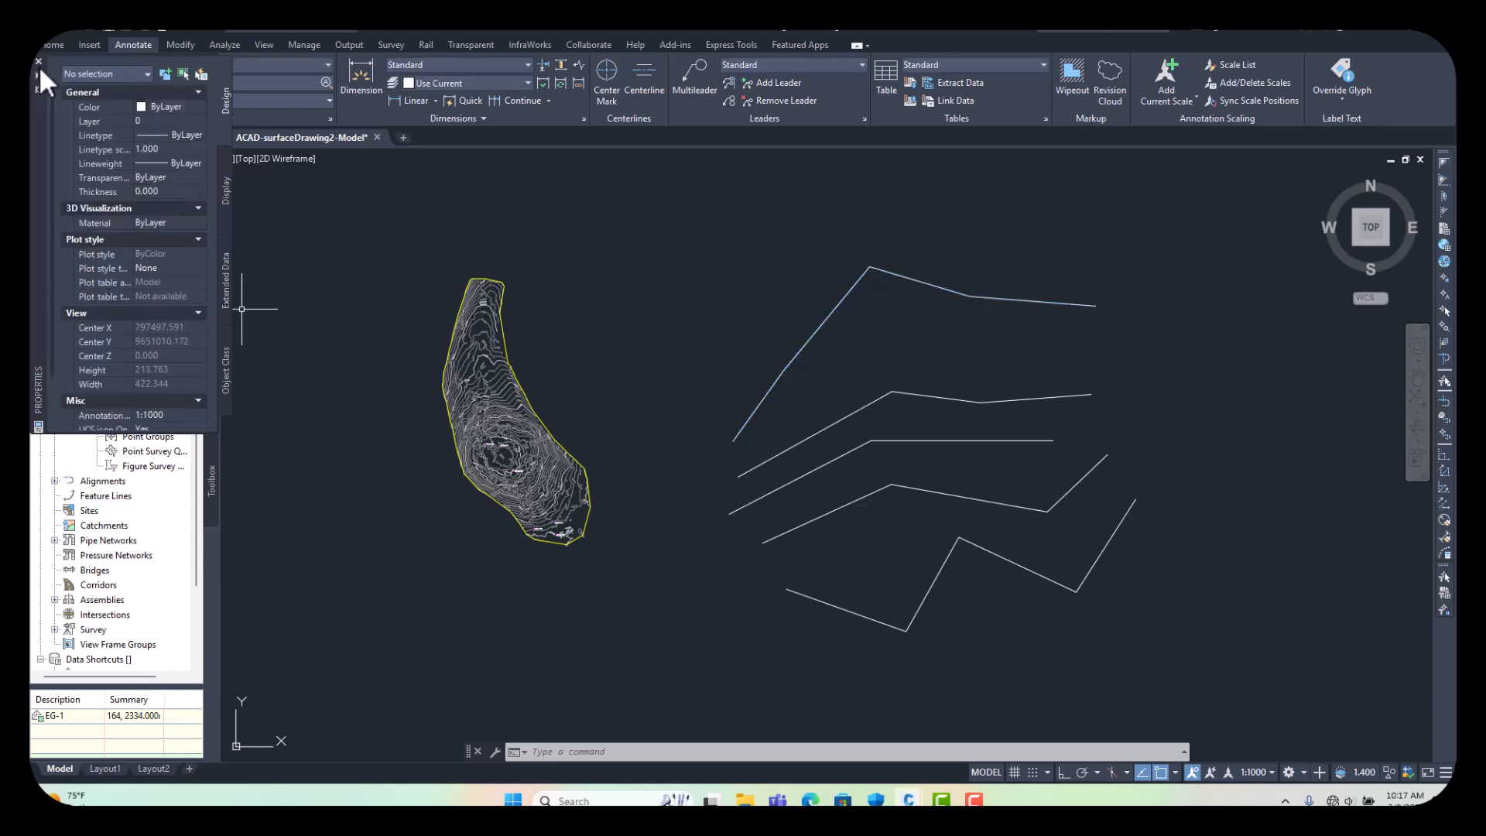
left_click(39, 61)
- Collapse the Surface EG1 branch and create a TIN surface named NEW-1 with the Standard style
scroll(900, 418, "up", 2)
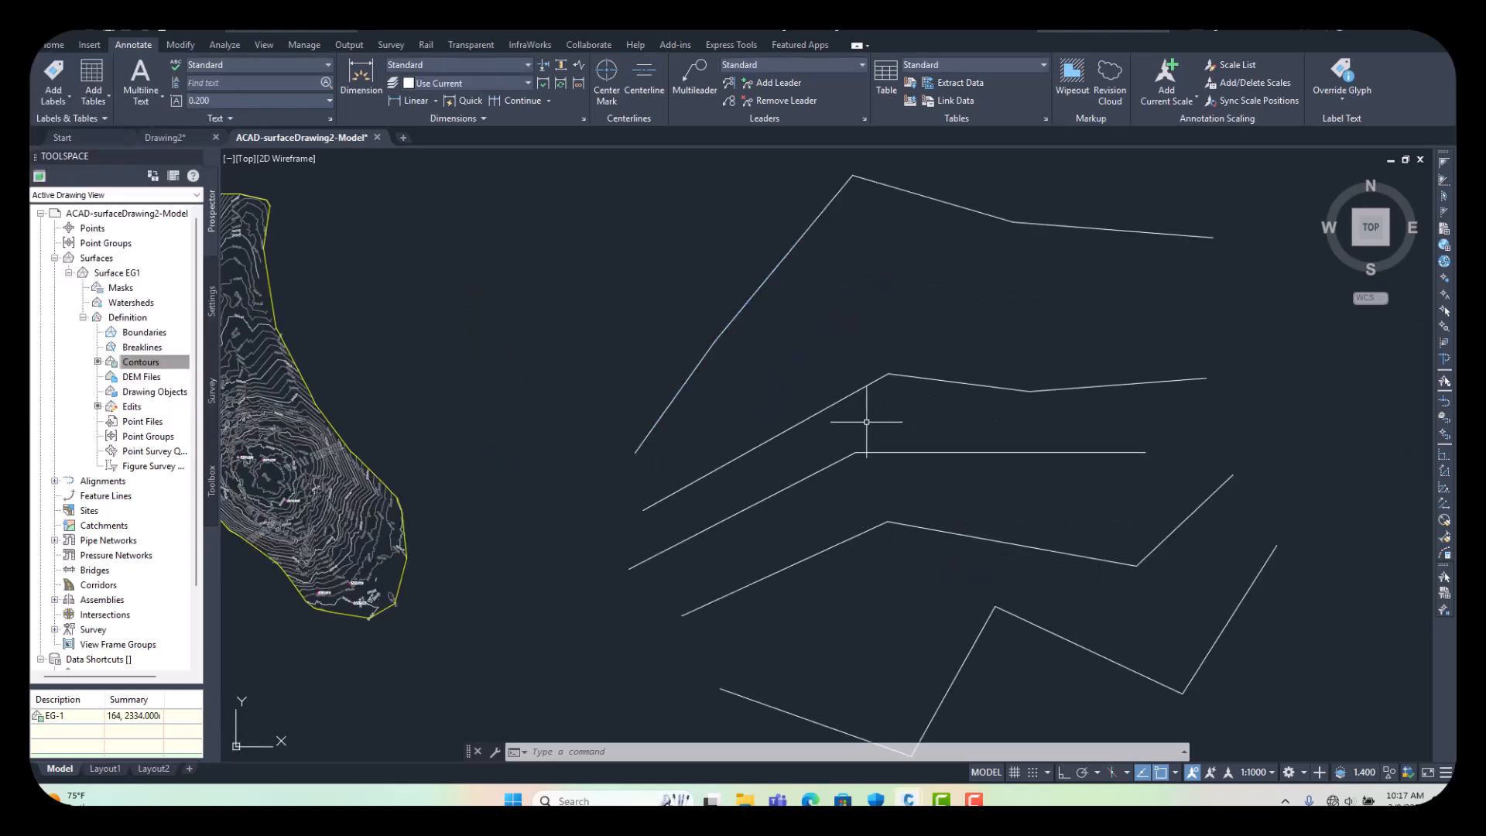
scroll(774, 410, "down", 2)
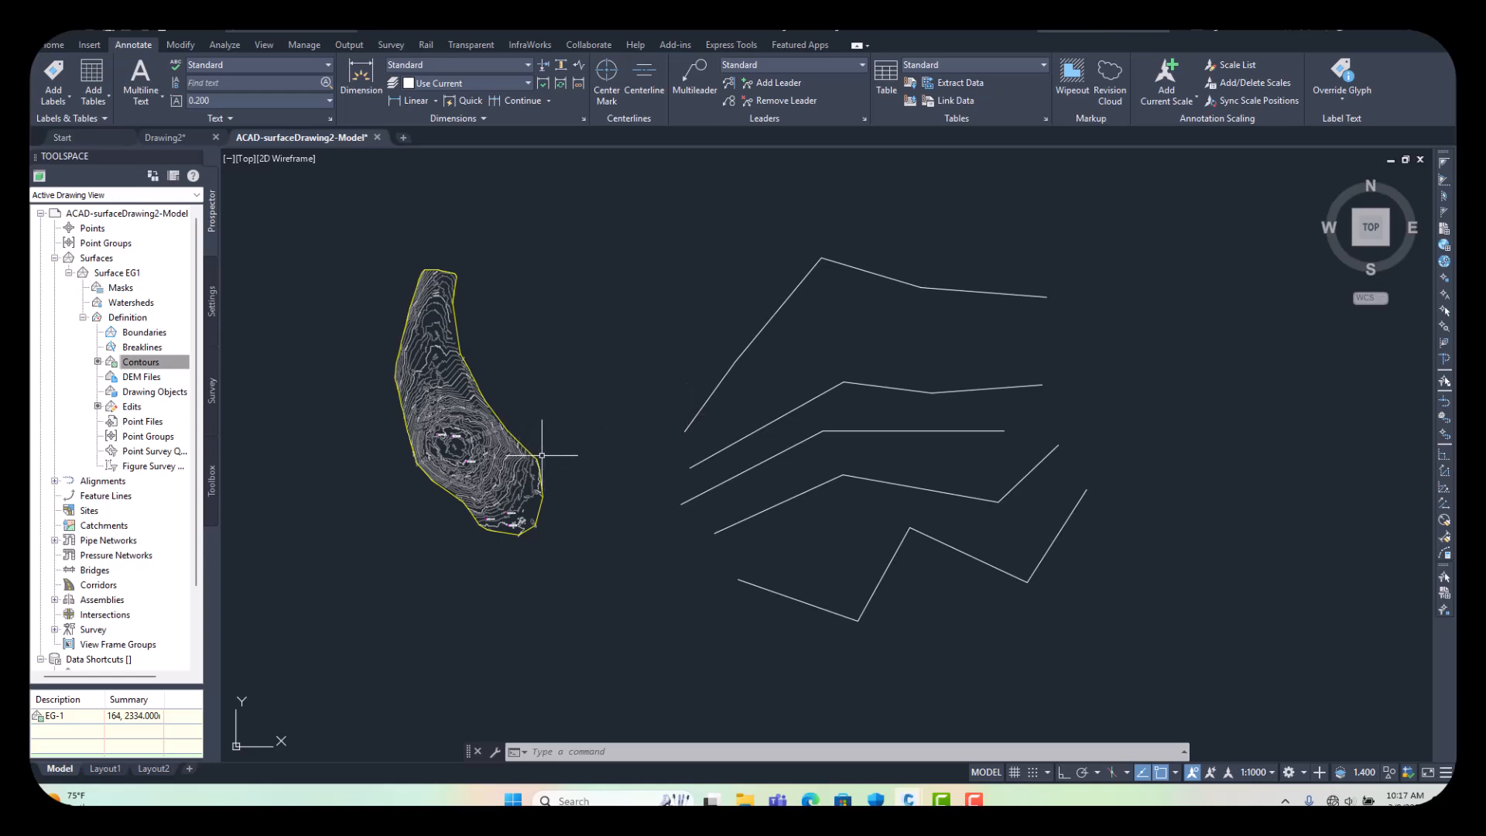
scroll(542, 455, "up", 2)
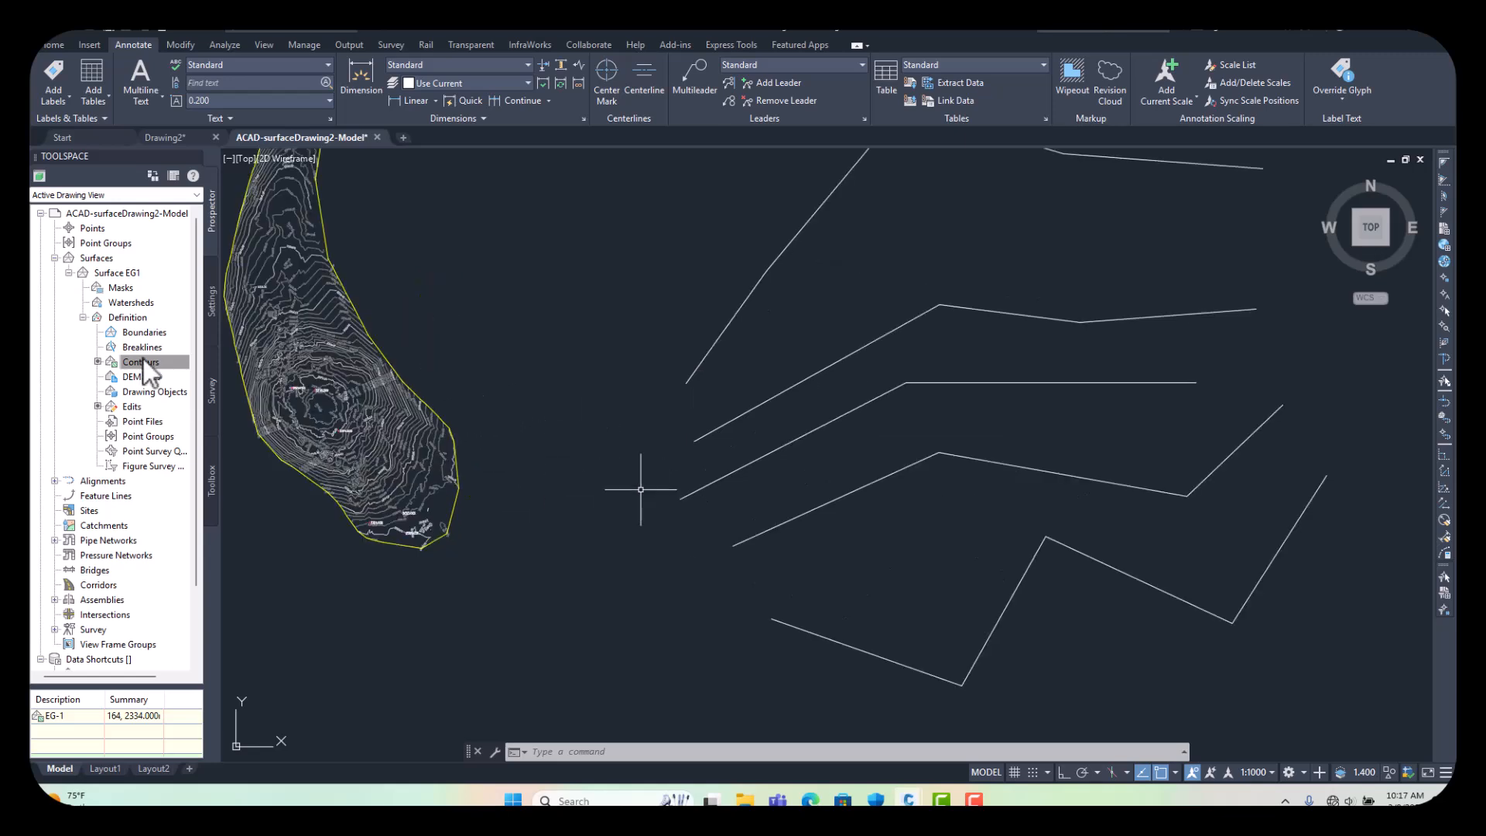
left_click(84, 317)
left_click(69, 272)
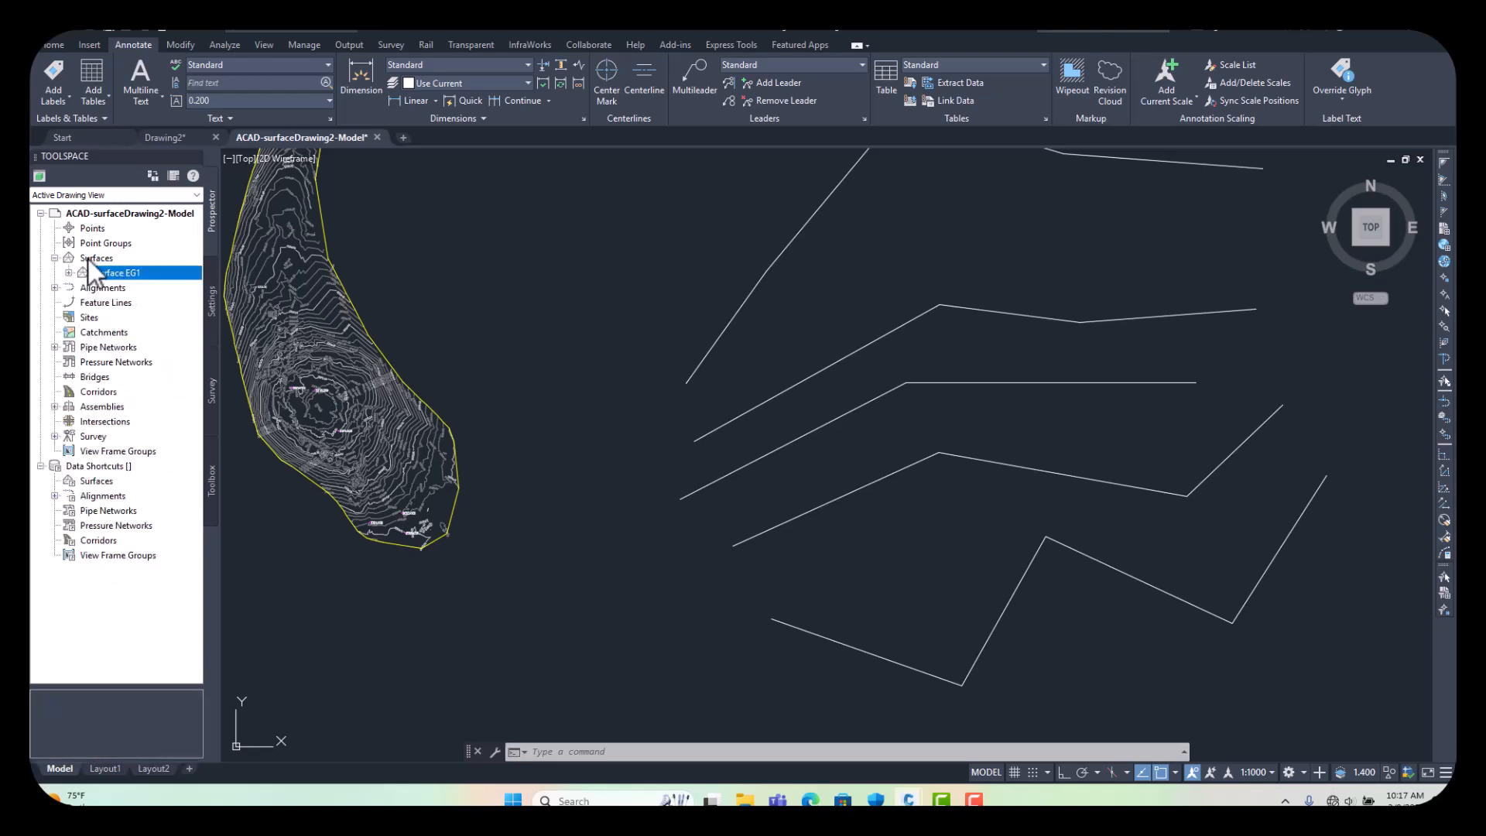
left_click(88, 259)
right_click(88, 258)
left_click(138, 264)
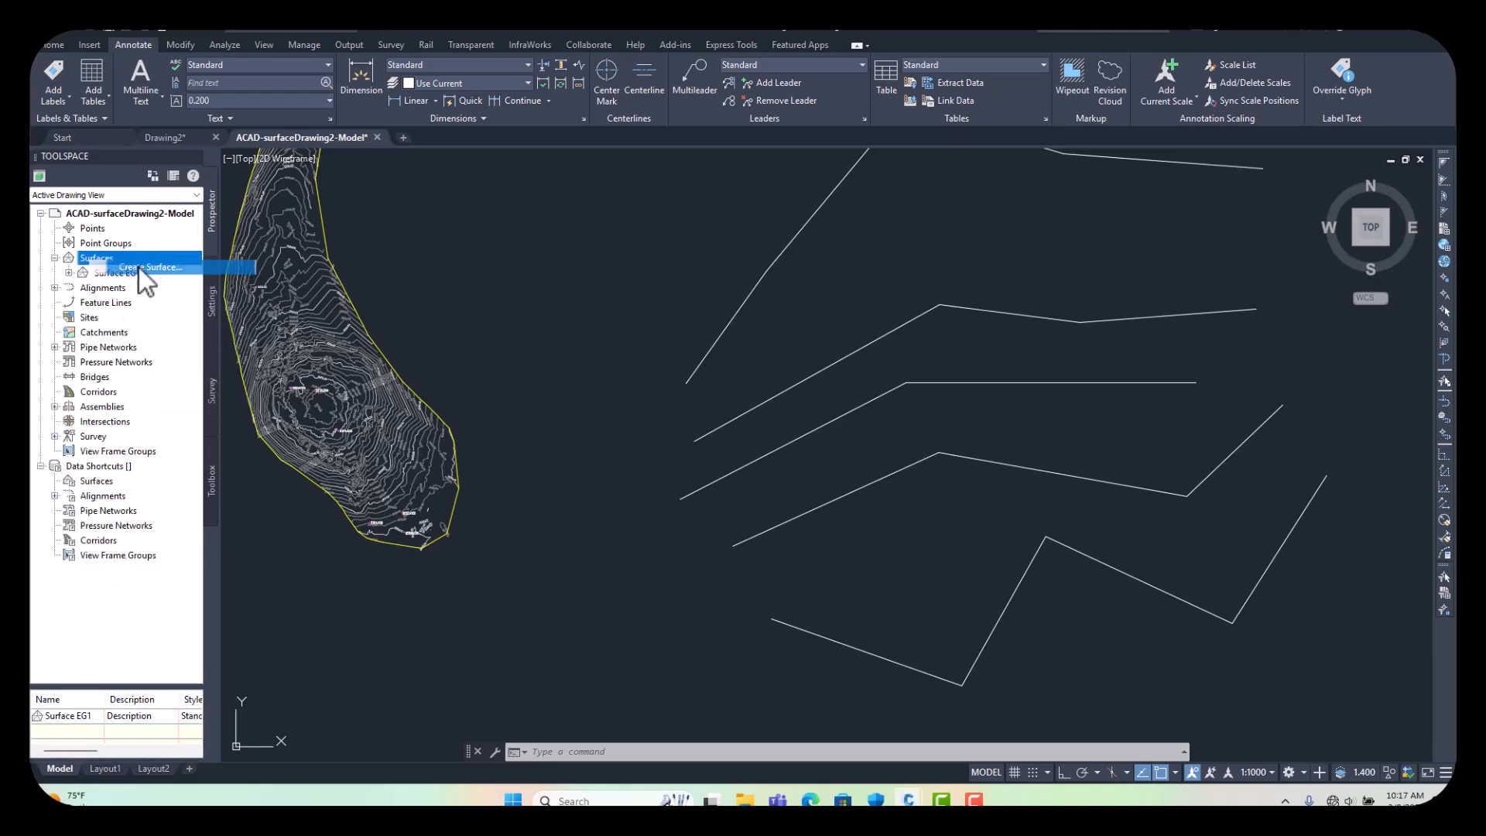
left_click(895, 360)
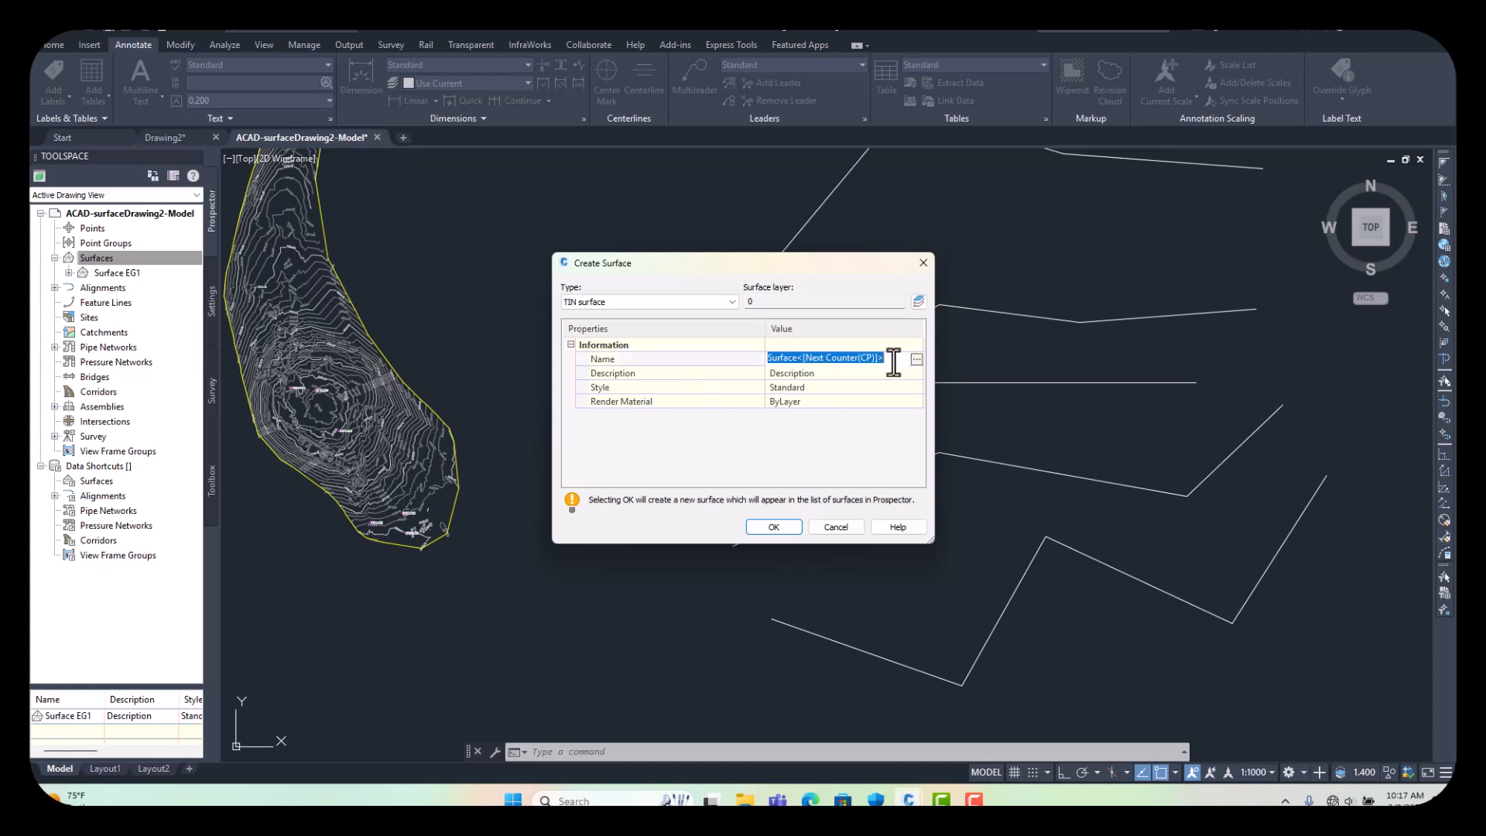
type("NEW-1")
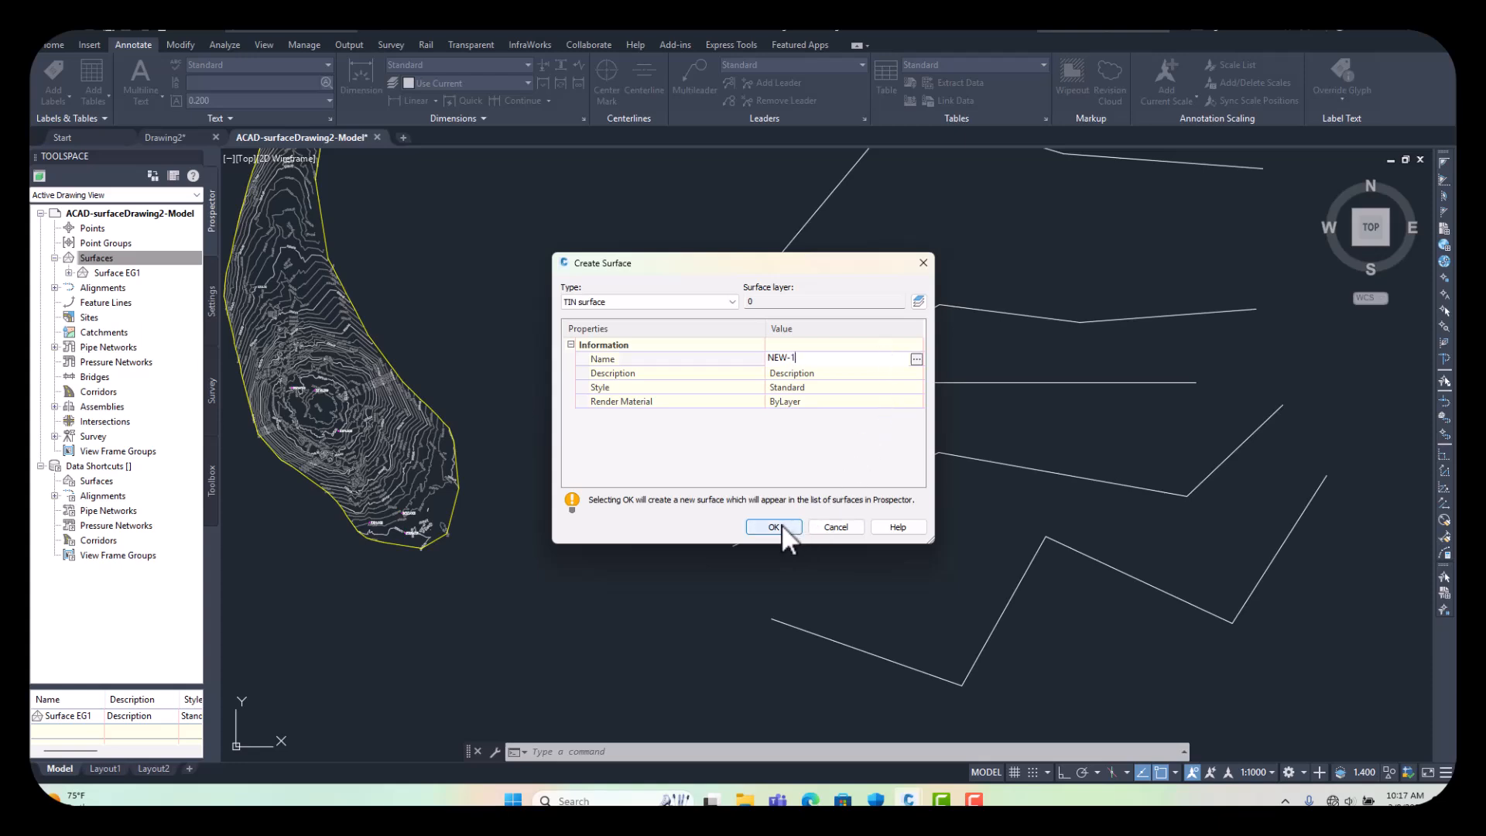
left_click(783, 527)
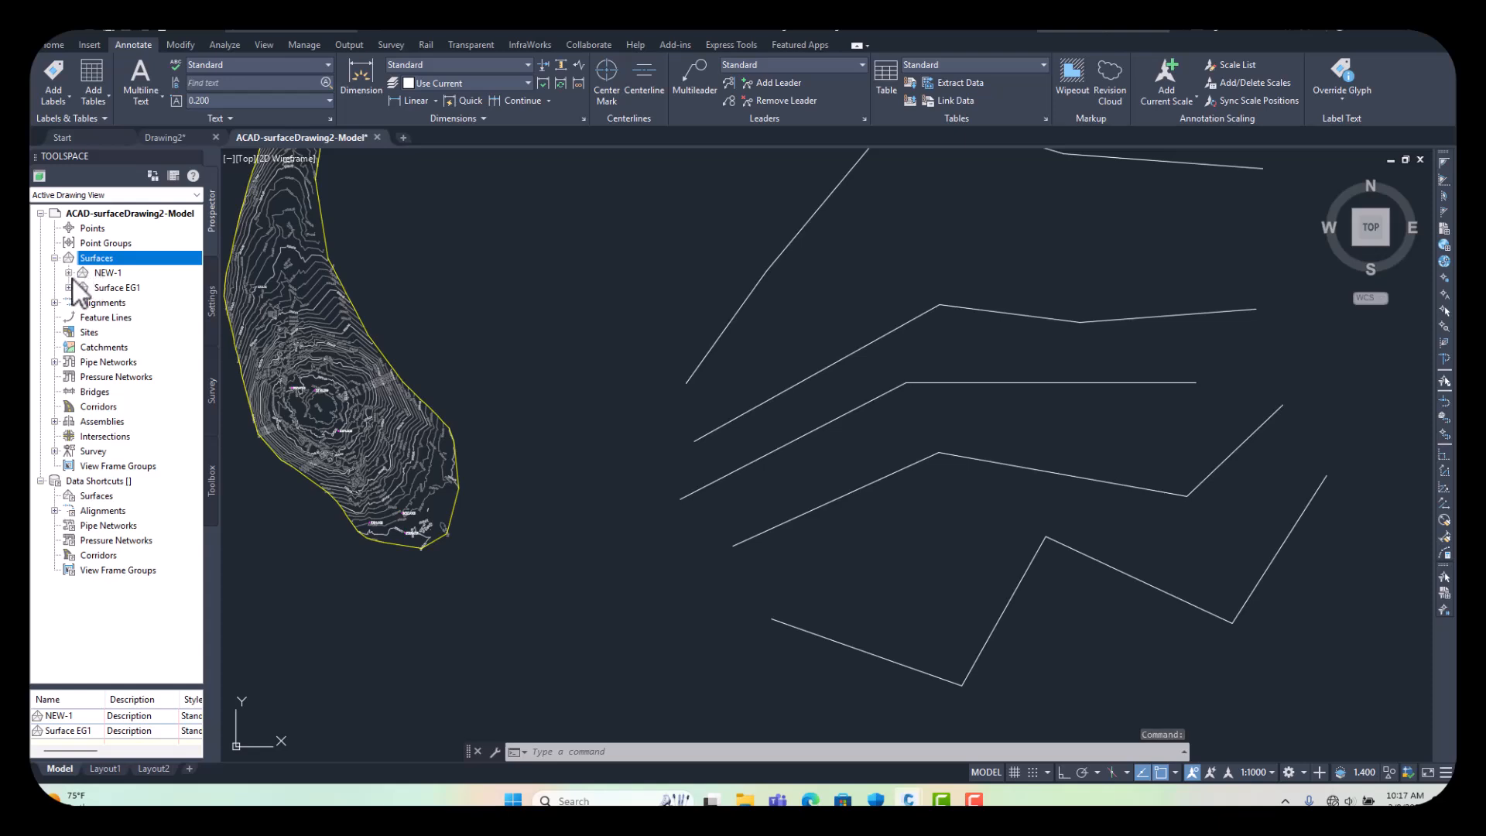
- Add contour data with the description NEW to surface NEW-1's definition, using all five drawn polylines as contours
left_click(68, 272)
left_click(83, 318)
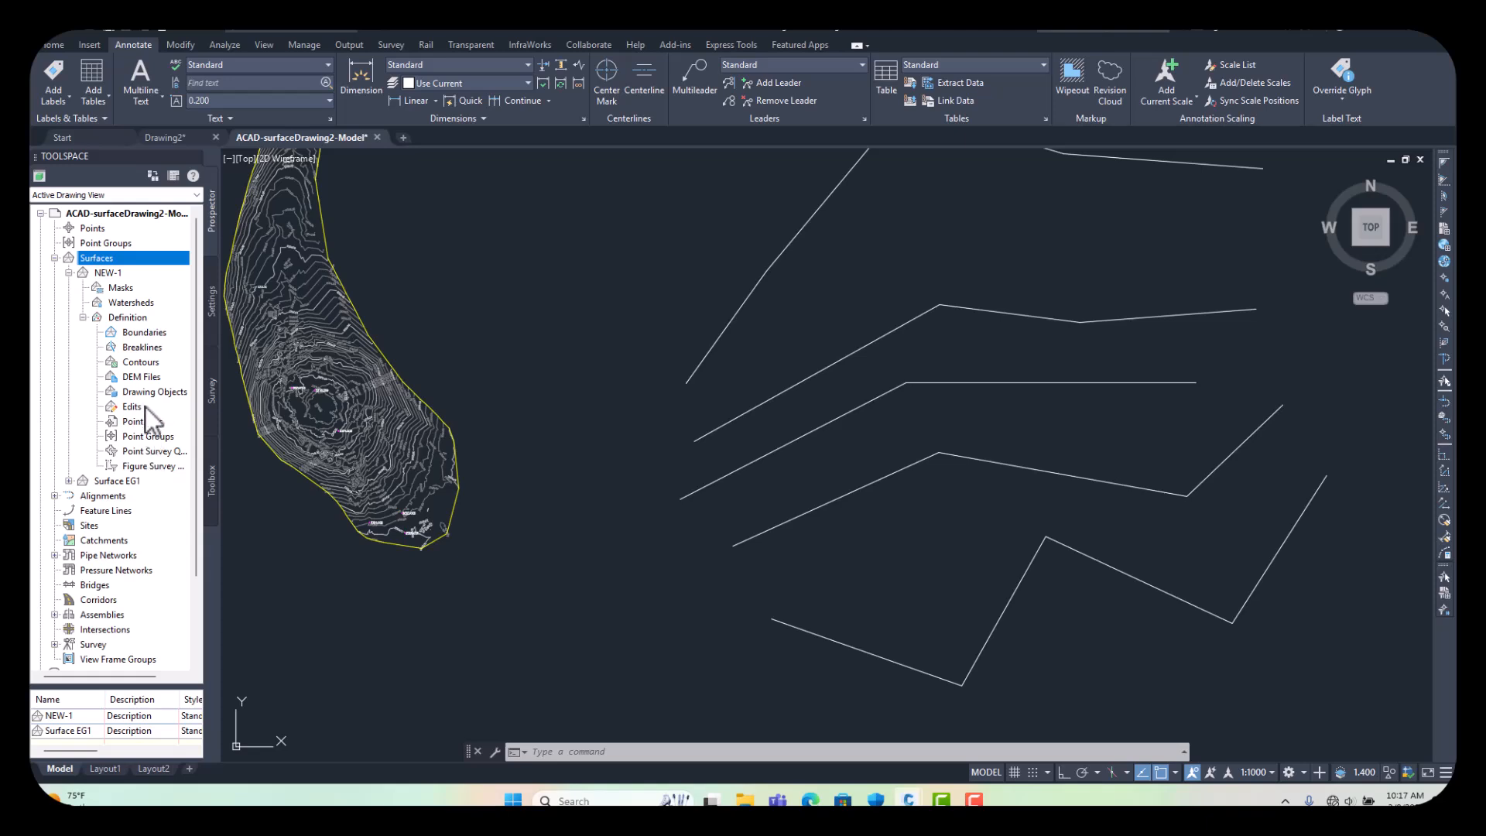
left_click(143, 363)
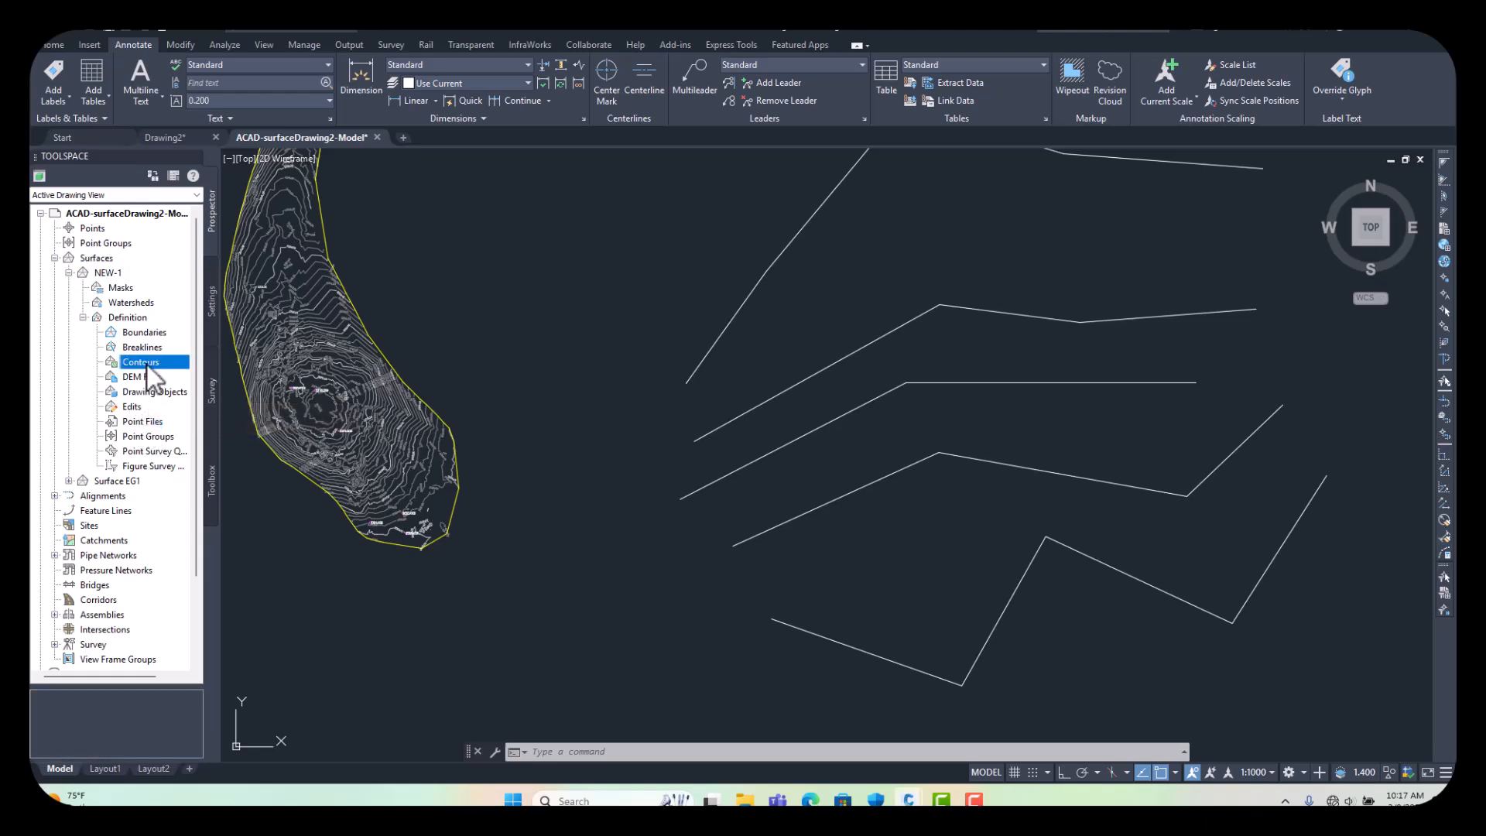
right_click(147, 368)
left_click(189, 373)
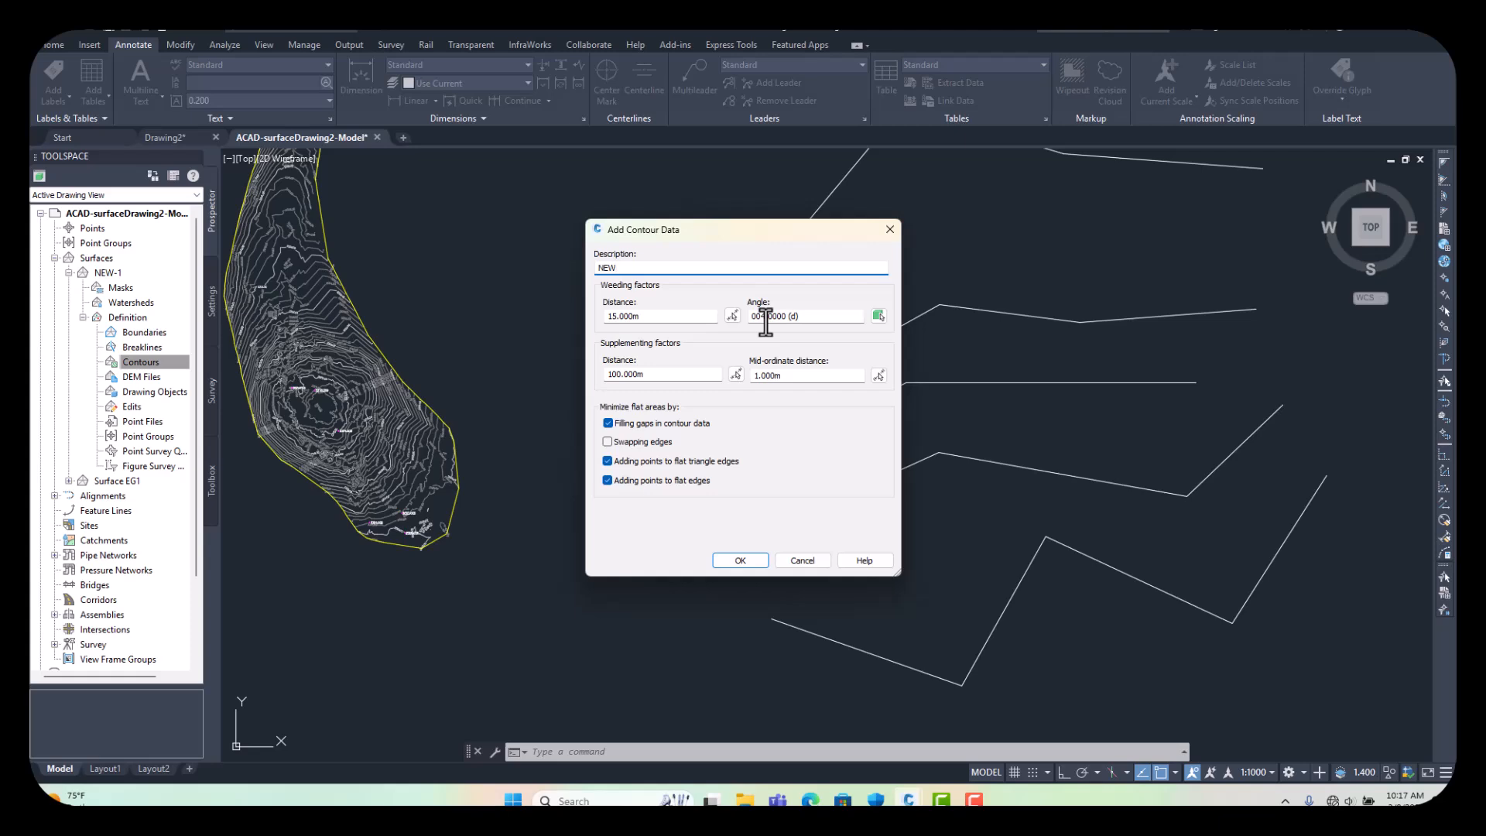
left_click(741, 560)
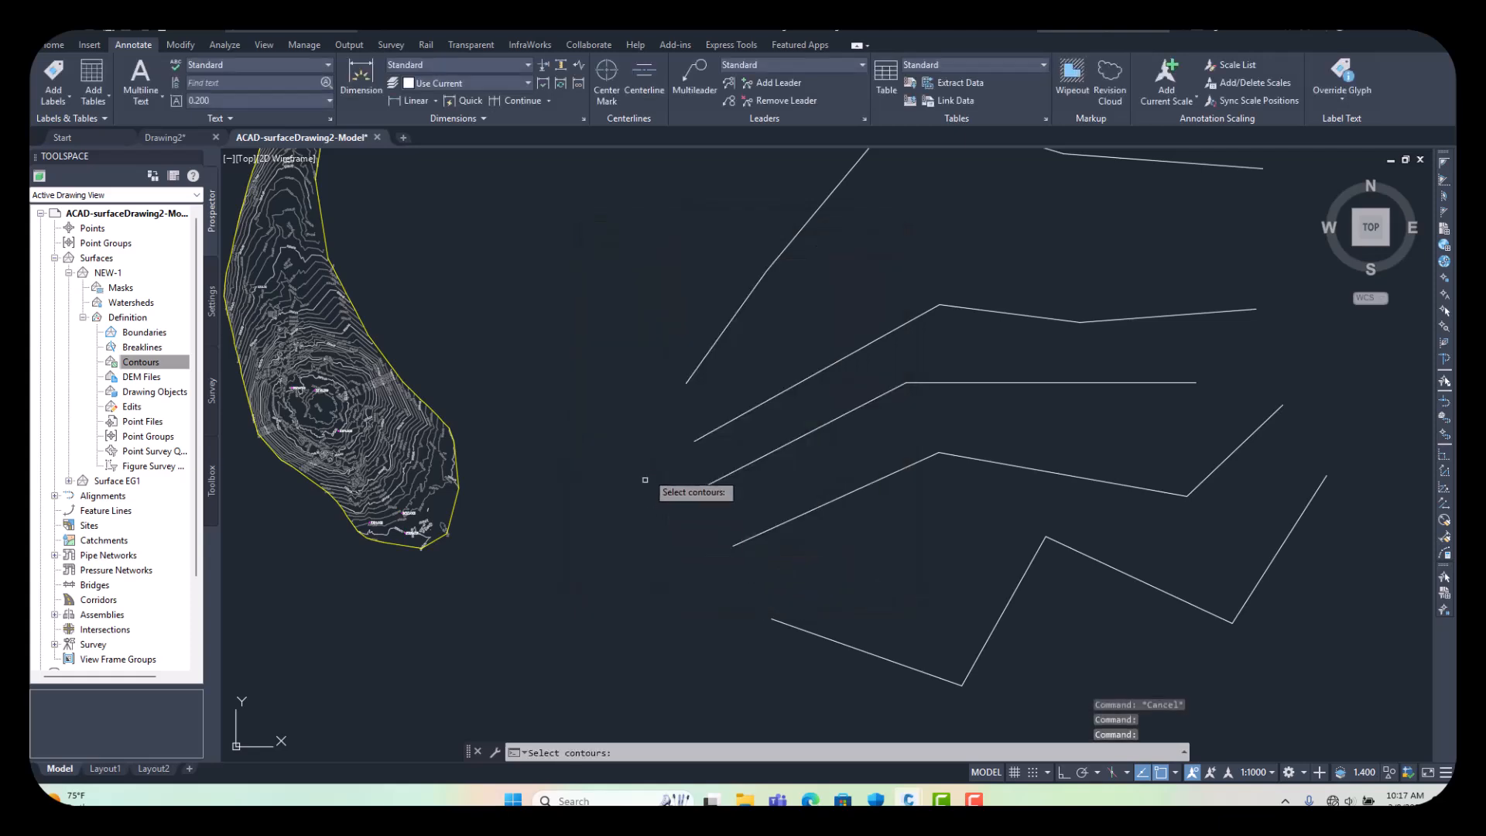
scroll(650, 487, "down", 2)
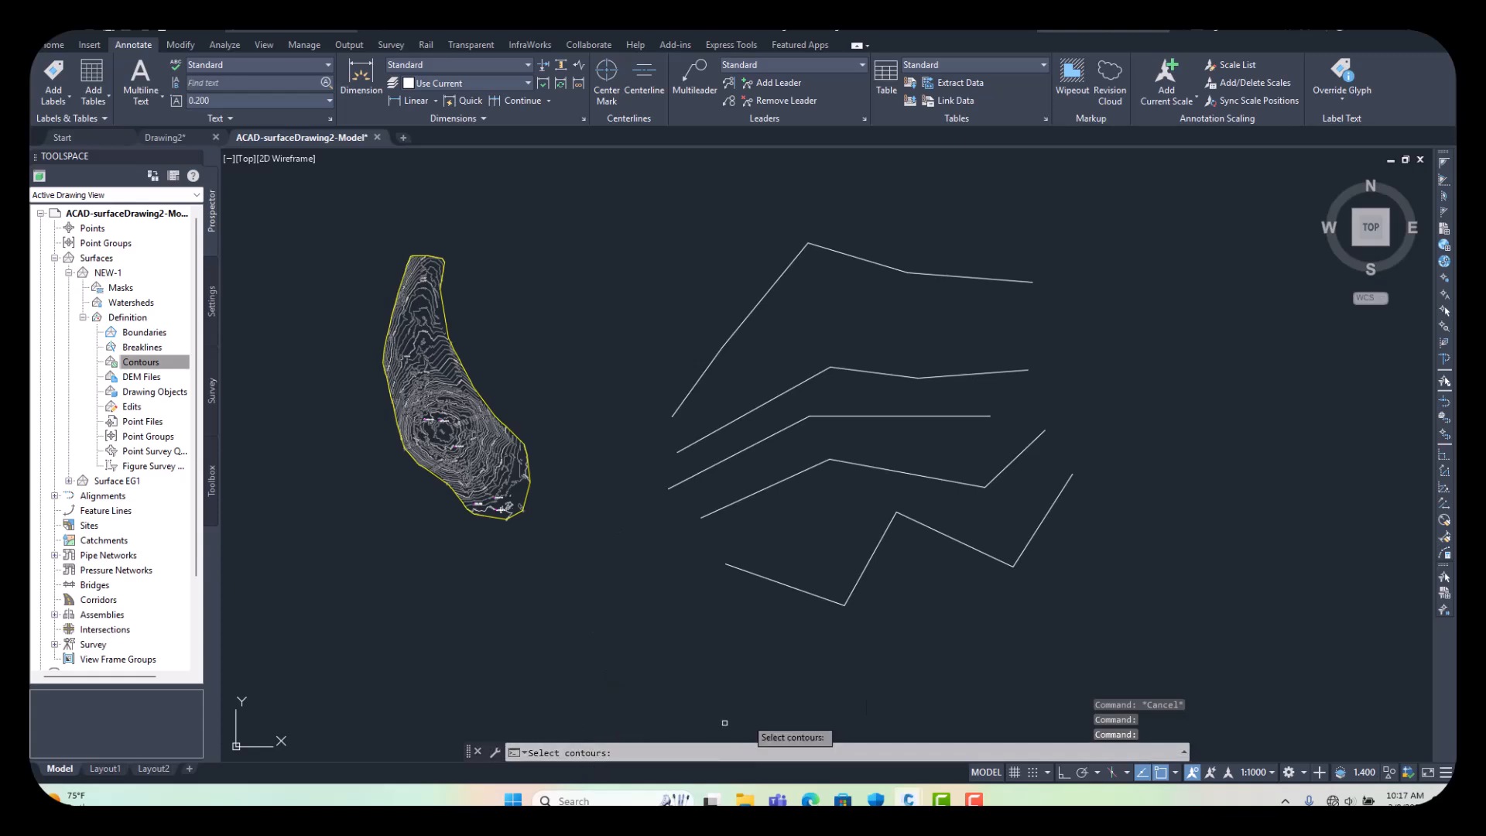
left_click(1186, 652)
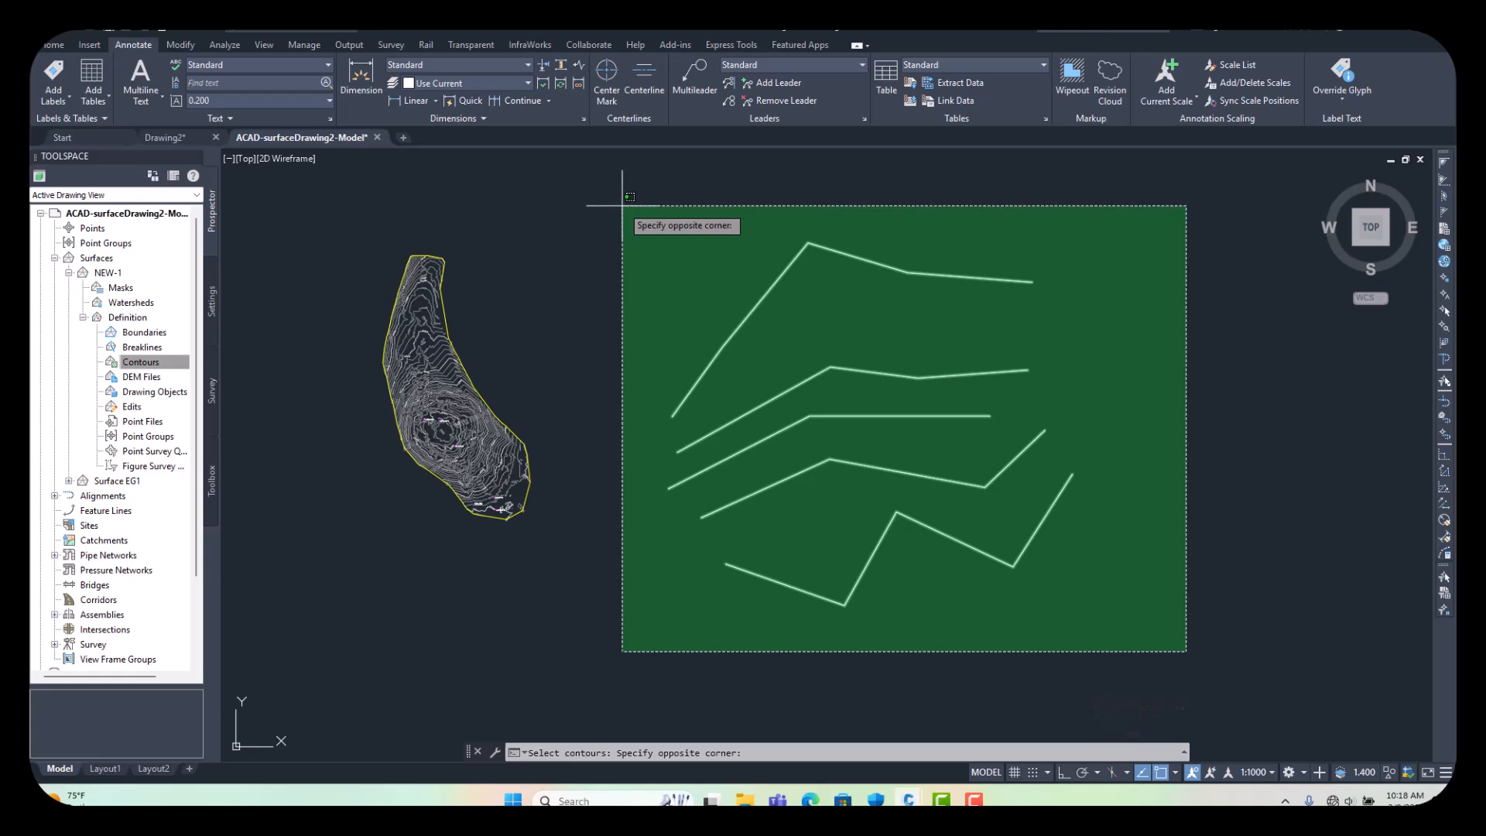
left_click(623, 205)
key("Return")
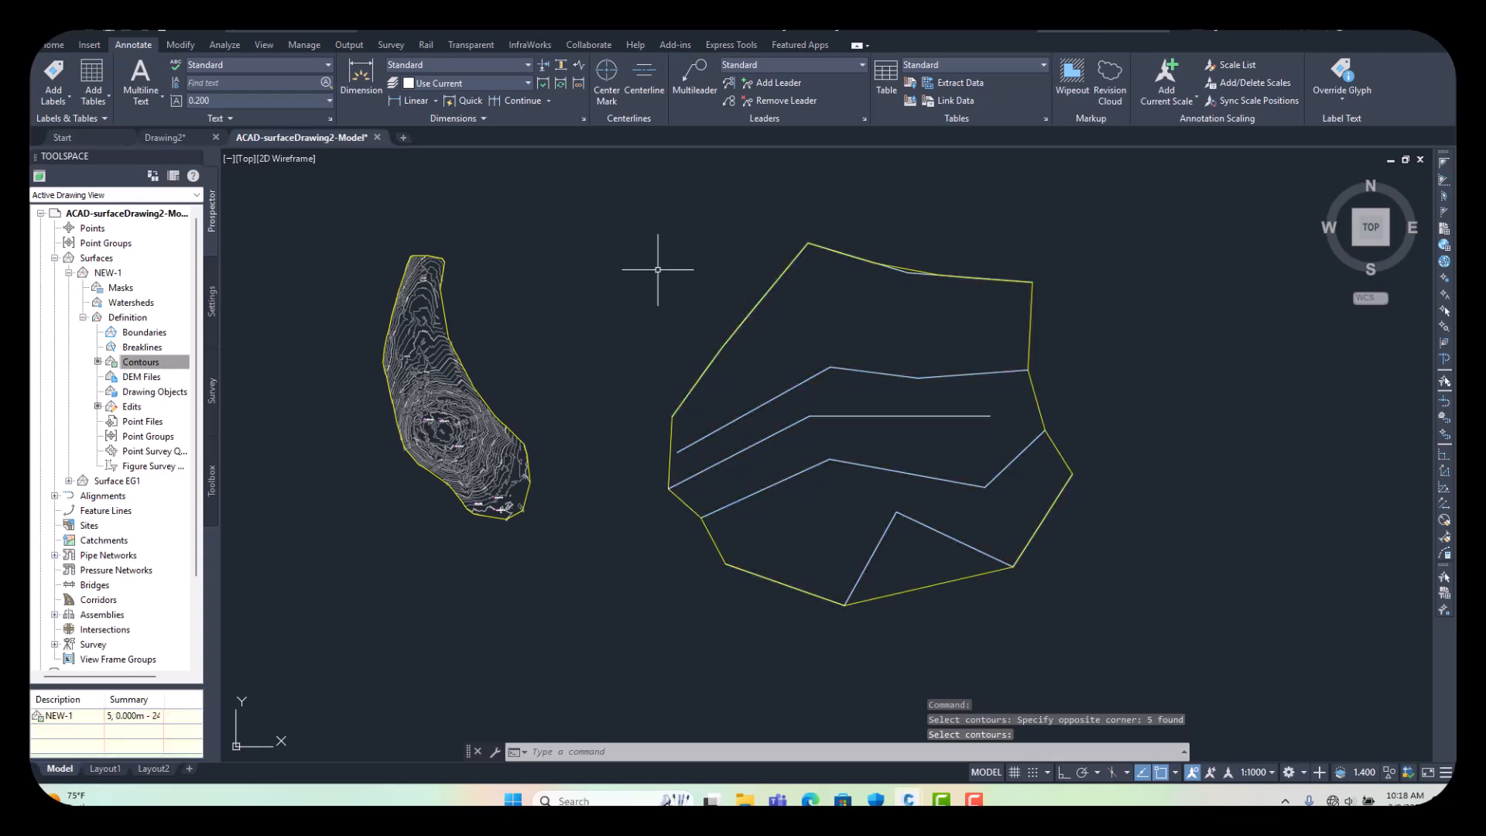
- Check which surface styles are available in the surface properties of NEW-1, close them without changes and deselect the surface
scroll(983, 422, "up", 2)
scroll(827, 430, "down", 2)
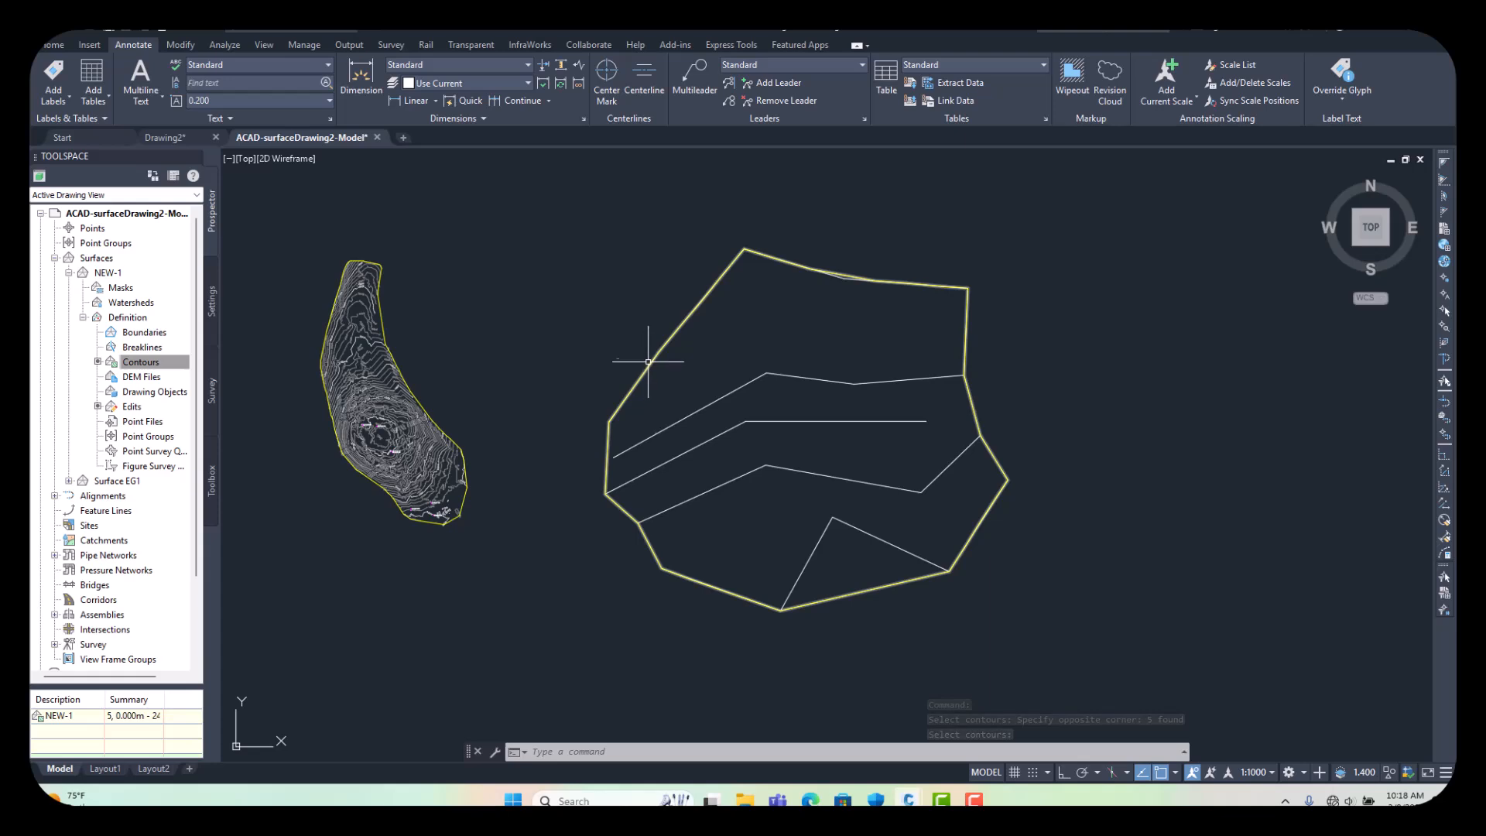
scroll(836, 281, "up", 3)
scroll(832, 273, "down", 1)
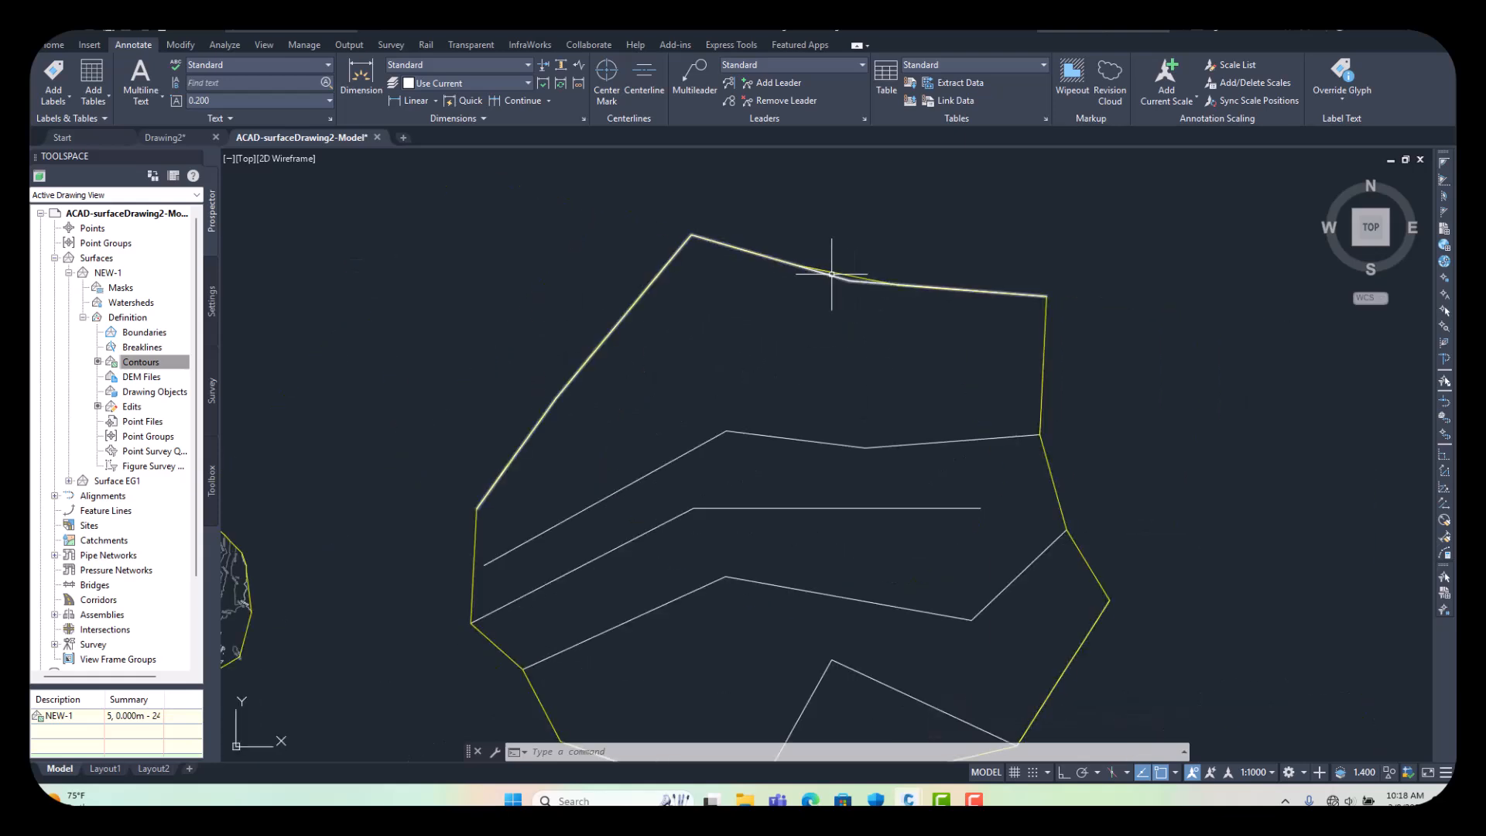
left_click(1043, 385)
right_click(962, 375)
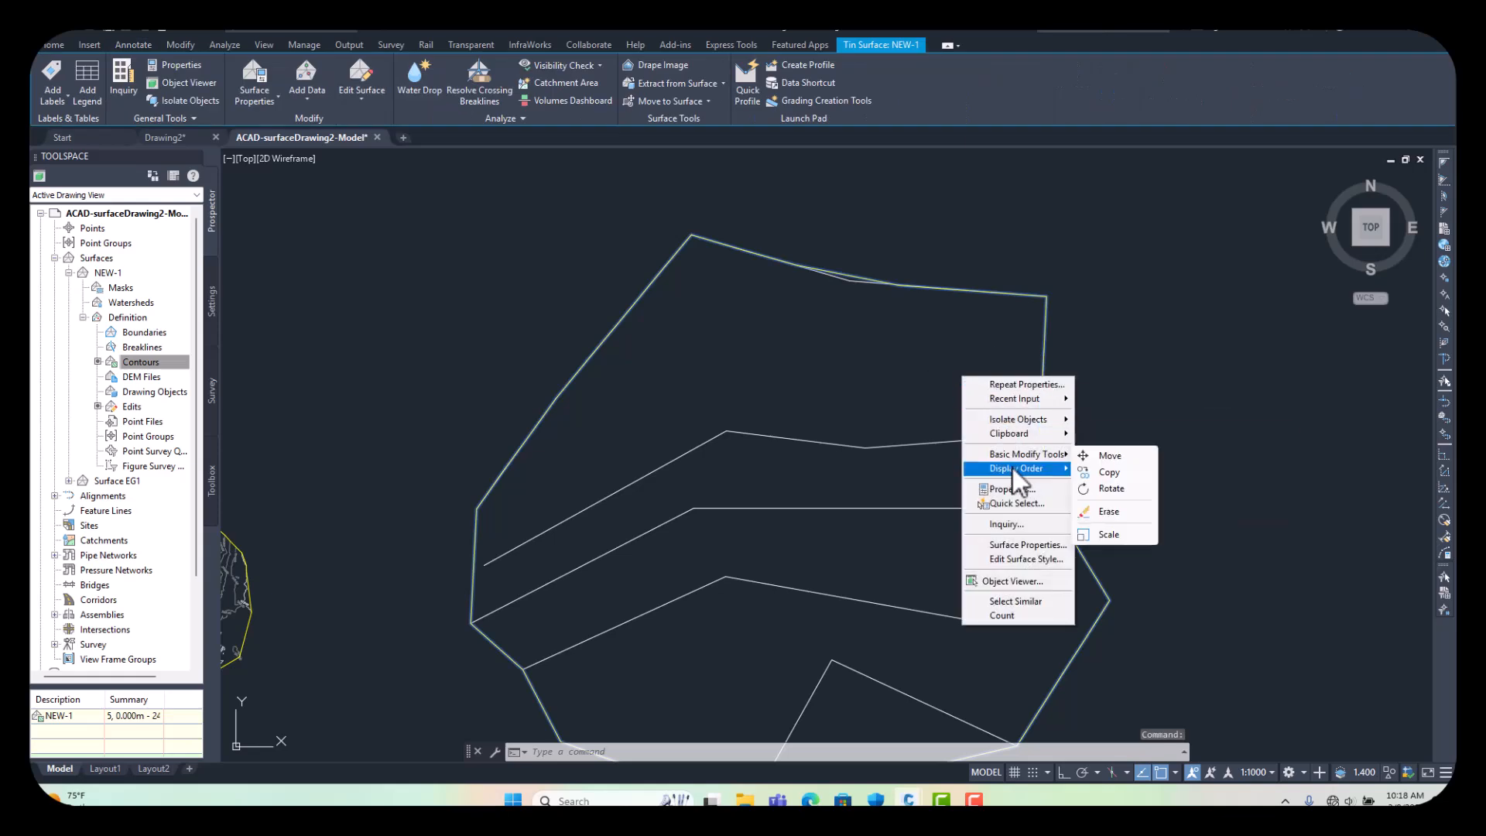
left_click(1015, 545)
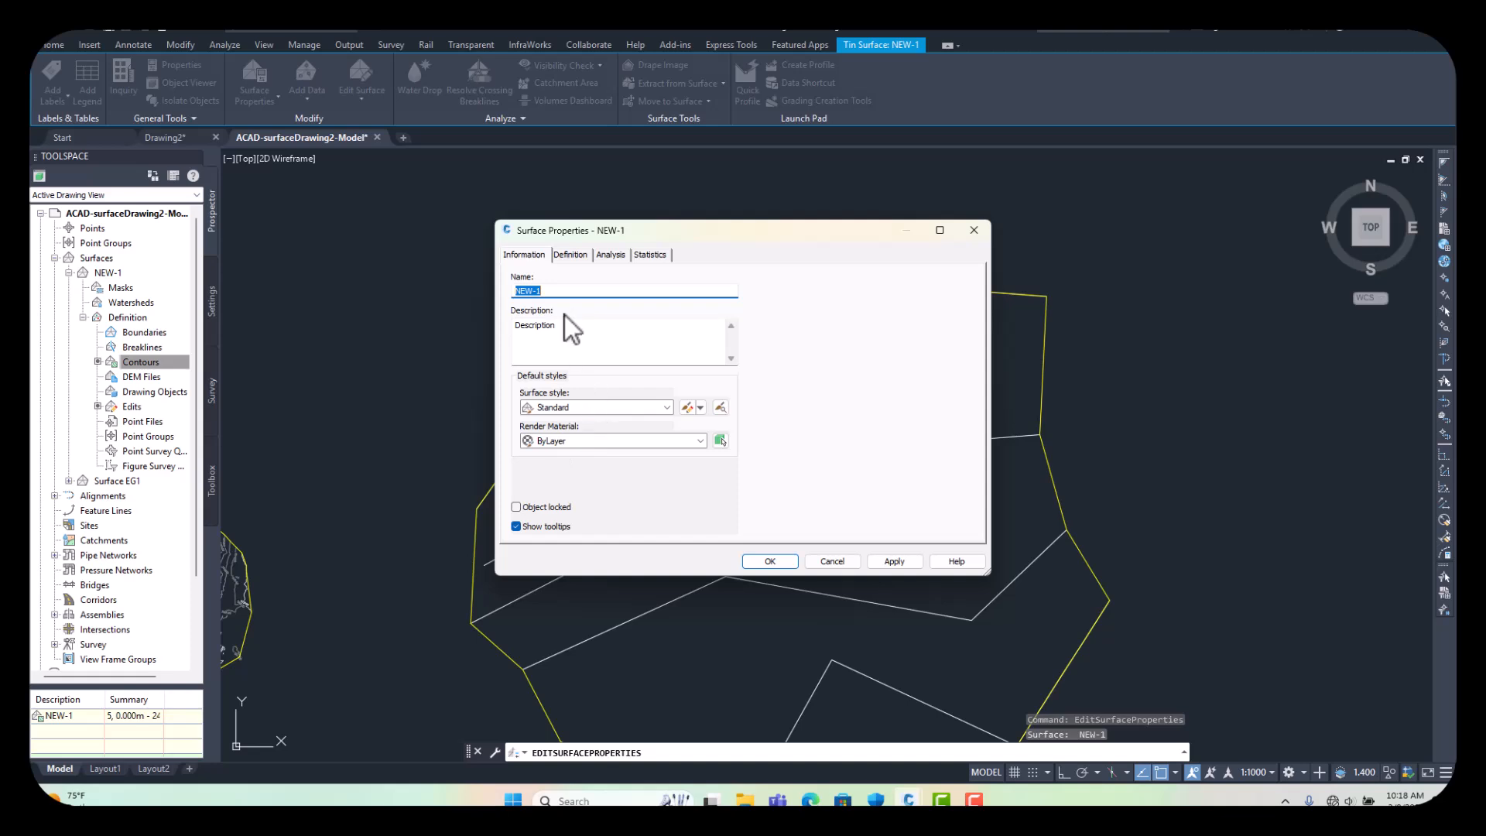
left_click(666, 407)
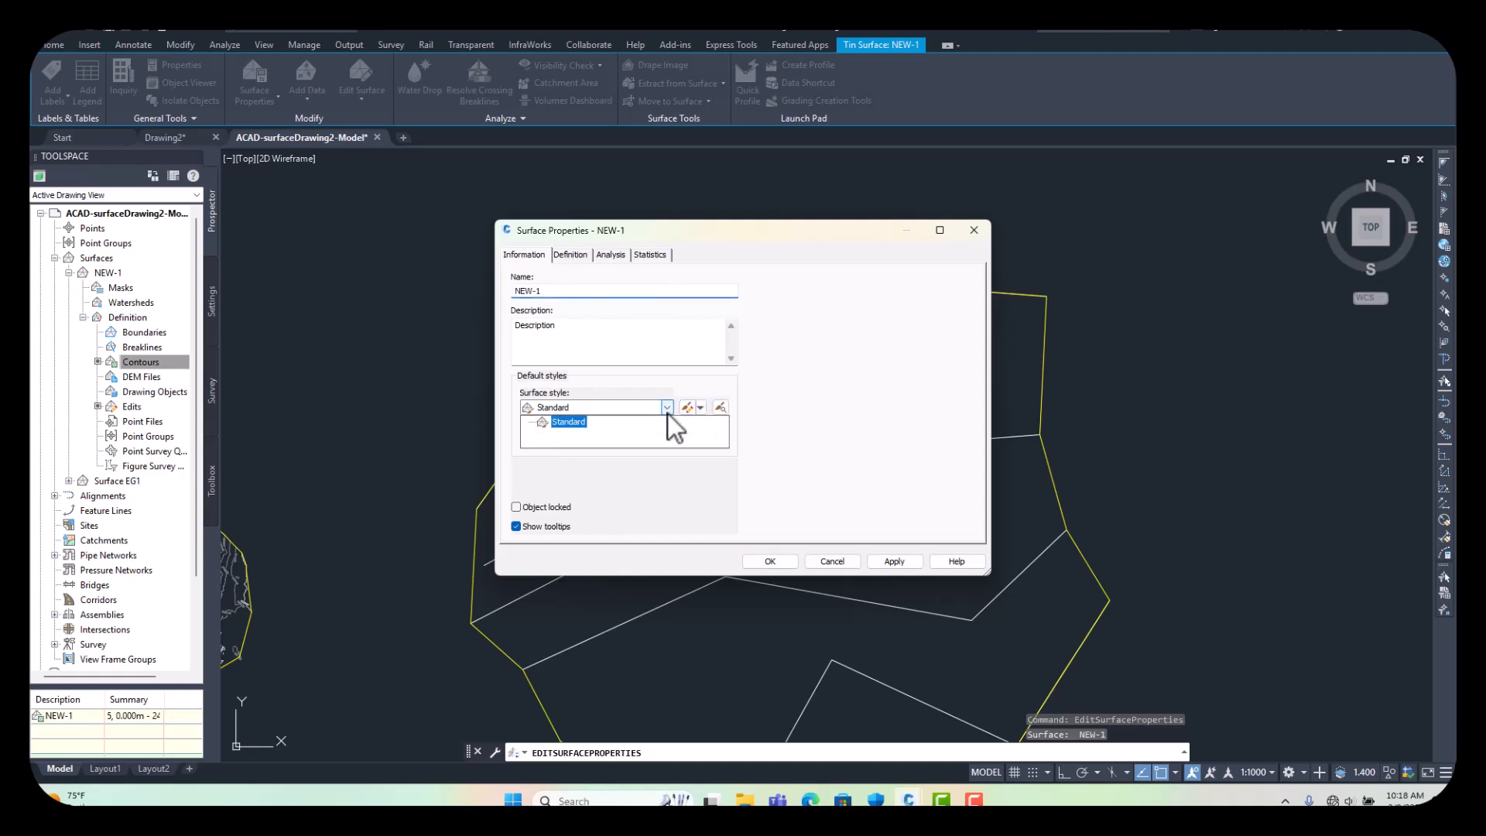
left_click(667, 410)
left_click(667, 407)
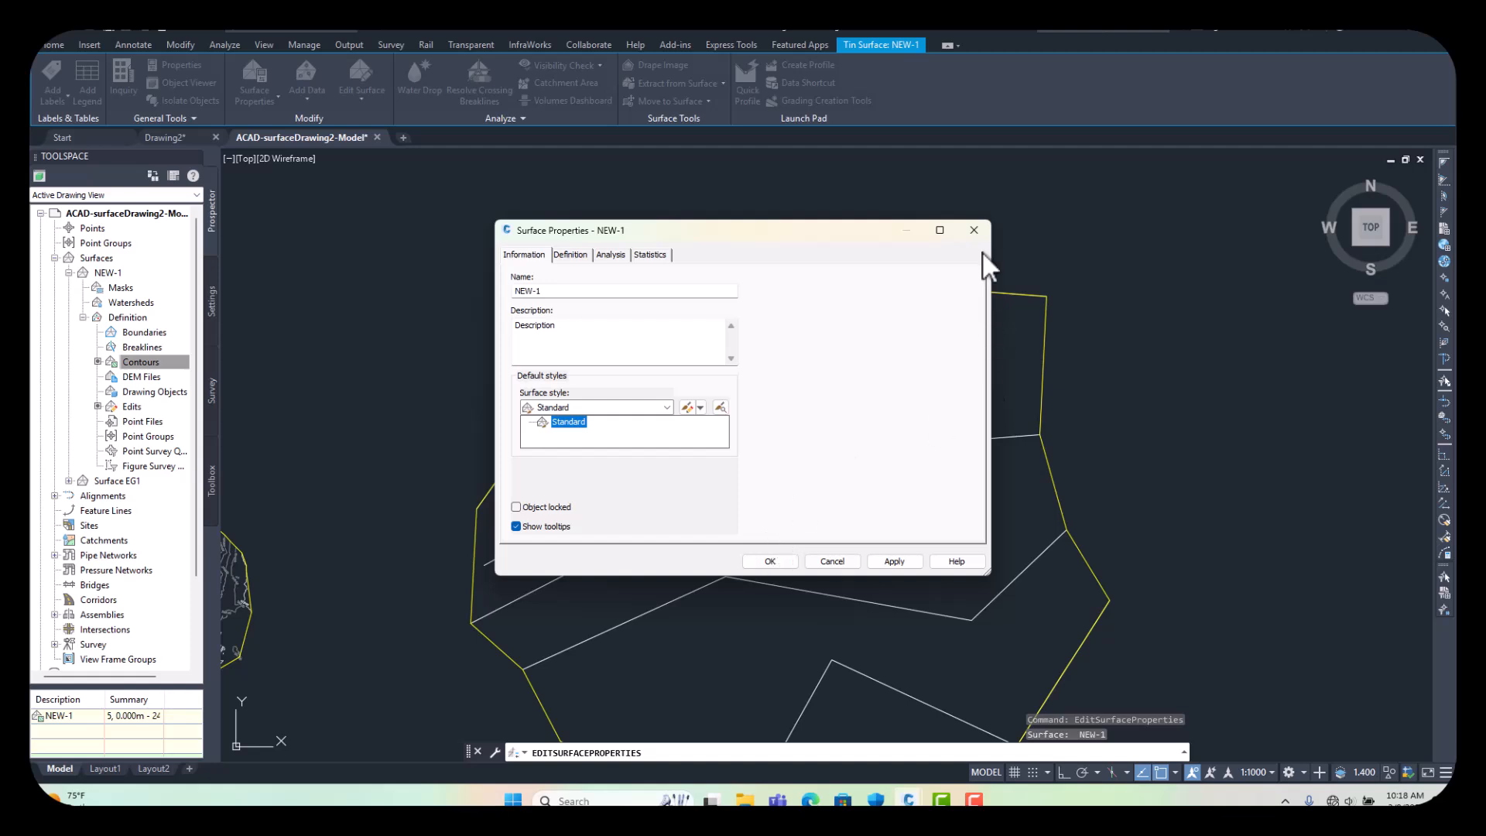
left_click(976, 230)
key("Escape")
- Add spot elevation labels to surface NEW-1 at the peak vertex of the second polyline from the north and just south of it
scroll(735, 333, "down", 3)
scroll(724, 363, "up", 3)
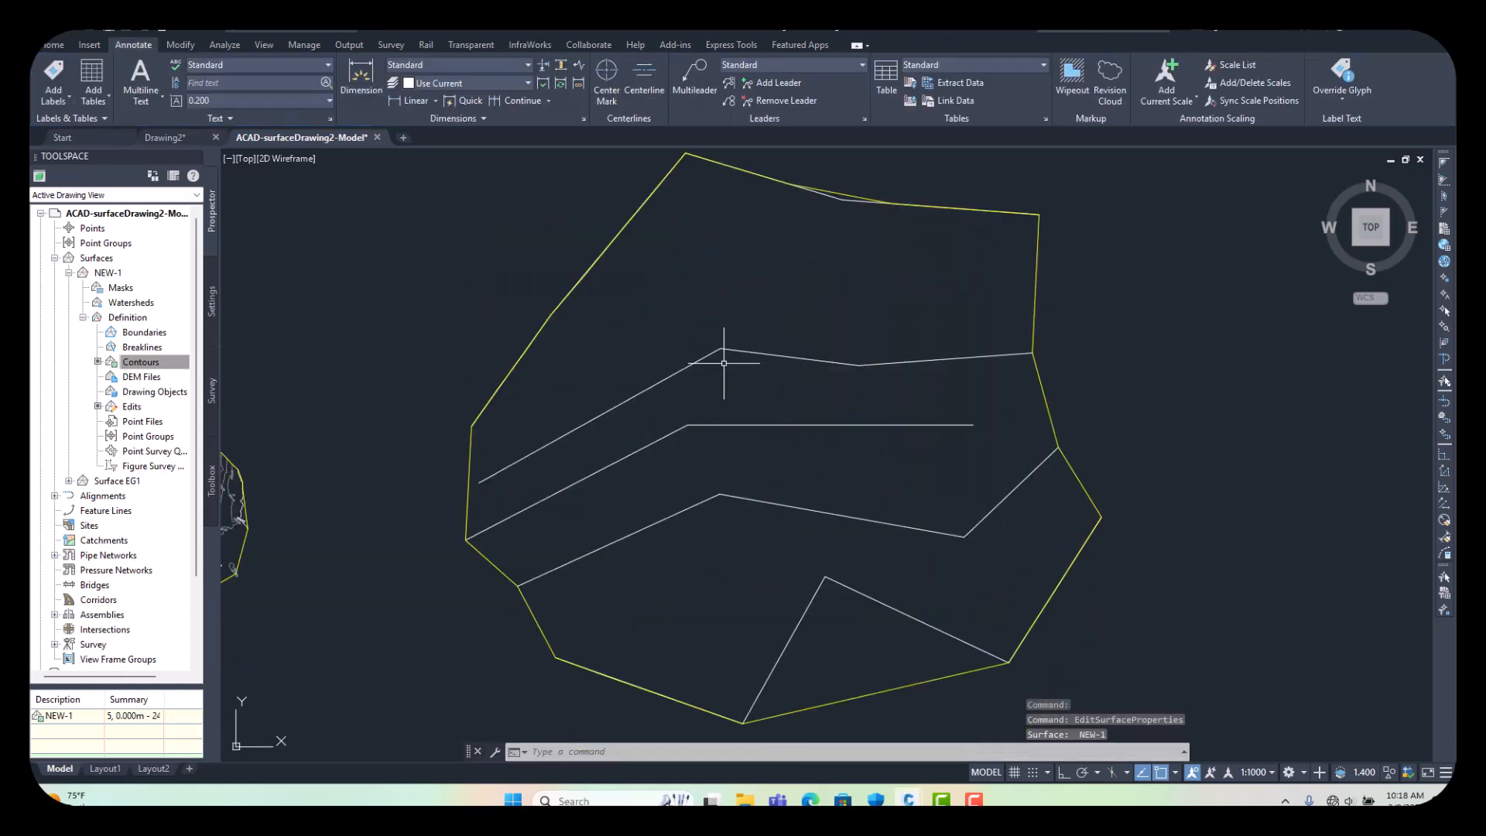
left_click(579, 282)
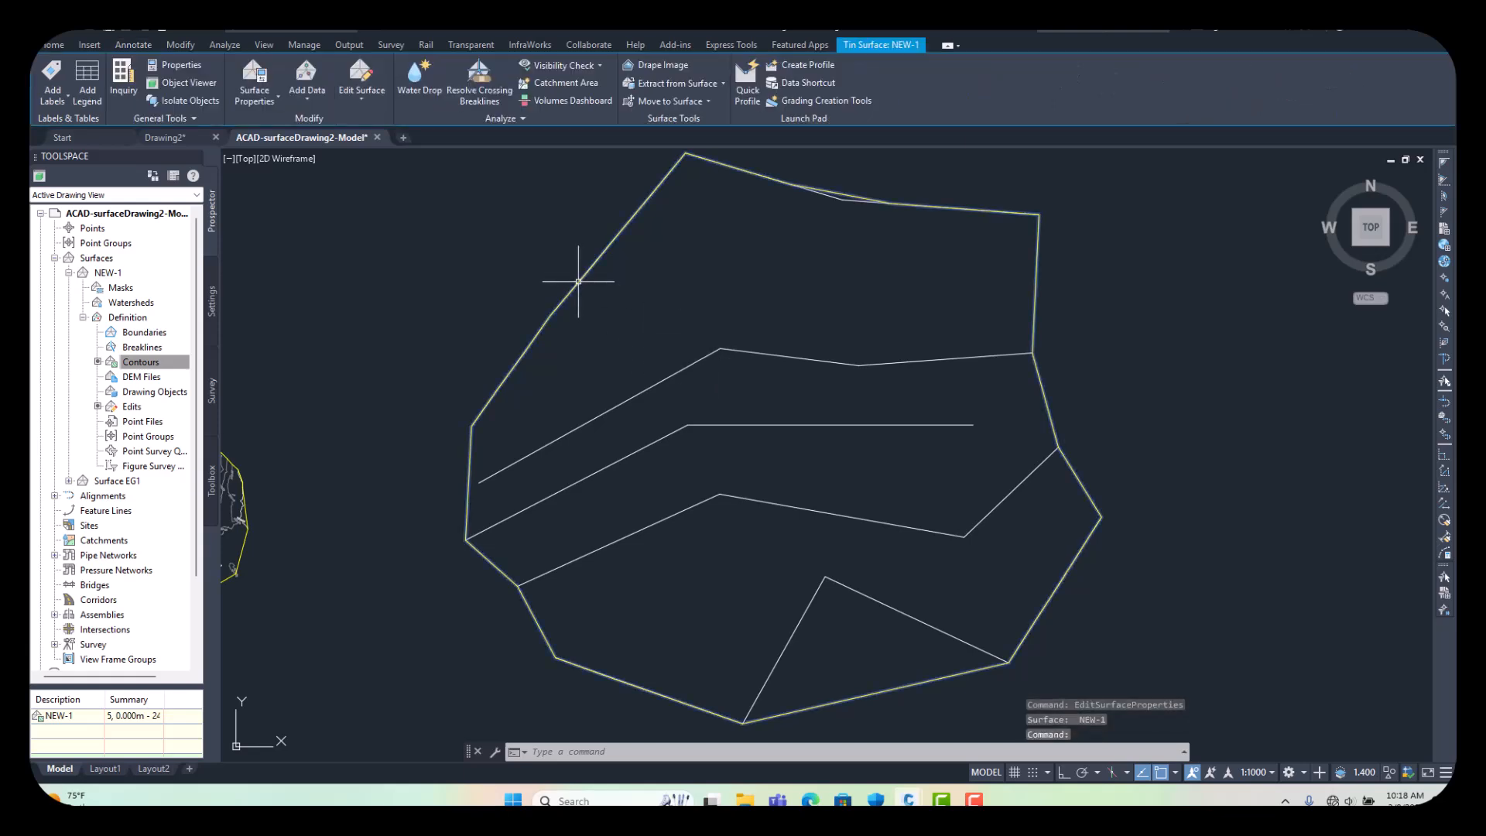
left_click(61, 97)
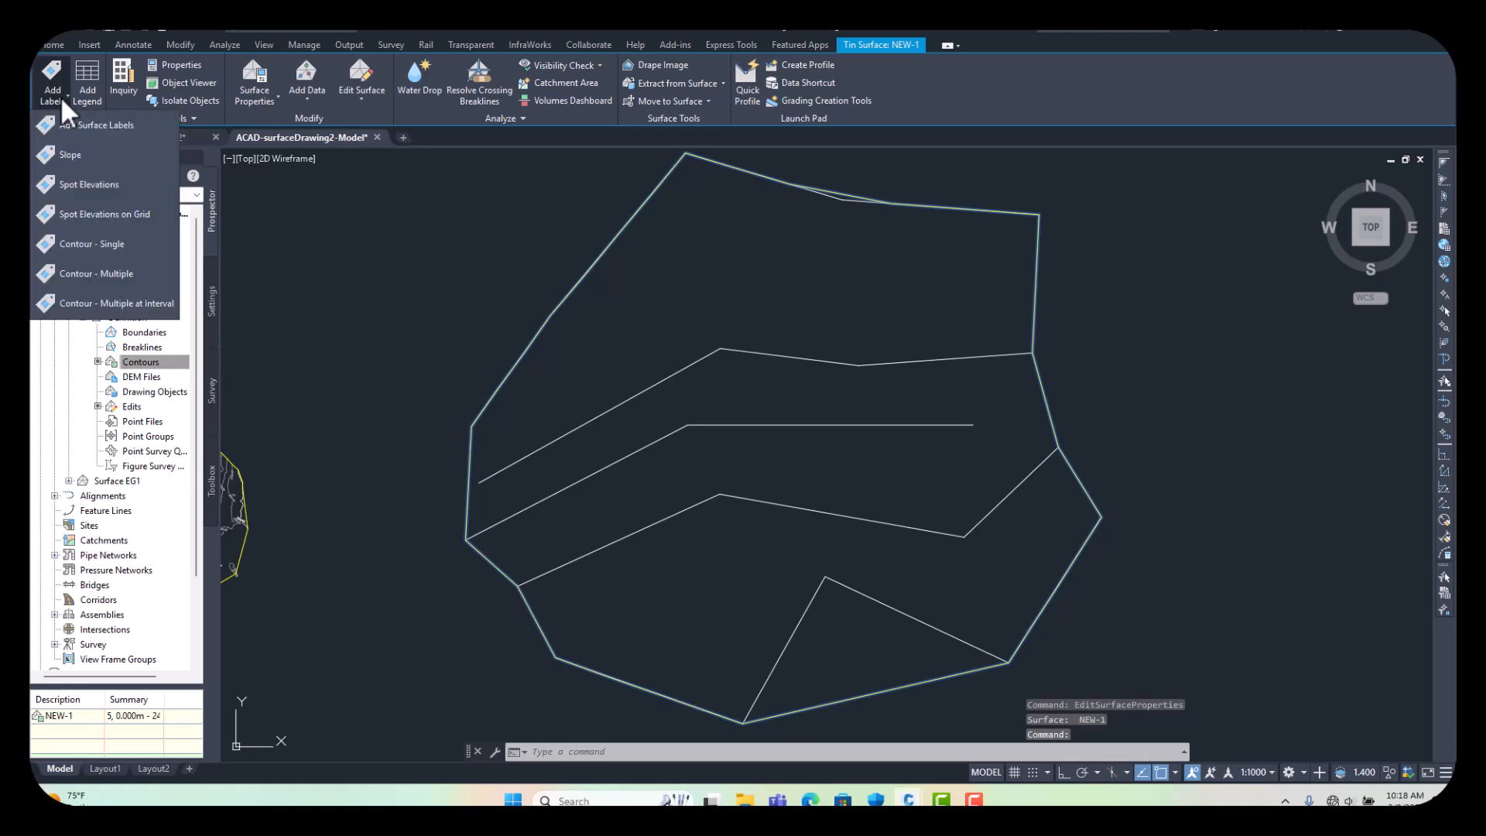
left_click(80, 187)
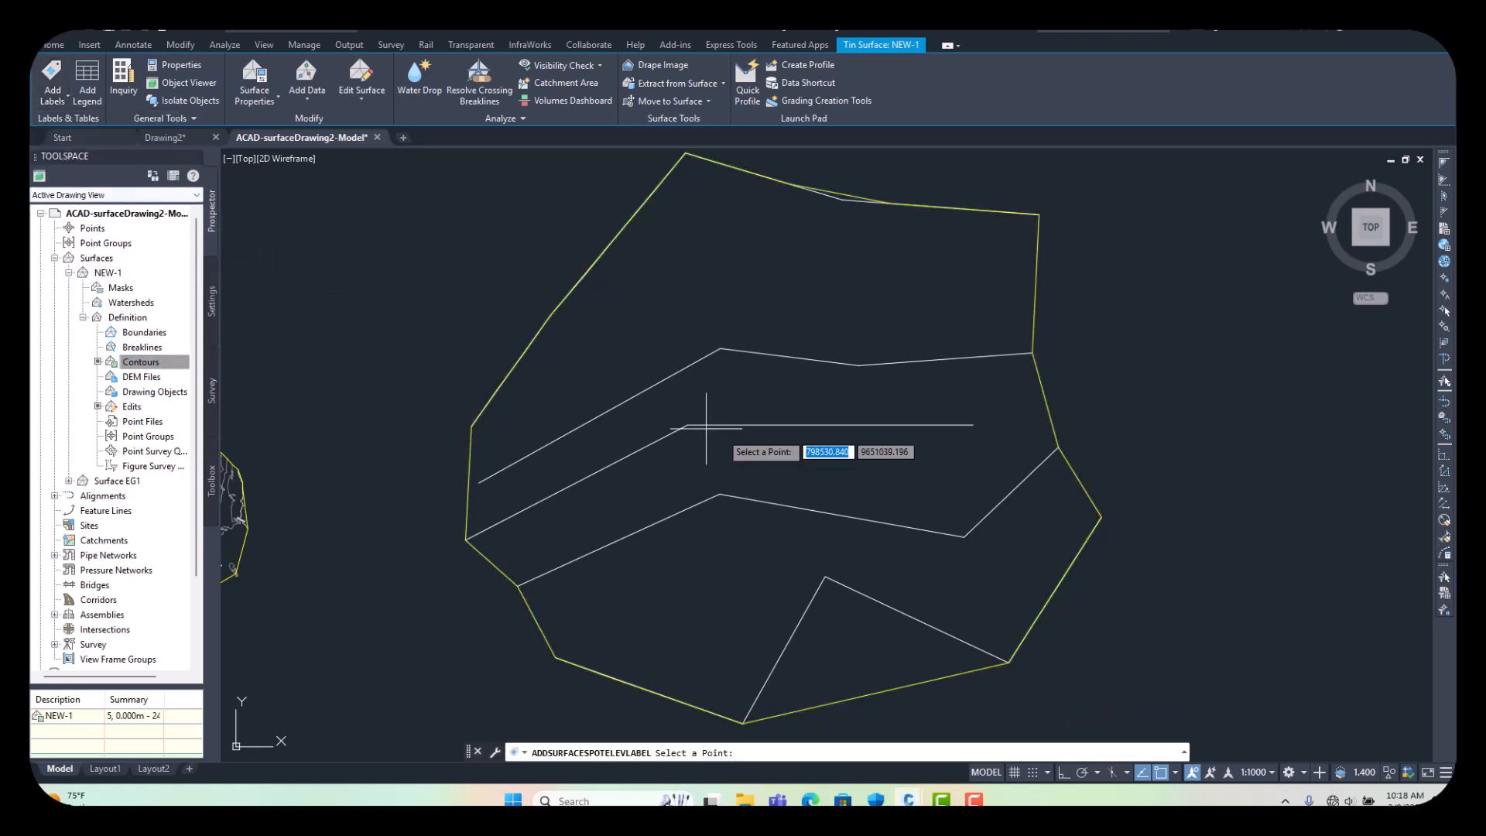
left_click(720, 348)
scroll(720, 353, "up", 5)
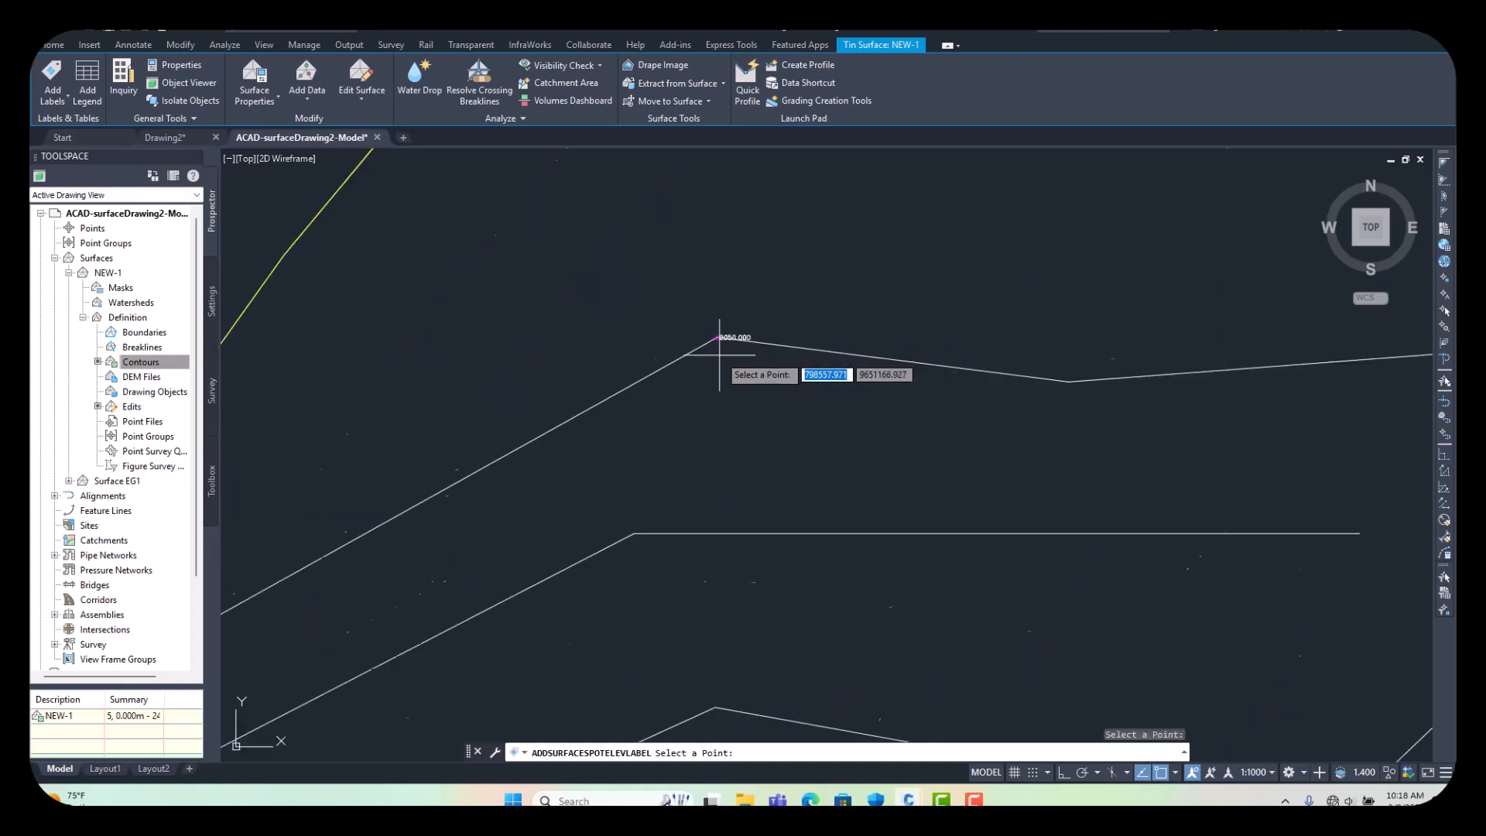
scroll(743, 332, "down", 4)
left_click(748, 401)
scroll(747, 441, "up", 6)
scroll(720, 348, "down", 5)
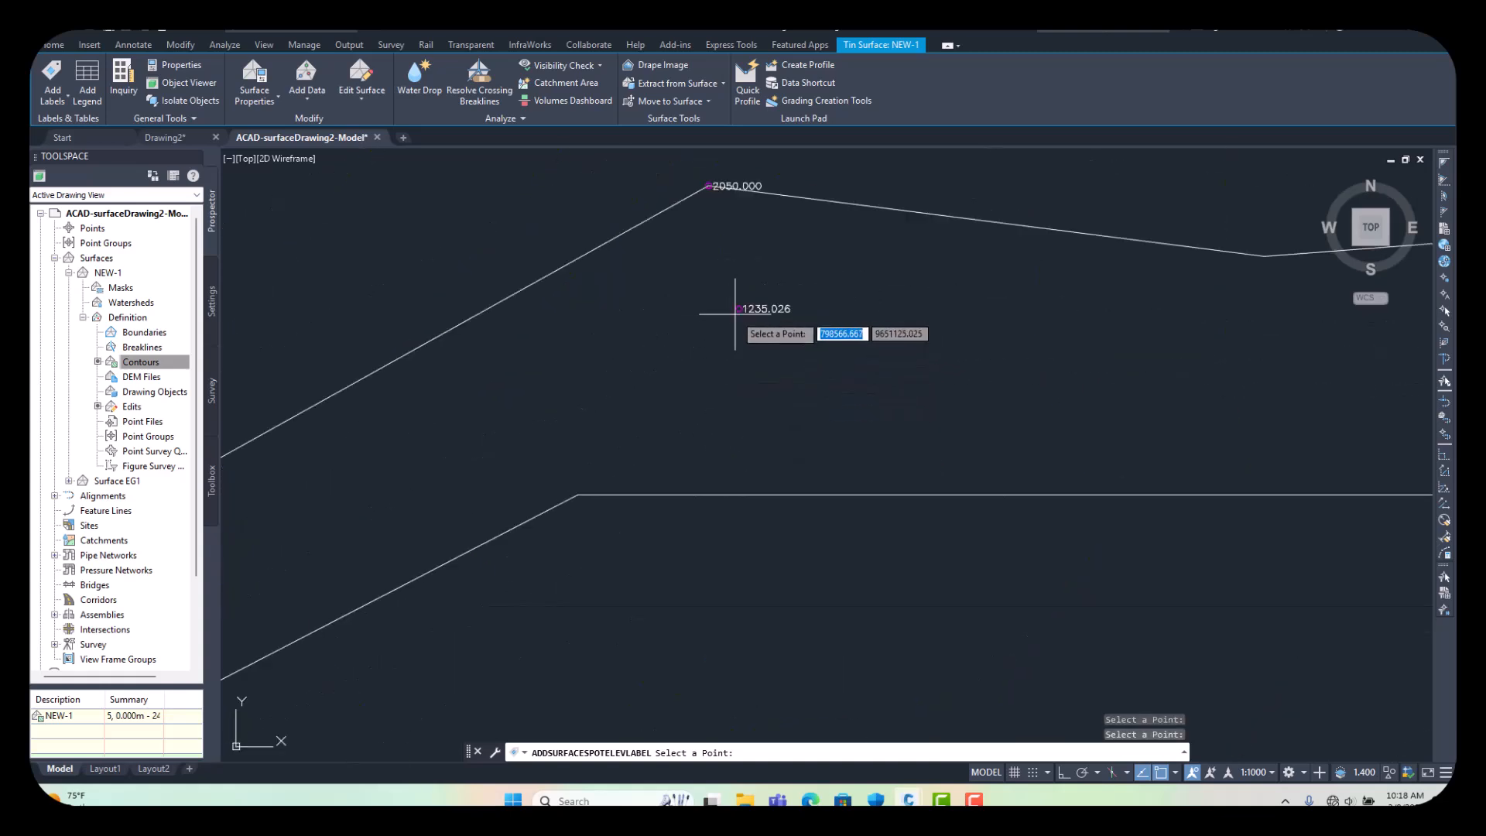
- Place spot elevation labels just south of the third polyline, south of the fourth polyline's peak, and west of the southernmost zigzag polyline
left_click(820, 565)
scroll(828, 580, "up", 6)
scroll(789, 362, "down", 5)
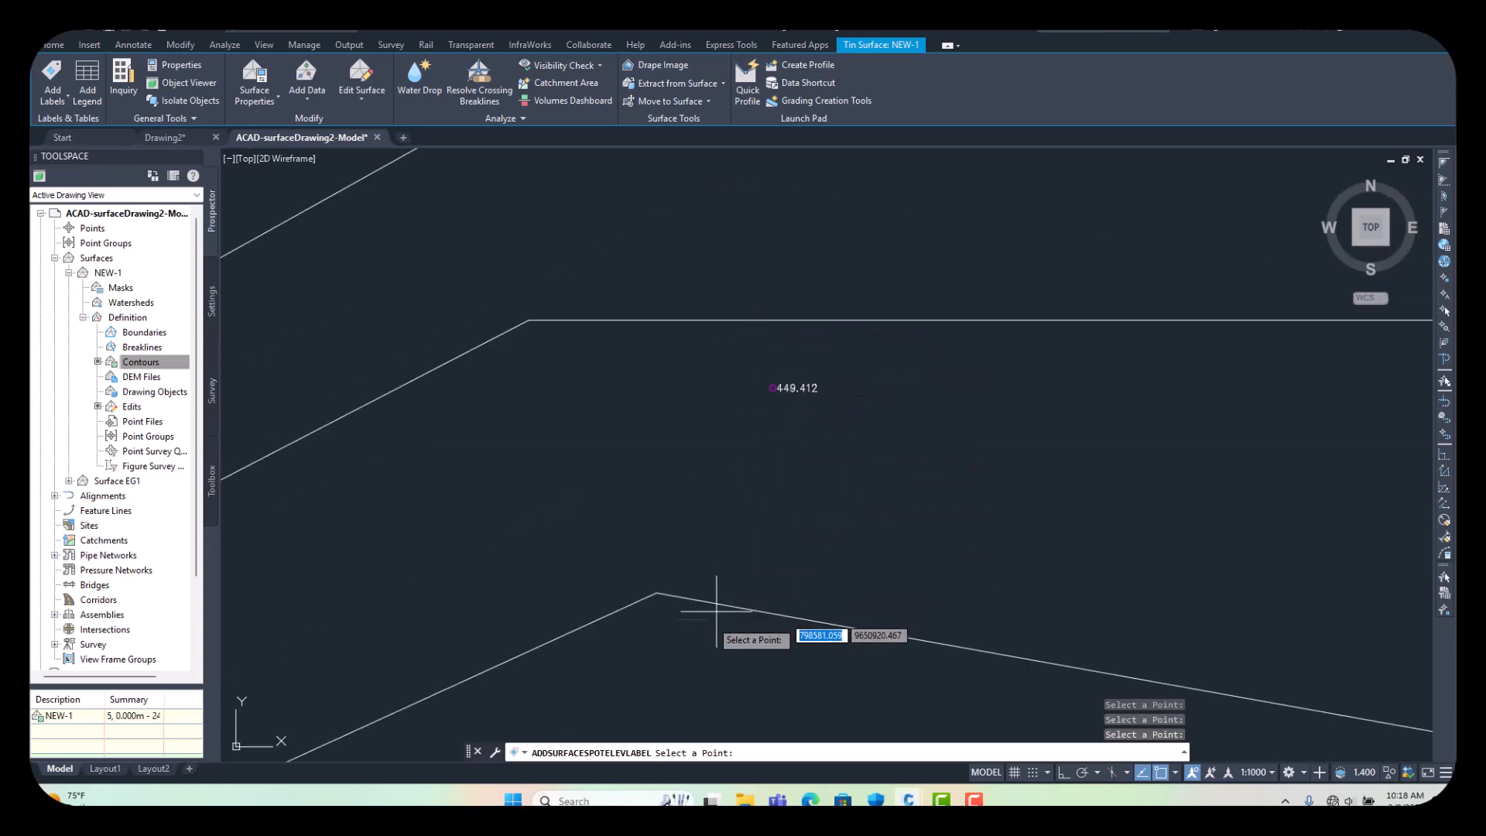
left_click(679, 676)
scroll(705, 451, "down", 5)
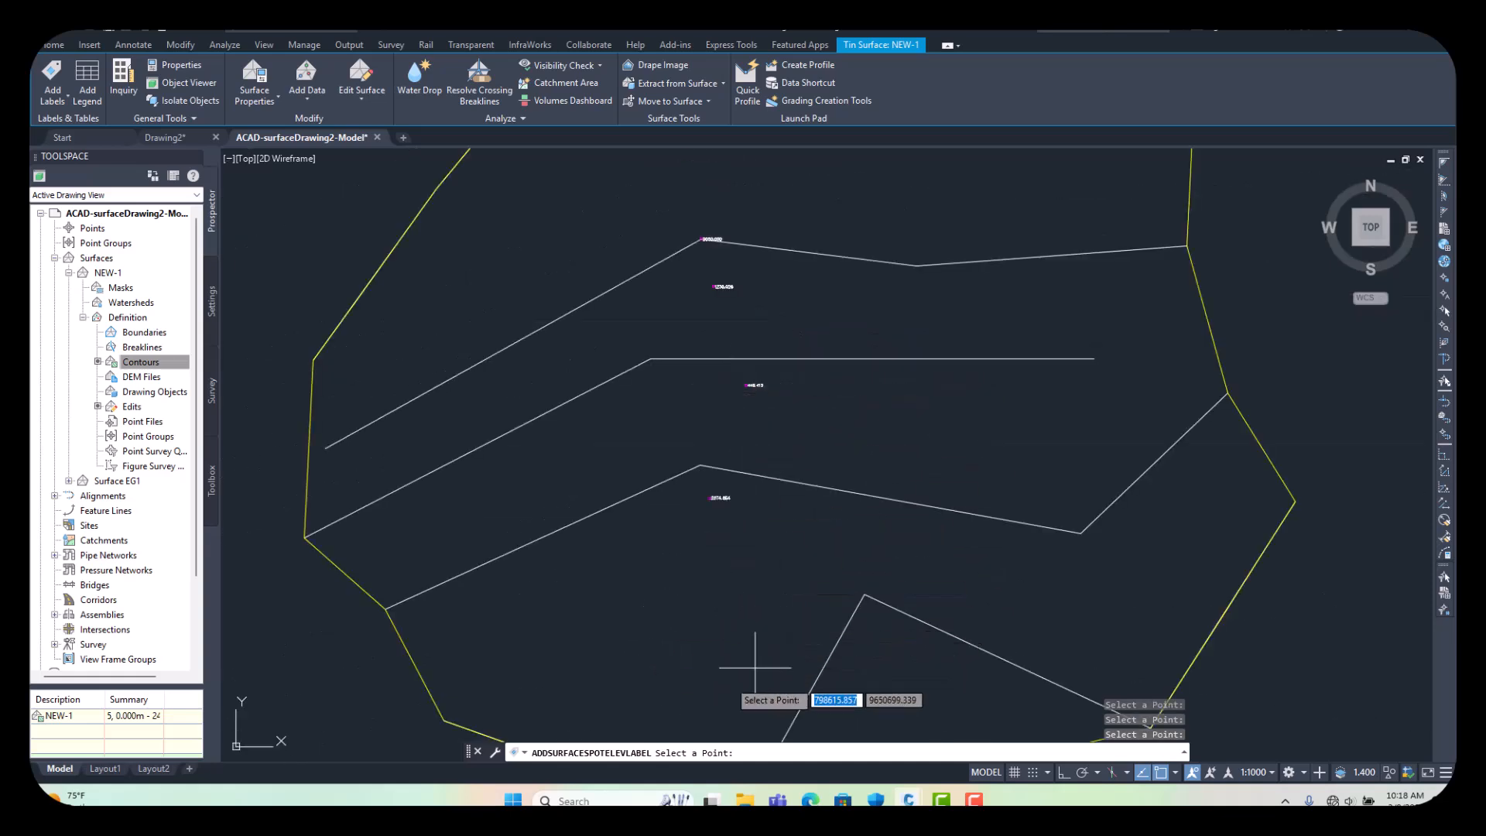
left_click(645, 672)
scroll(681, 669, "up", 5)
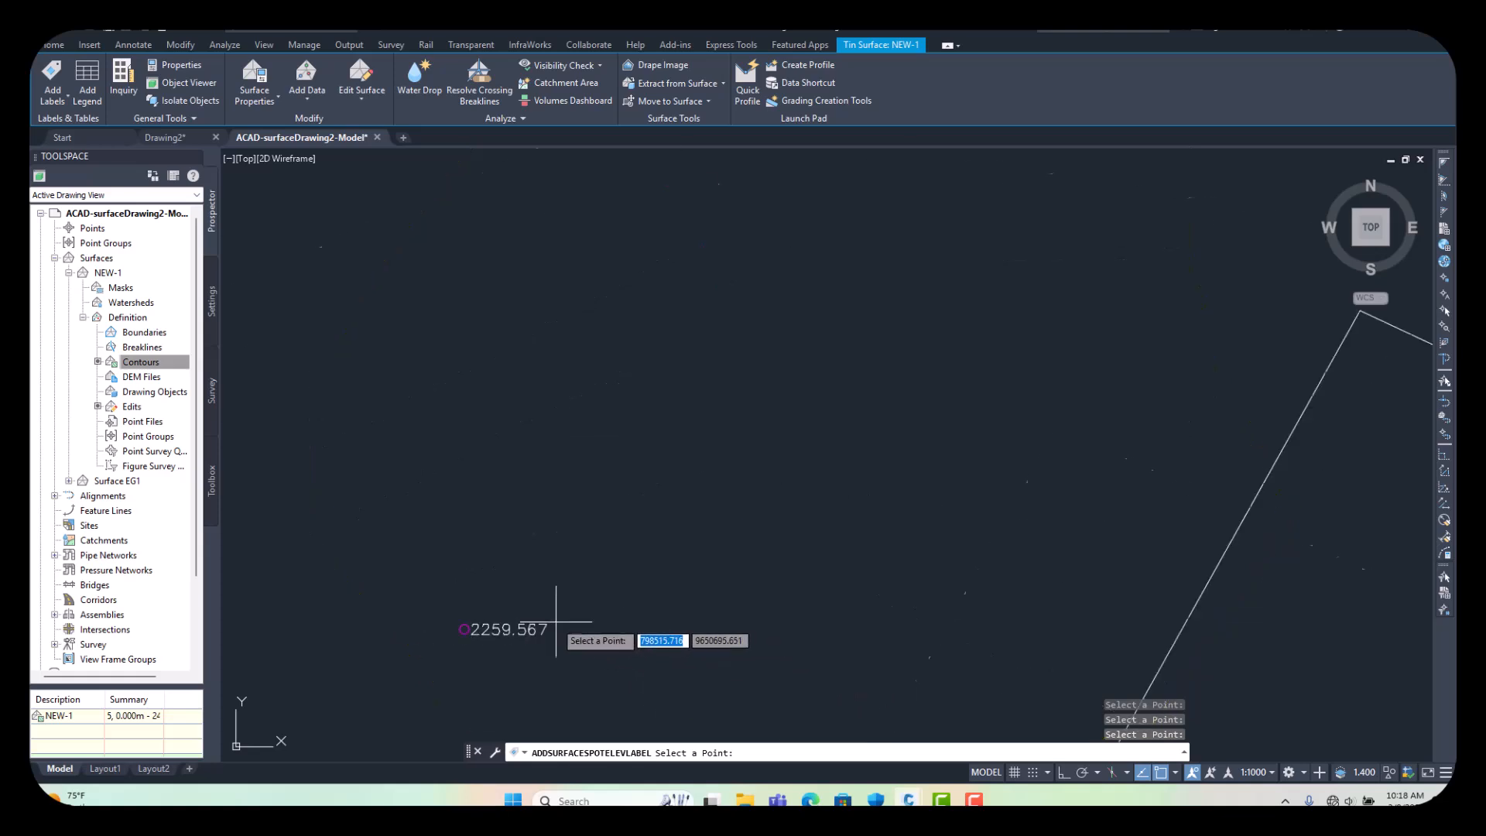
- Place spot elevation labels inside the southernmost zigzag and at two spots near the surface's eastern border, and end the labelling
left_click(1143, 598)
scroll(720, 497, "down", 6)
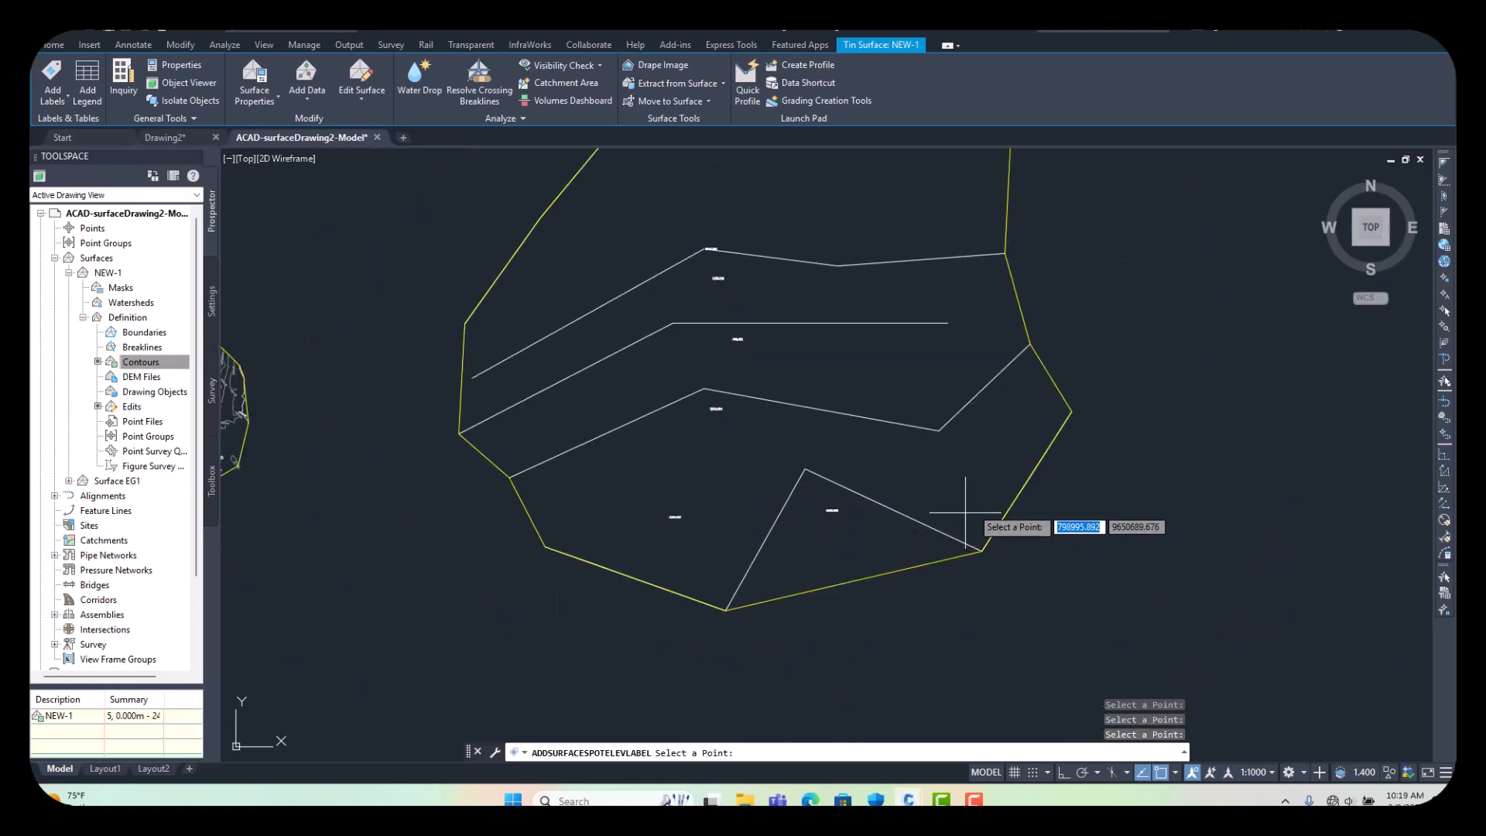
left_click(995, 449)
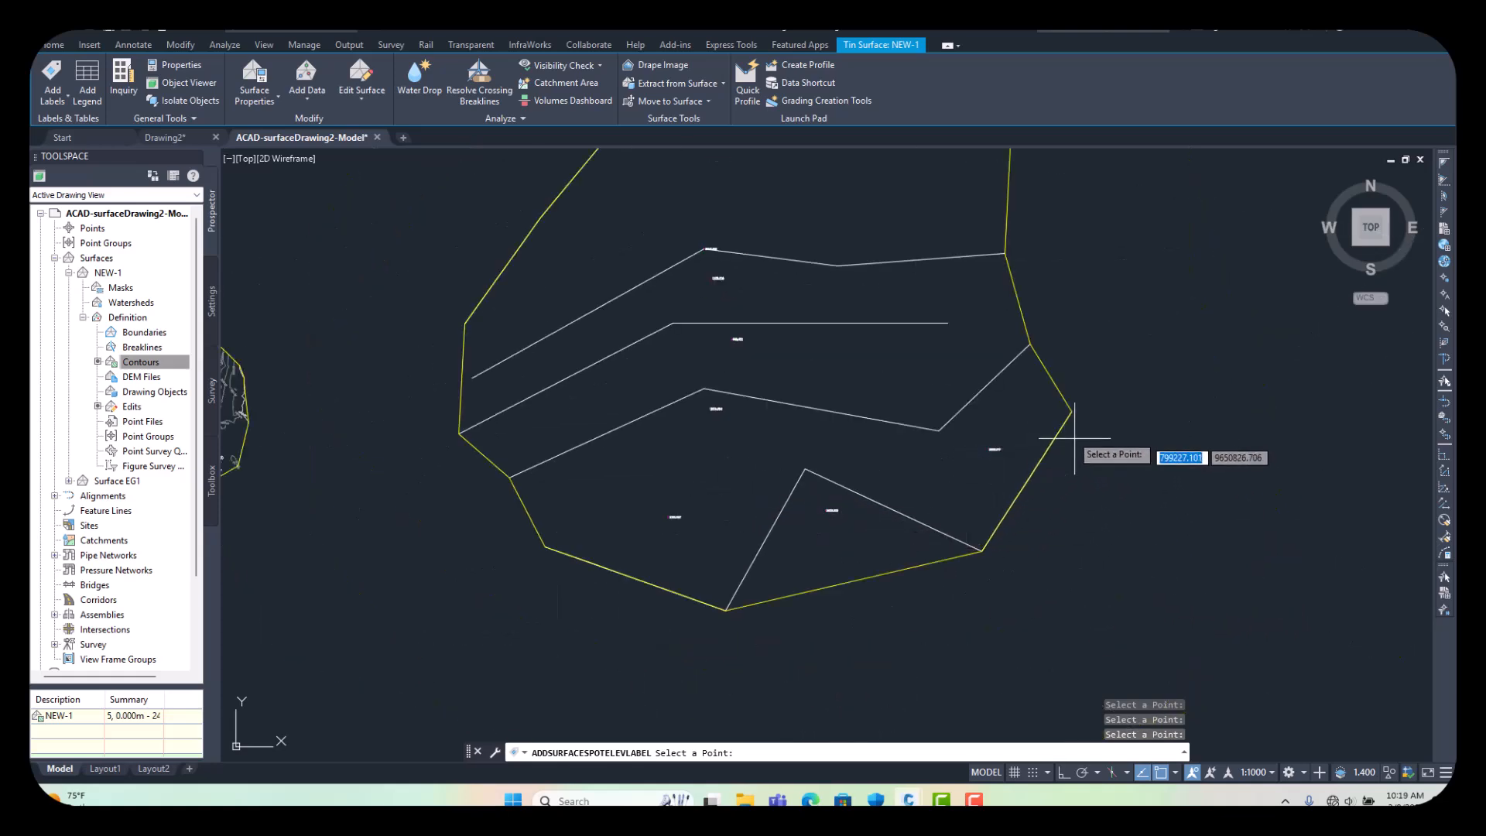
left_click(995, 341)
left_click(1127, 318)
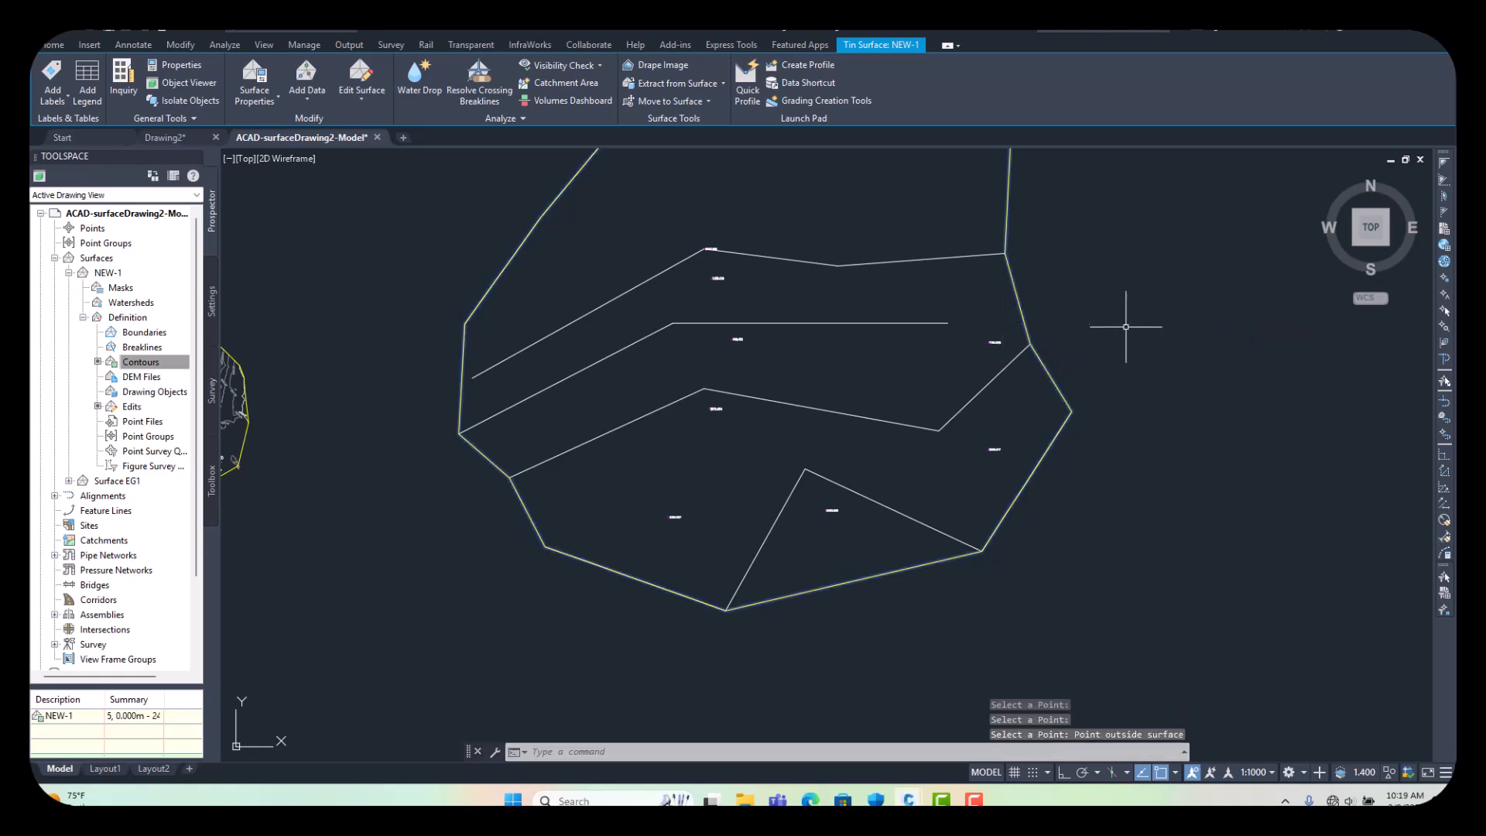
- Examine the spot elevation label south of the fourth polyline and the surface elevation of NEW-1 near it
scroll(707, 395, "up", 5)
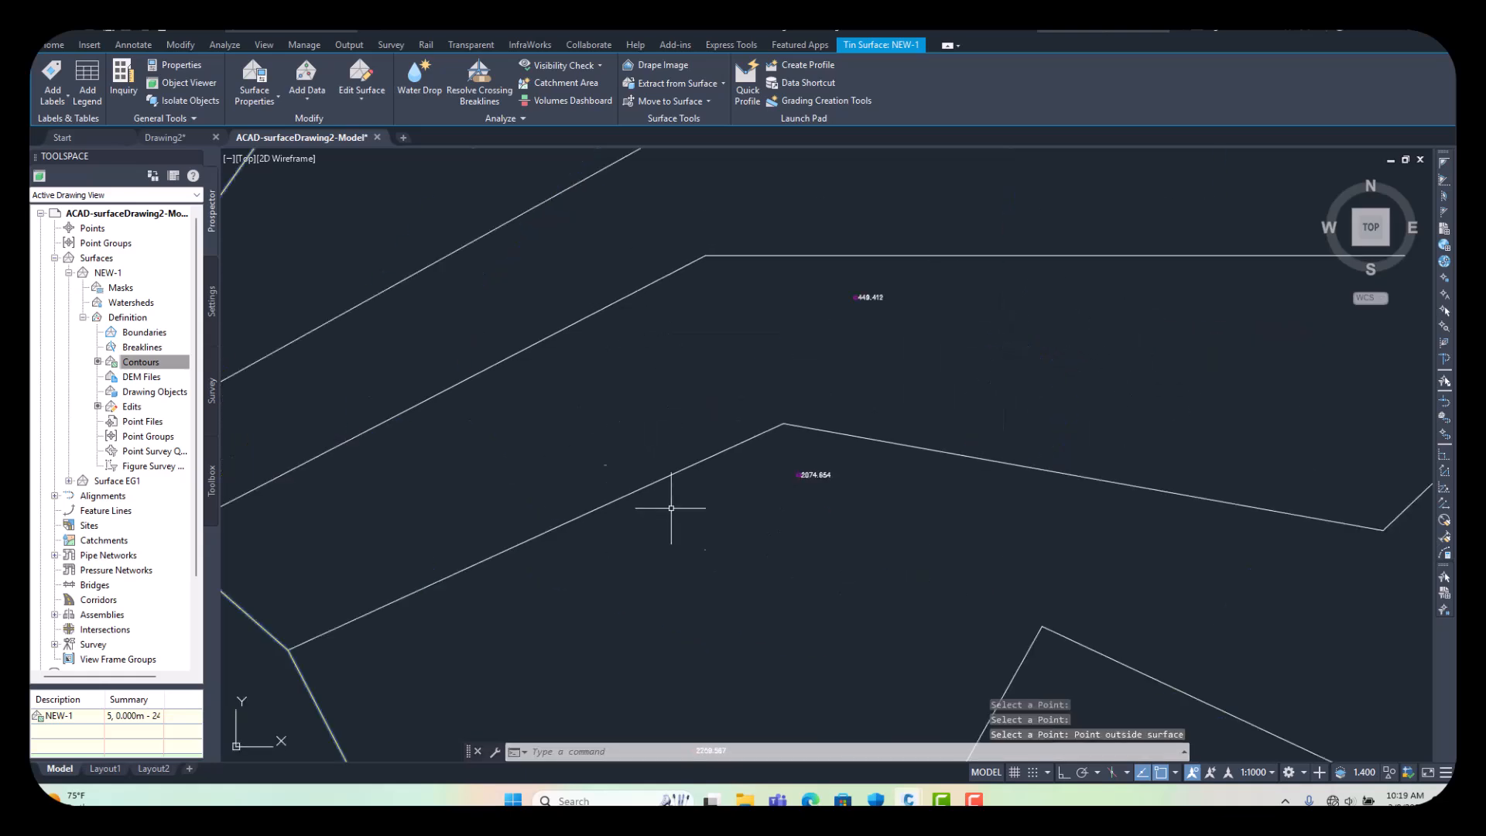
scroll(736, 392, "down", 3)
scroll(736, 410, "up", 5)
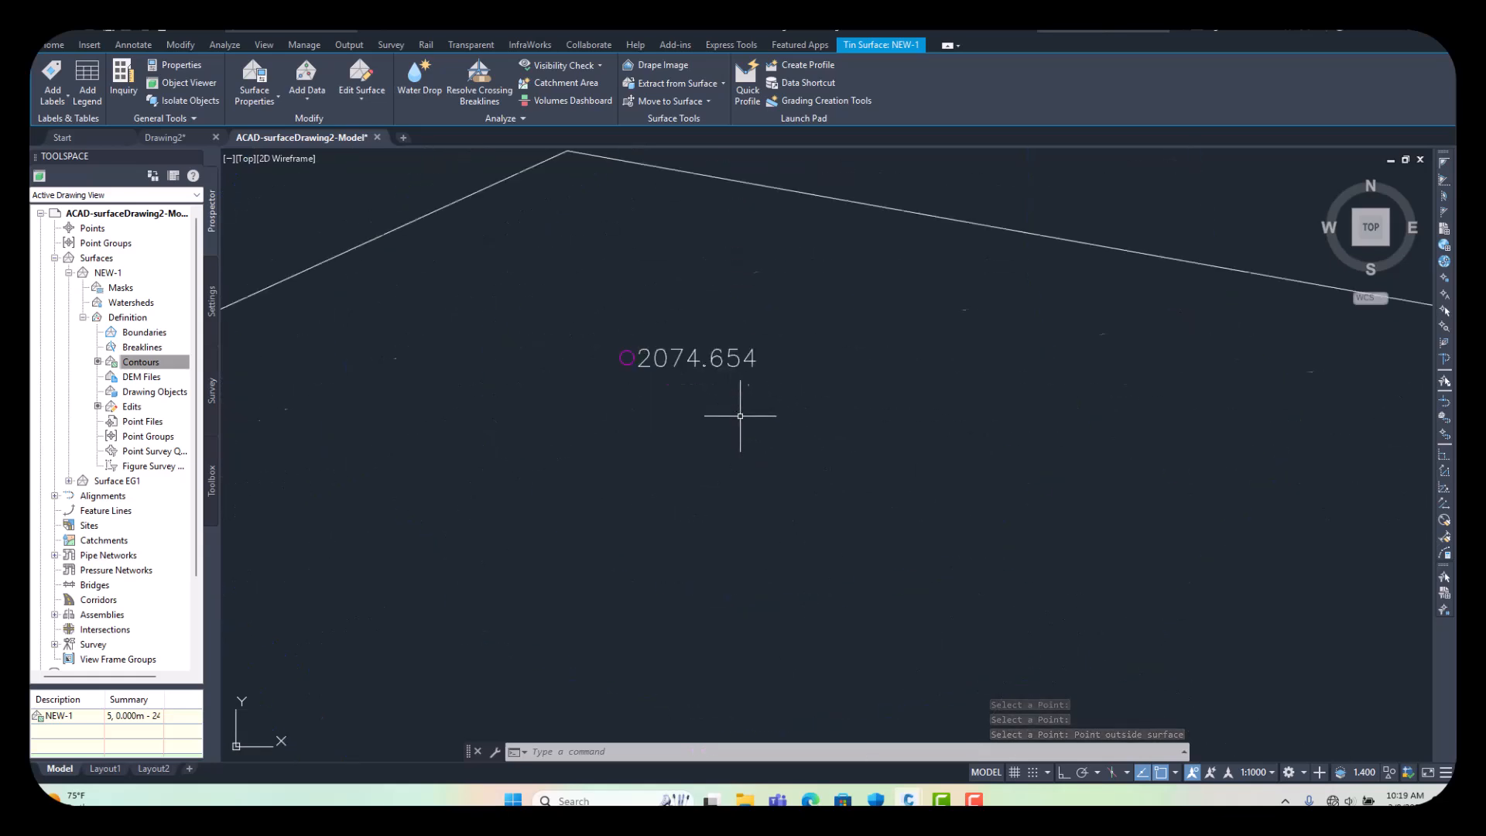
scroll(728, 498, "down", 5)
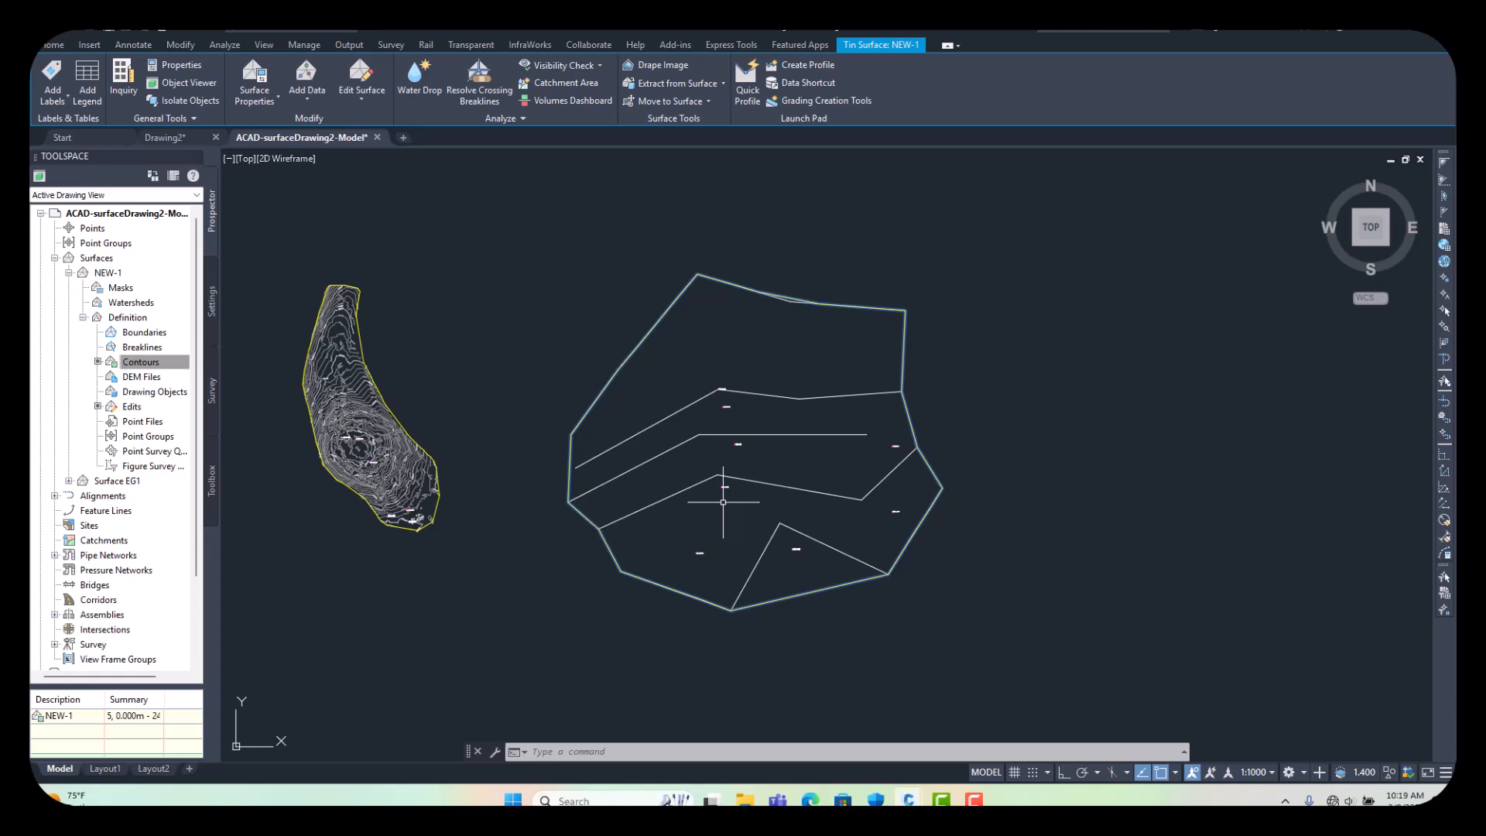
mouse_move(722, 504)
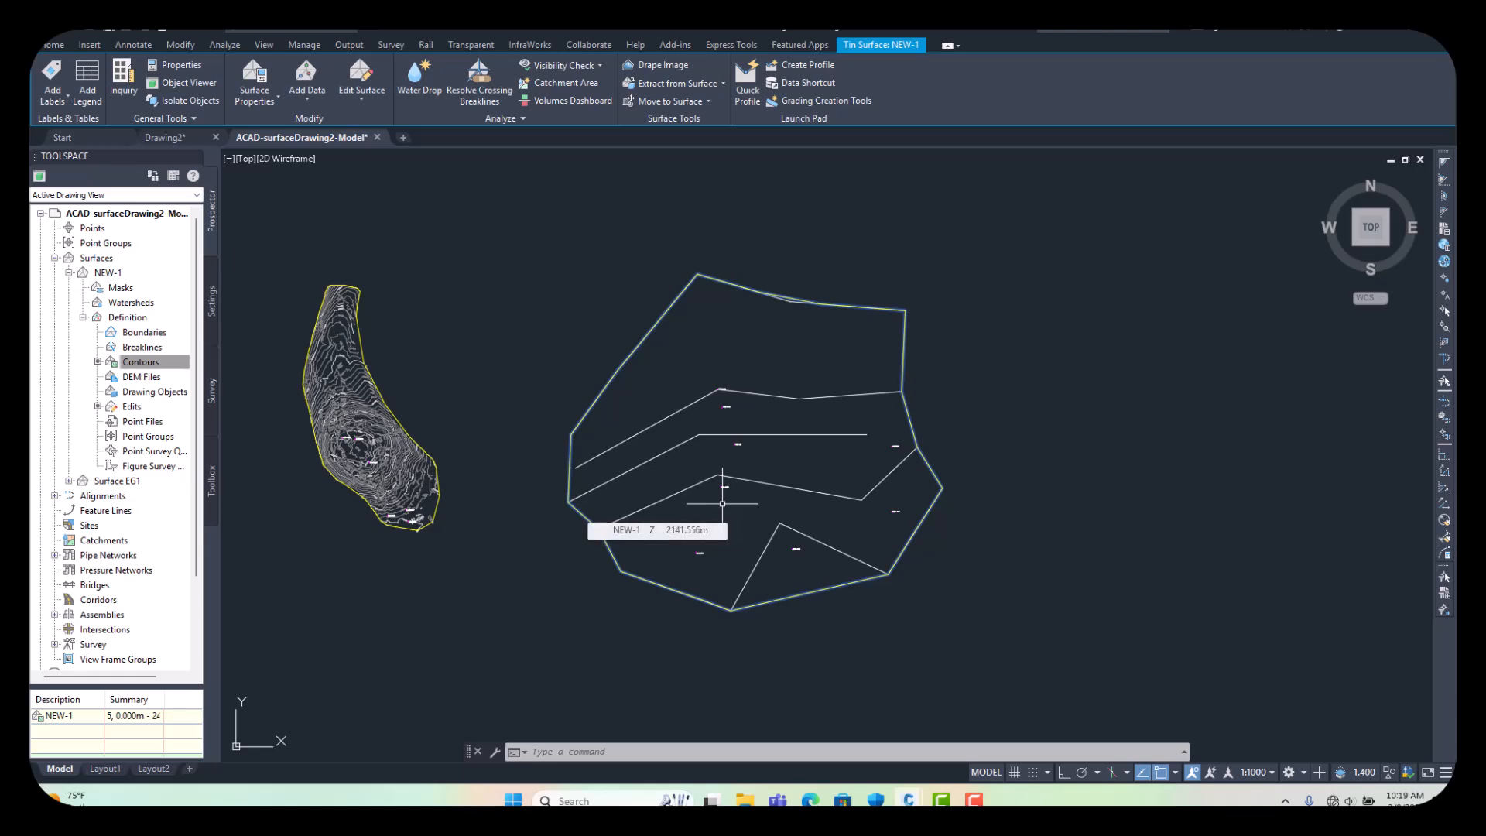